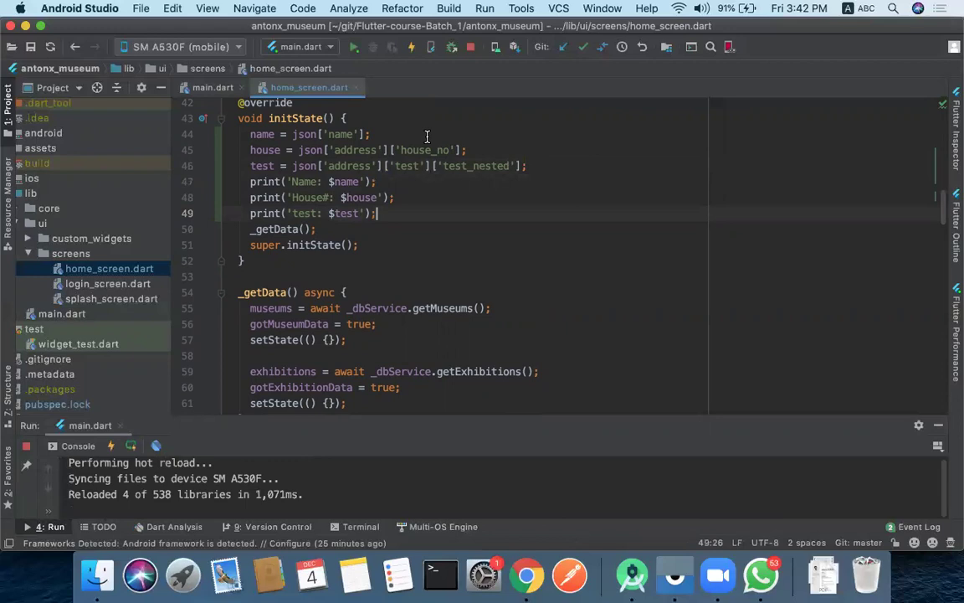
- Enlarge the Run console and clear its old log output
left_click_drag(379, 416, 394, 262)
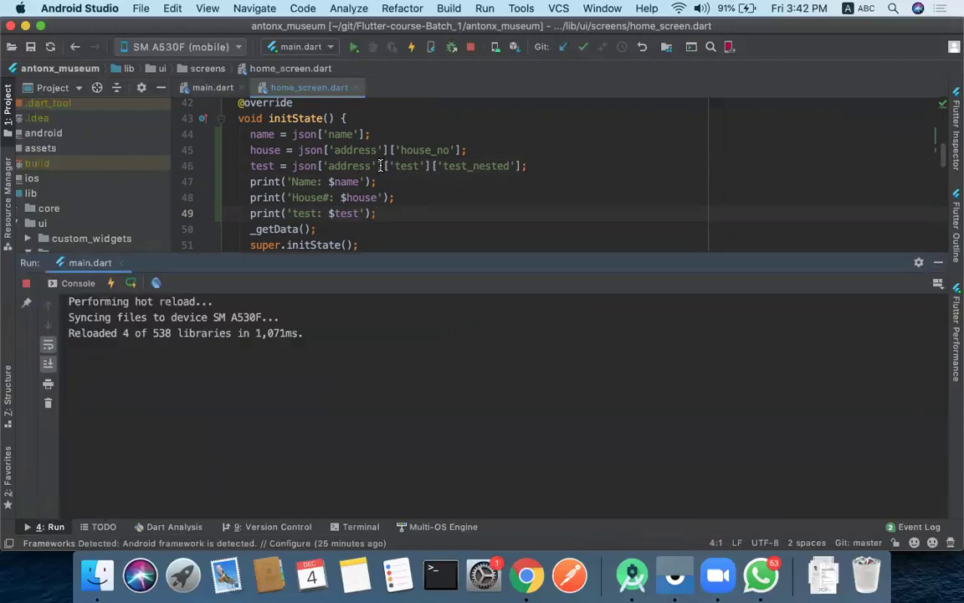
left_click(46, 404)
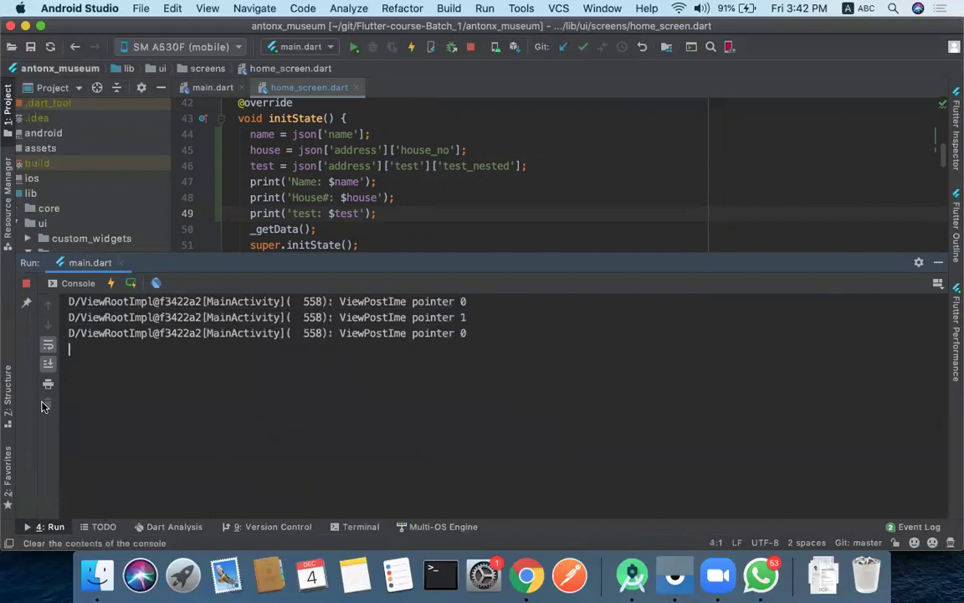
left_click(236, 414)
- Compare the printed name, House# 20 and 'this is test' with the name, house_no and test_nested keys
left_click_drag(221, 399, 297, 402)
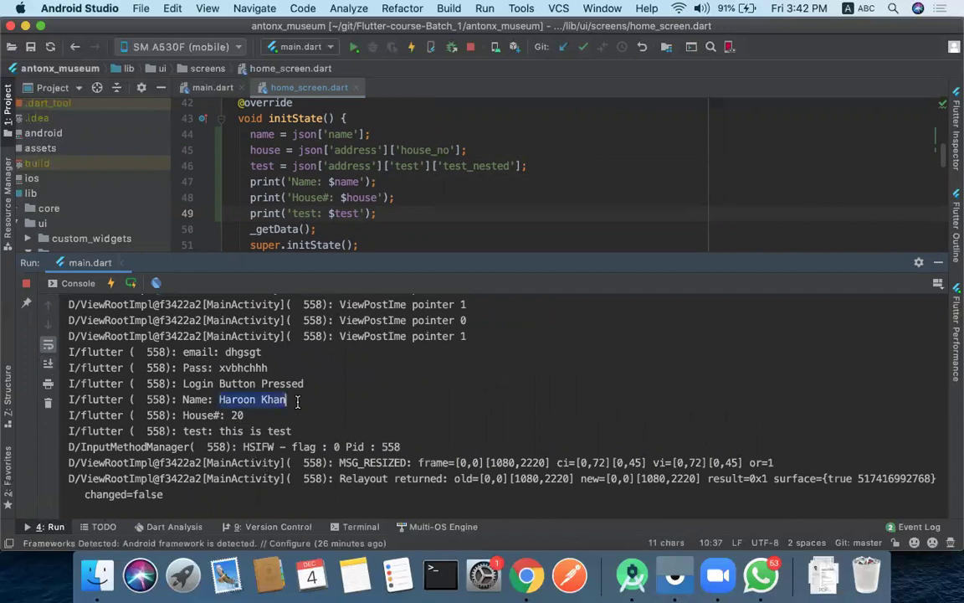
double_click(341, 135)
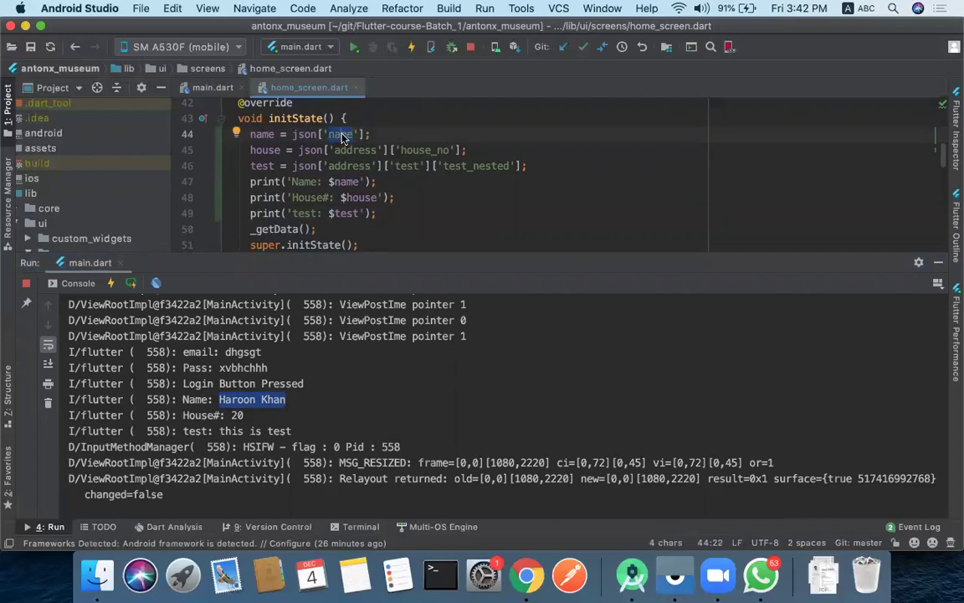
double_click(419, 149)
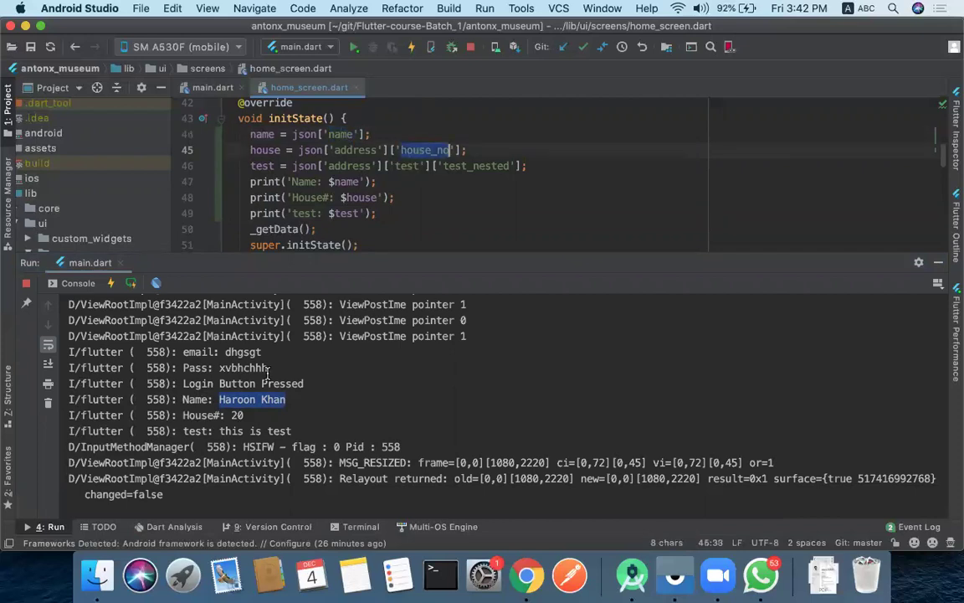
double_click(236, 415)
double_click(458, 165)
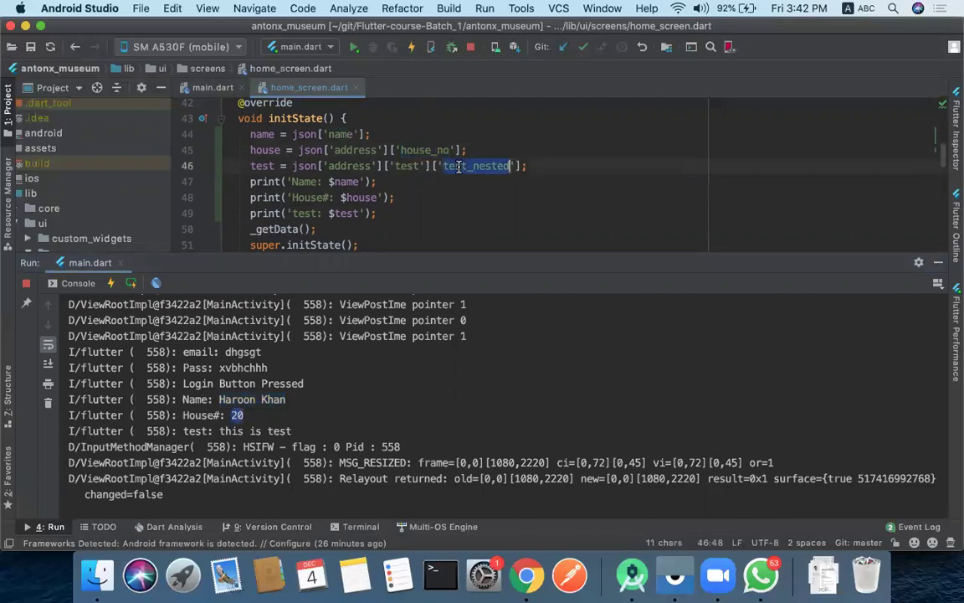
left_click_drag(219, 431, 310, 431)
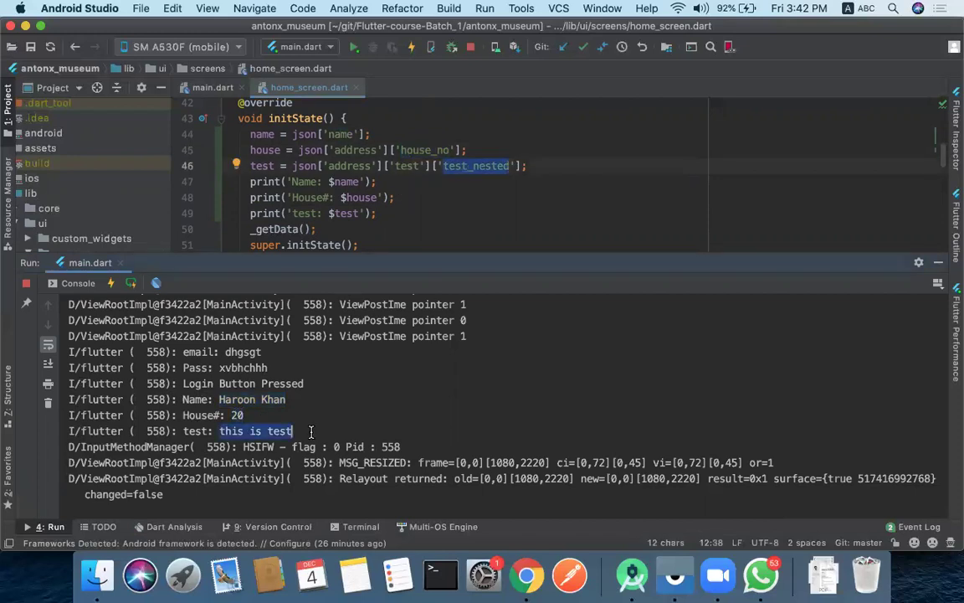
left_click_drag(418, 254, 426, 432)
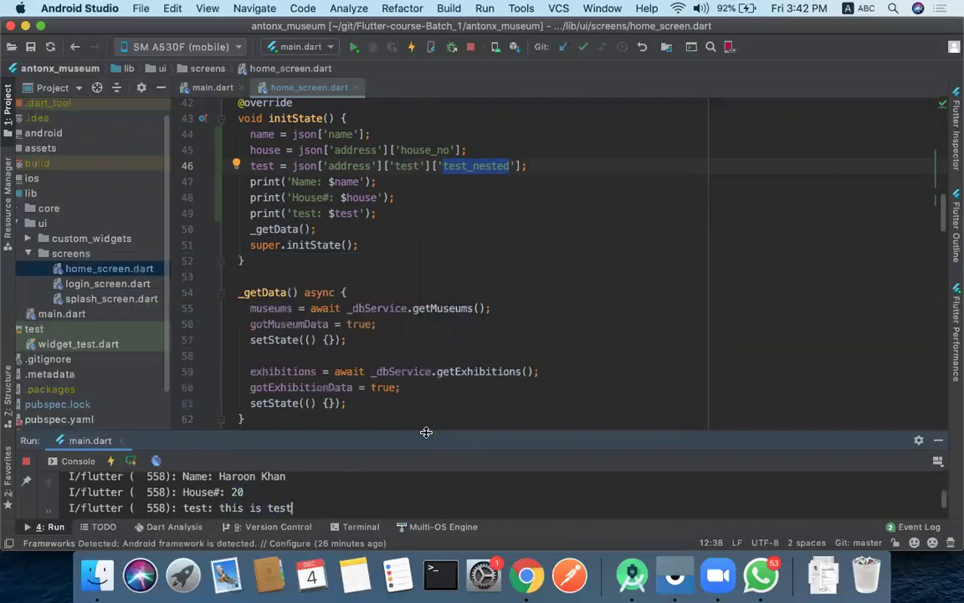
- Review the name-parsing assignment in initState of home_screen.dart
left_click(370, 133)
scroll(360, 168, "up", 2)
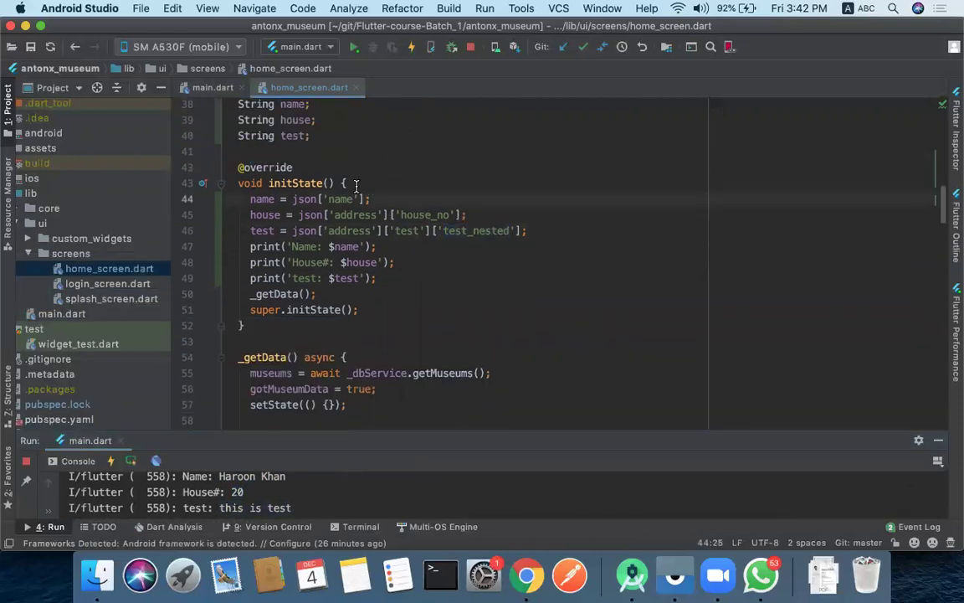
left_click_drag(249, 199, 358, 198)
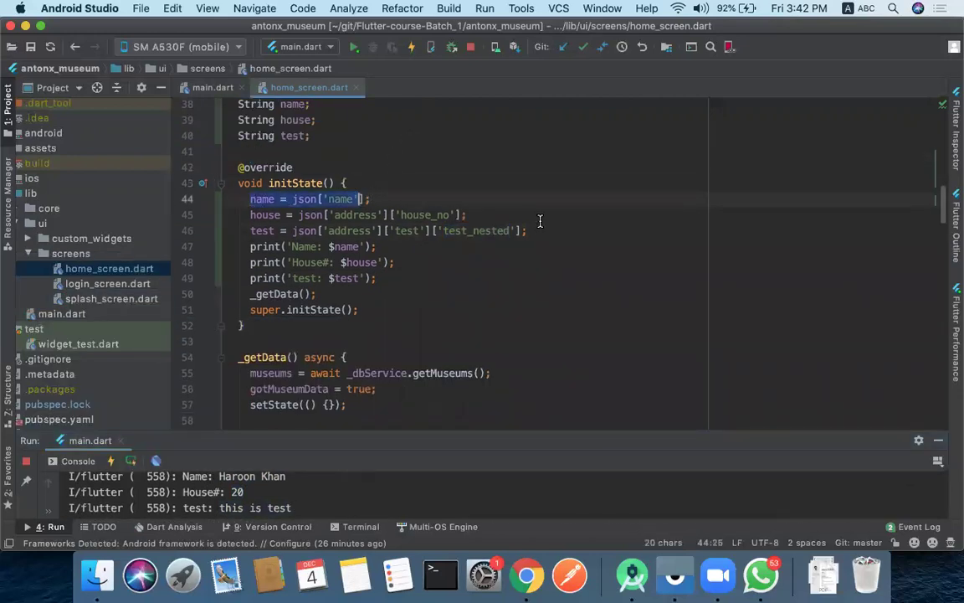
left_click_drag(540, 221, 527, 232)
left_click(527, 231)
scroll(424, 188, "up", 5)
- Look over the json map definition, then bring up the sample JSON in JSON Editor Online
left_click(424, 188)
scroll(423, 188, "down", 6)
left_click(363, 227)
scroll(460, 200, "up", 4)
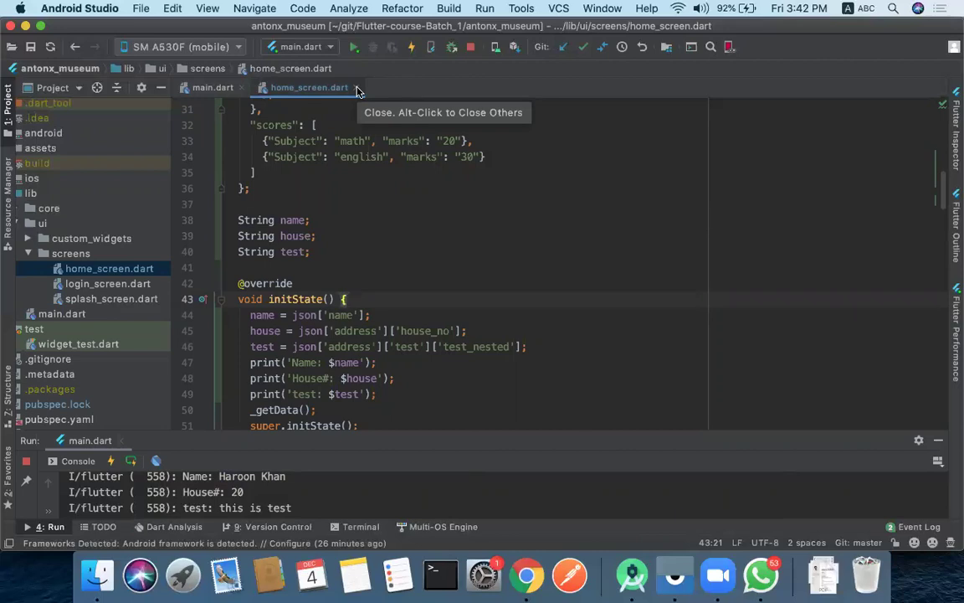
left_click(288, 109)
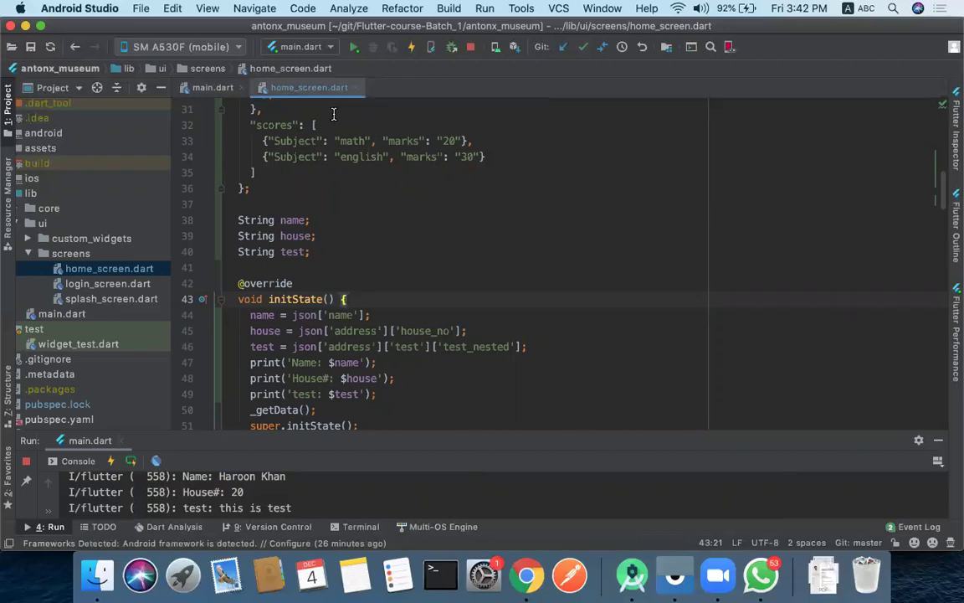
left_click(527, 576)
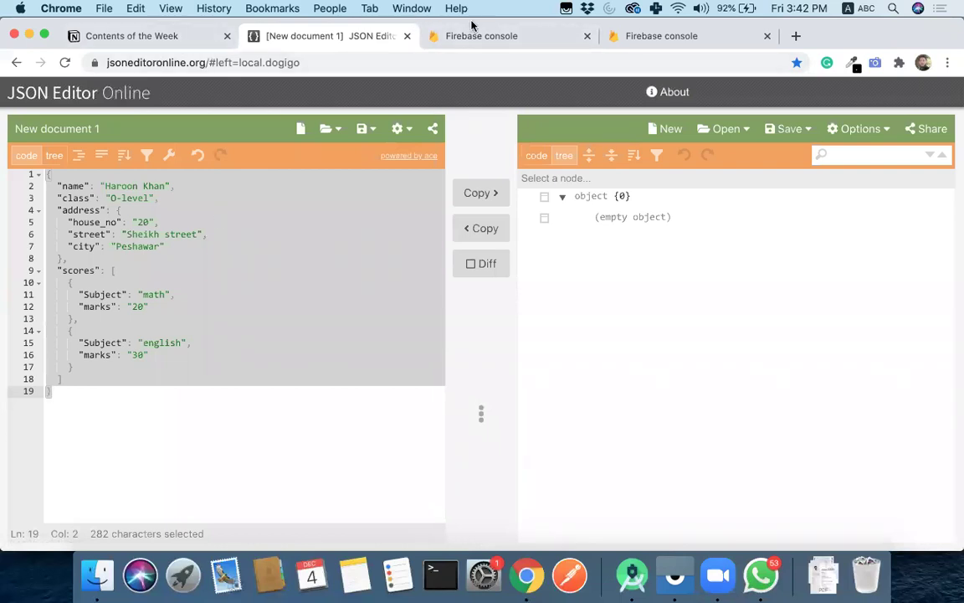
- Walk through the Contents of the Week outline from JSON encoding, decoding to Firebase Configuration
left_click(153, 31)
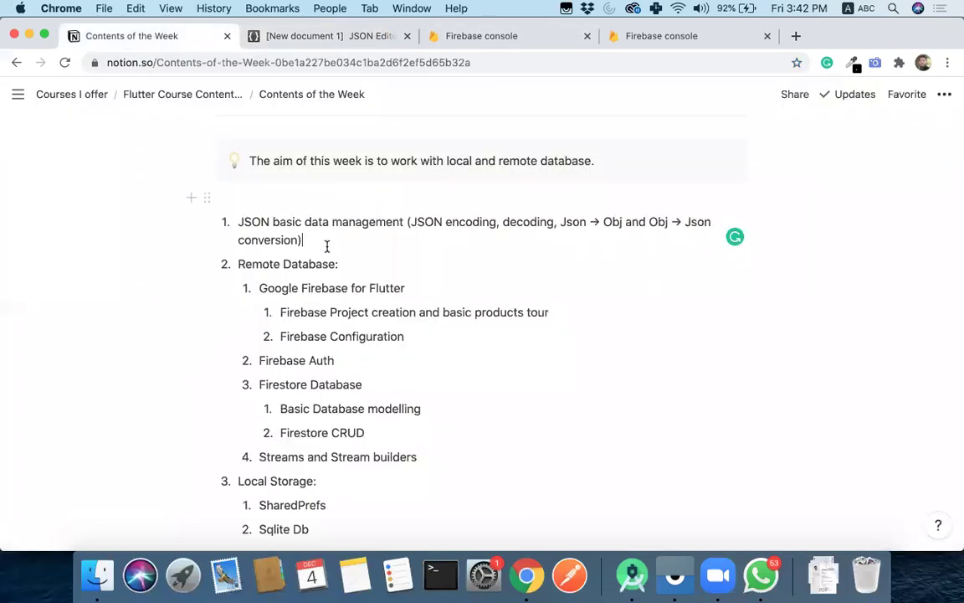
scroll(468, 195, "down", 1)
left_click_drag(410, 193, 623, 194)
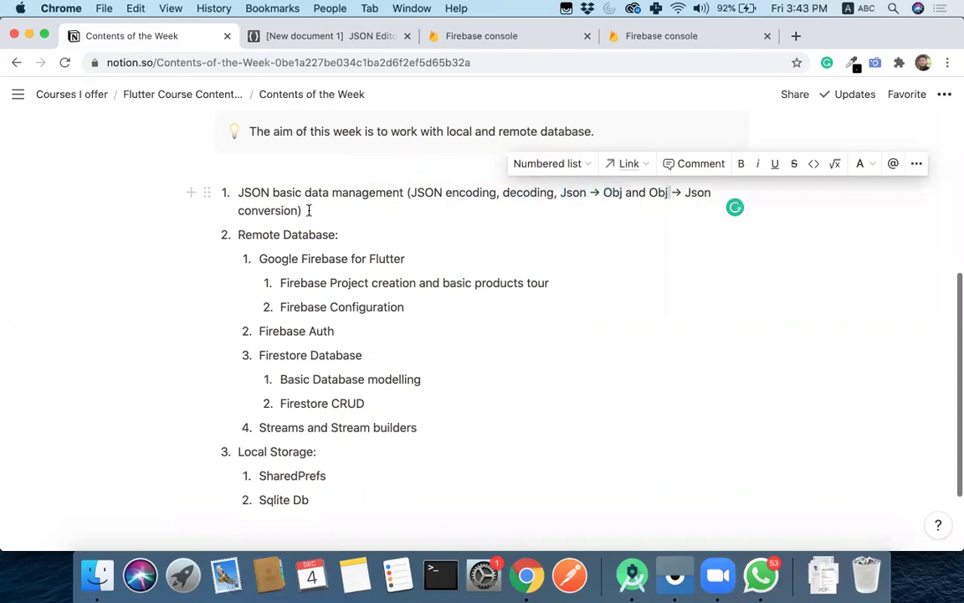
left_click(441, 219)
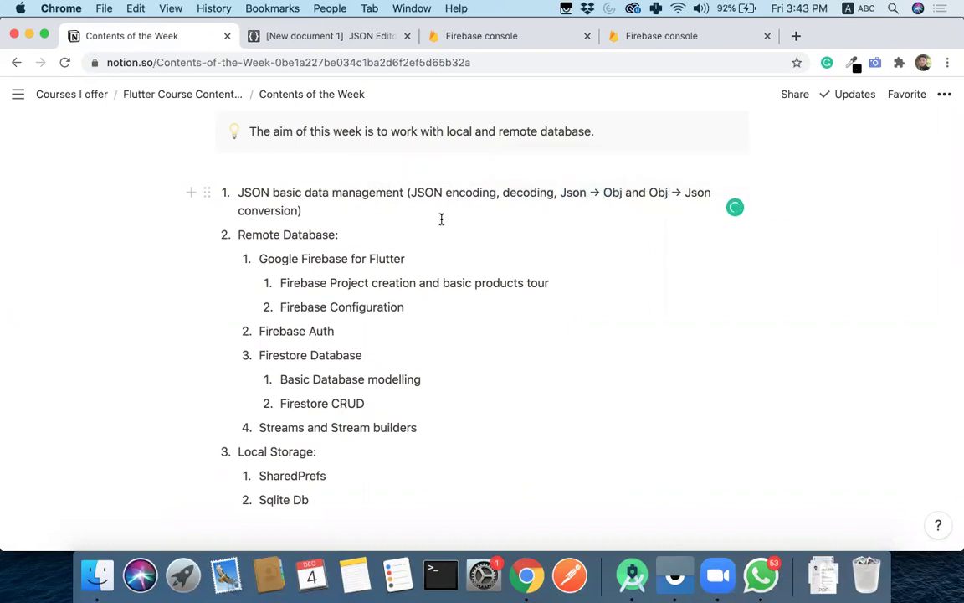
left_click(353, 234)
left_click(239, 236, "shift")
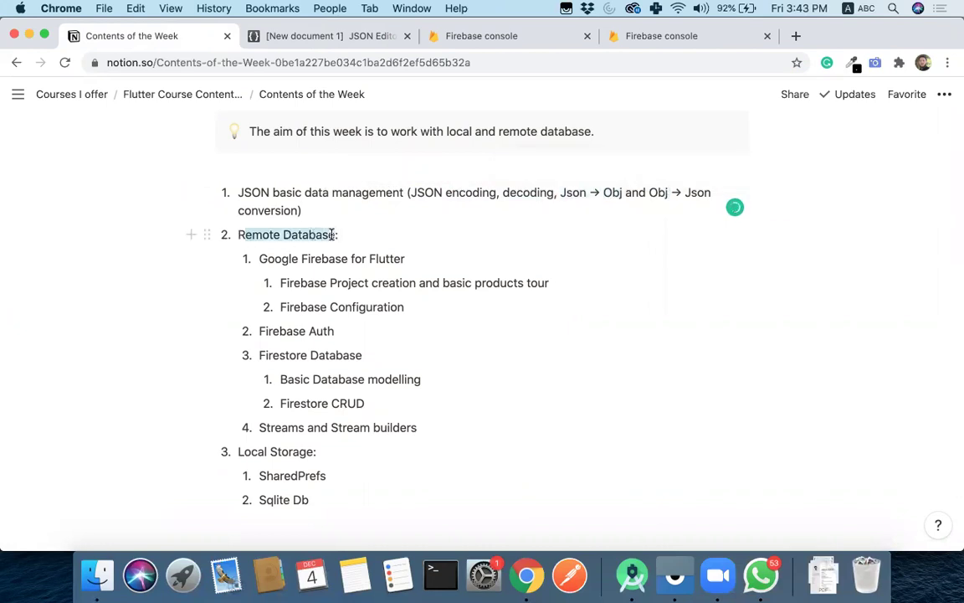
left_click(425, 309)
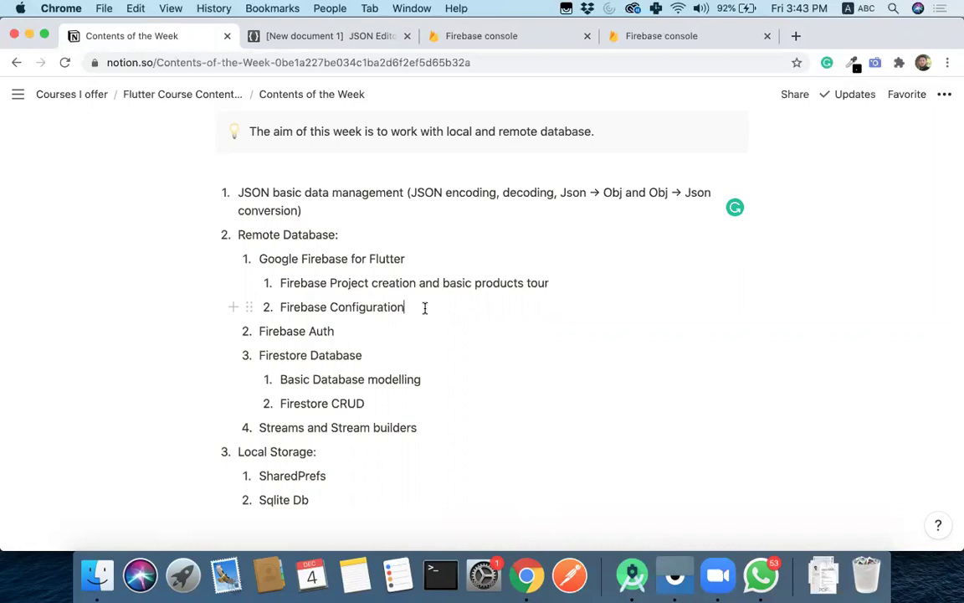
- Switch to the other account's Firebase projects, check the signed-in account, and start Add project
left_click(508, 38)
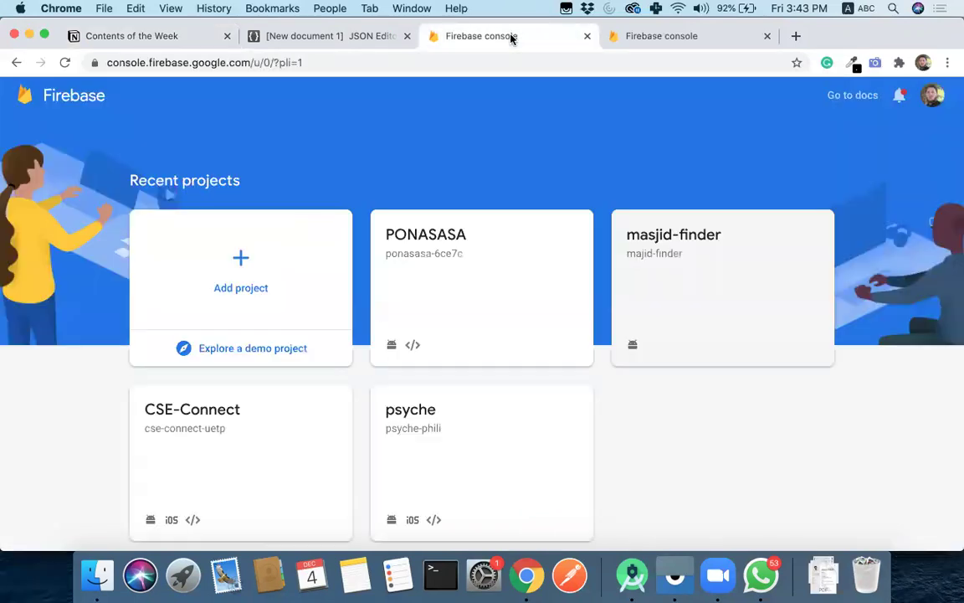
left_click(657, 36)
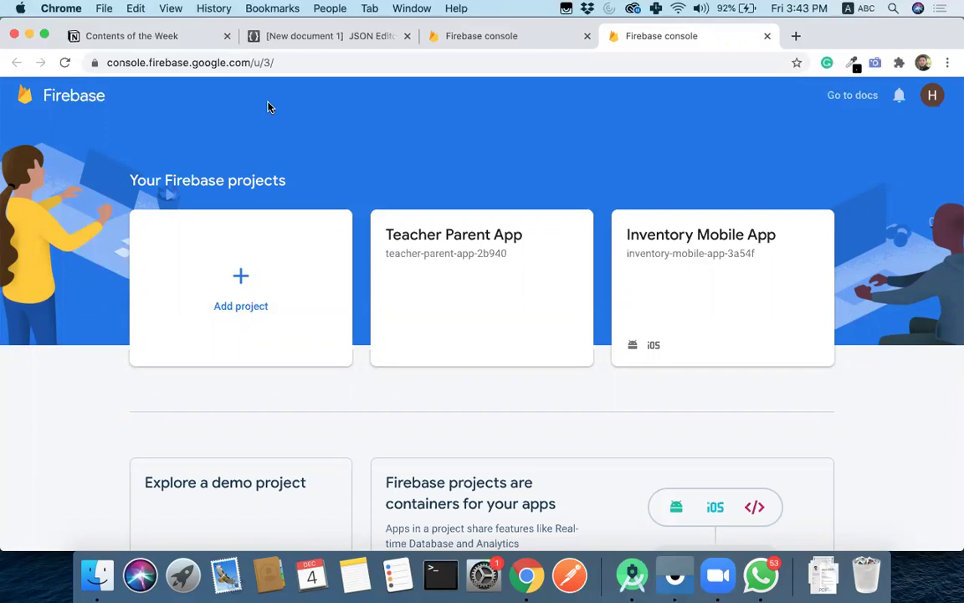
left_click(934, 97)
left_click(763, 98)
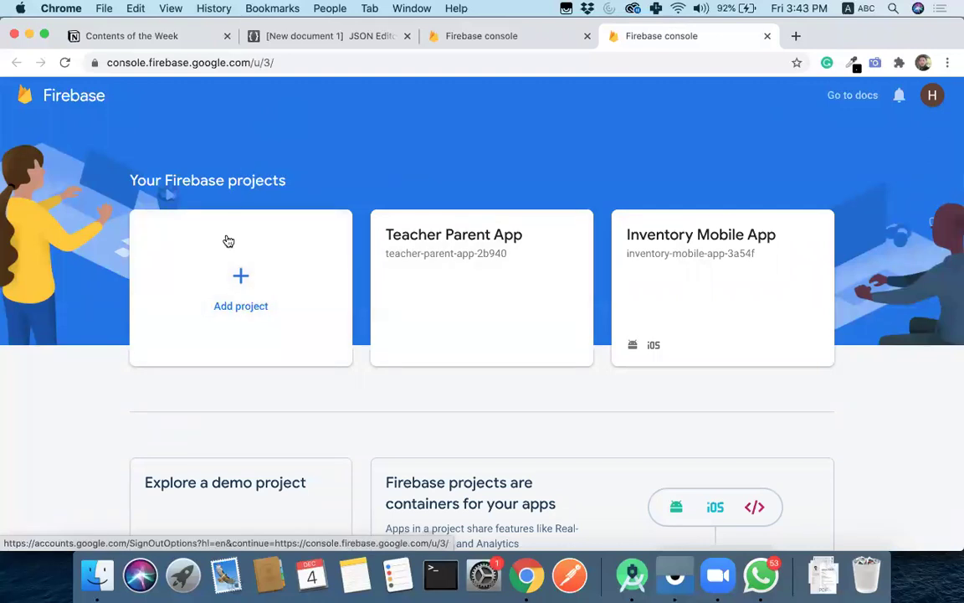
left_click(245, 281)
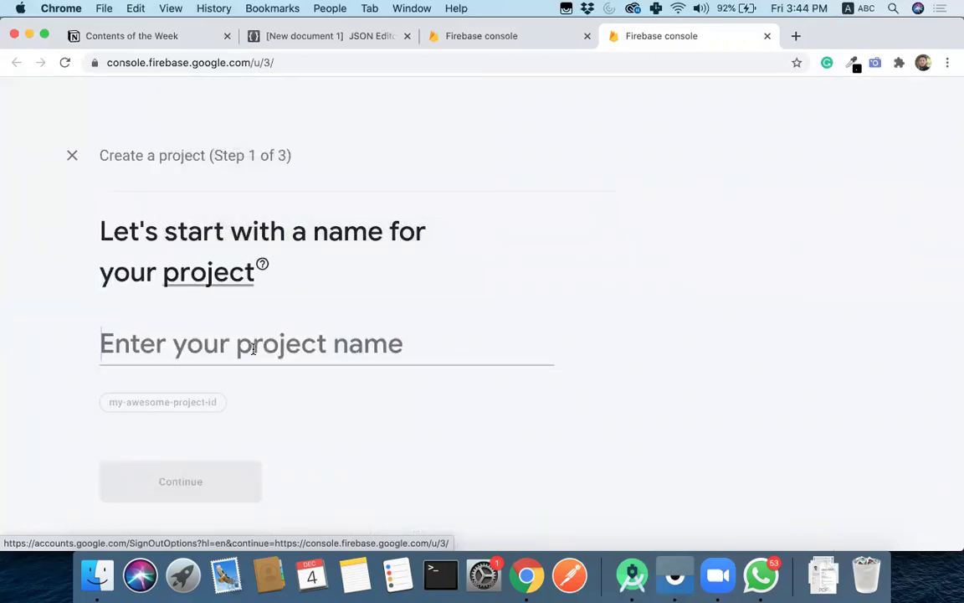
- Name the new Firebase project 'antonx-museum' and continue
type("Ant")
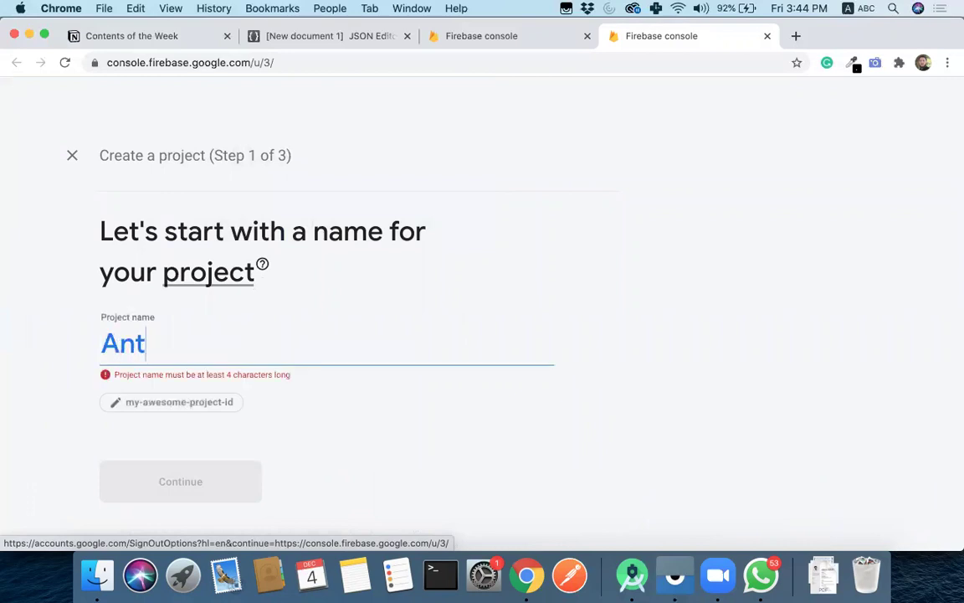
type("onx_Mues")
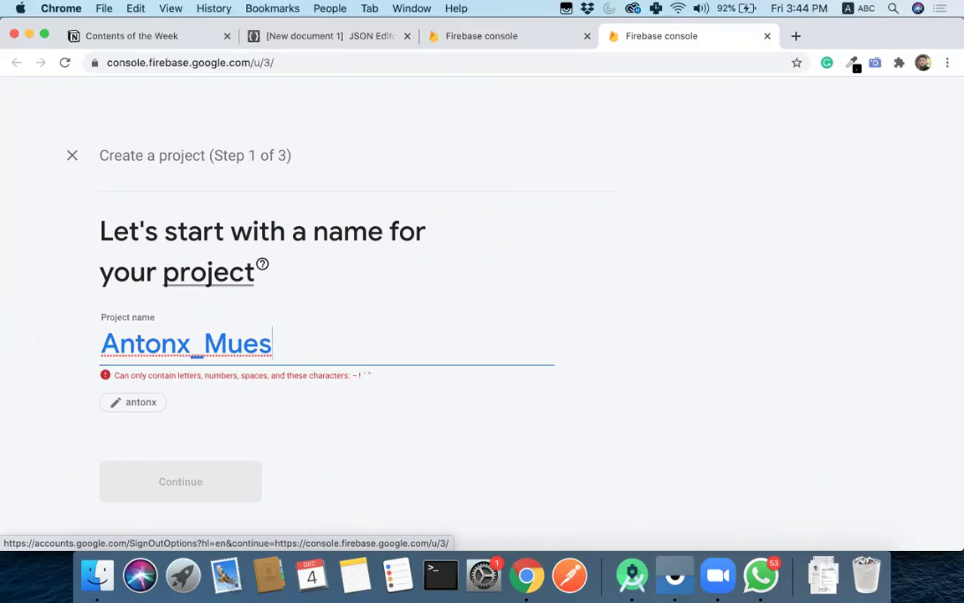
key("BackSpace")
key("BackSpace")
key("BackSpace")
key("BackSpace")
key("BackSpace")
type("-")
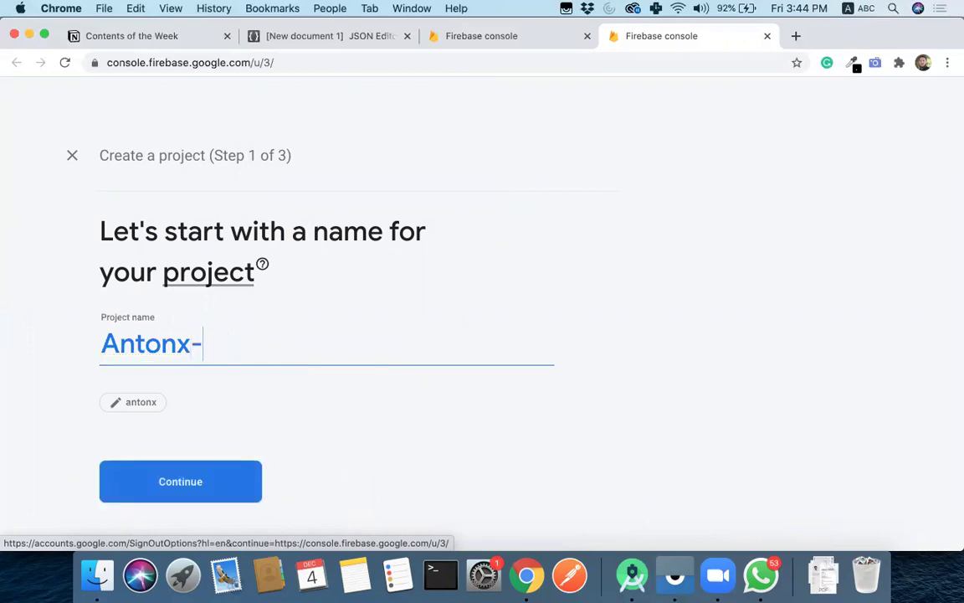
type("muse")
key("BackSpace")
key("BackSpace")
key("BackSpace")
key("BackSpace")
key("BackSpace")
key("BackSpace")
key("BackSpace")
key("BackSpace")
key("BackSpace")
key("BackSpace")
key("BackSpace")
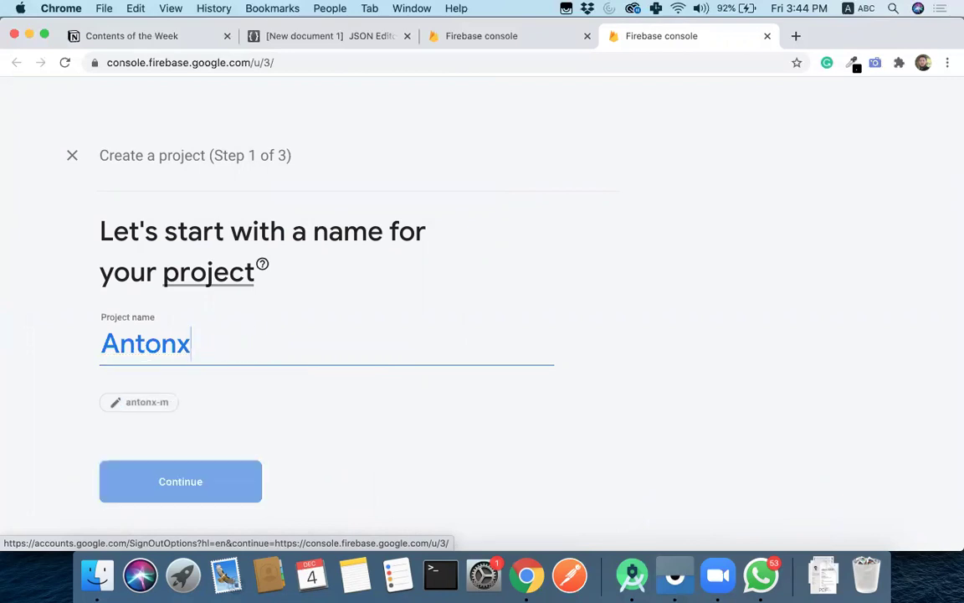
type("antonx-")
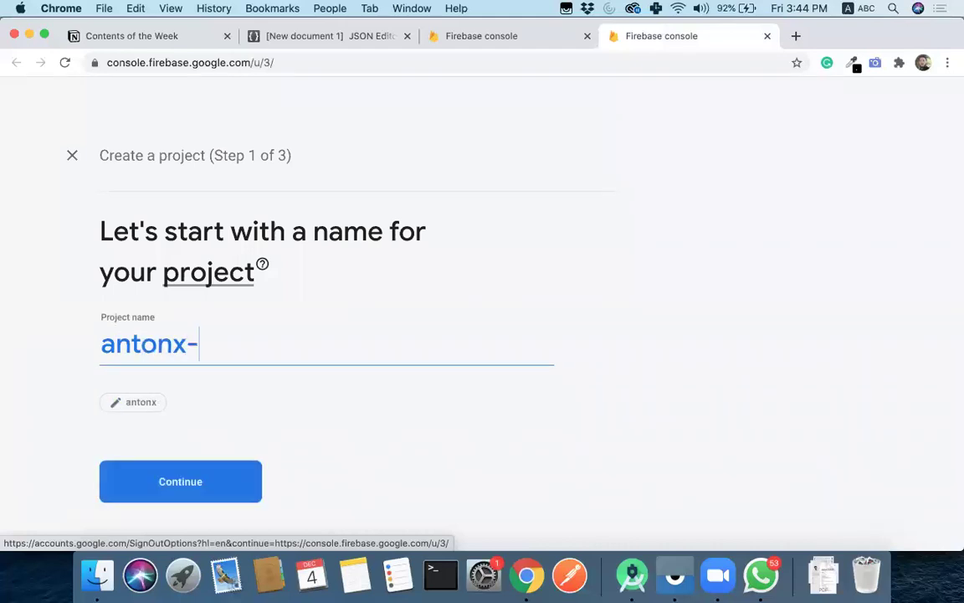
type("museum")
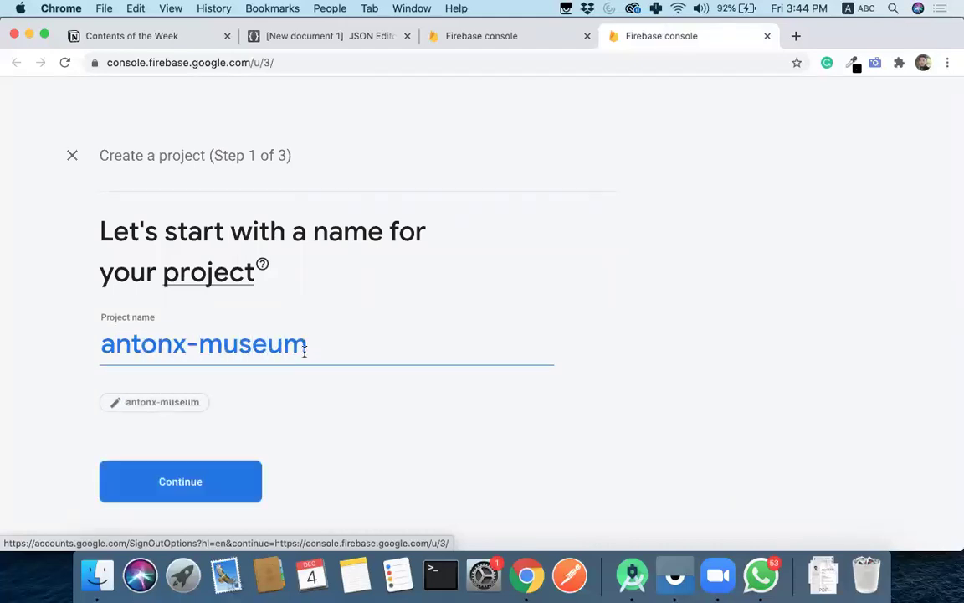
left_click(189, 480)
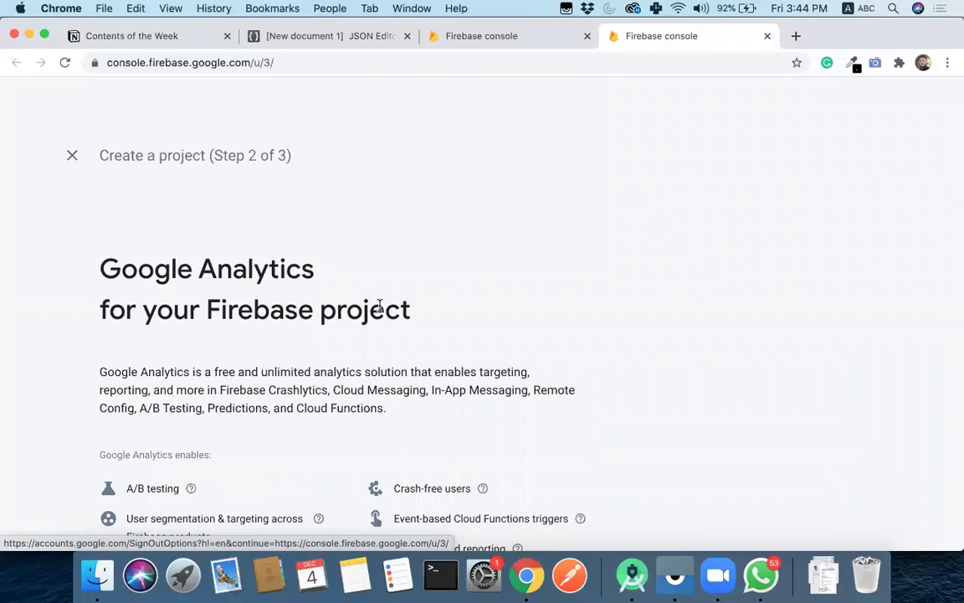
- Link Google Analytics to the Default Account for Firebase and create the project
scroll(249, 407, "down", 5)
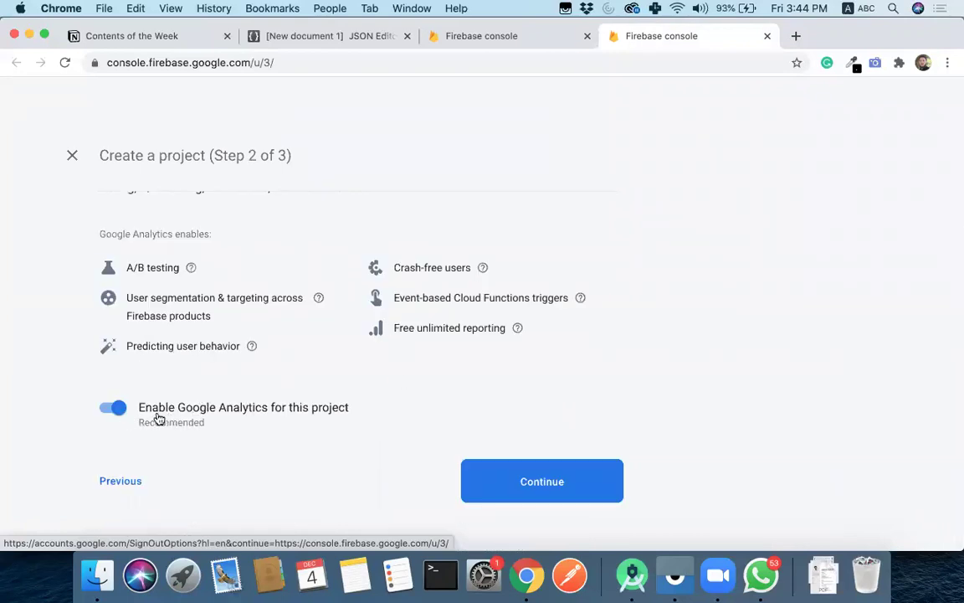
left_click(523, 475)
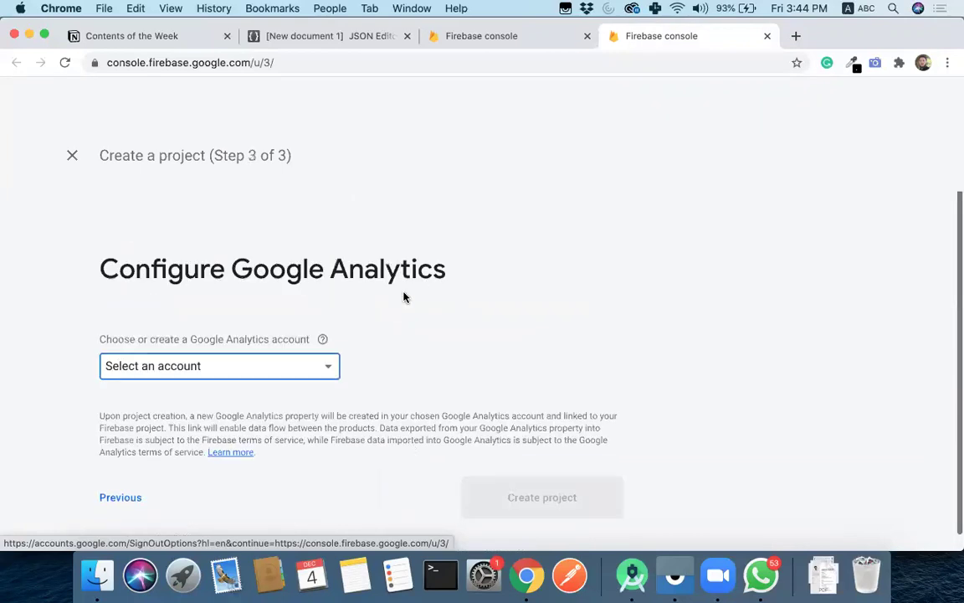
scroll(353, 325, "down", 1)
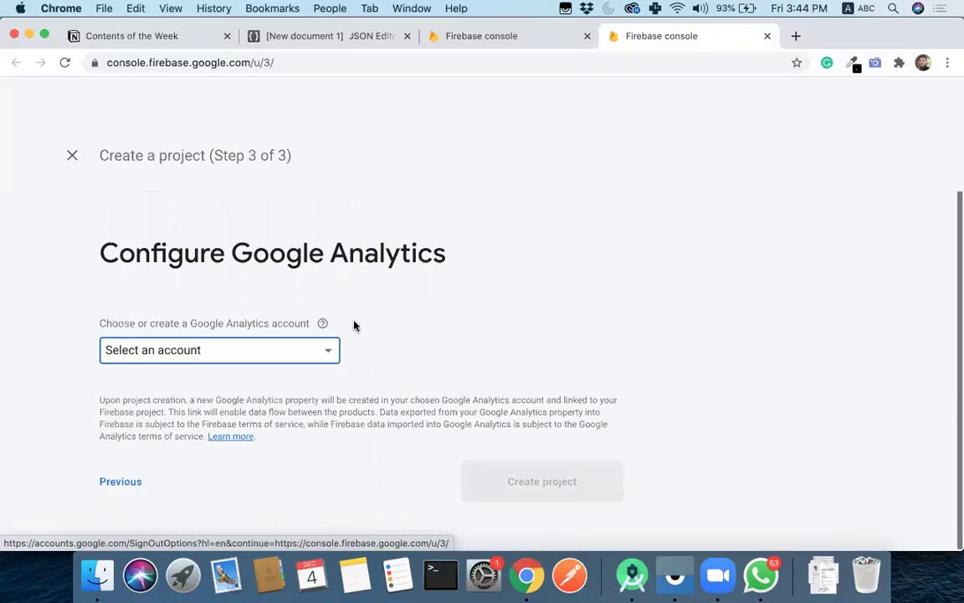
left_click(326, 360)
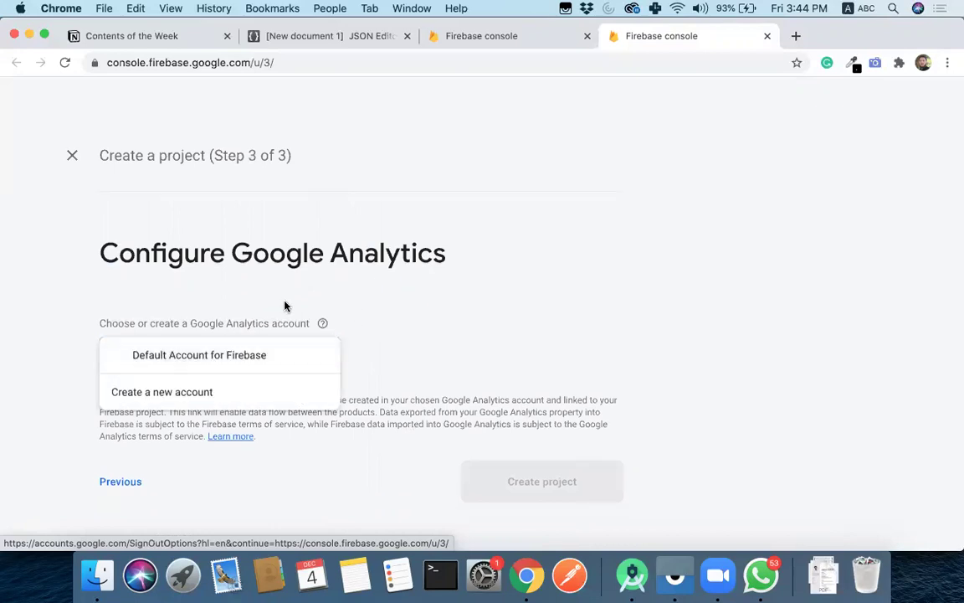
left_click(237, 275)
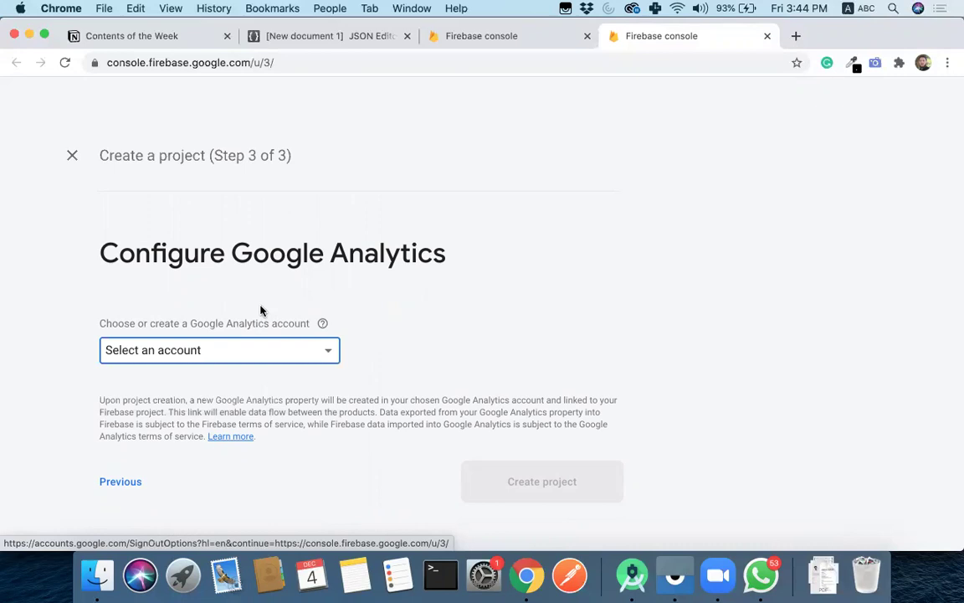
left_click(228, 354)
left_click(228, 355)
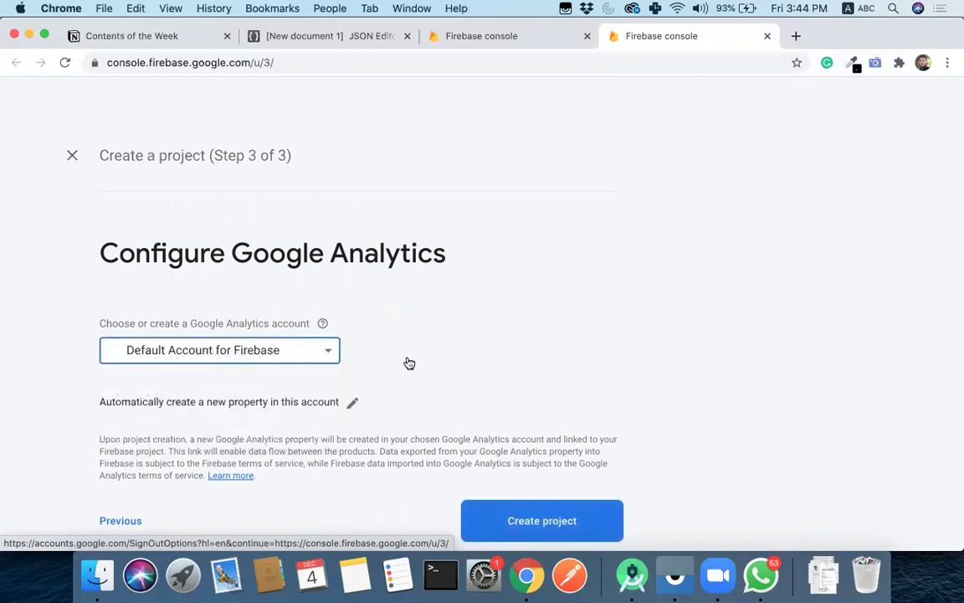
scroll(452, 397, "down", 1)
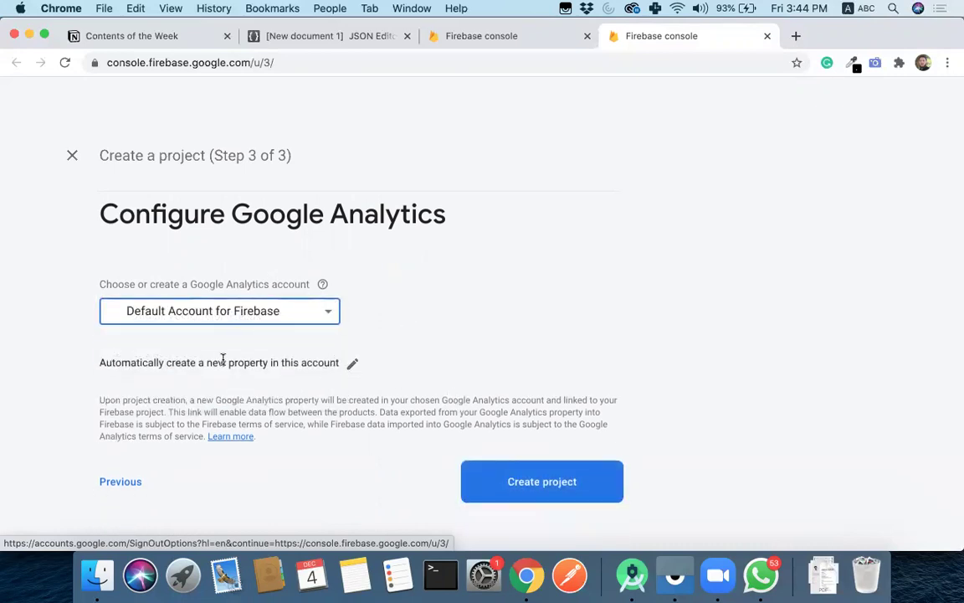
left_click(524, 489)
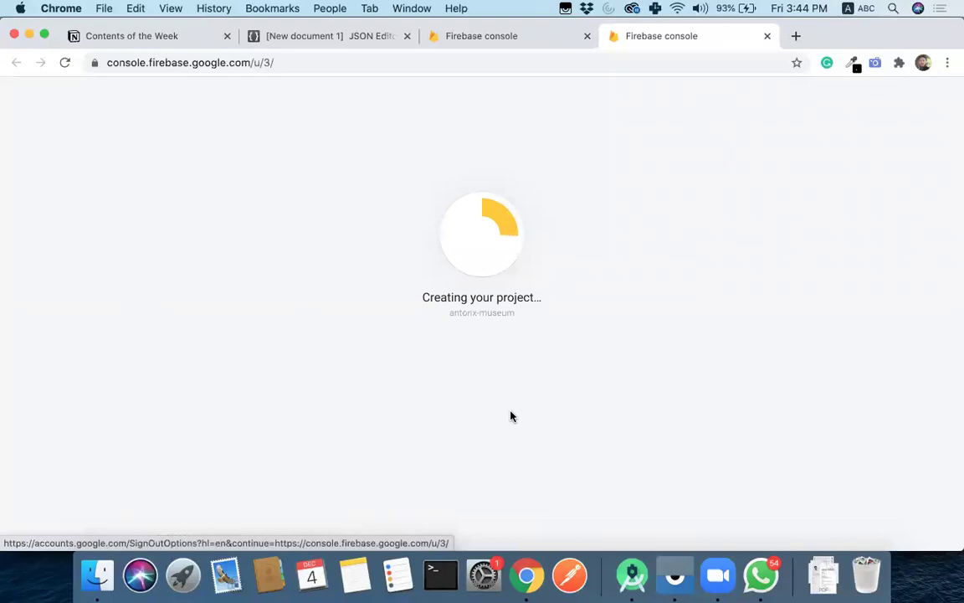
- Wait for antonx-museum to finish creating, then continue into its Project Overview
left_click(499, 38)
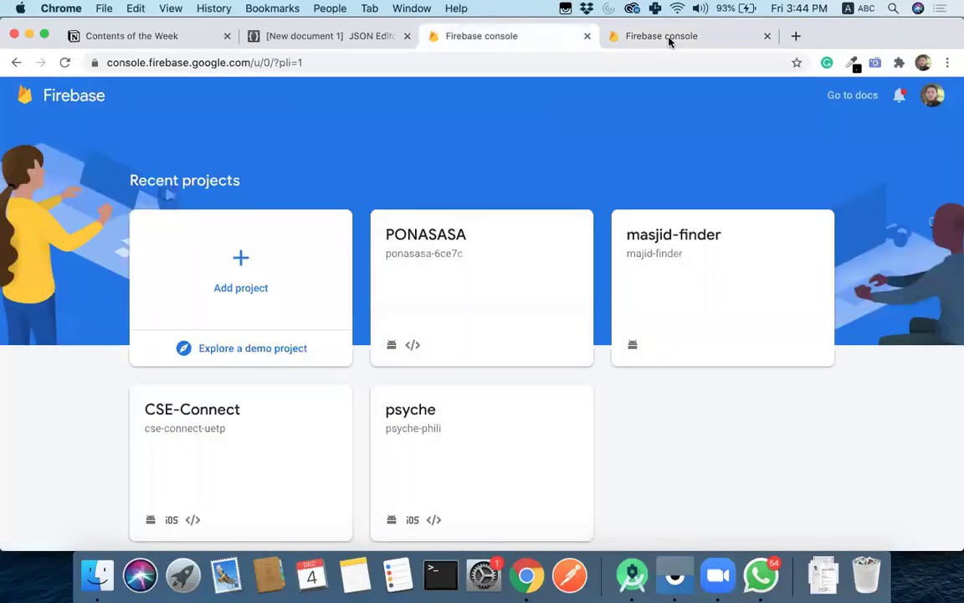
left_click(672, 38)
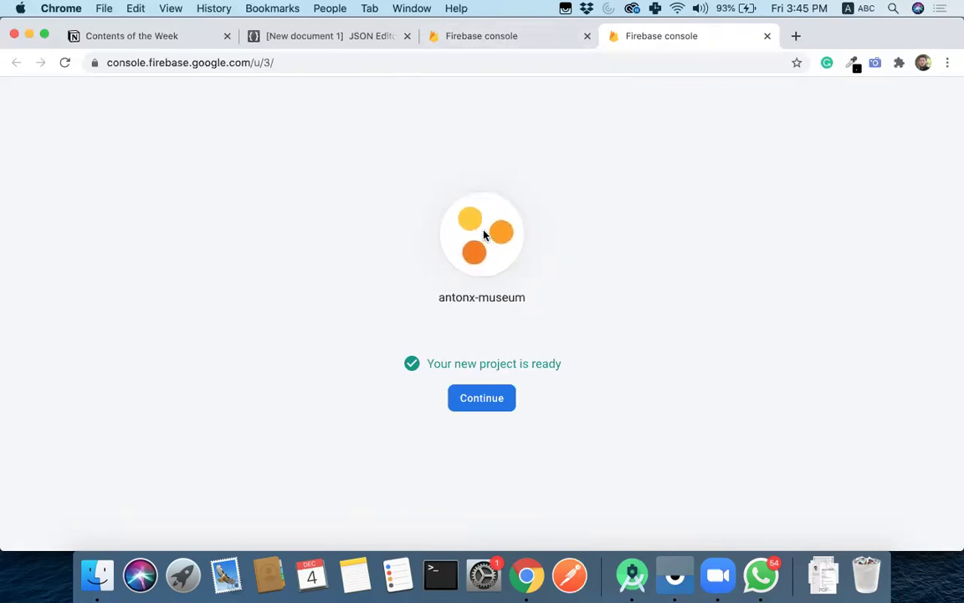
left_click(484, 398)
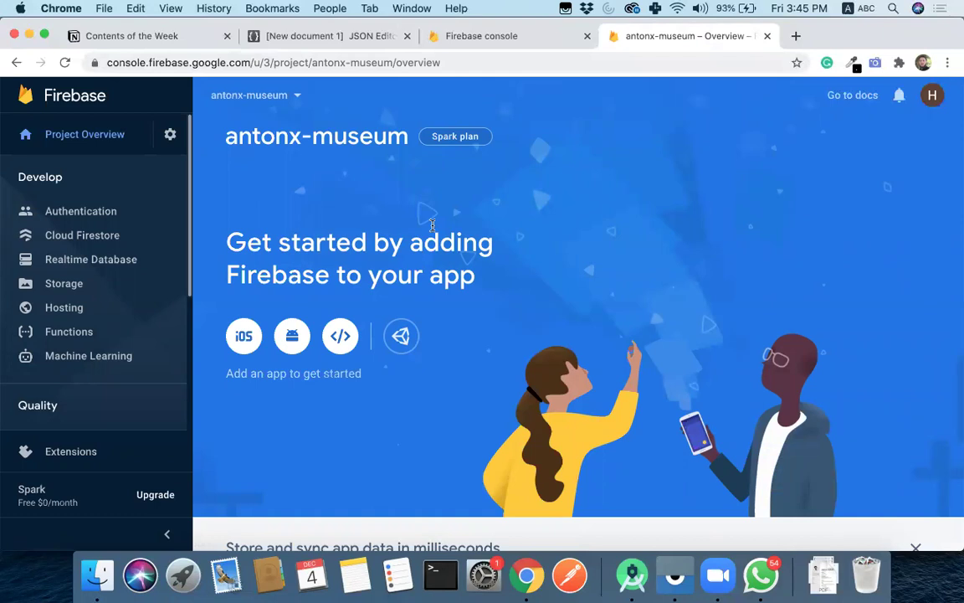
scroll(547, 267, "down", 5)
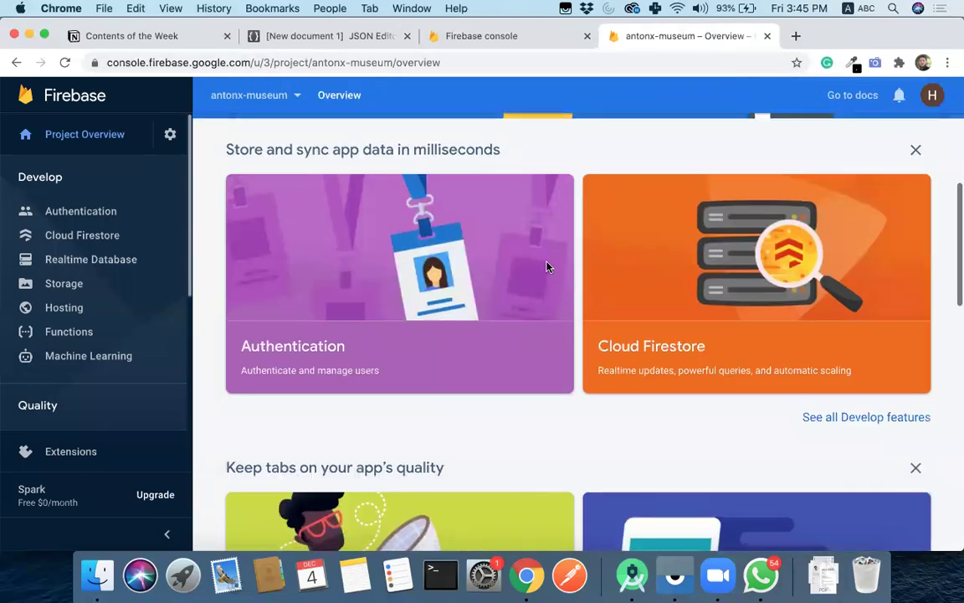
scroll(546, 267, "up", 5)
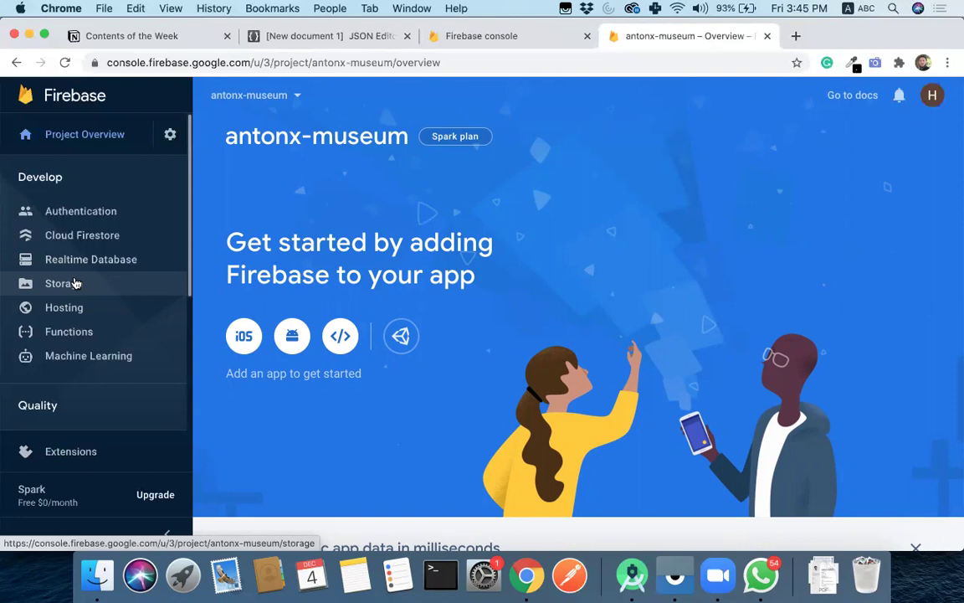
scroll(75, 333, "down", 2)
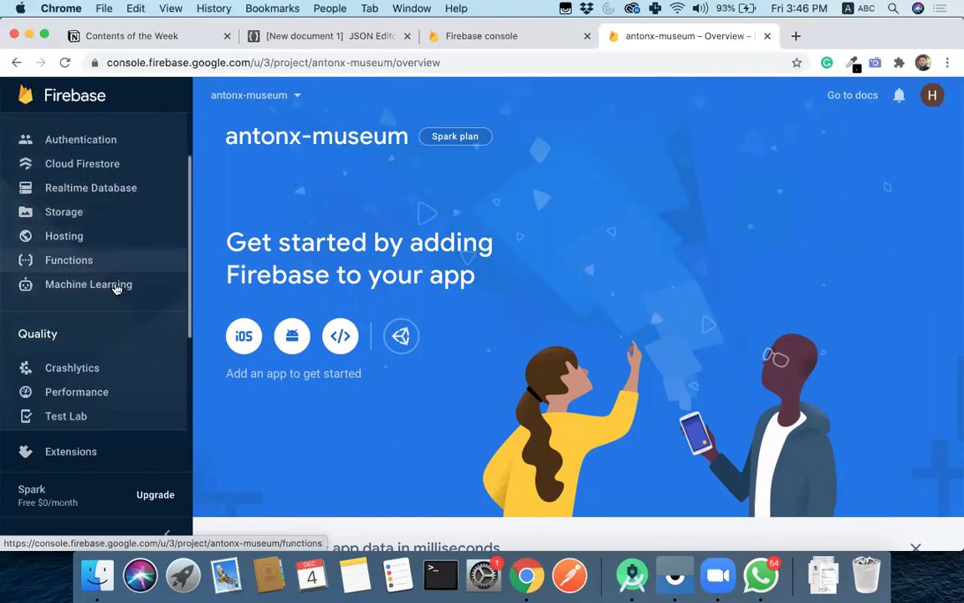
scroll(115, 286, "down", 3)
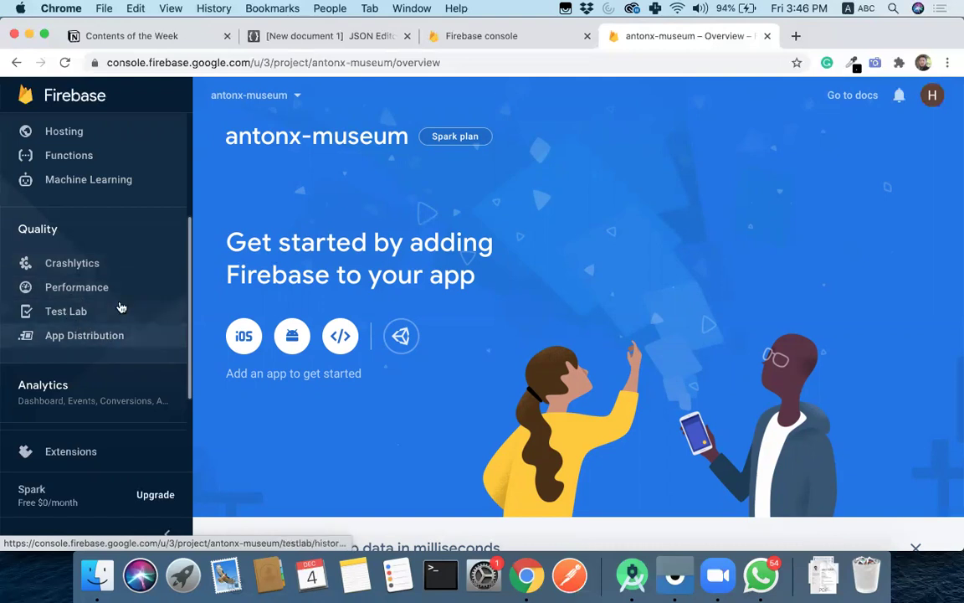
scroll(83, 316, "down", 2)
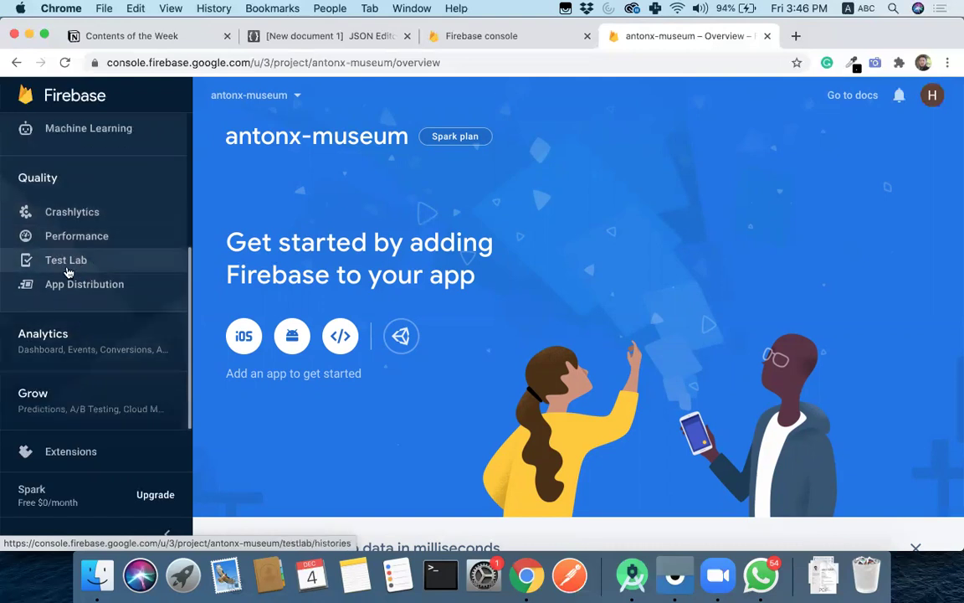
scroll(86, 291, "down", 4)
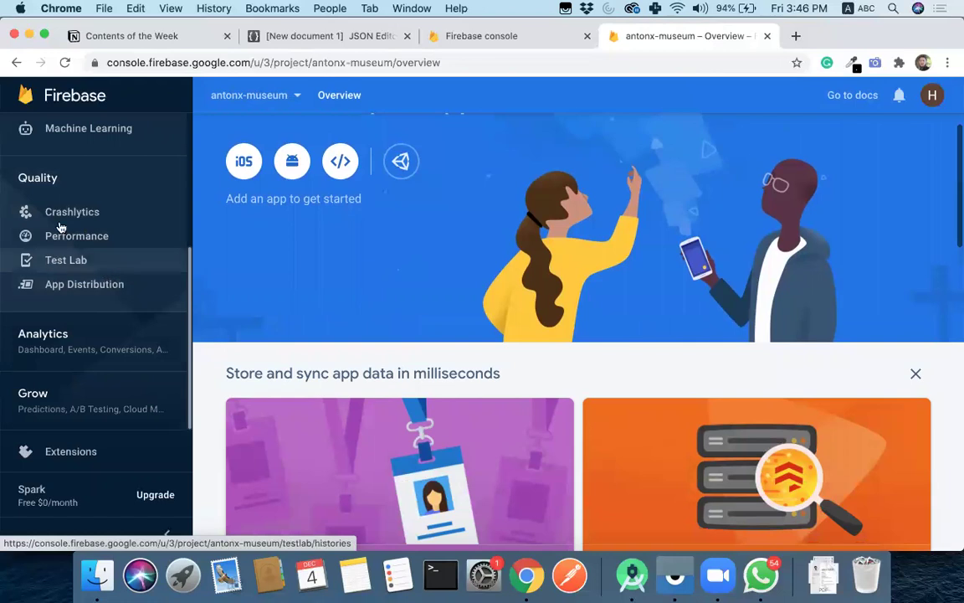
left_click(132, 350)
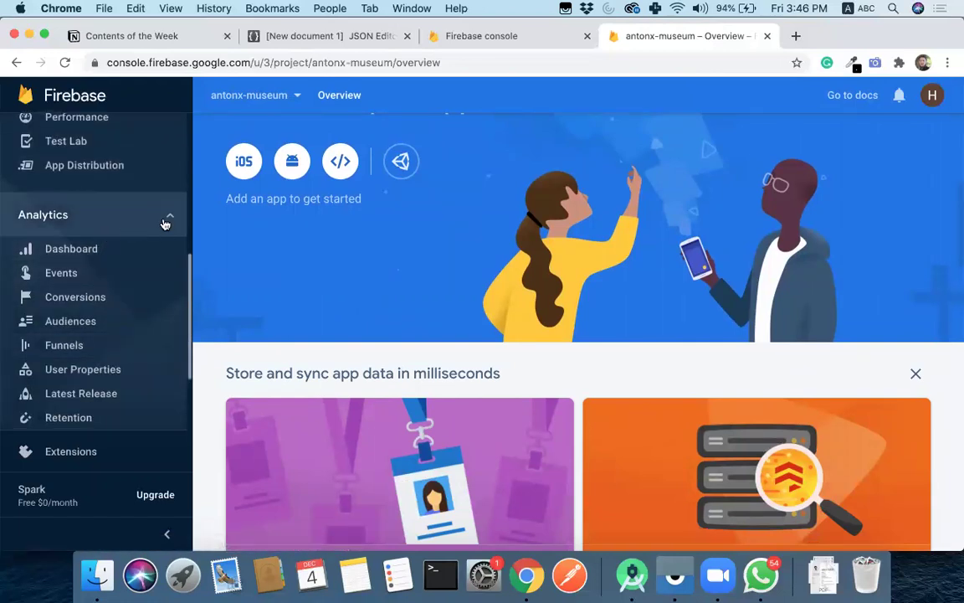
left_click(165, 223)
scroll(112, 409, "down", 3)
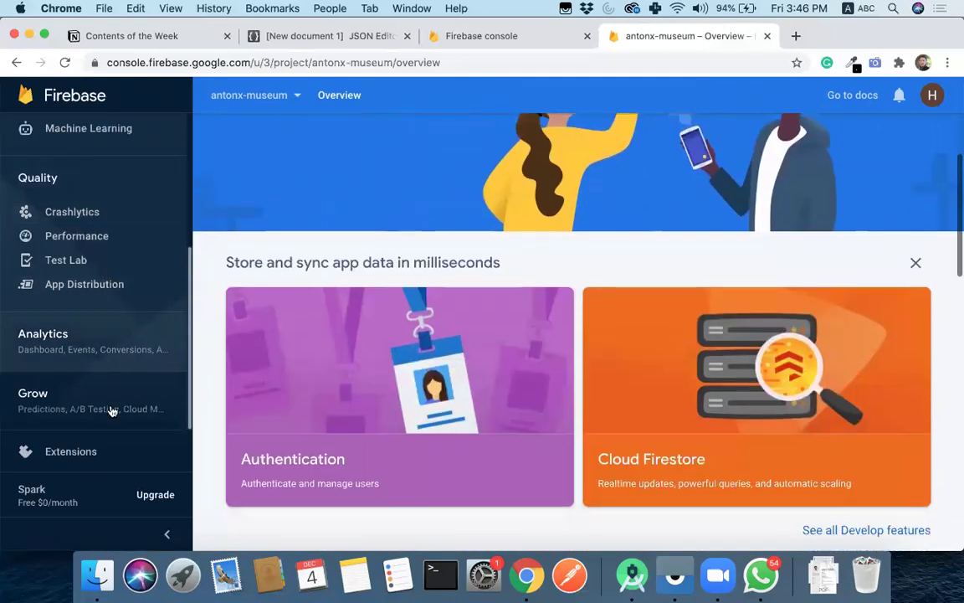
scroll(109, 414, "down", 2)
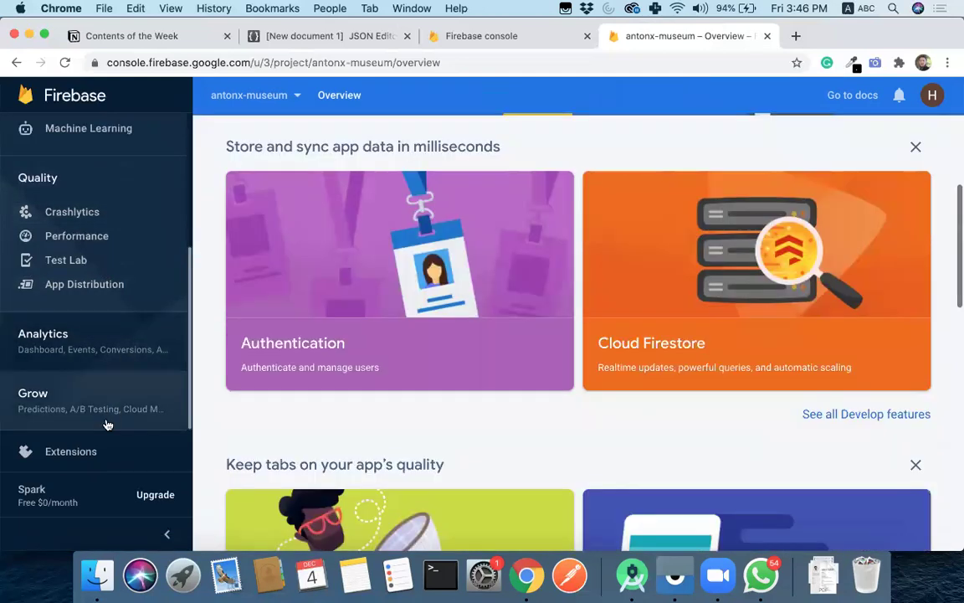
left_click(118, 358)
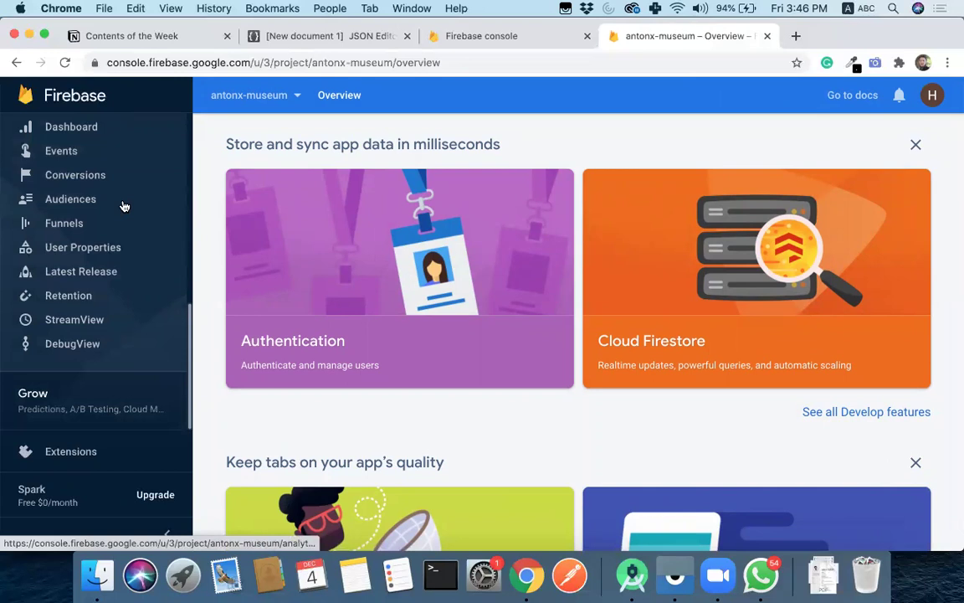
scroll(127, 157, "up", 2)
left_click(143, 153)
left_click(94, 376)
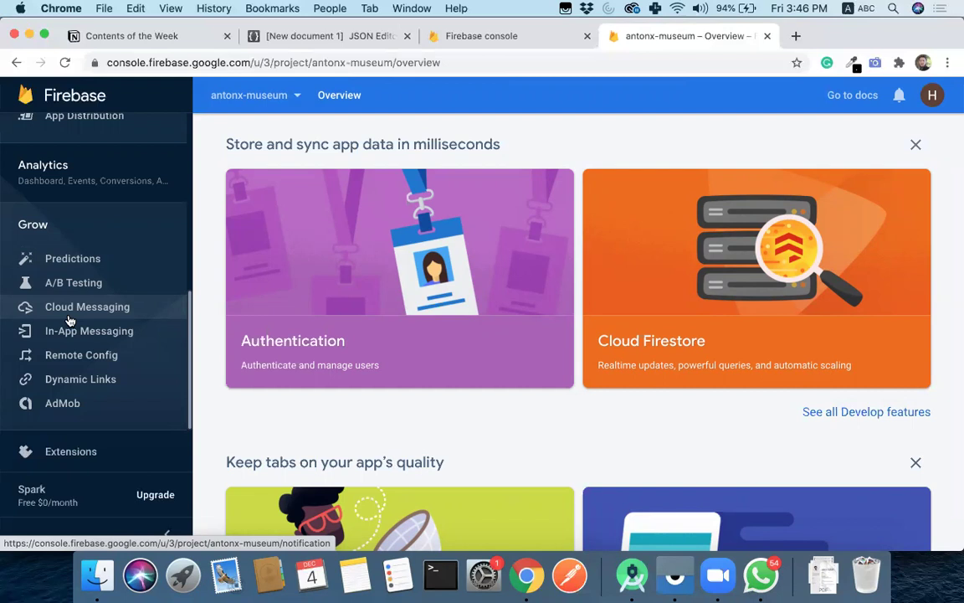
scroll(70, 321, "up", 5)
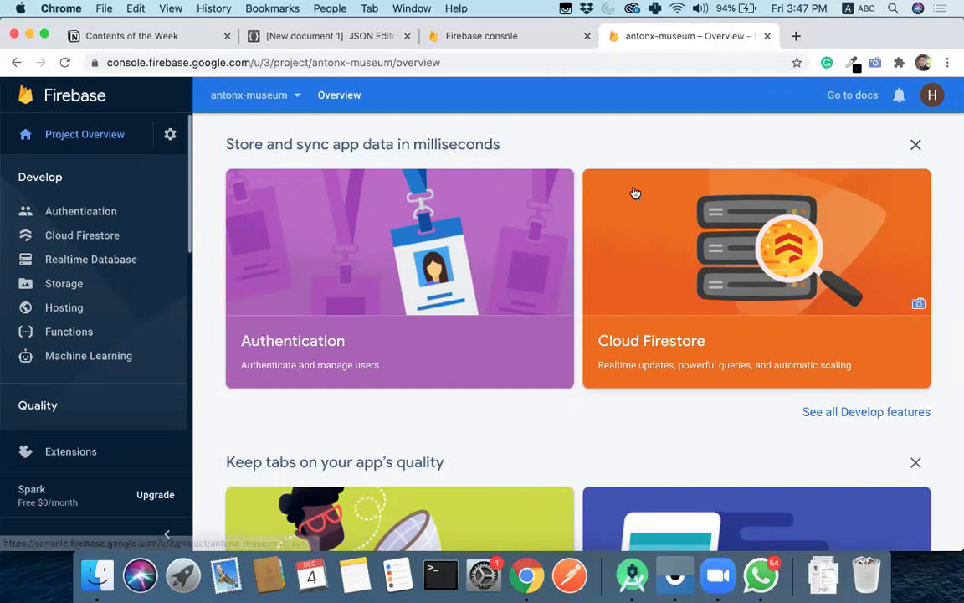
- Set up Cloud Firestore in test mode at nam5 (us-central) and enable it
left_click(86, 235)
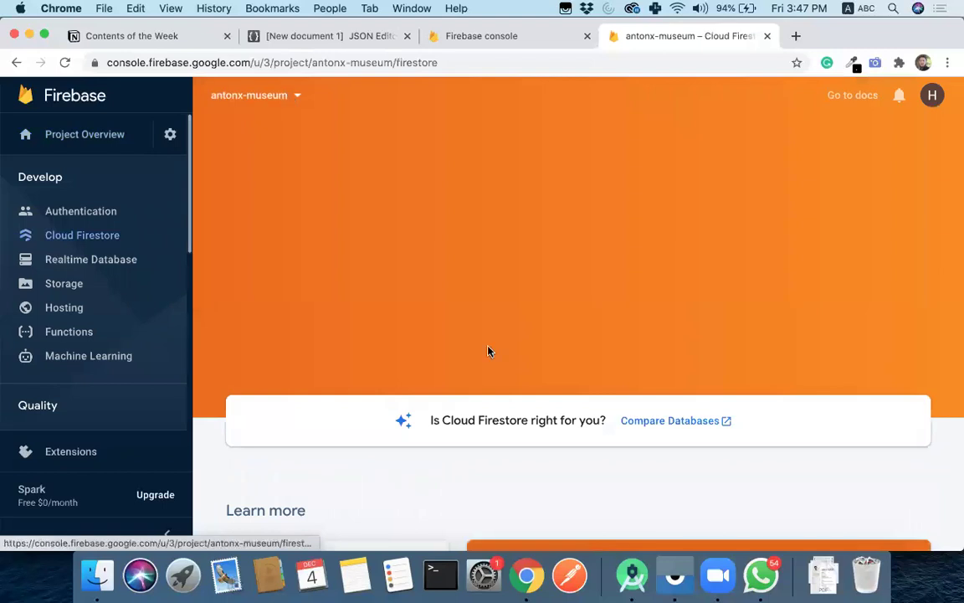
scroll(525, 379, "down", 3)
scroll(307, 222, "up", 2)
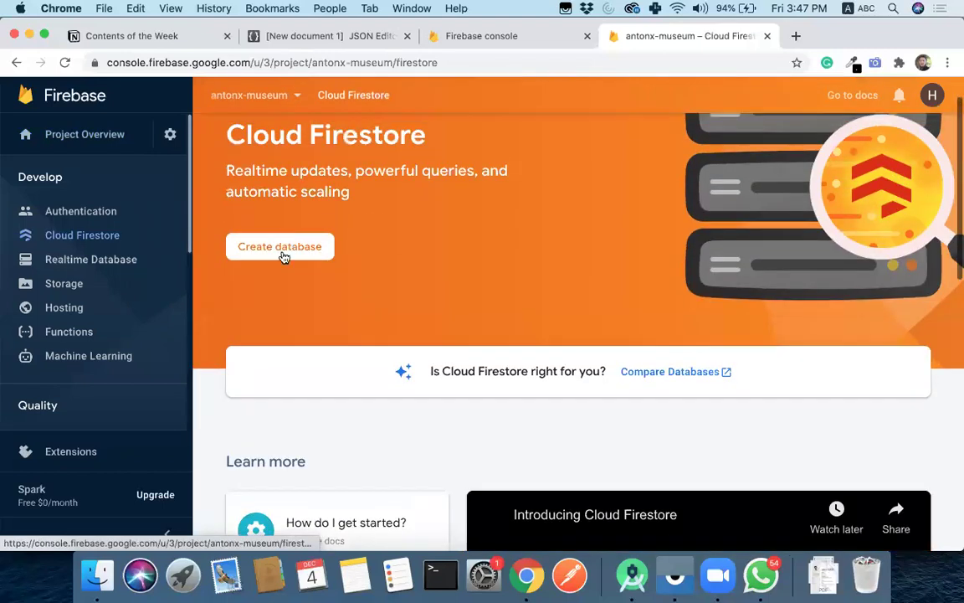
left_click(281, 250)
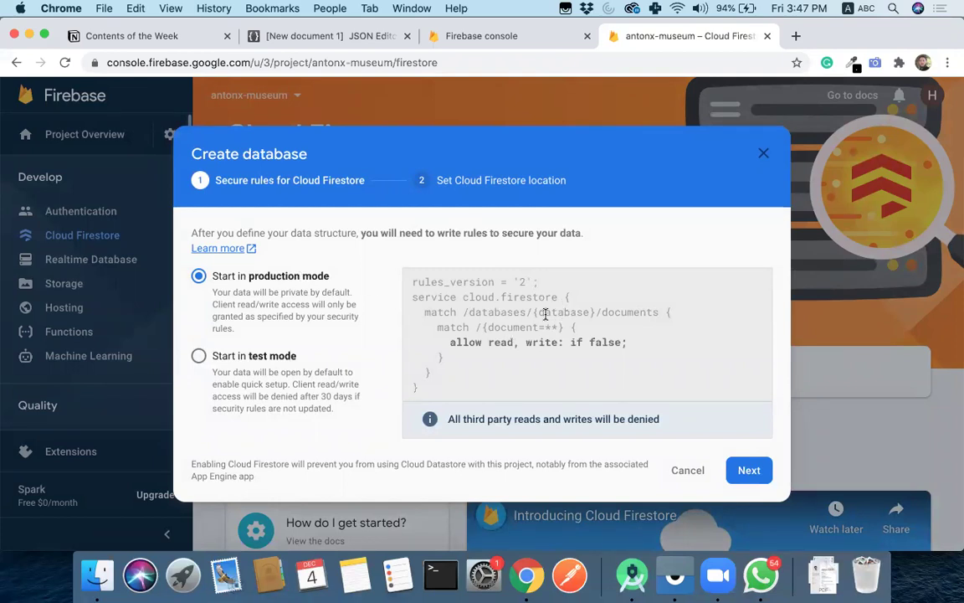
left_click(199, 355)
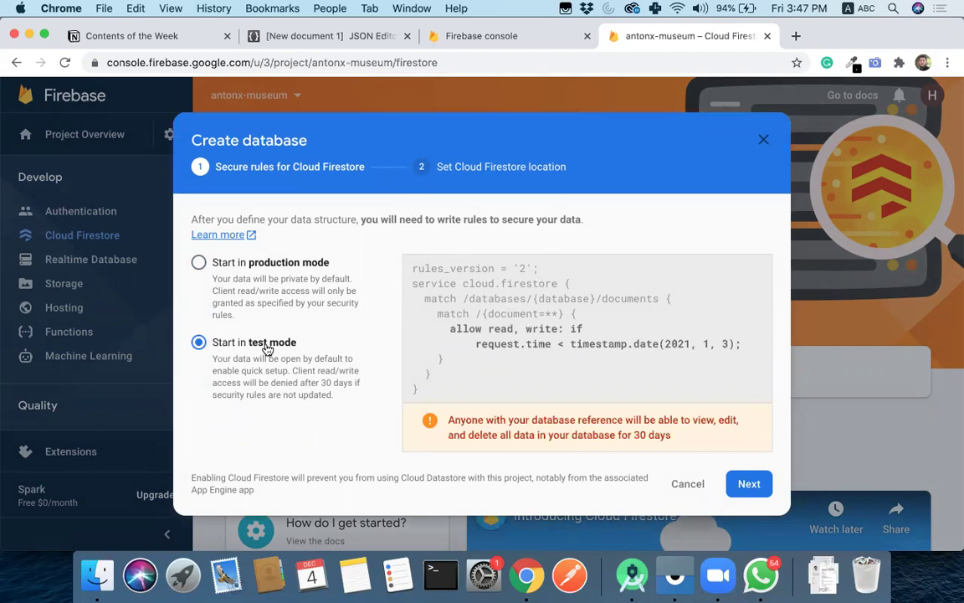
left_click(748, 484)
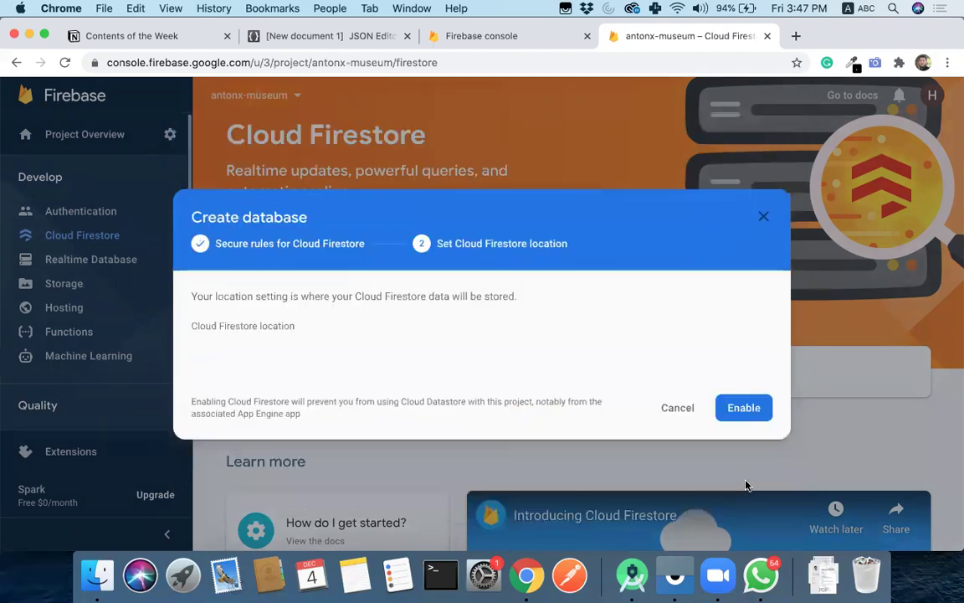
left_click(374, 410)
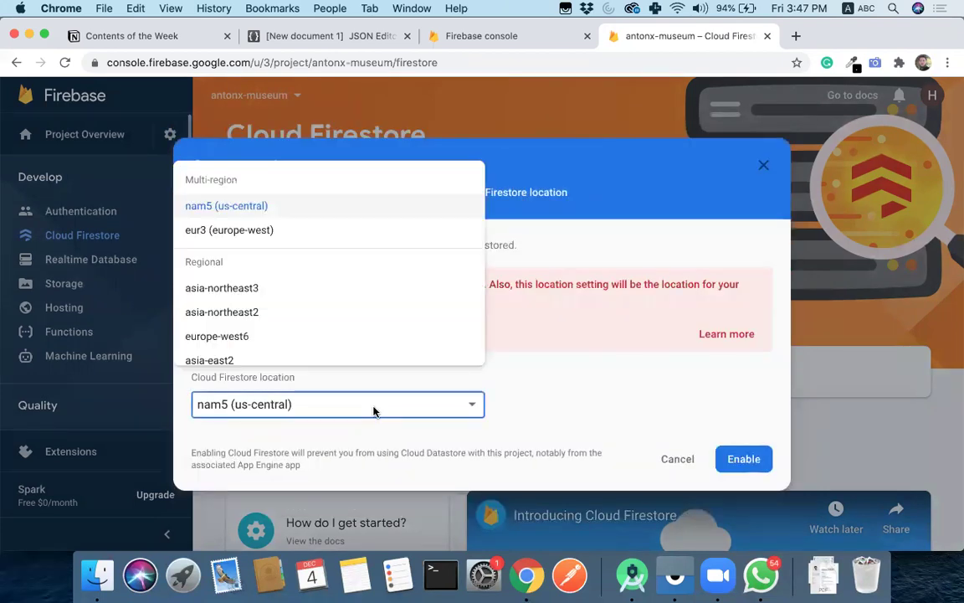
scroll(370, 319, "down", 2)
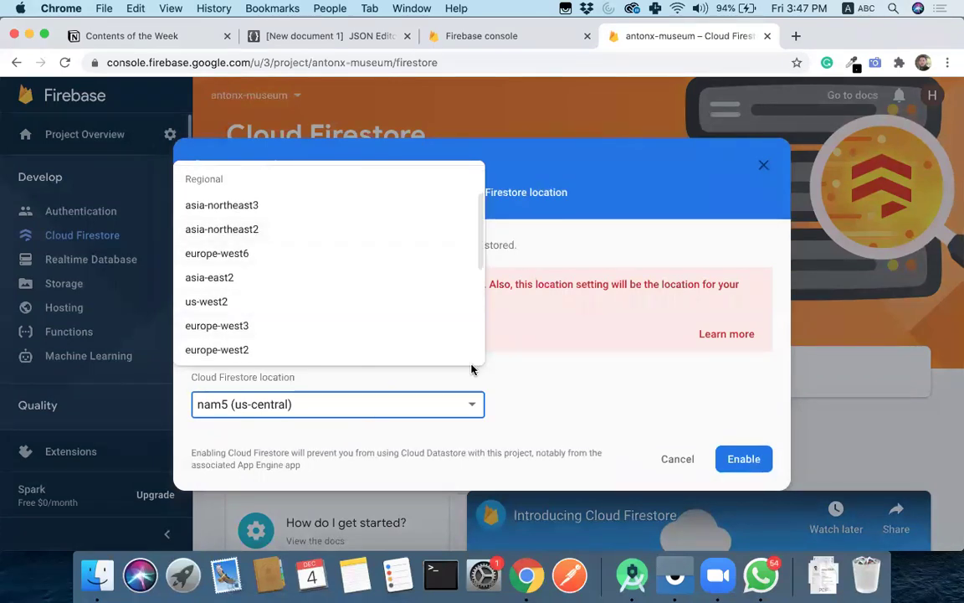
left_click(537, 397)
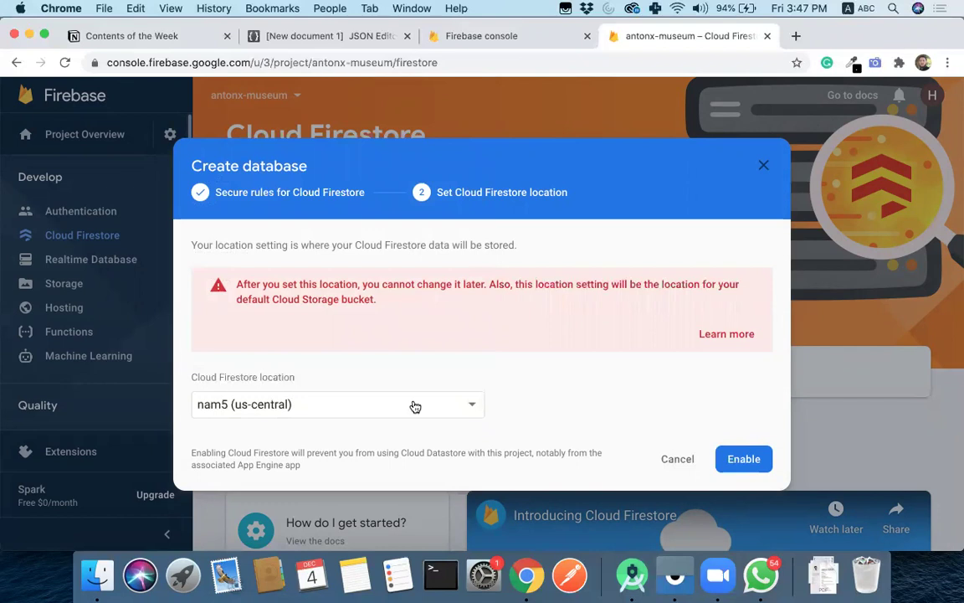
left_click(733, 459)
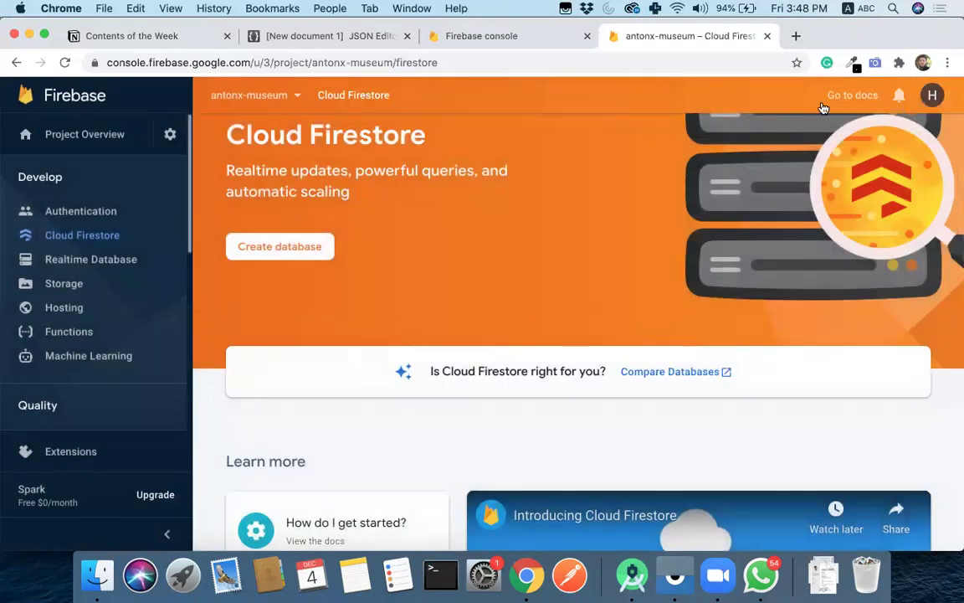
- Create the Firestore database again in test mode with the preset nam5 (us-central) location
scroll(504, 254, "down", 3)
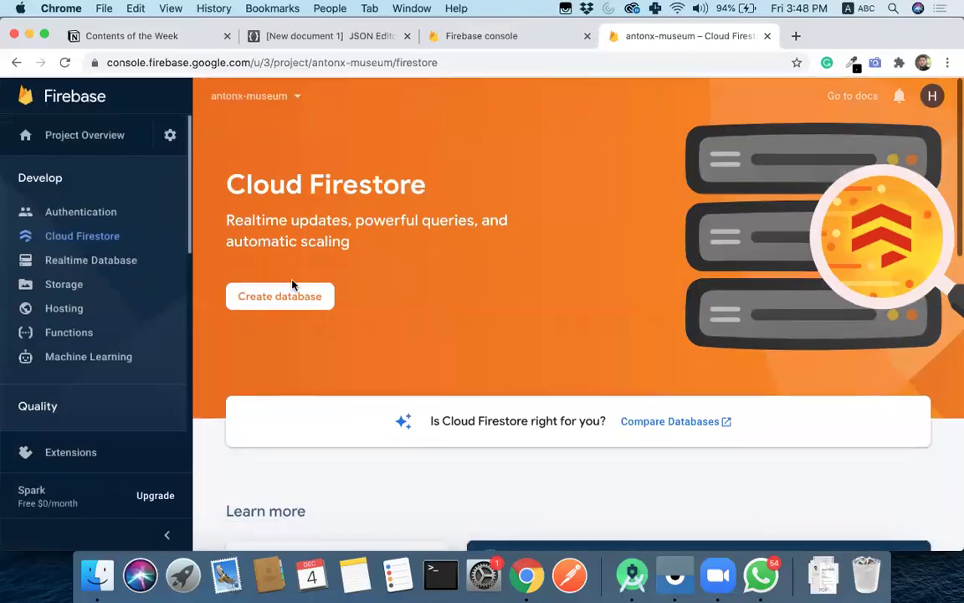
left_click(301, 298)
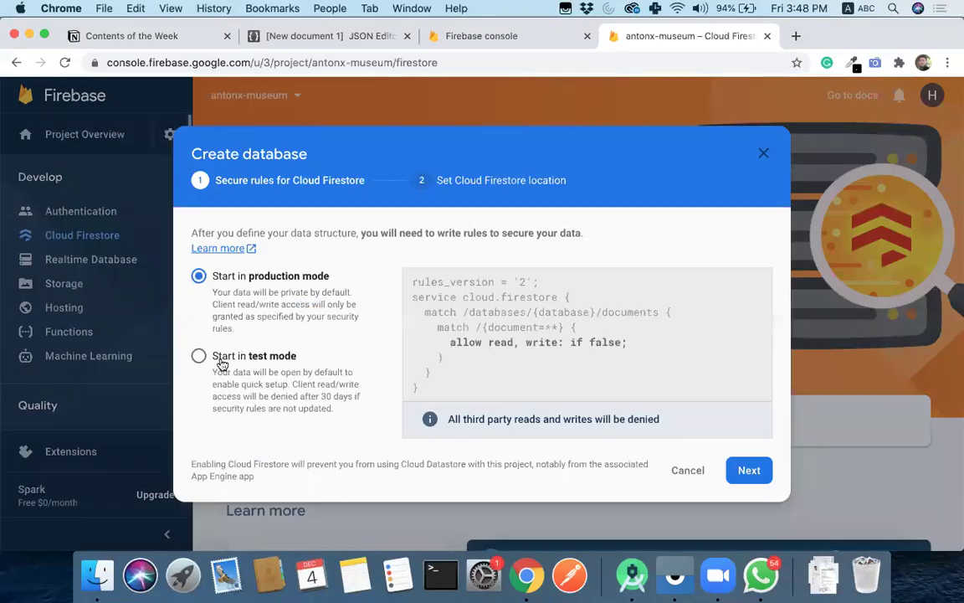
left_click(199, 356)
left_click(749, 483)
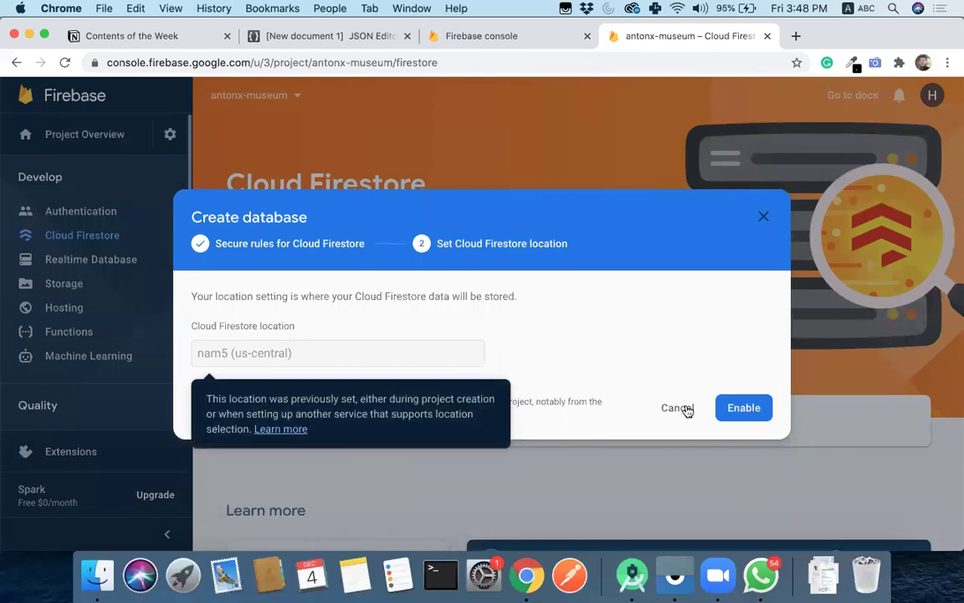
left_click(751, 414)
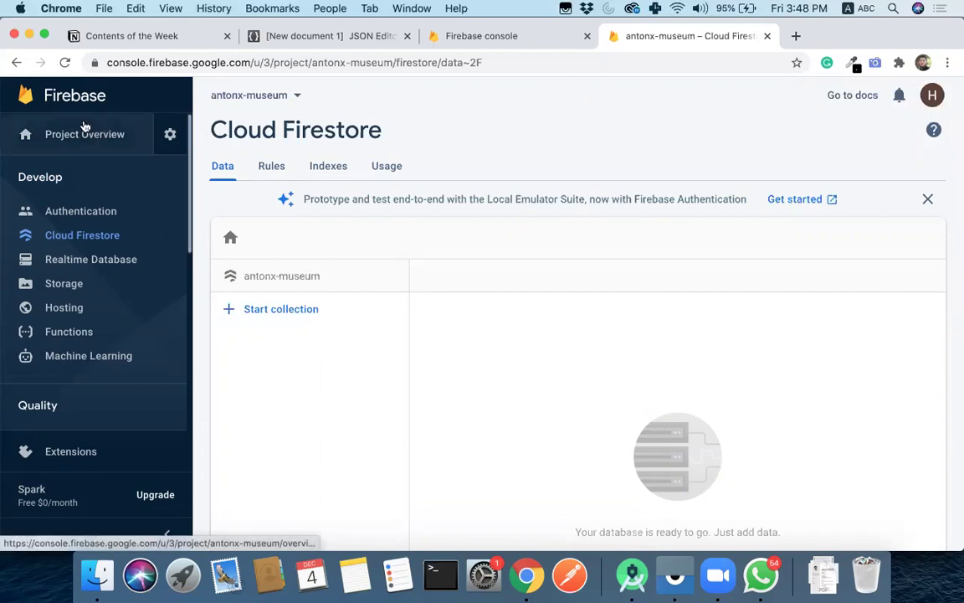
- Open antonx-museum from the project list, begin adding an Android app, then switch to Android Studio
left_click(73, 98)
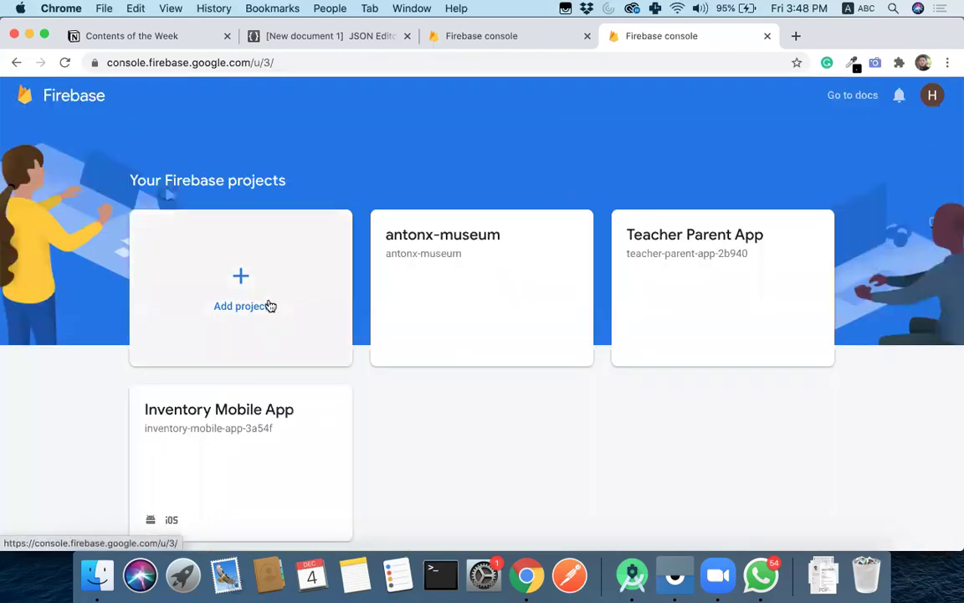
left_click(463, 245)
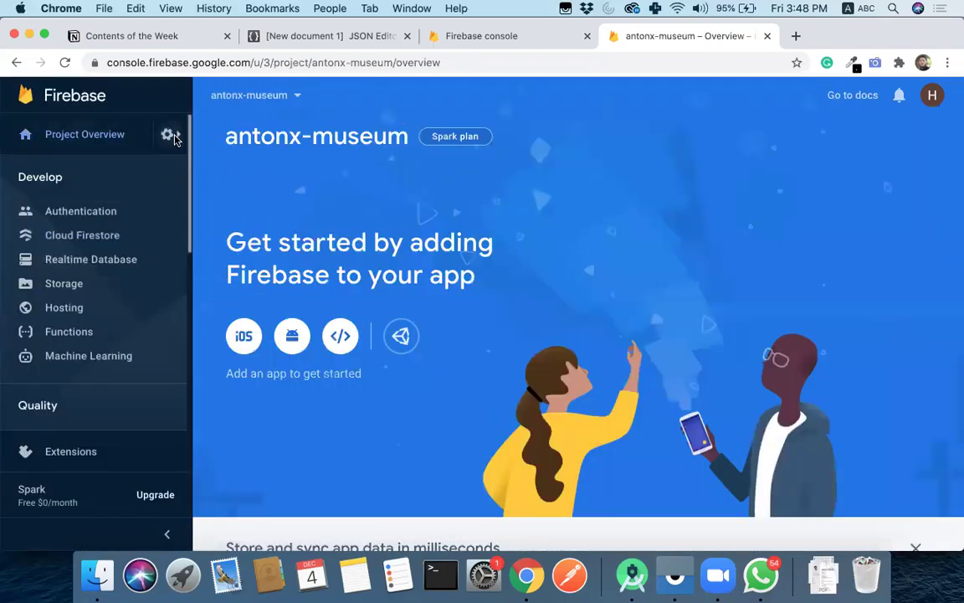
left_click(170, 135)
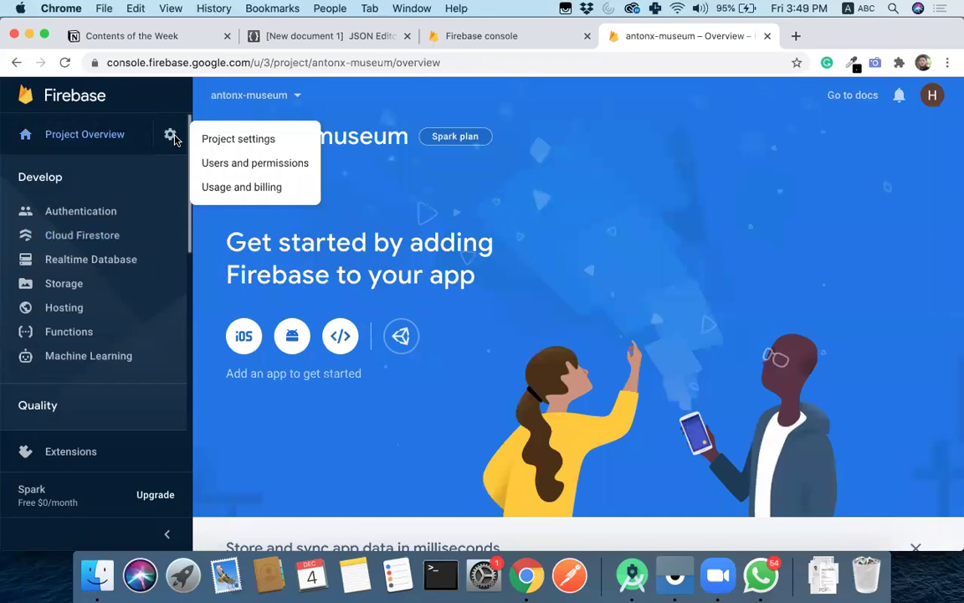
left_click(427, 179)
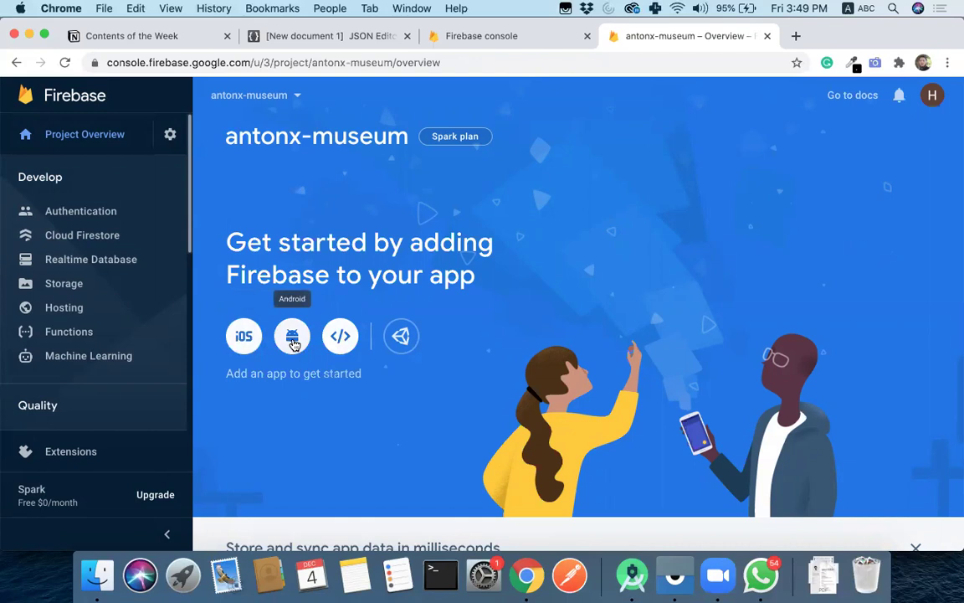
left_click(293, 339)
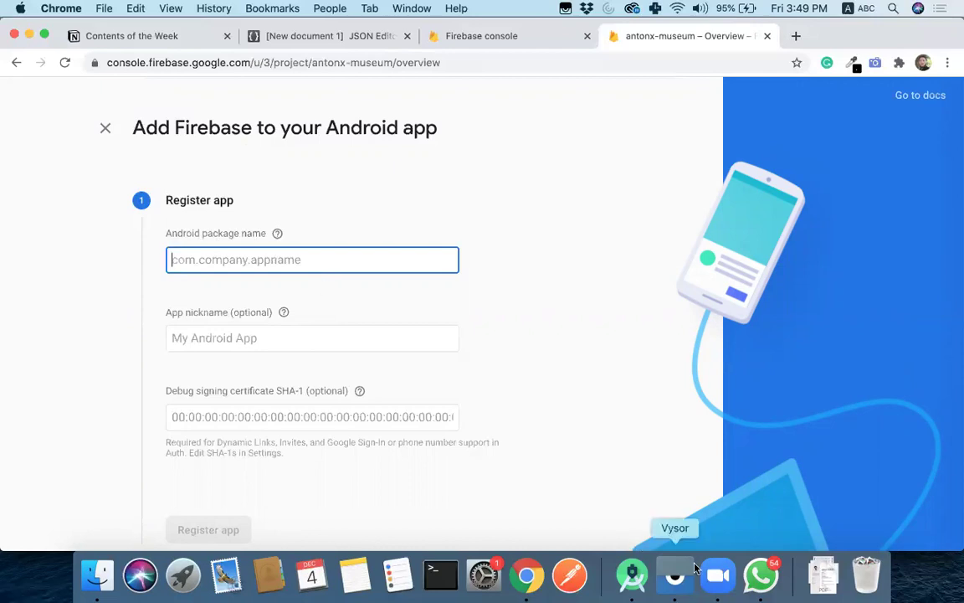
left_click(632, 575)
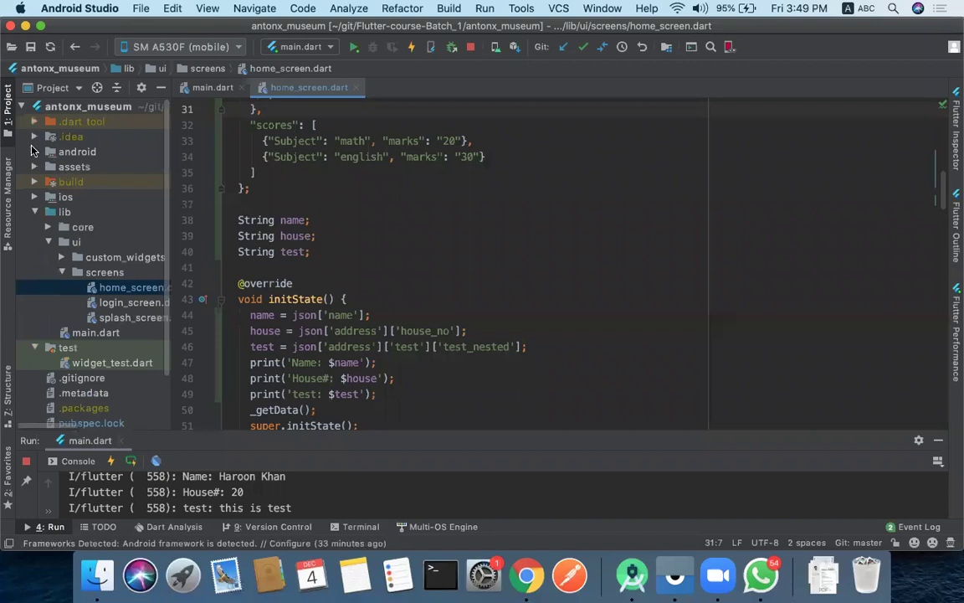
- Open android/app/src/main/AndroidManifest.xml and select the package name com.example.antonx_museum
left_click(34, 152)
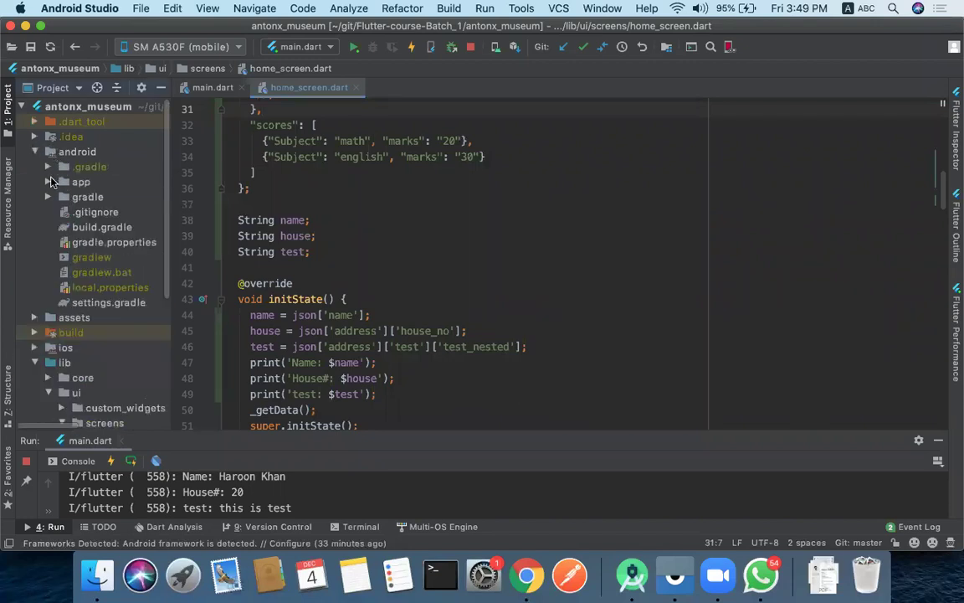
left_click(48, 182)
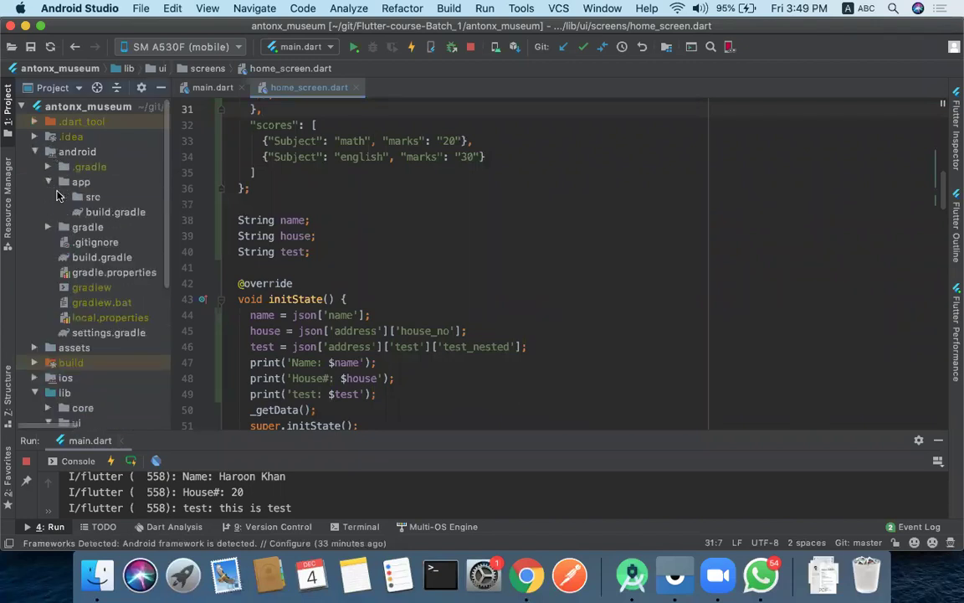
left_click(62, 196)
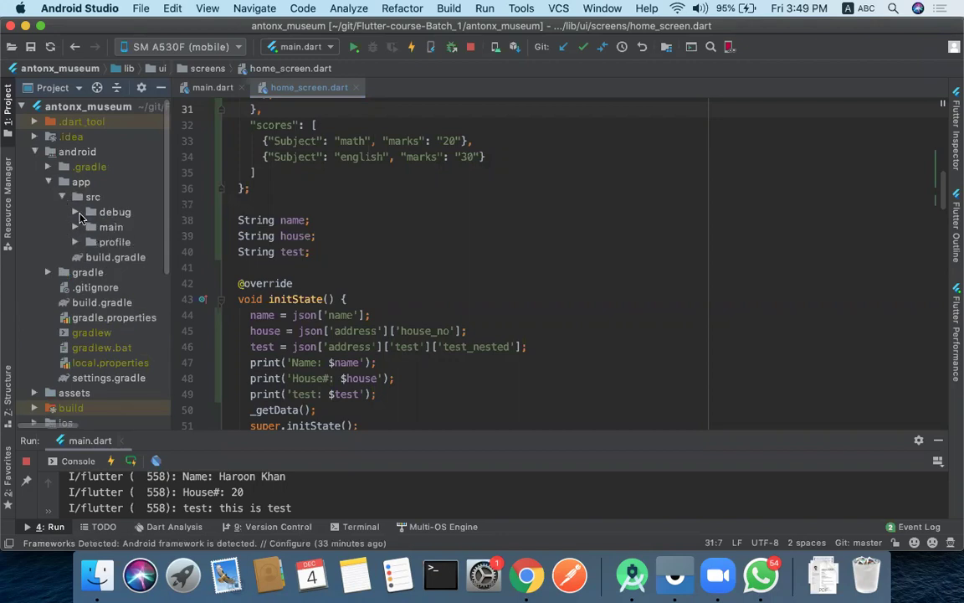
left_click(75, 227)
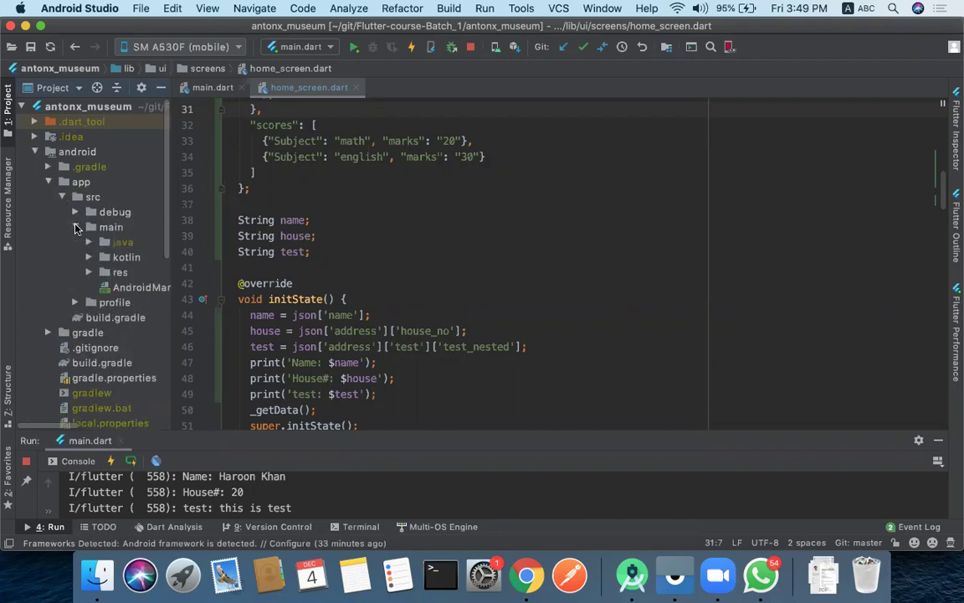
scroll(108, 285, "right", 2)
double_click(117, 284)
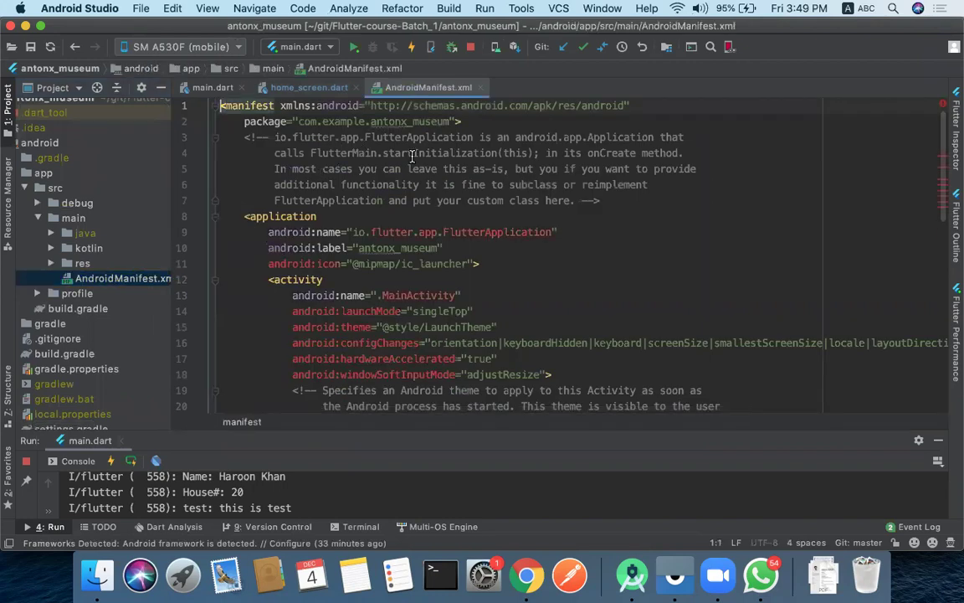
left_click_drag(299, 121, 451, 122)
key("super+c")
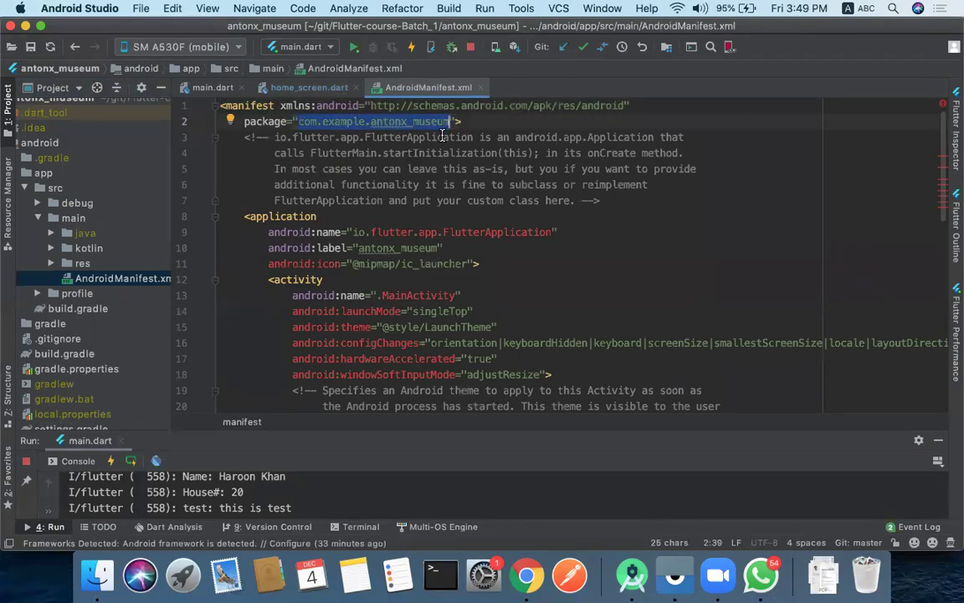
- Enter package name com.example.antonx_museum and app nickname 'Museum Android App'
left_click(527, 575)
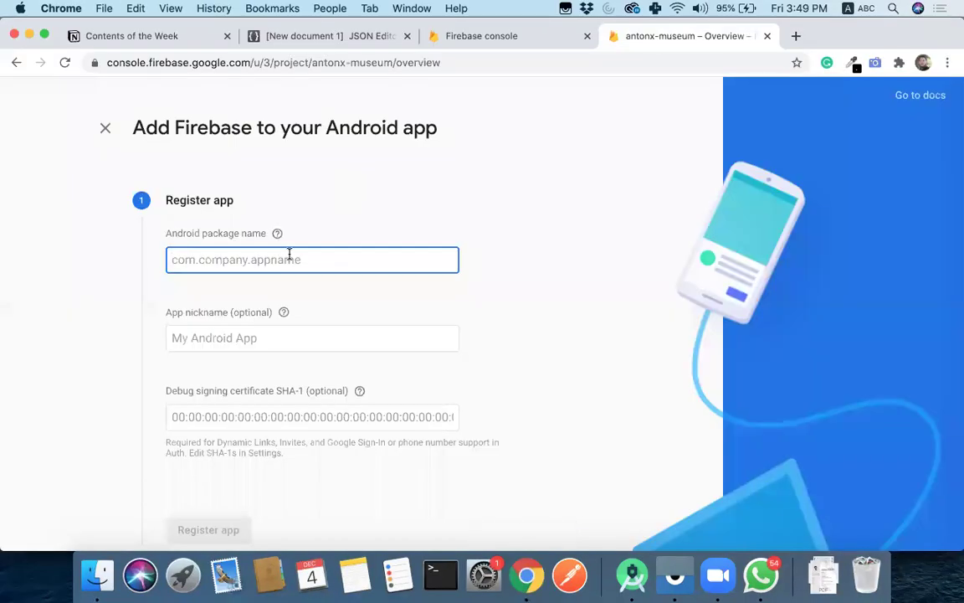
key("super+v")
left_click(322, 328)
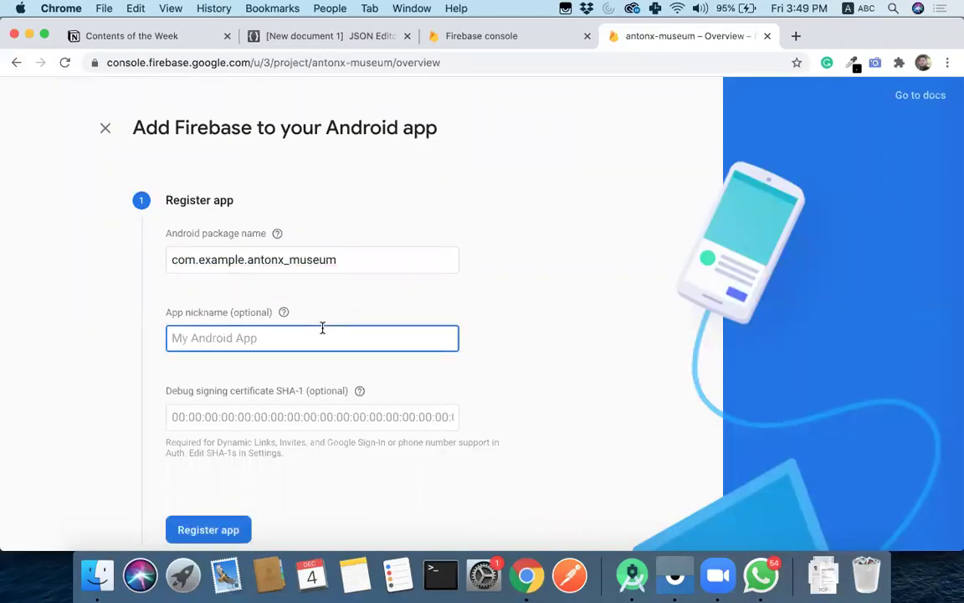
type("Mu")
type("usem")
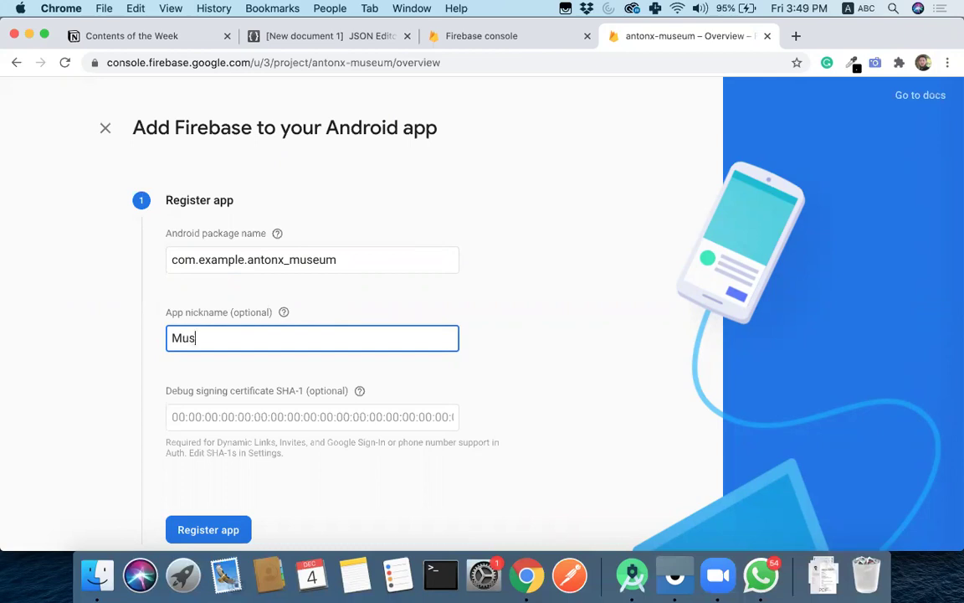
key("BackSpace")
key("BackSpace")
type("um Andorid")
key("BackSpace")
key("BackSpace")
type("id app")
key("BackSpace")
key("BackSpace")
key("BackSpace")
type("Ap")
- Leave the optional SHA-1 certificate field empty and register the Android app
left_click(306, 410)
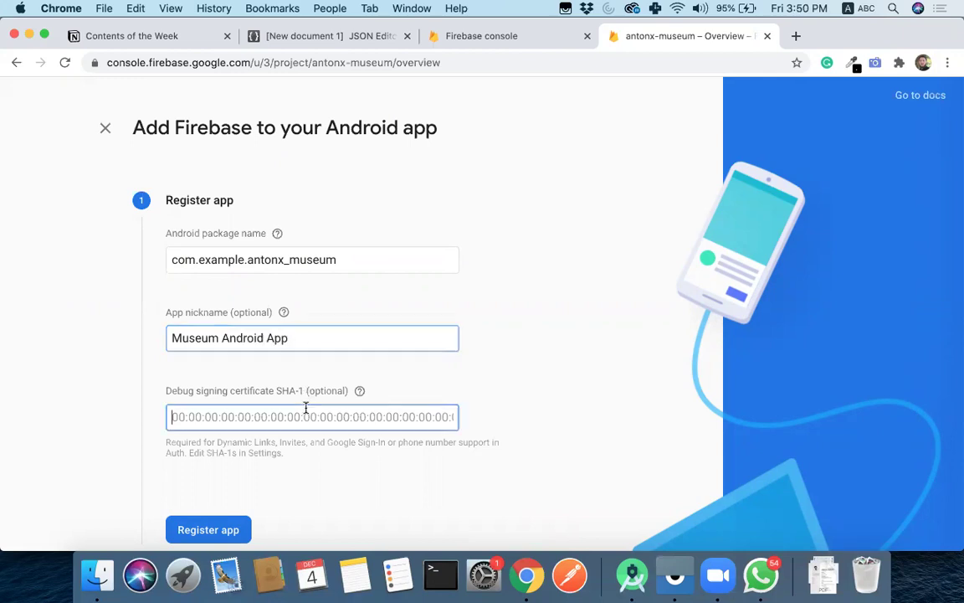
scroll(319, 381, "down", 3)
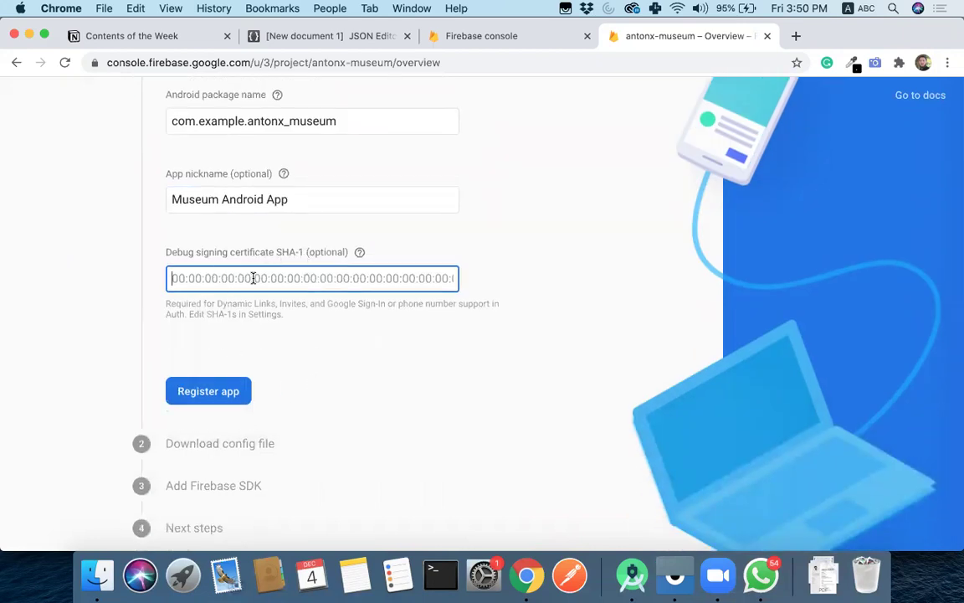
left_click(223, 306)
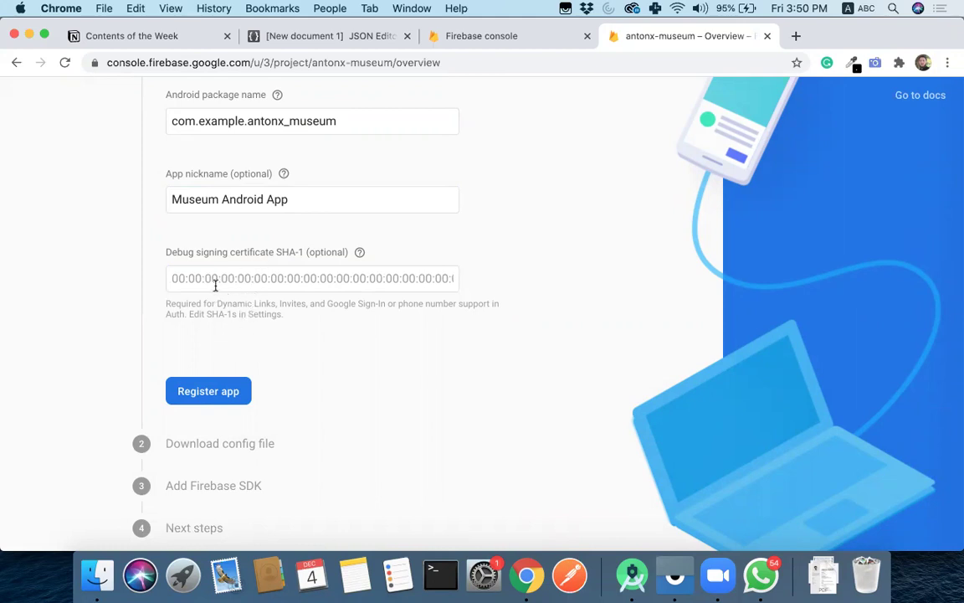
left_click(207, 391)
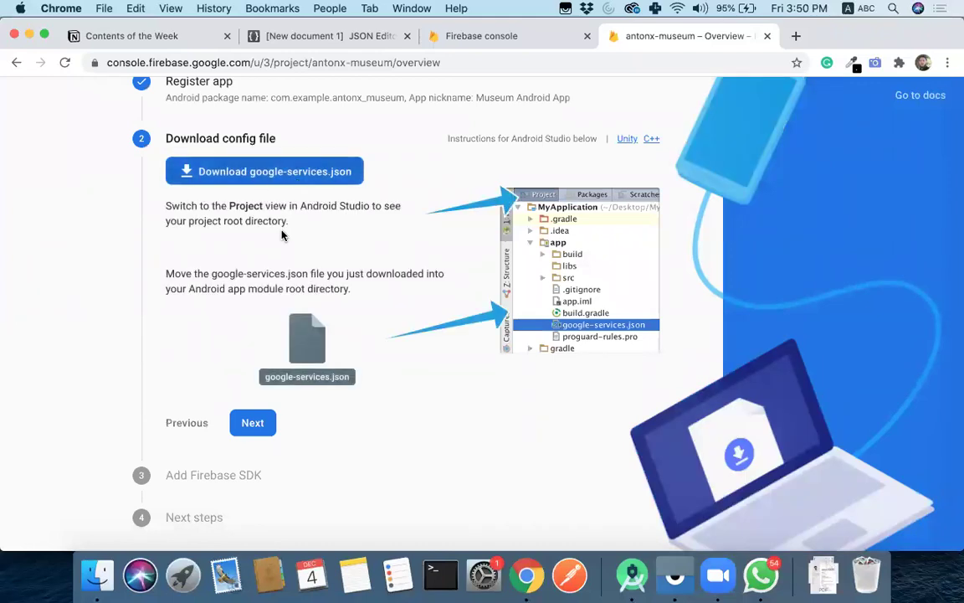
- Save google-services.json to the Mac from the Download config file step
scroll(280, 232, "up", 3)
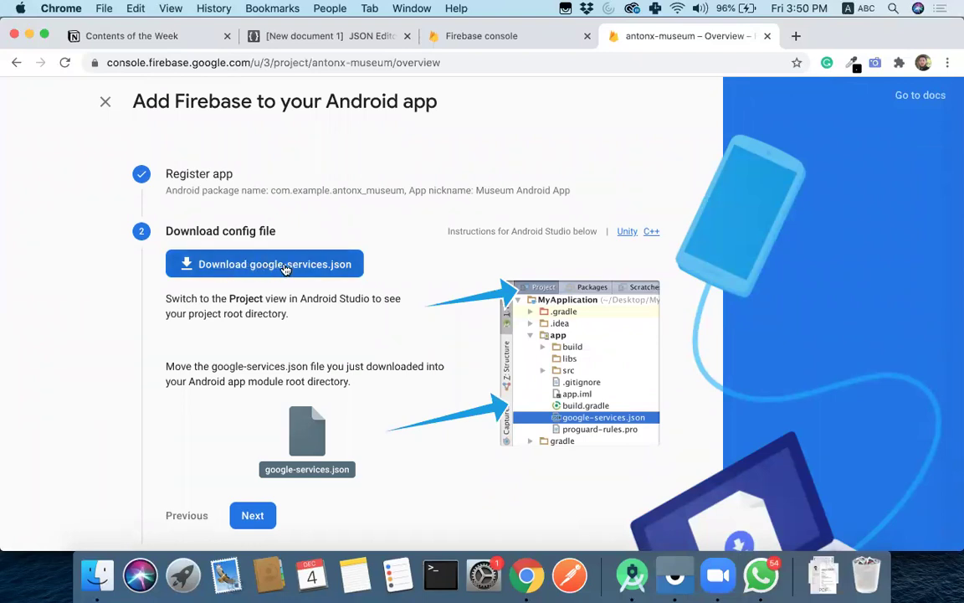
scroll(498, 269, "down", 3)
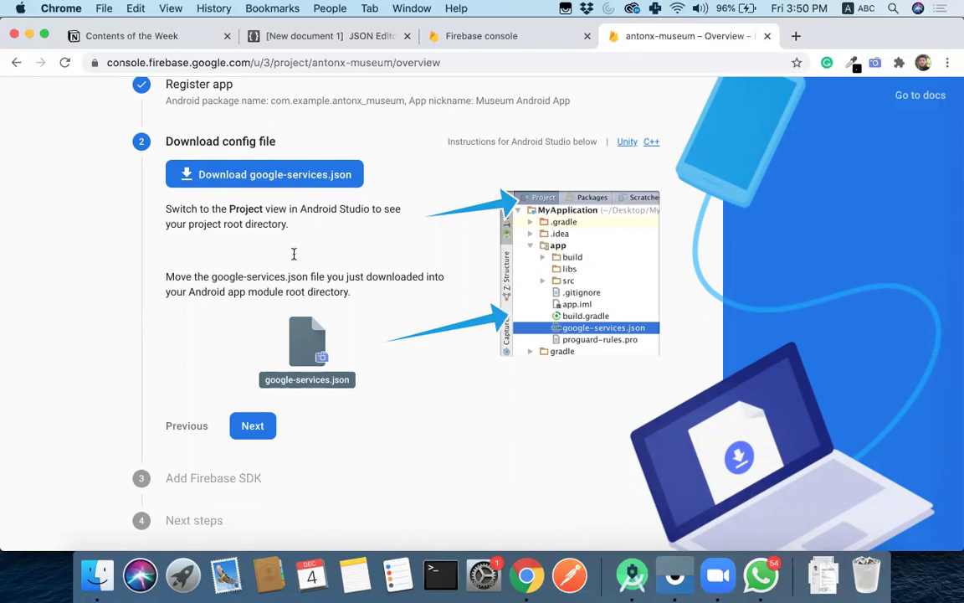
left_click(307, 183)
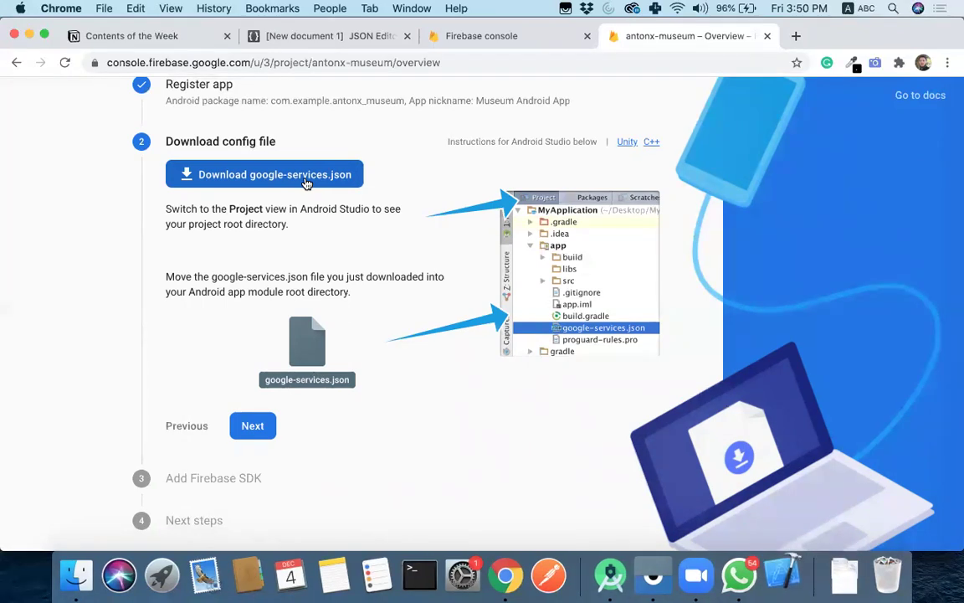
- Copy google-services.json from Finder's Downloads folder and return to Android Studio
left_click(77, 575)
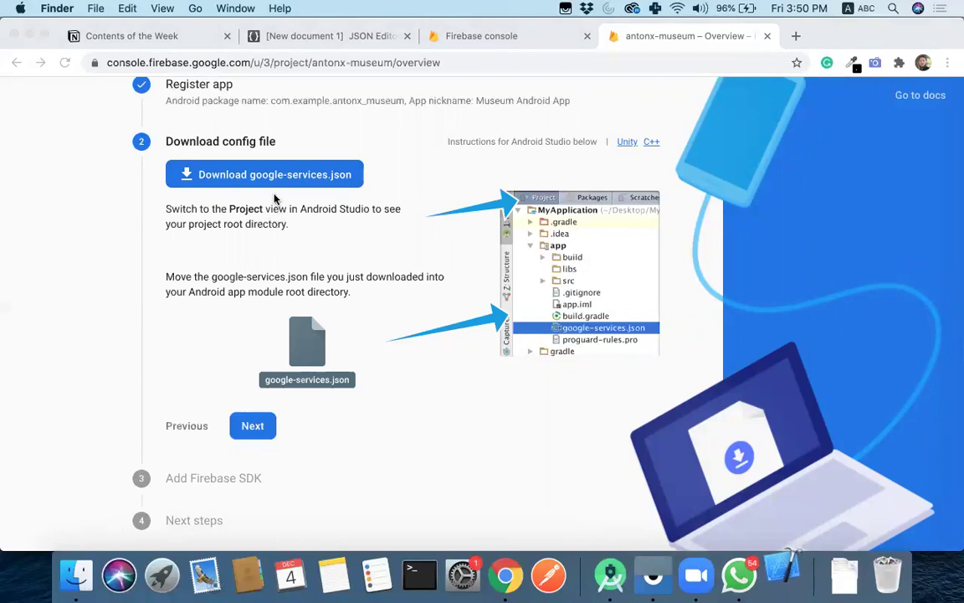
left_click(204, 237)
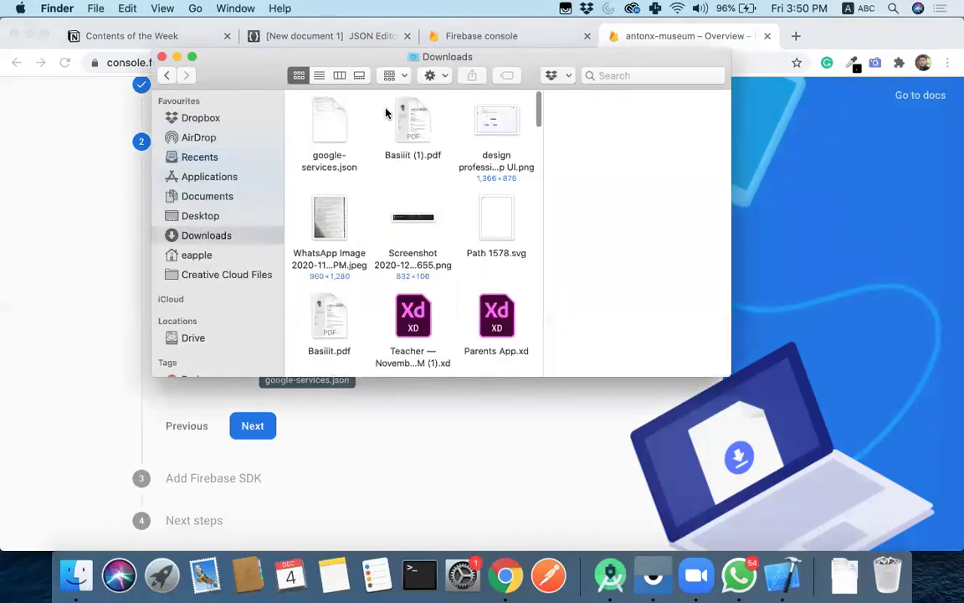
left_click(331, 128)
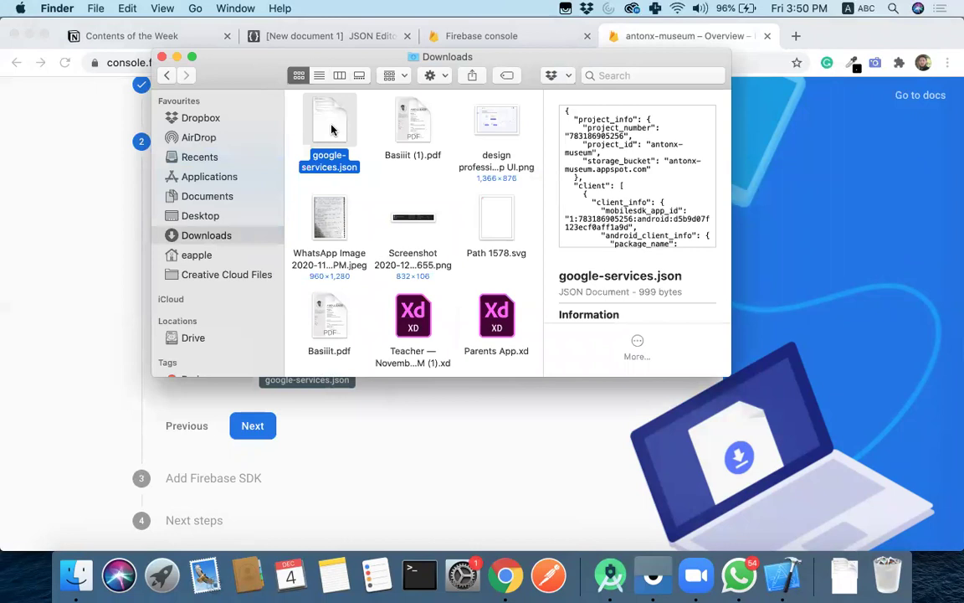
key("super+c")
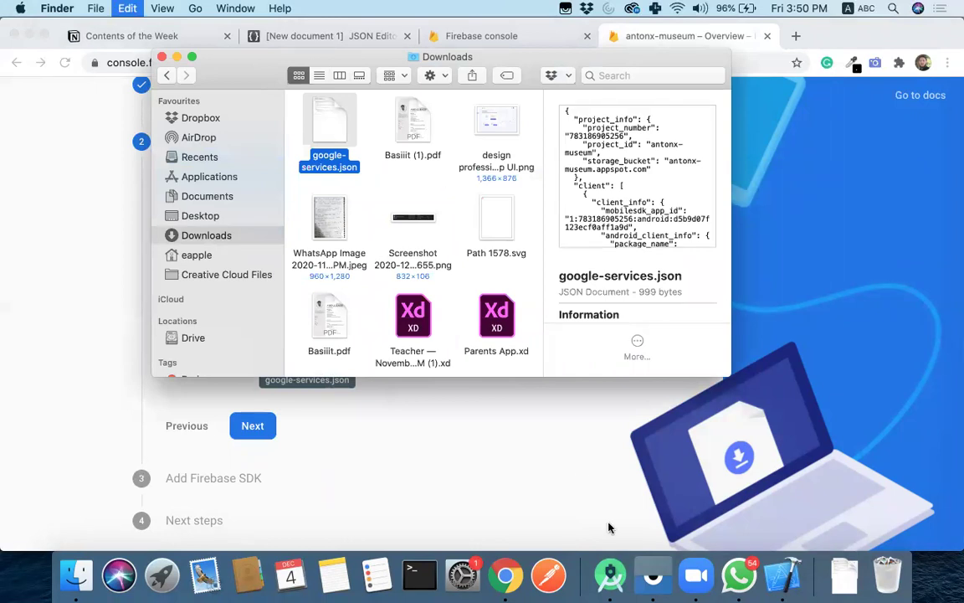
left_click(610, 574)
- Close AndroidManifest.xml and widen the Project panel to tidy the file tree
scroll(75, 150, "left", 3)
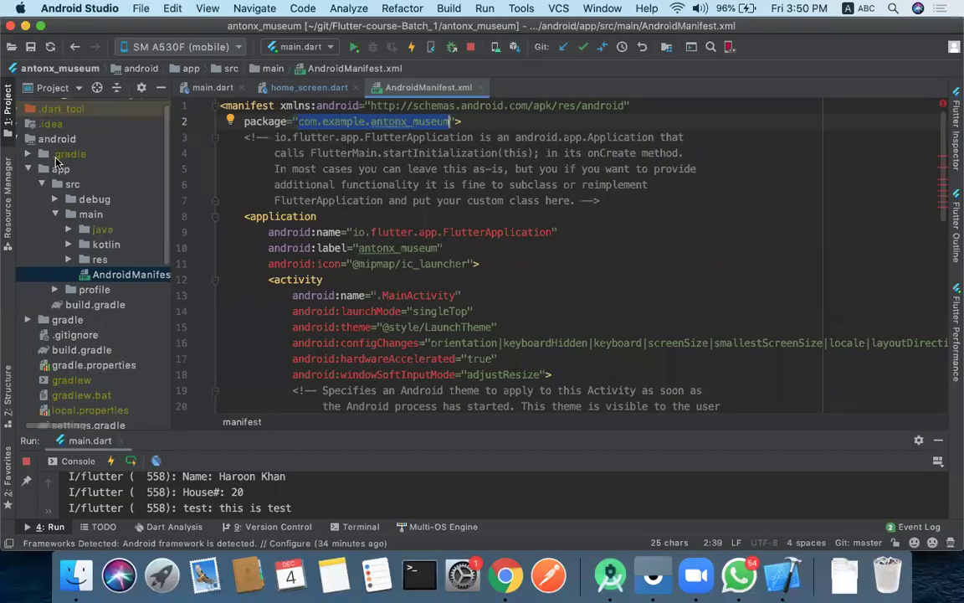
left_click(36, 138)
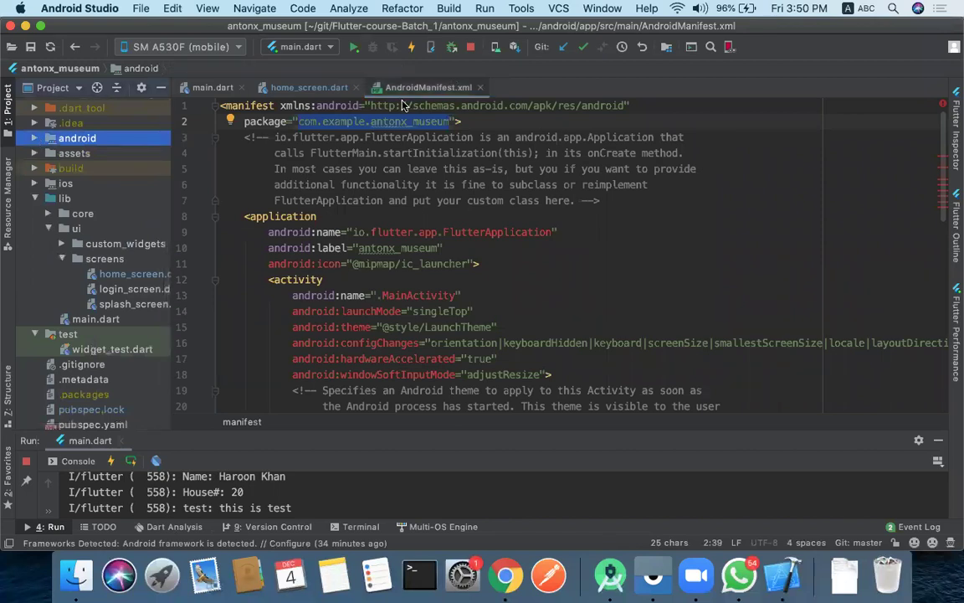
left_click(479, 87)
left_click_drag(171, 144, 370, 146)
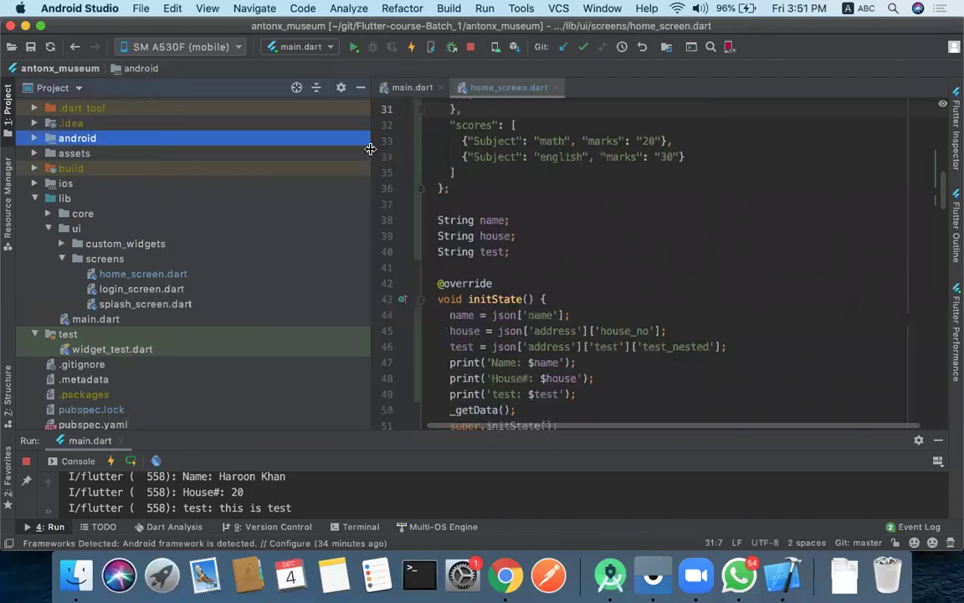
left_click(68, 151)
left_click(70, 134)
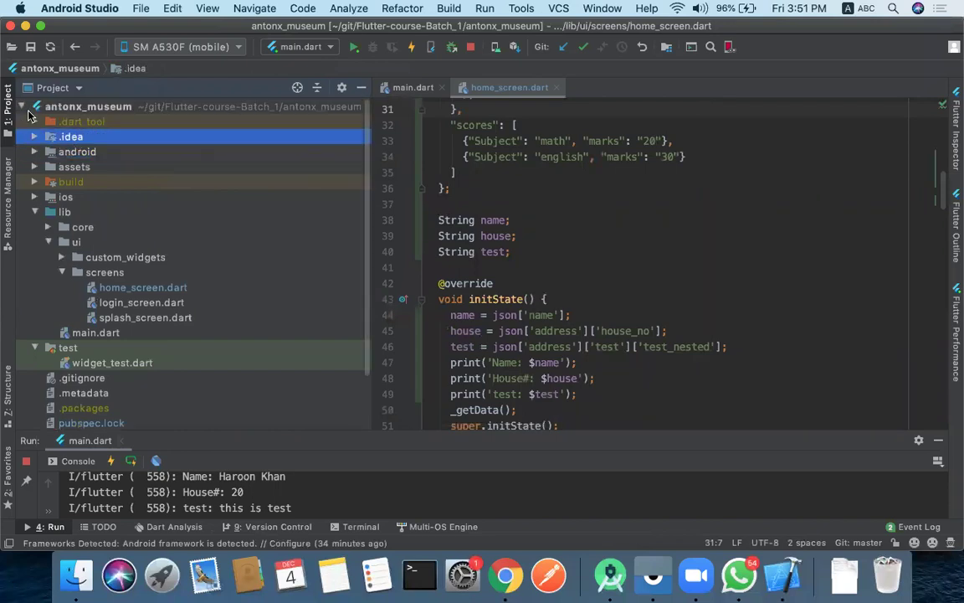
left_click(20, 106)
left_click(21, 106)
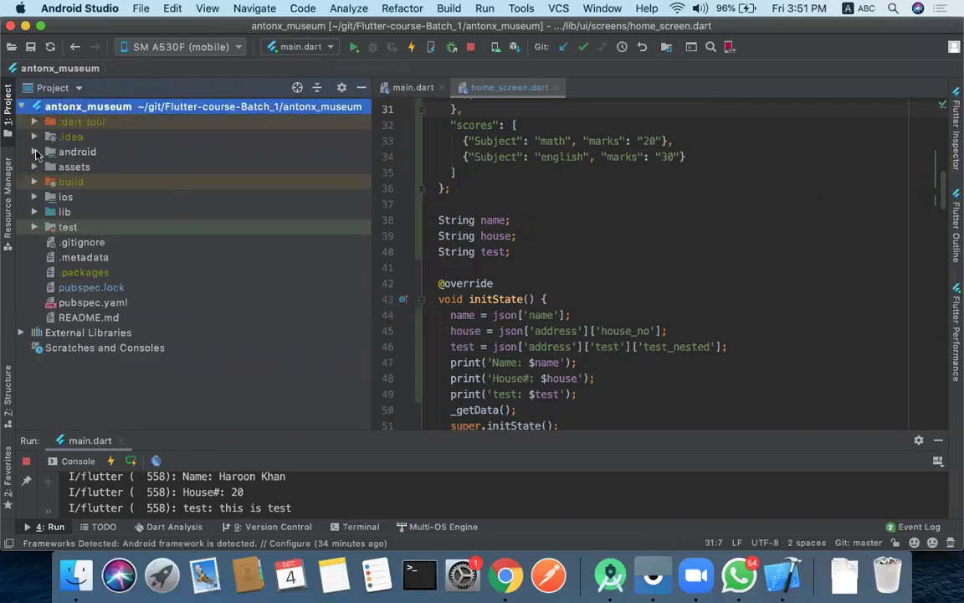
- Paste google-services.json into android/app, confirming the copy and declining Add to Git
left_click(35, 151)
left_click(48, 182)
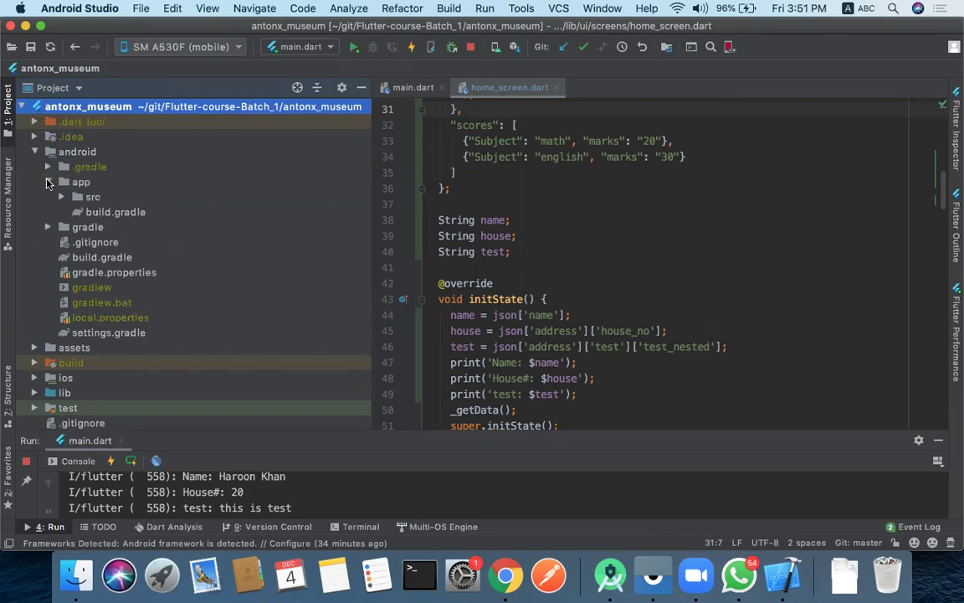
left_click(72, 183)
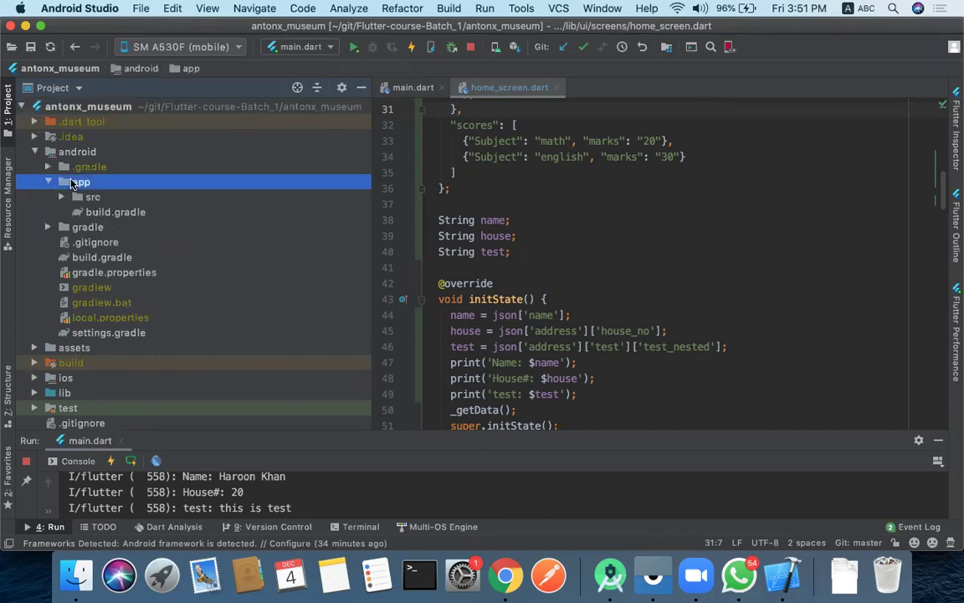
key("super+v")
left_click(704, 344)
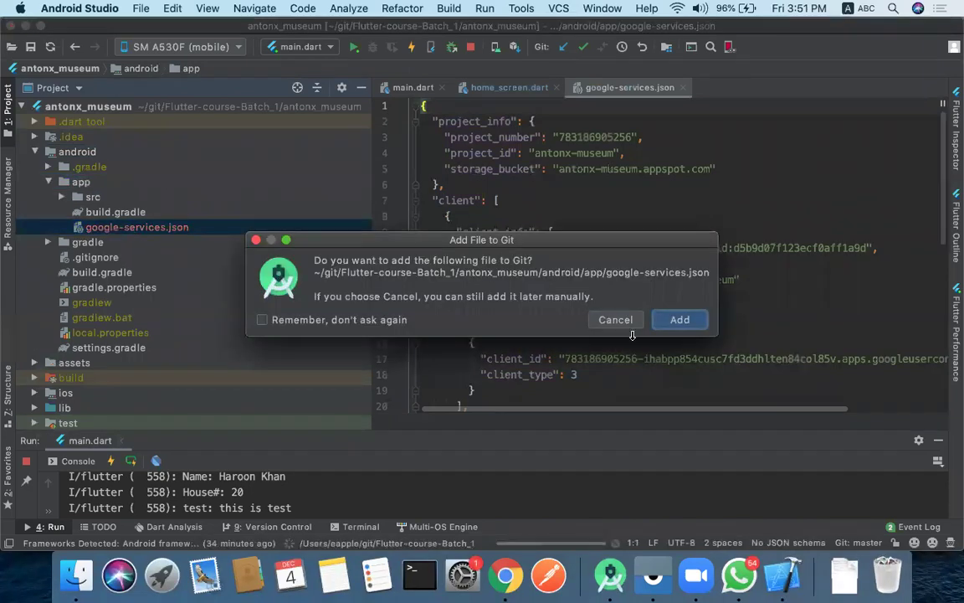
left_click(616, 319)
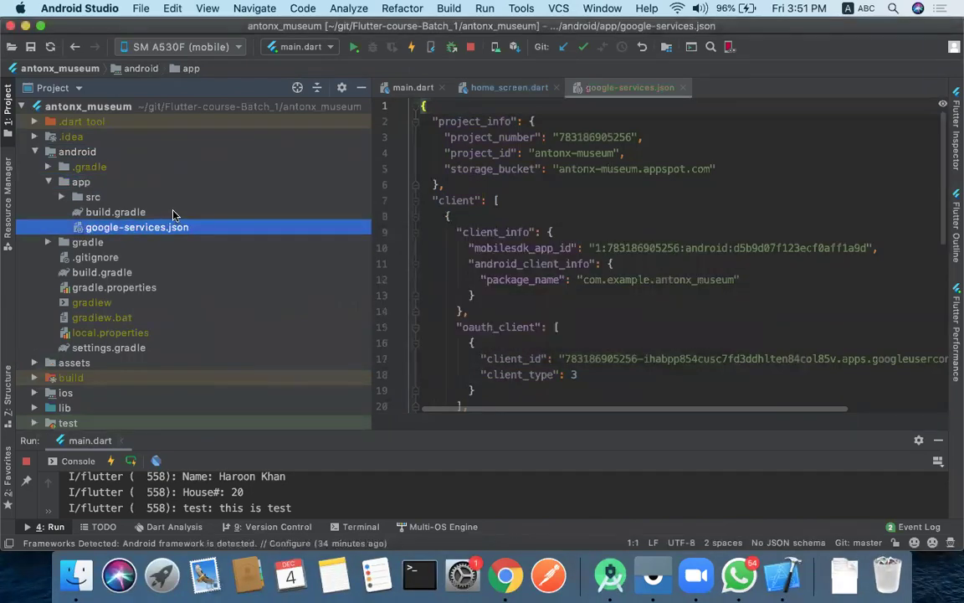
- Review the google-services.json contents, then close its editor tab
left_click(603, 202)
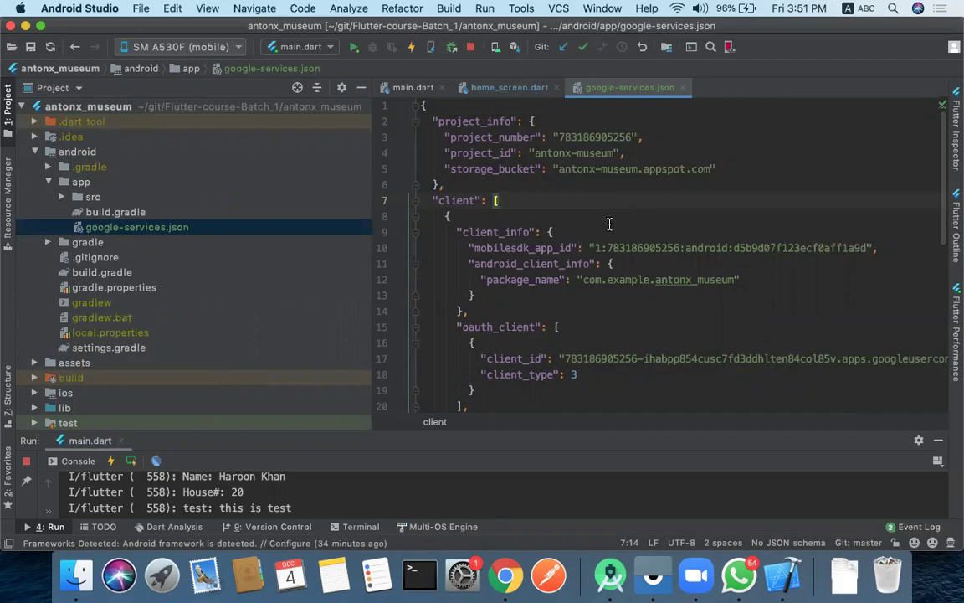
key("Down")
scroll(609, 224, "down", 8)
scroll(609, 223, "up", 7)
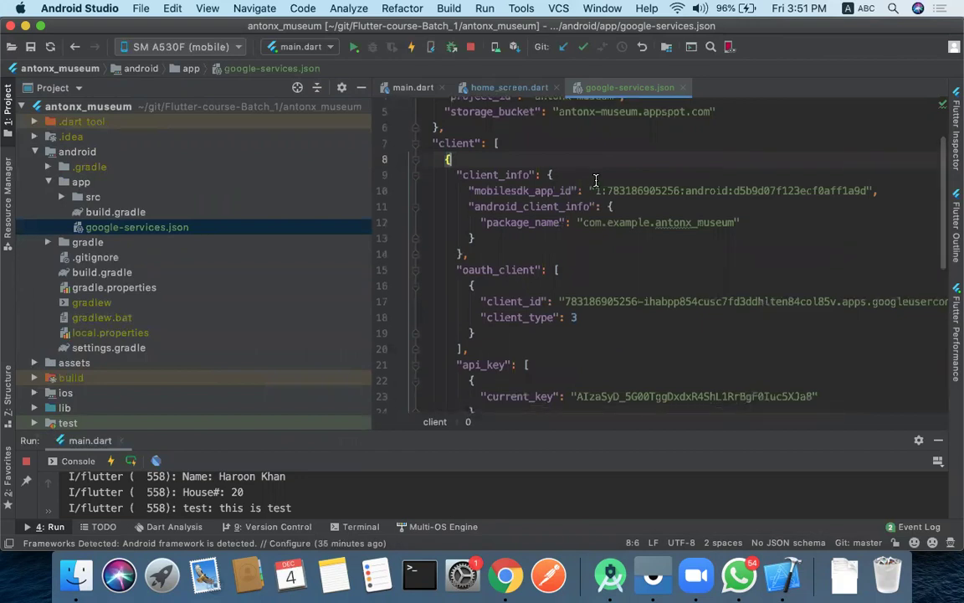
scroll(596, 180, "down", 3)
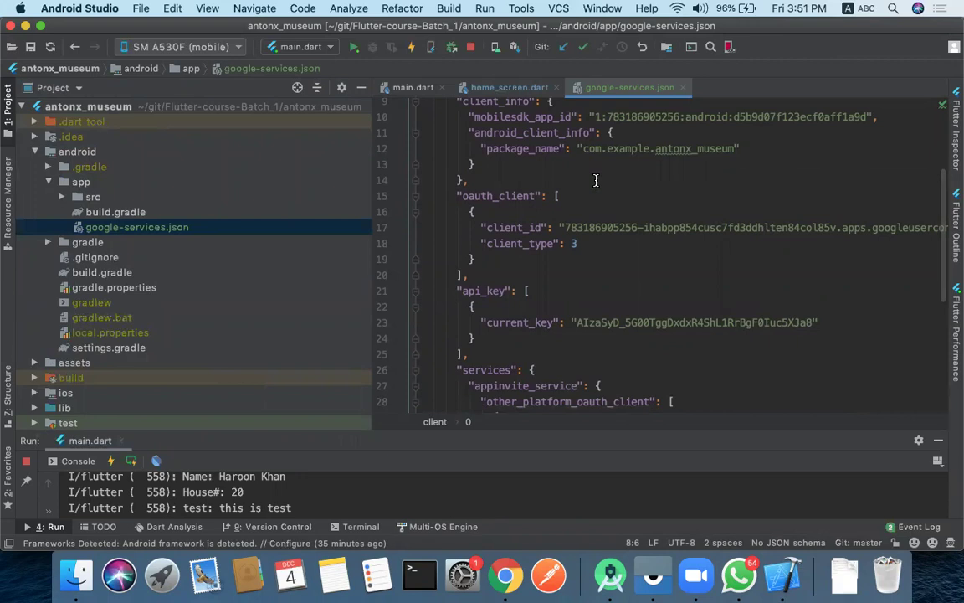
scroll(596, 180, "up", 5)
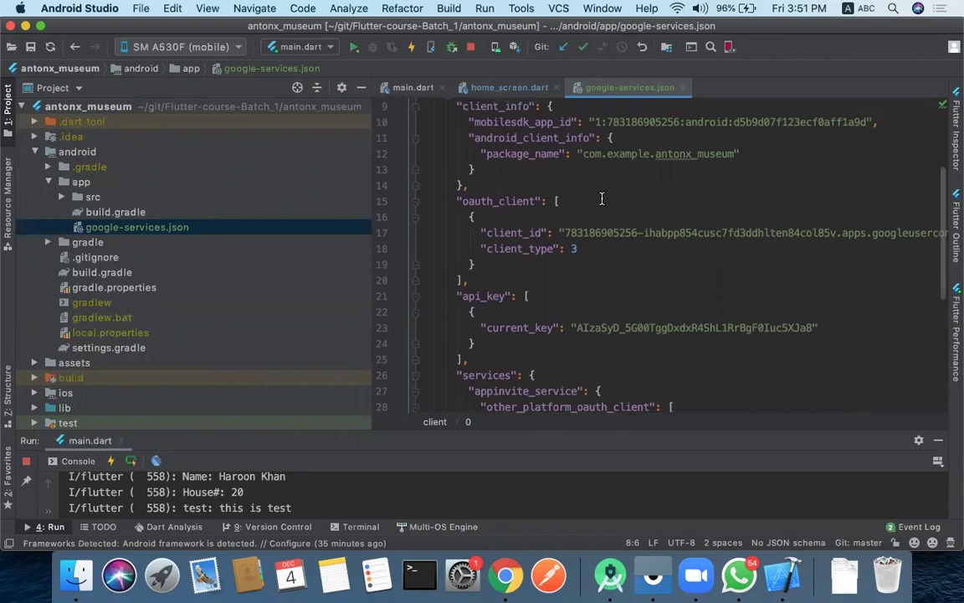
left_click(682, 87)
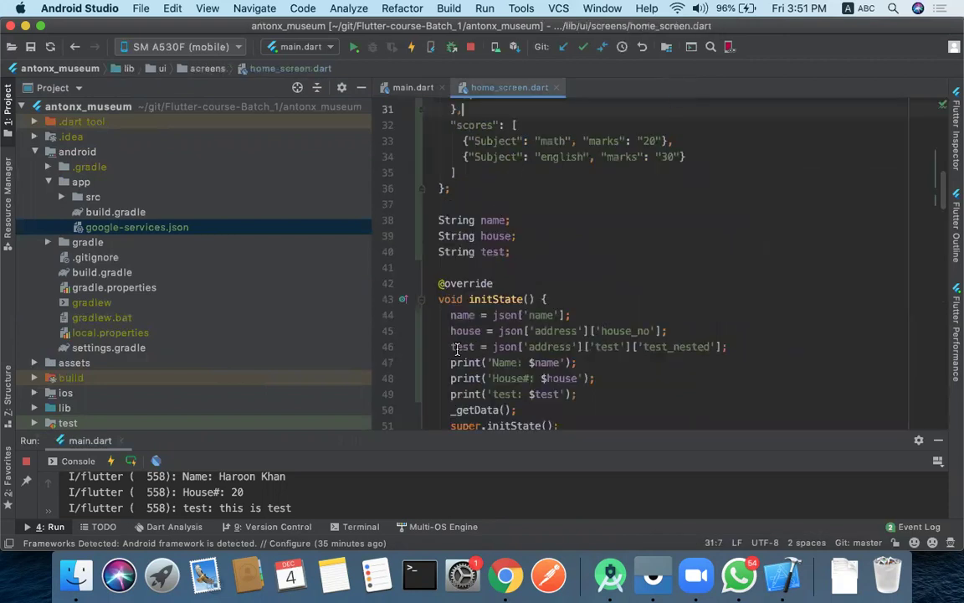
- Copy the classpath 'com.google.gms:google-services:4.3.4' line from the Add Firebase SDK step
left_click(502, 586)
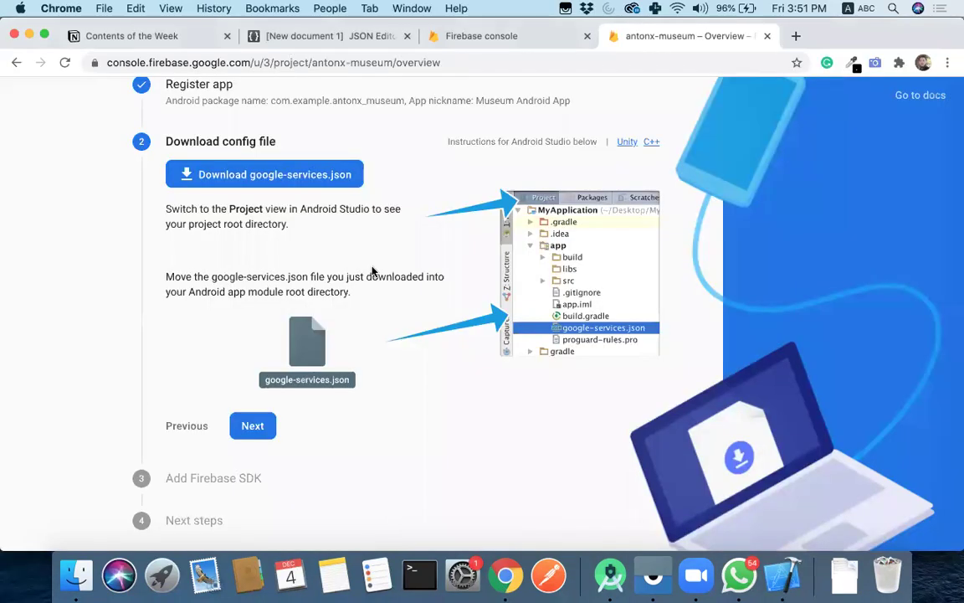
scroll(373, 271, "down", 1)
left_click(220, 474)
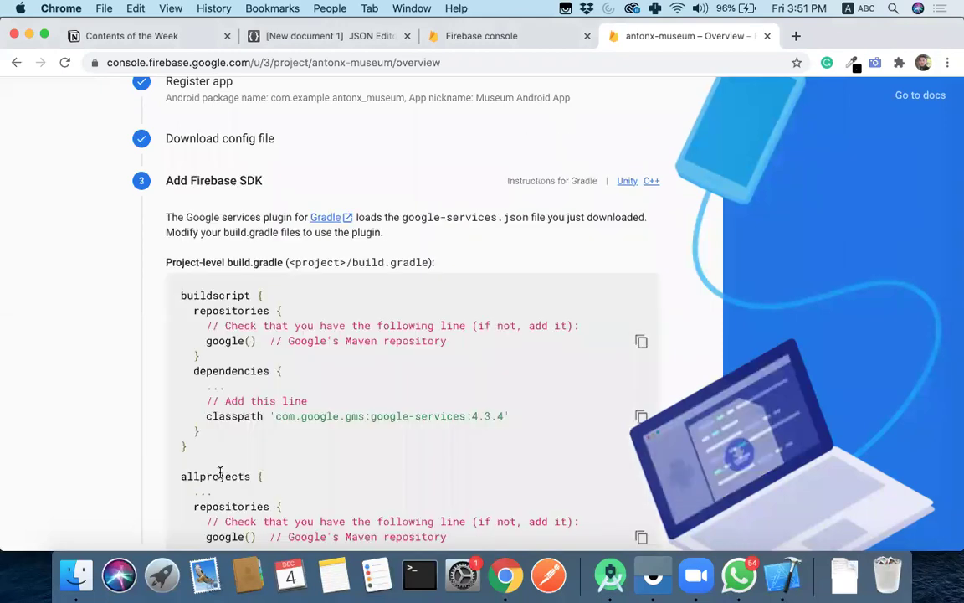
scroll(335, 268, "down", 2)
scroll(343, 268, "down", 2)
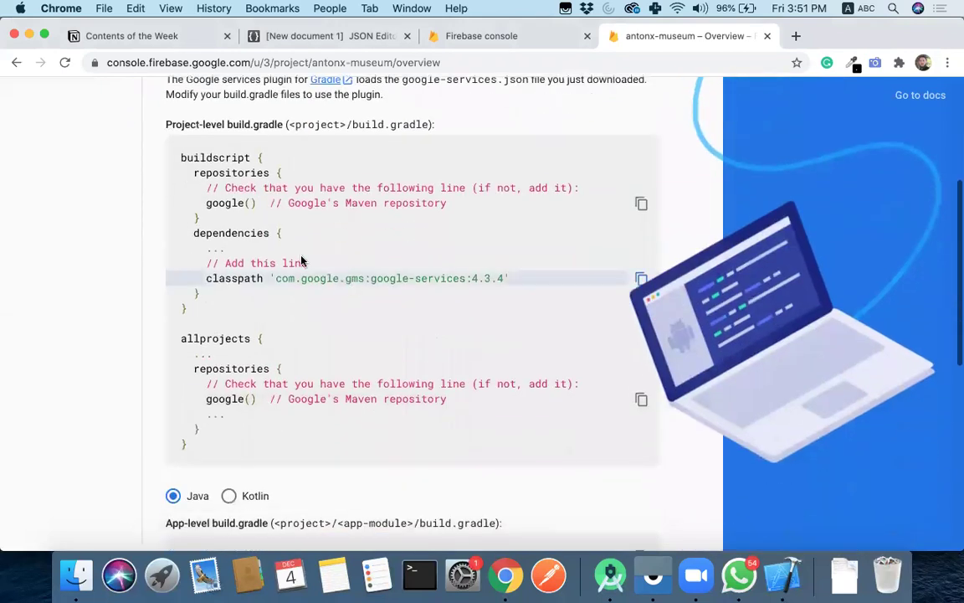
scroll(303, 172, "up", 2)
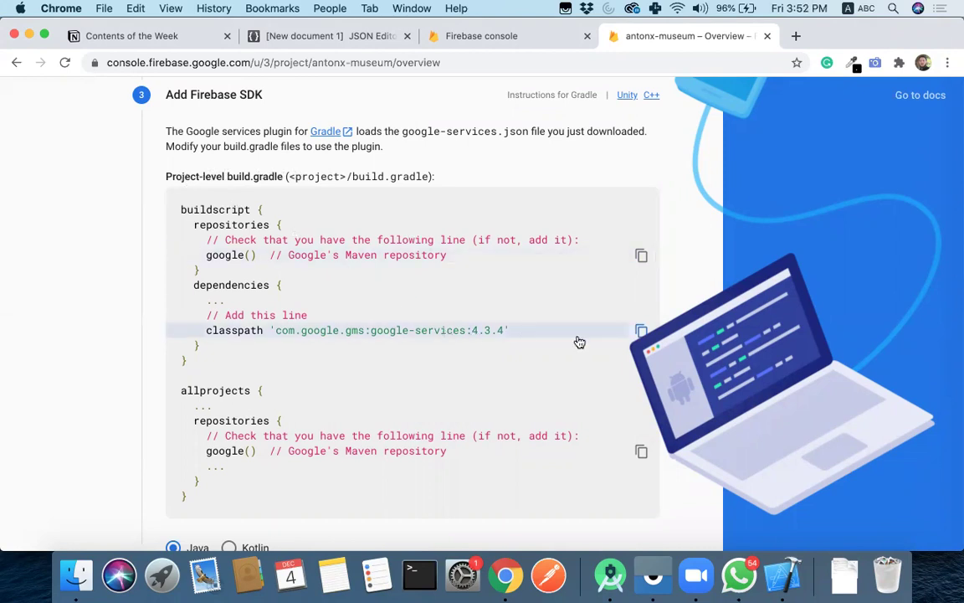
left_click(641, 331)
- Open the project-level android/build.gradle file in Android Studio
left_click(610, 575)
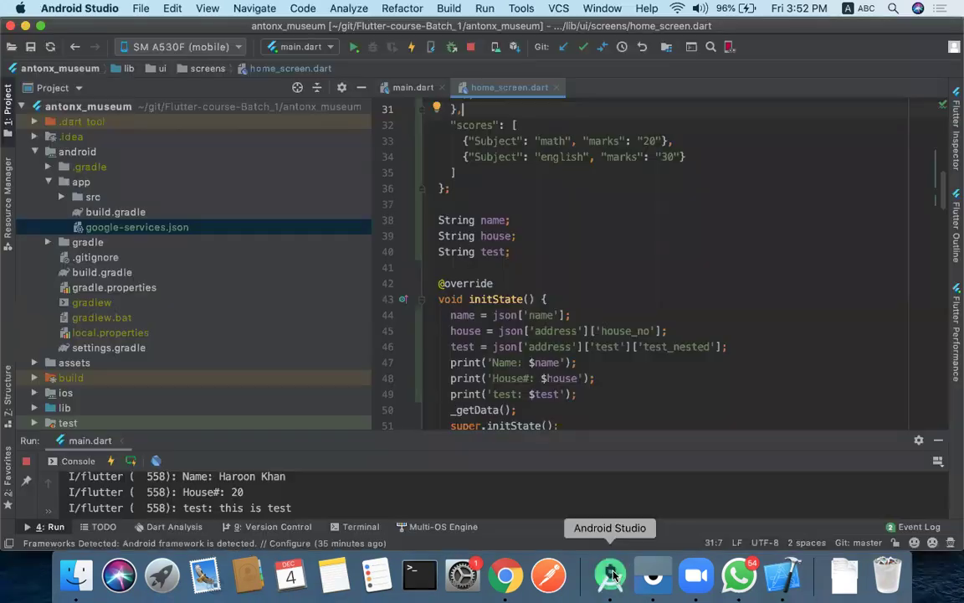
left_click(35, 152)
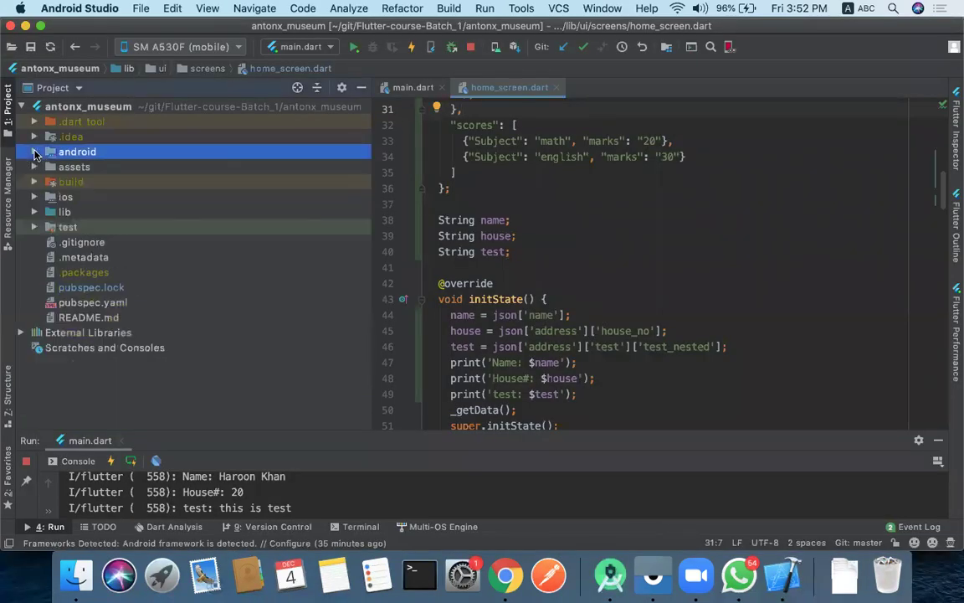
left_click(35, 153)
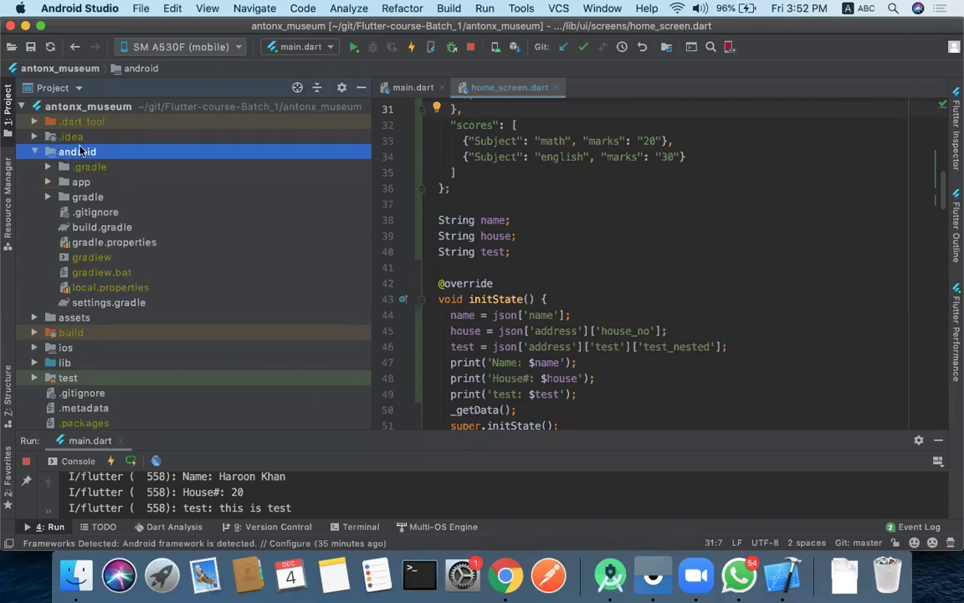
left_click(83, 229)
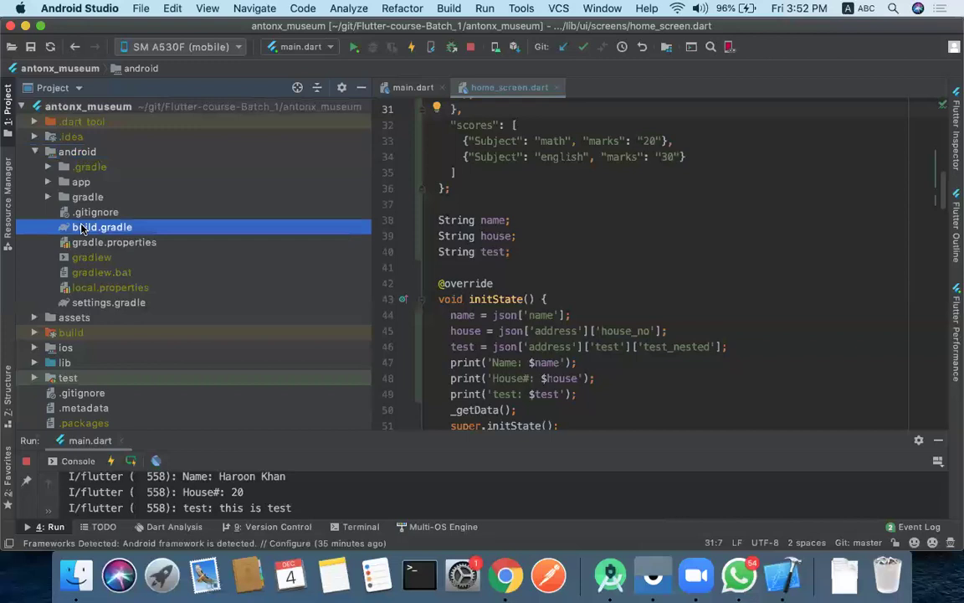
double_click(83, 229)
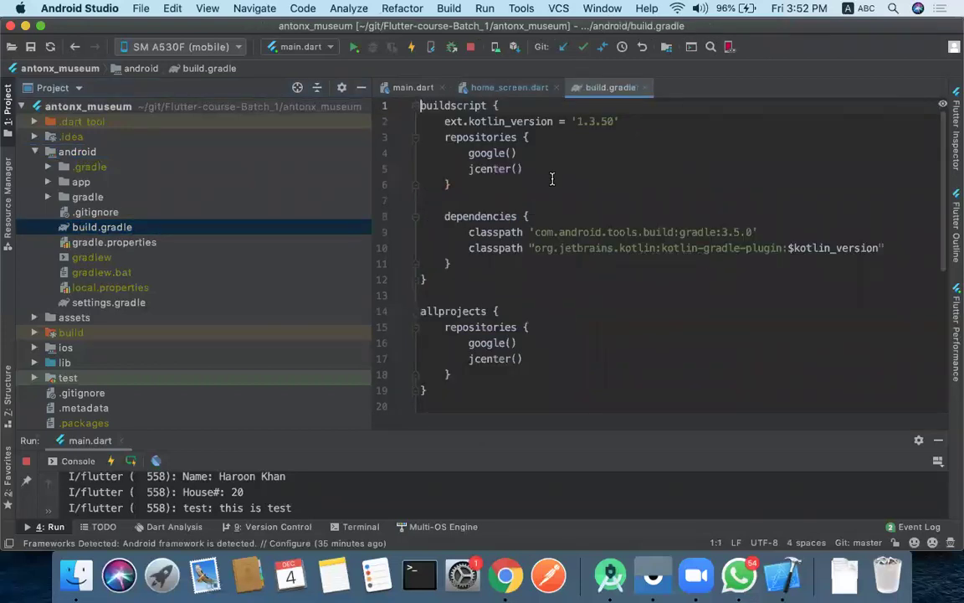
scroll(552, 178, "down", 5)
scroll(552, 178, "up", 5)
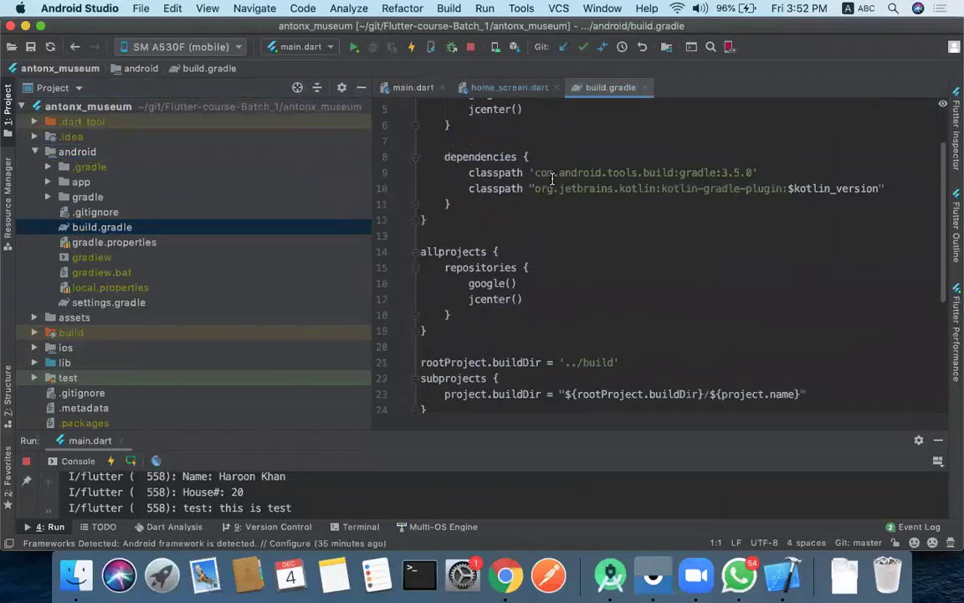
scroll(552, 179, "down", 5)
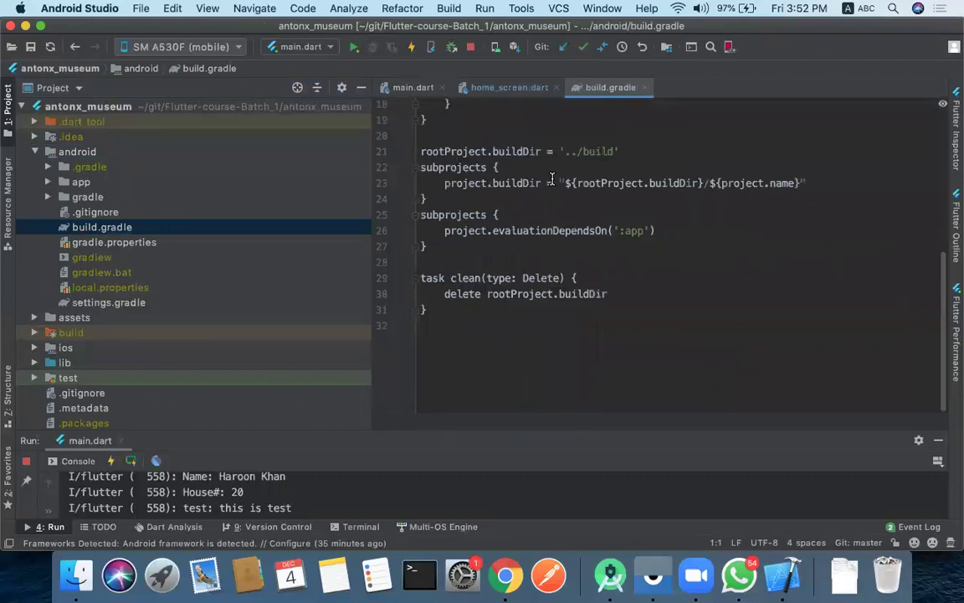
scroll(552, 179, "up", 1)
- Paste classpath 'com.google.gms:google-services:4.3.4' on a new line inside buildscript dependencies
left_click(505, 576)
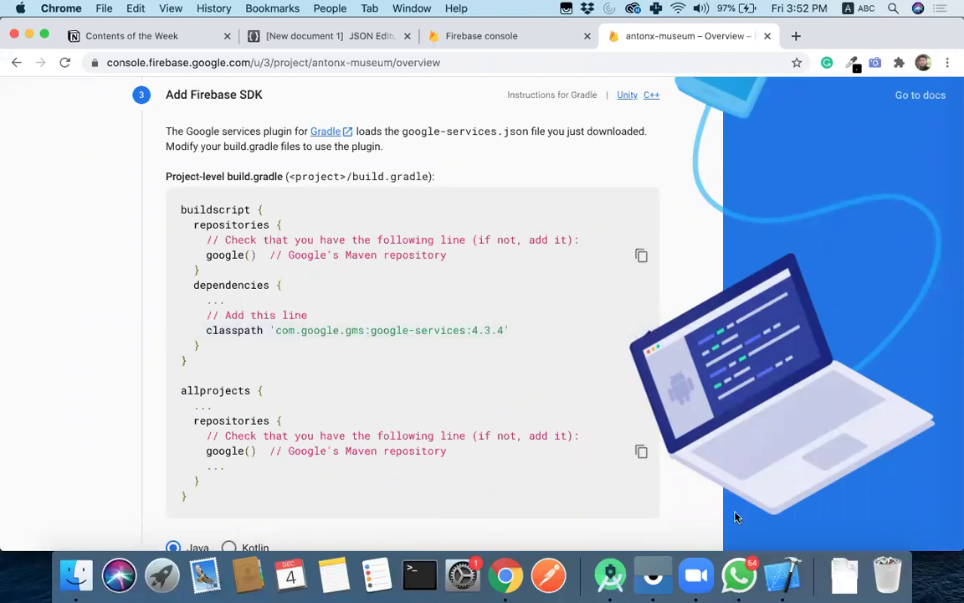
left_click(611, 576)
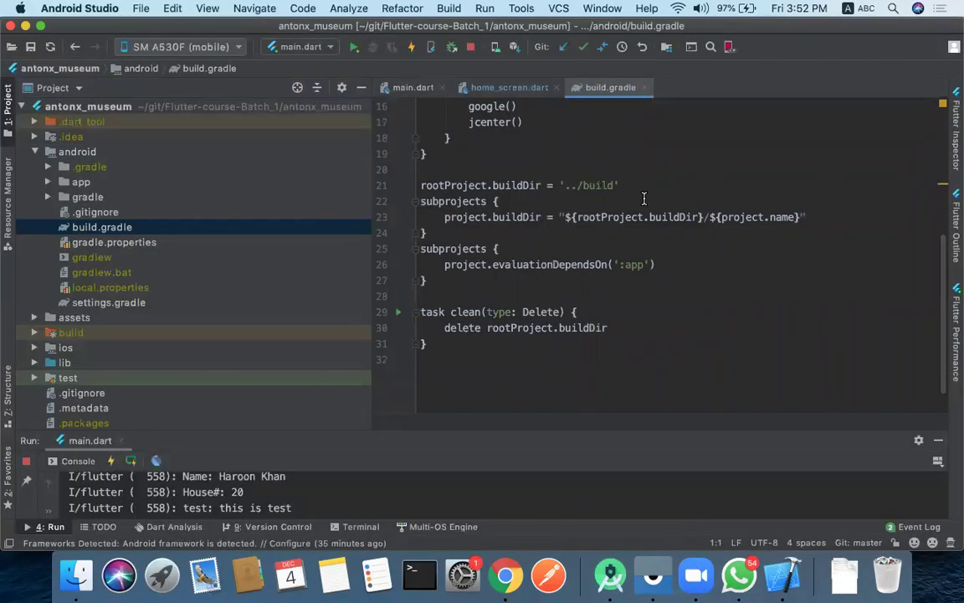
scroll(644, 198, "up", 5)
left_click(566, 214)
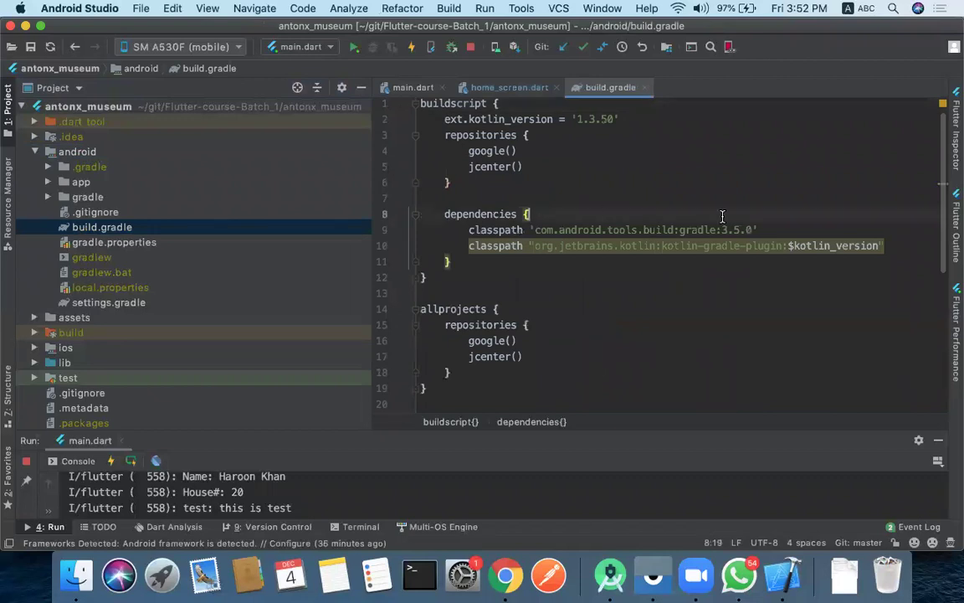
key("Return")
key("super+v")
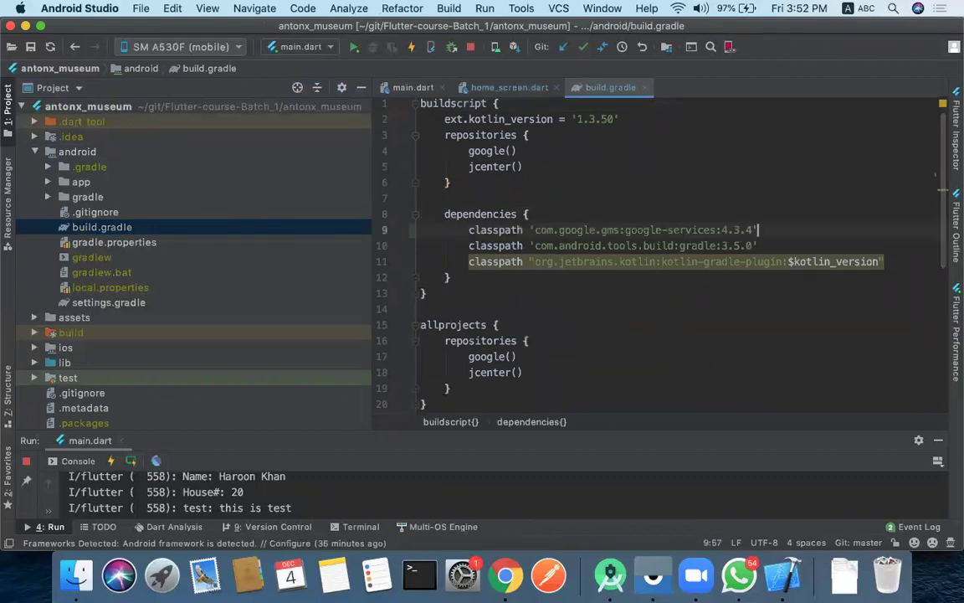
left_click(582, 230)
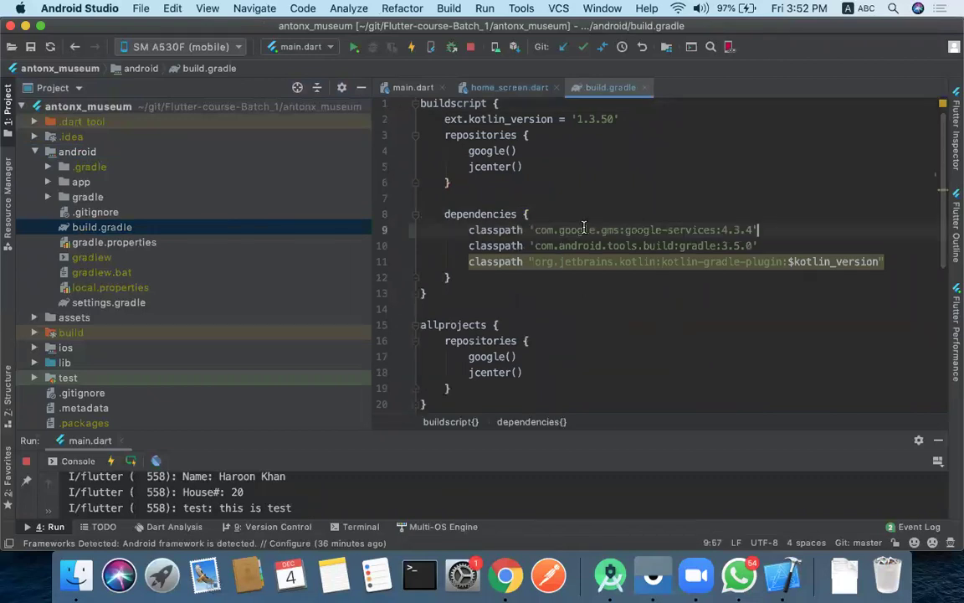
- Switch the Firebase setup snippets to the Kotlin version
left_click(505, 579)
scroll(344, 263, "down", 2)
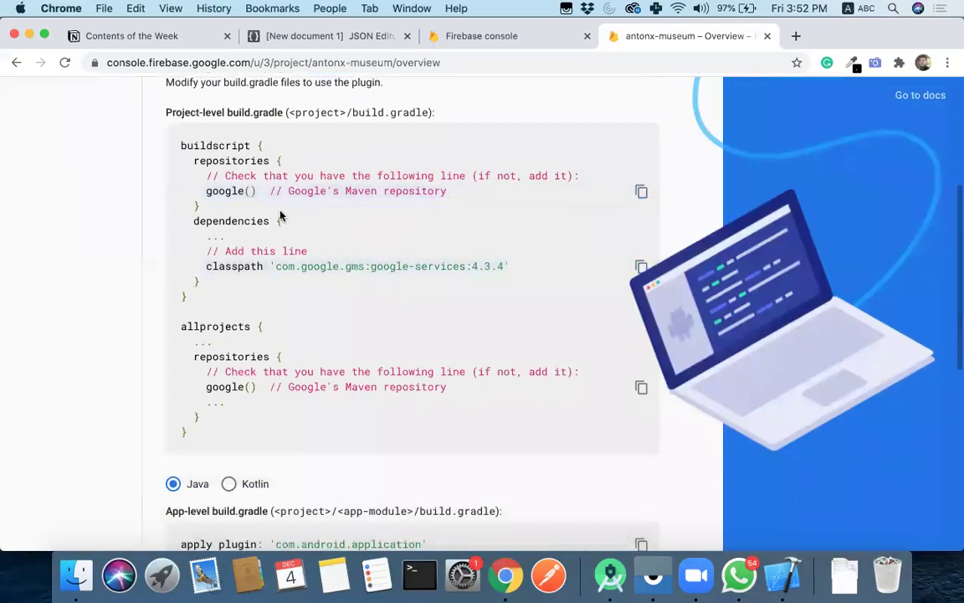
scroll(337, 366, "down", 4)
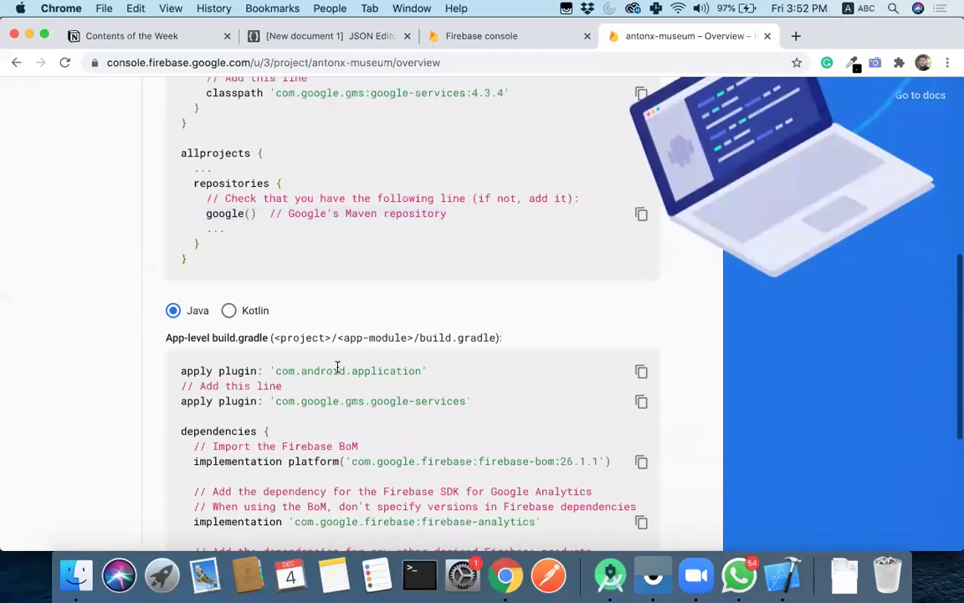
scroll(337, 366, "up", 6)
scroll(338, 373, "down", 1)
scroll(338, 373, "down", 4)
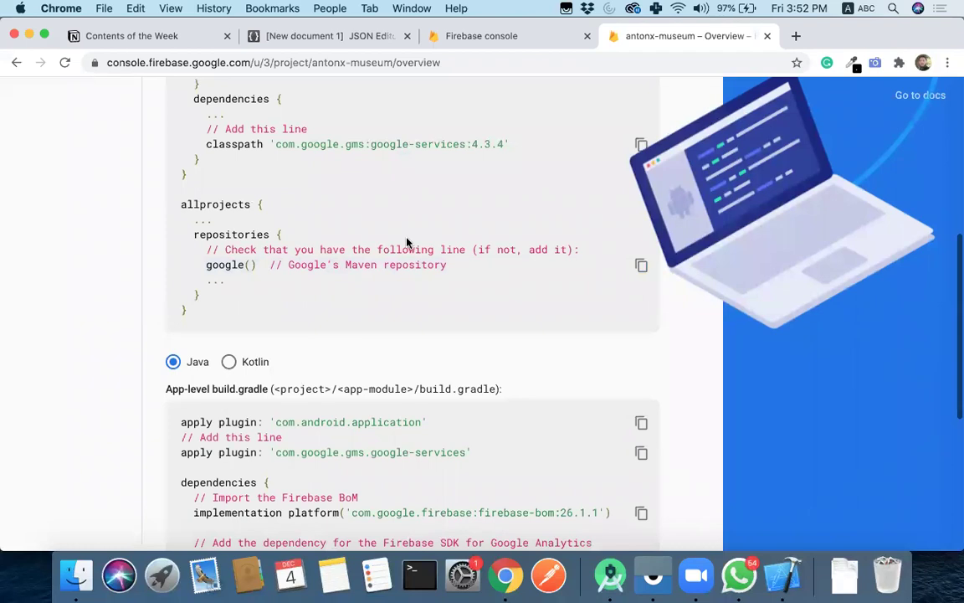
scroll(410, 243, "up", 7)
scroll(407, 242, "down", 10)
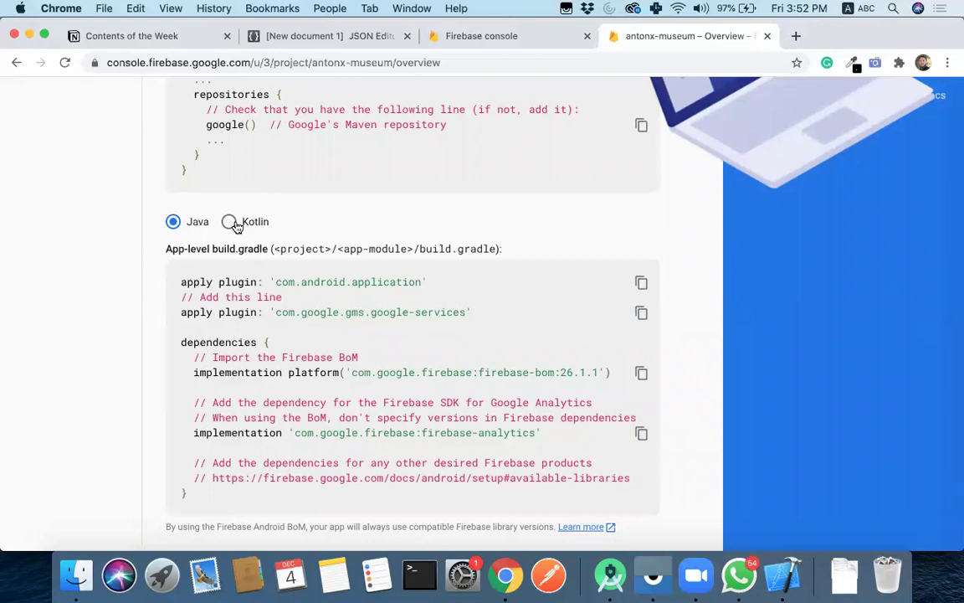
left_click(233, 222)
- Copy the google-services apply plugin line from the App-level build.gradle section
scroll(326, 345, "down", 1)
scroll(326, 346, "down", 3)
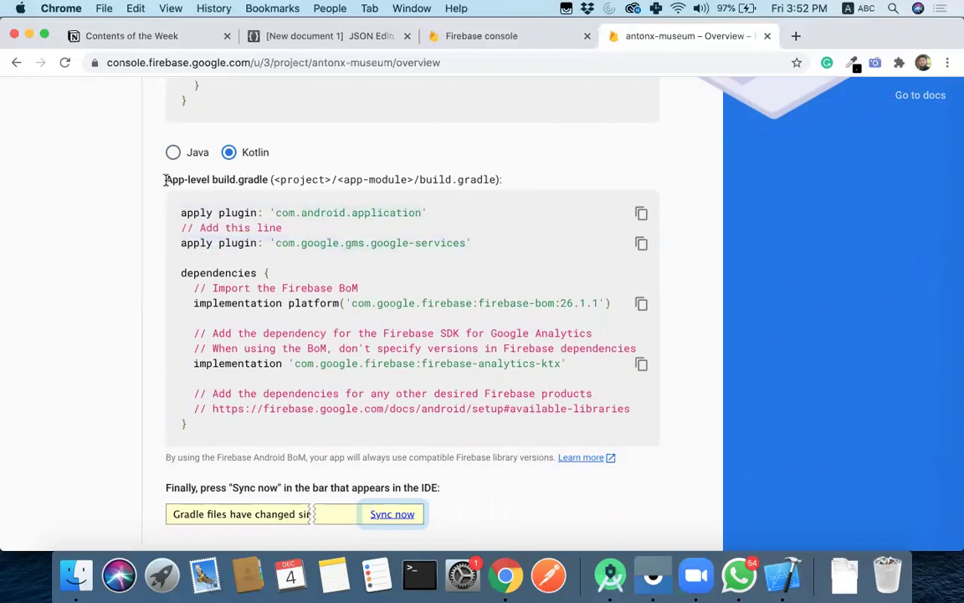
left_click_drag(165, 180, 269, 181)
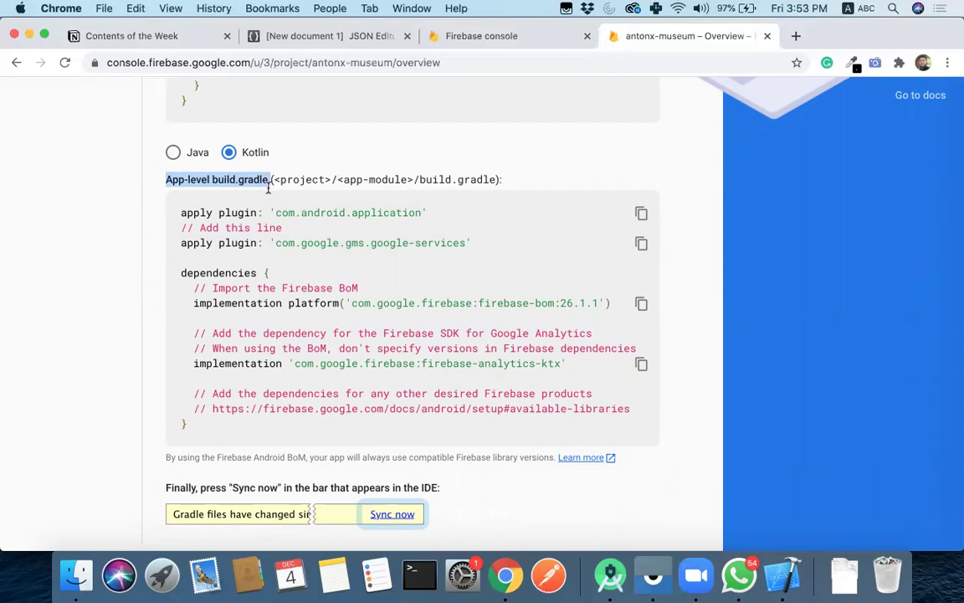
left_click(642, 244)
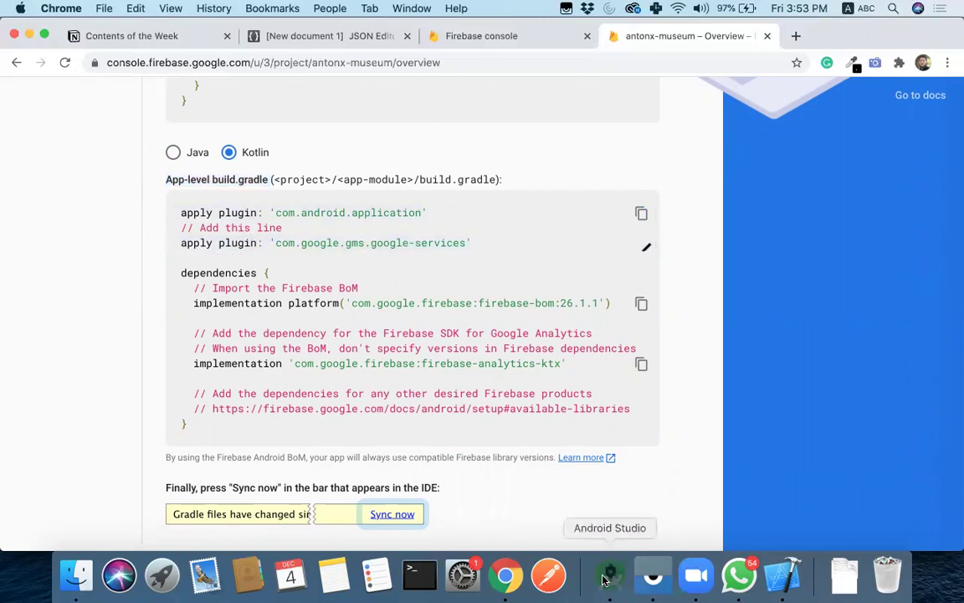
left_click(610, 575)
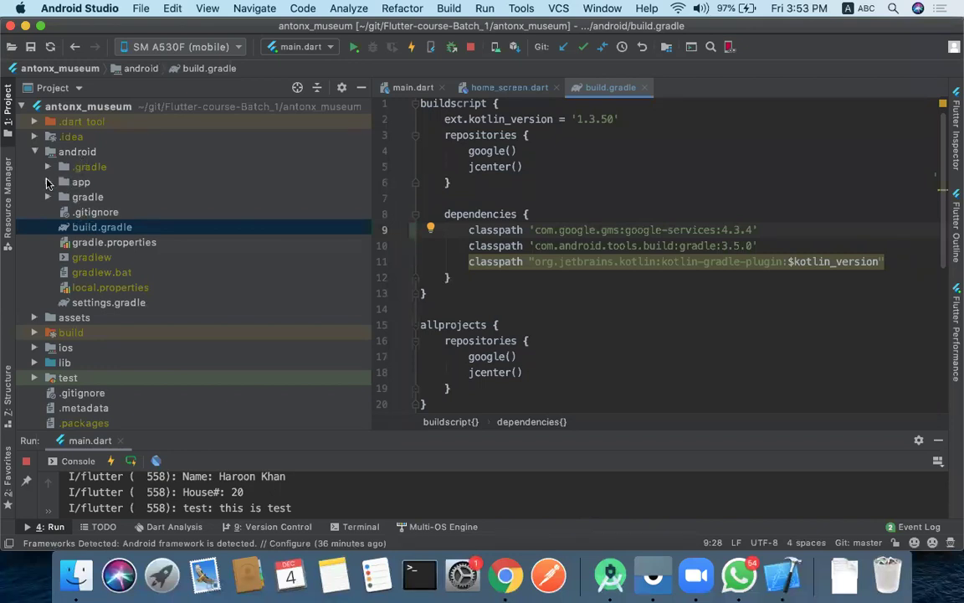
- Add apply plugin: 'com.google.gms.google-services' below the flutter.gradle line in app/build.gradle
left_click(48, 183)
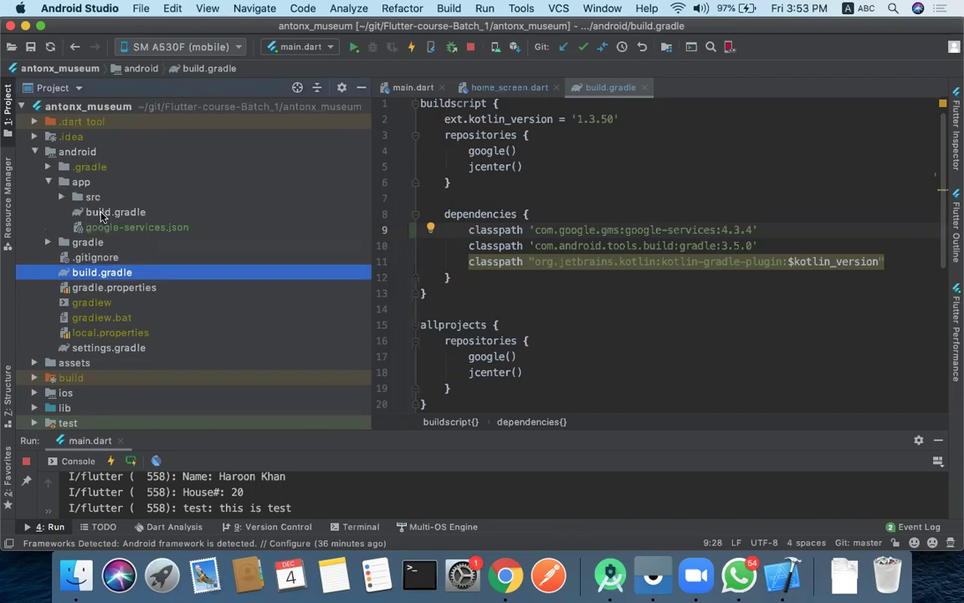
double_click(101, 212)
left_click(626, 206)
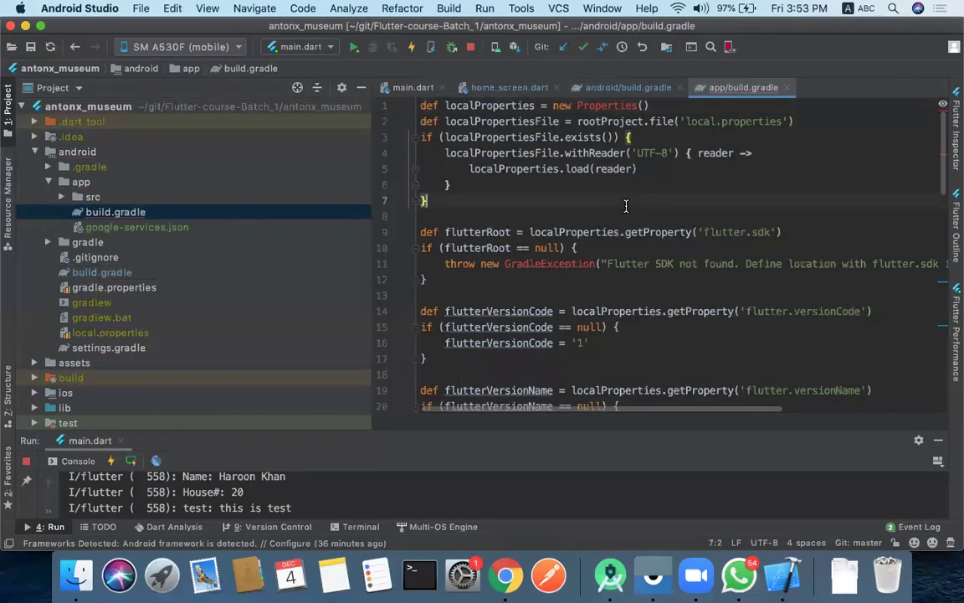
scroll(626, 206, "down", 10)
scroll(624, 206, "up", 4)
scroll(637, 193, "up", 2)
left_click(684, 166)
left_click(851, 182)
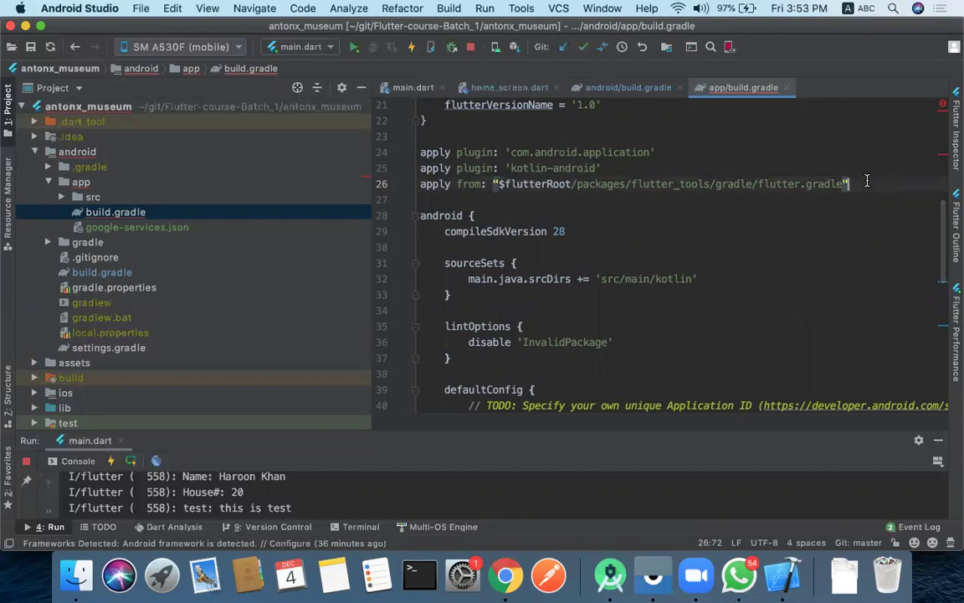
key("Return")
key("super+v")
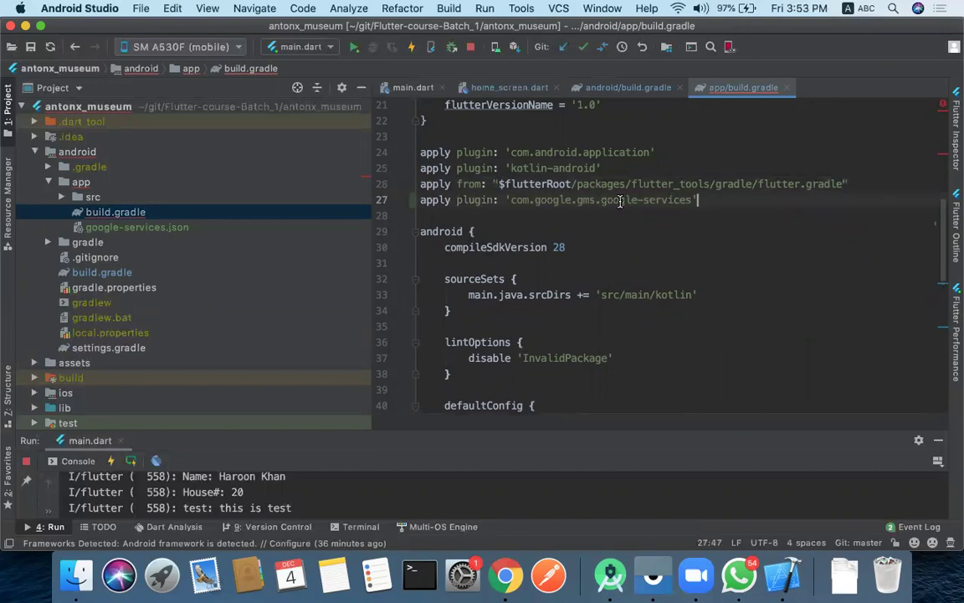
left_click(506, 573)
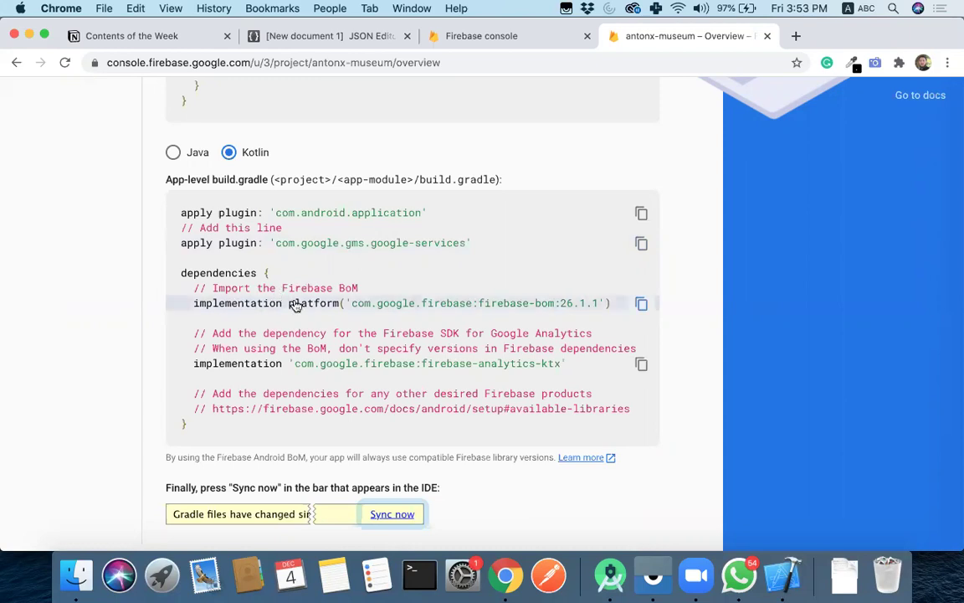
- Paste the firebase-bom:26.1.1 platform line into the app/build.gradle dependencies block
left_click(645, 310)
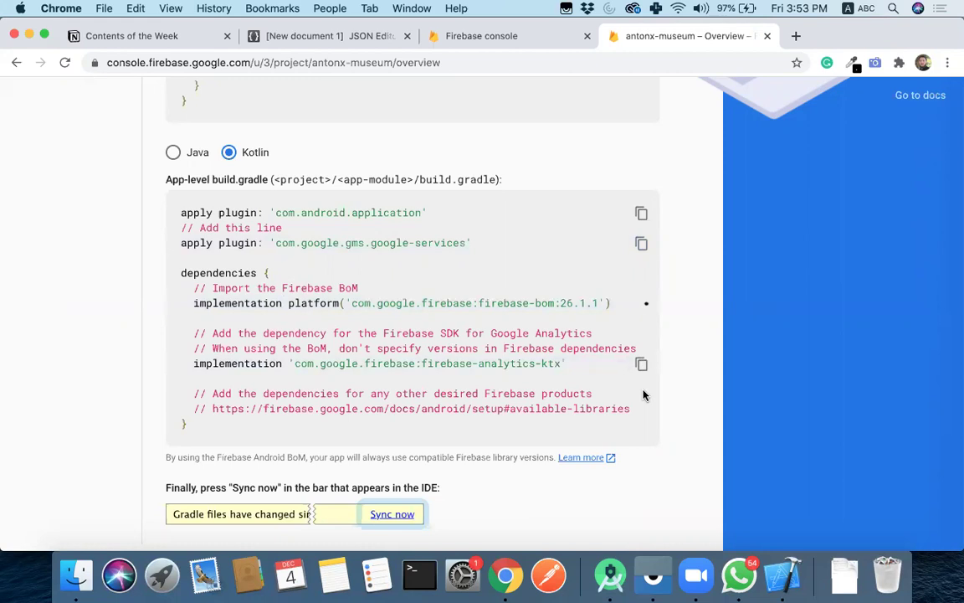
left_click(610, 575)
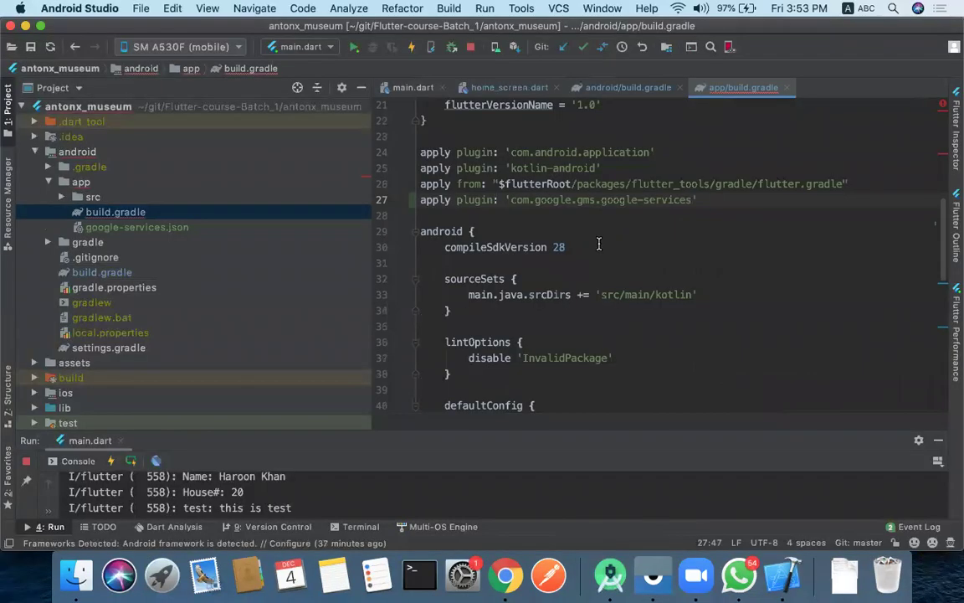
scroll(599, 243, "down", 10)
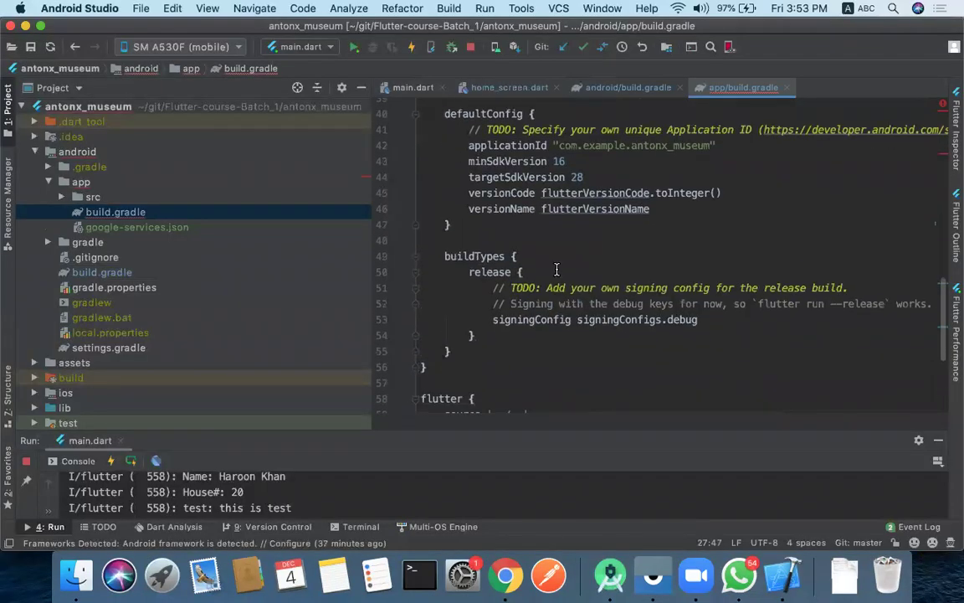
scroll(557, 269, "down", 4)
left_click(506, 278)
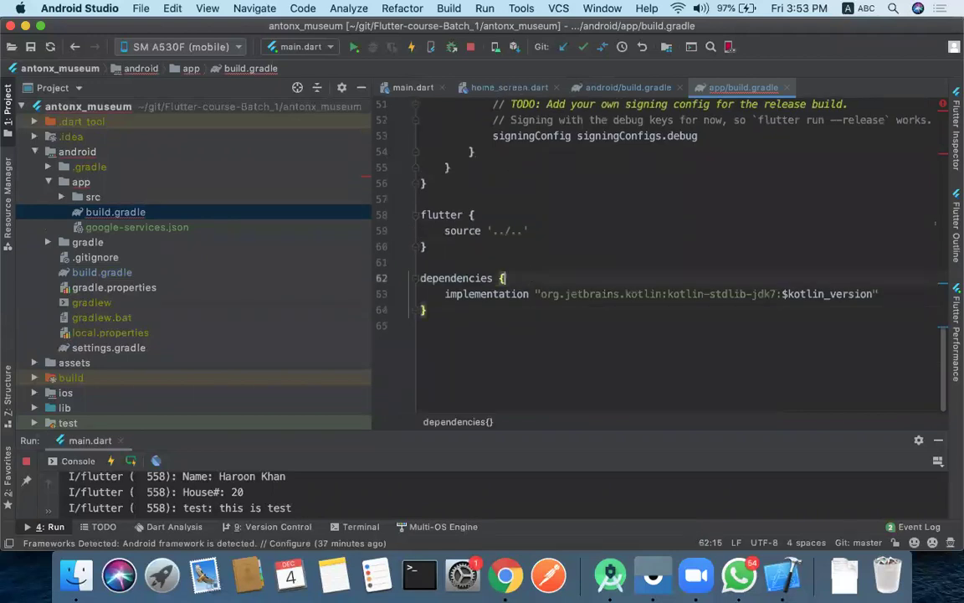
key("Return")
key("cmd+v")
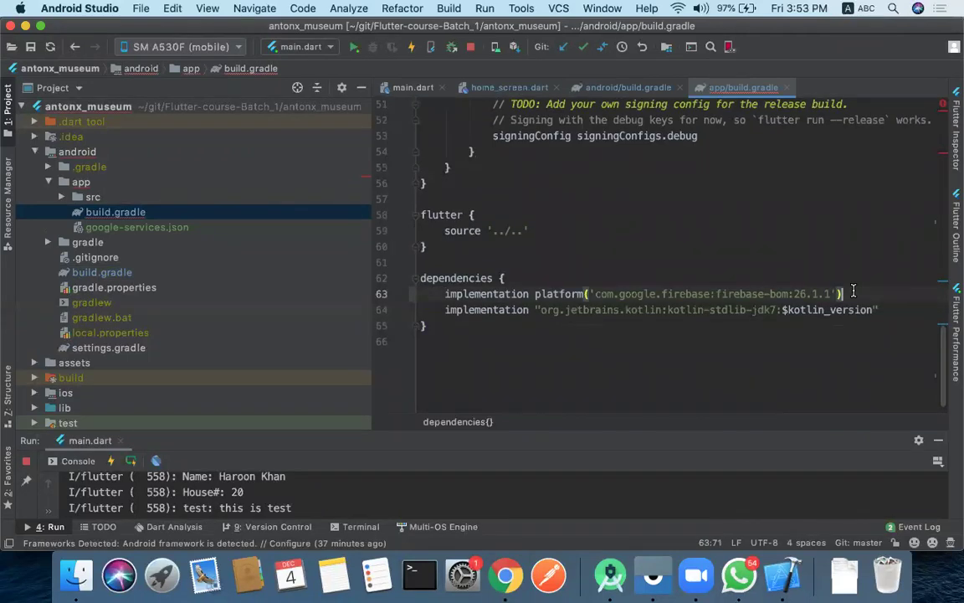
key("Return")
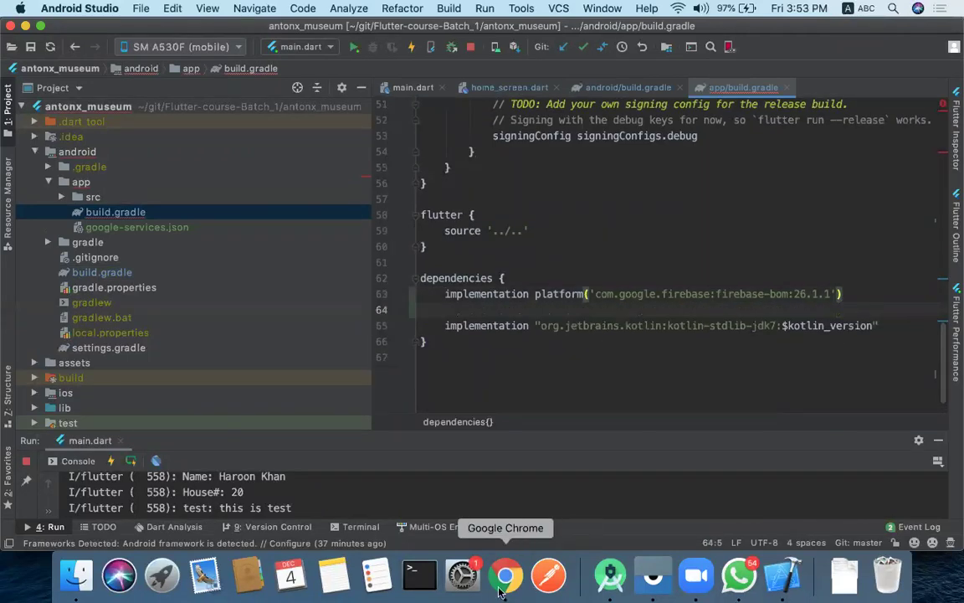
- Add the 'com.google.firebase:firebase-analytics-ktx' implementation line below the BoM line
left_click(517, 586)
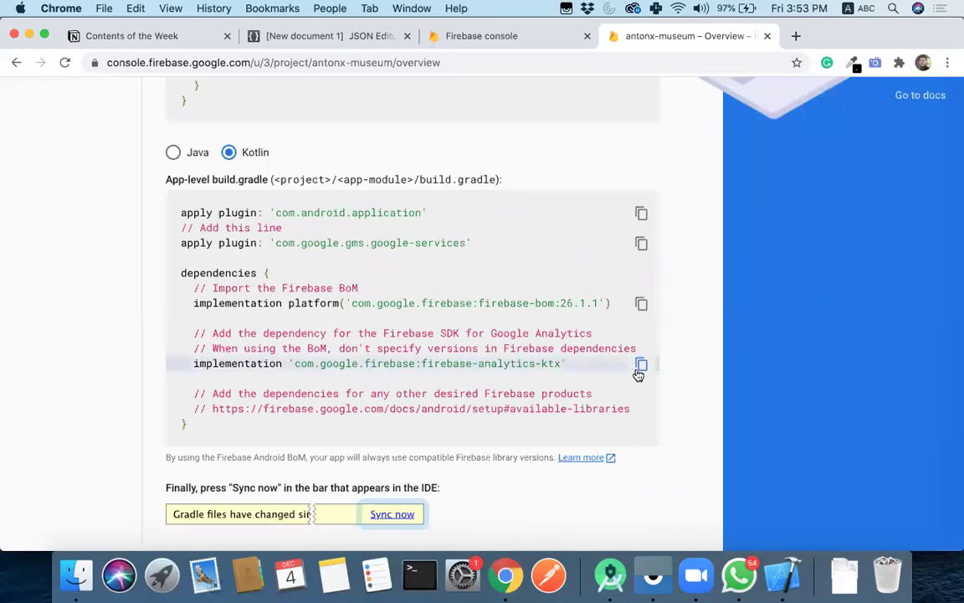
left_click(610, 575)
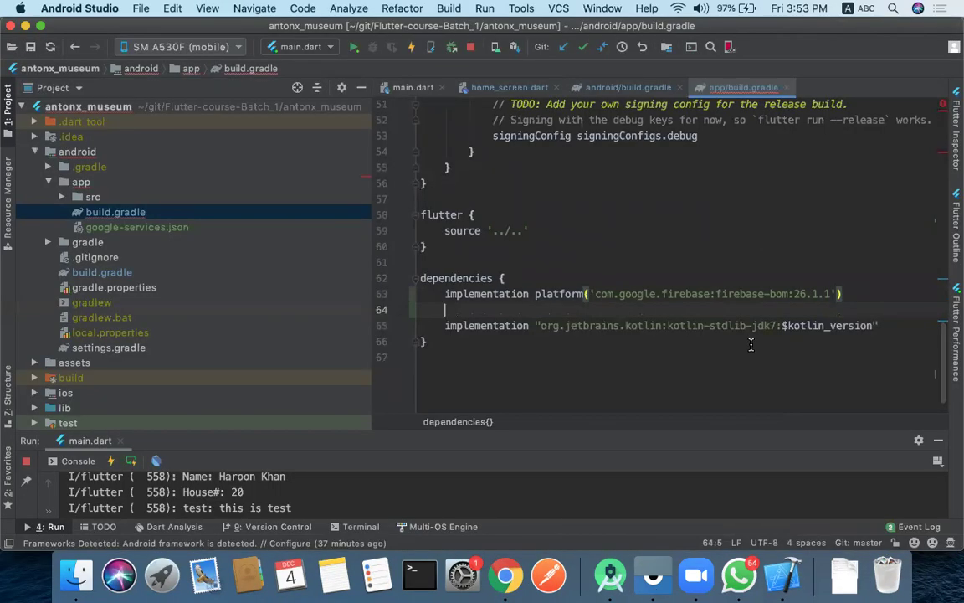
key("ctrl+v")
key("Up")
key("Up")
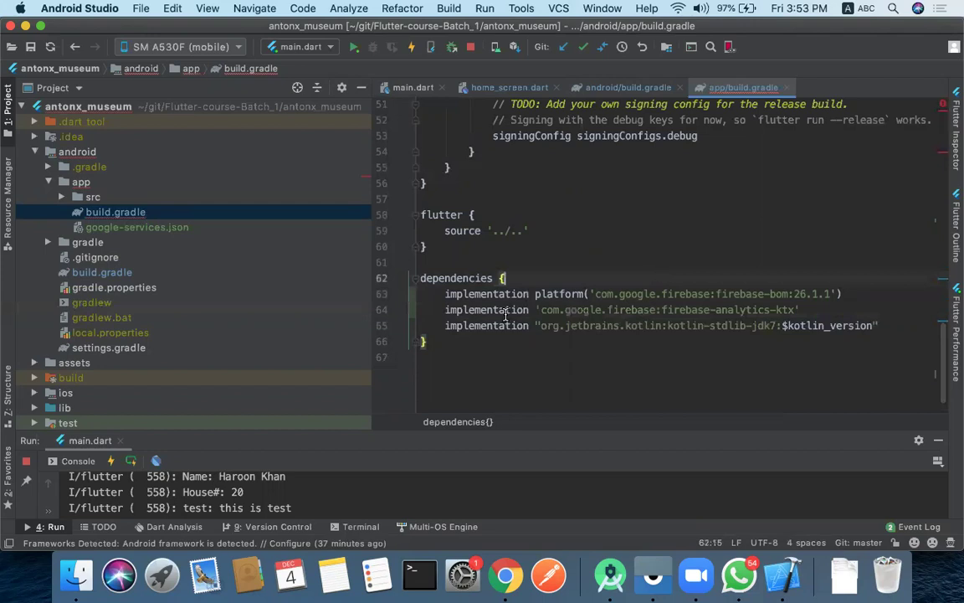
left_click(551, 244)
left_click(561, 217)
left_click(585, 247)
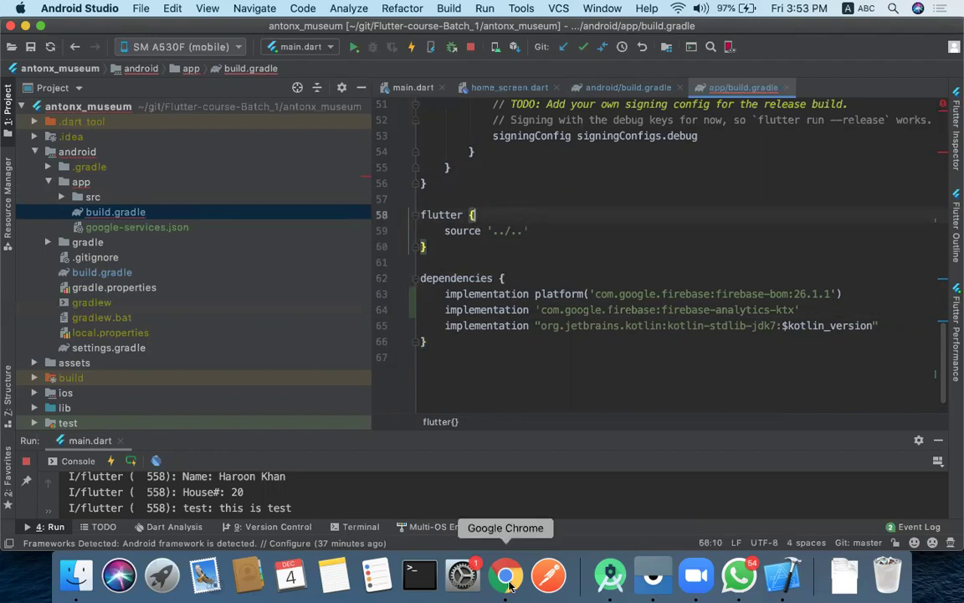
- Finish the Add Firebase SDK step past the Sync now note and reload the antonx-museum overview
left_click(506, 574)
scroll(450, 387, "down", 3)
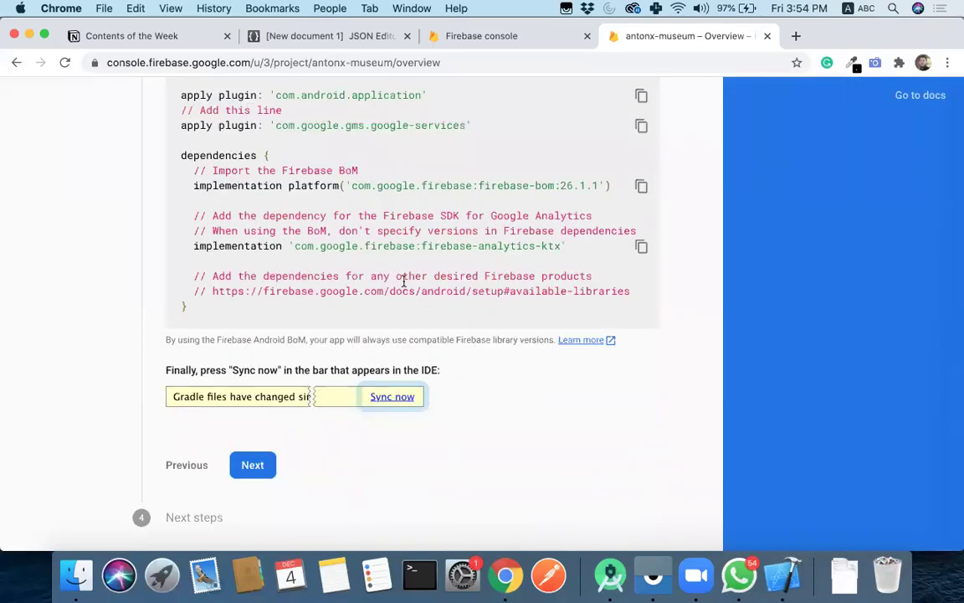
scroll(404, 329, "up", 3)
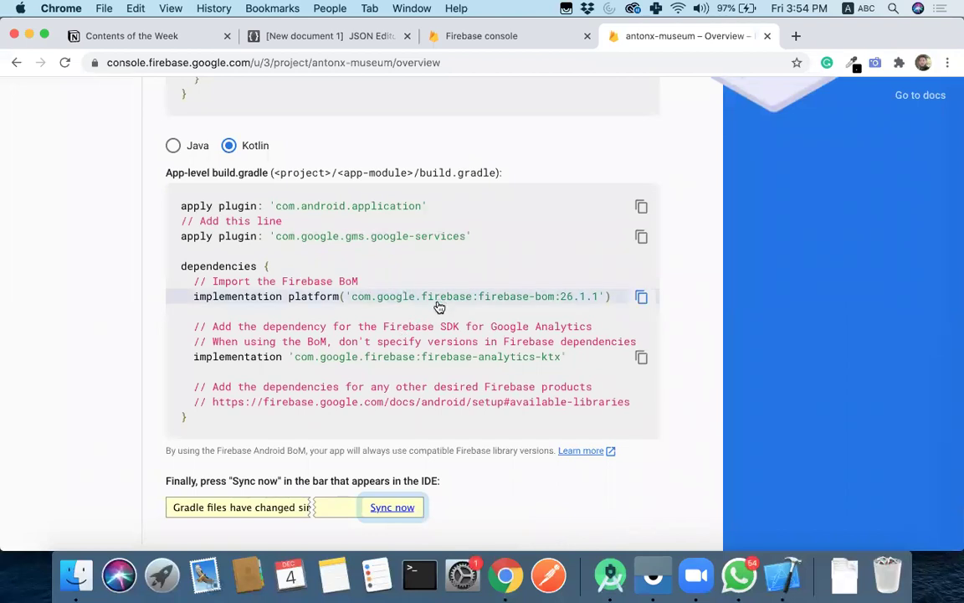
scroll(459, 299, "down", 1)
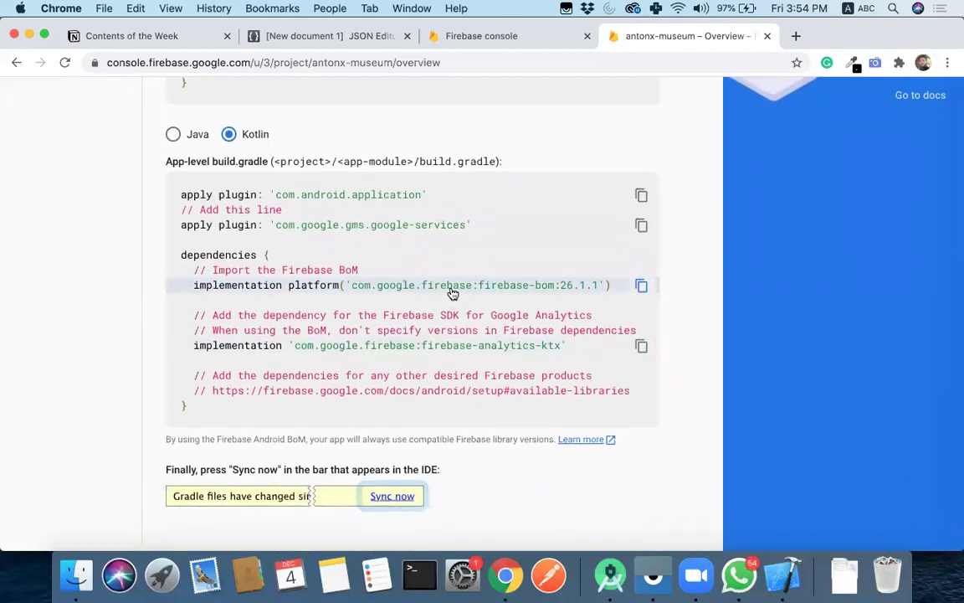
scroll(398, 244, "down", 3)
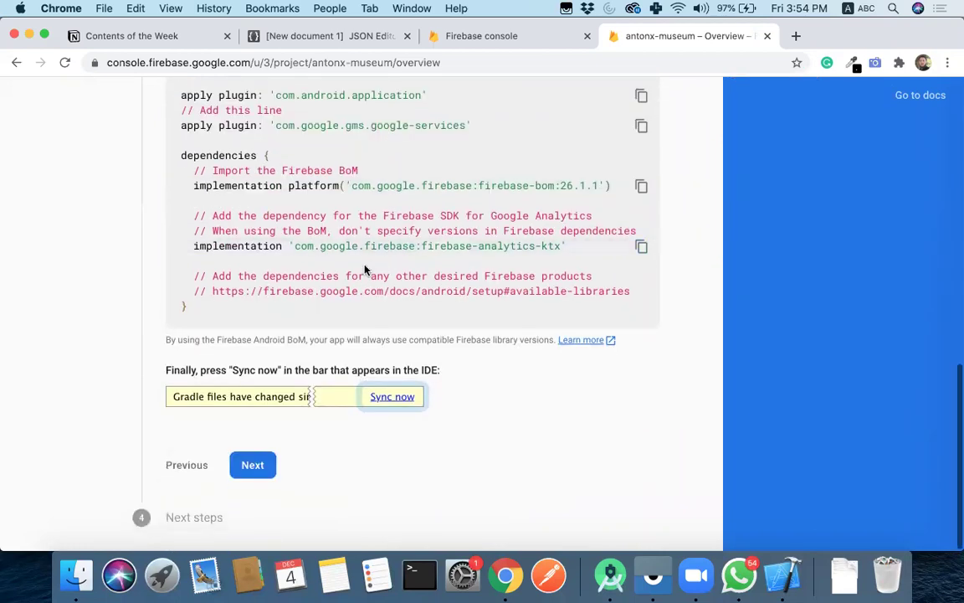
left_click(253, 466)
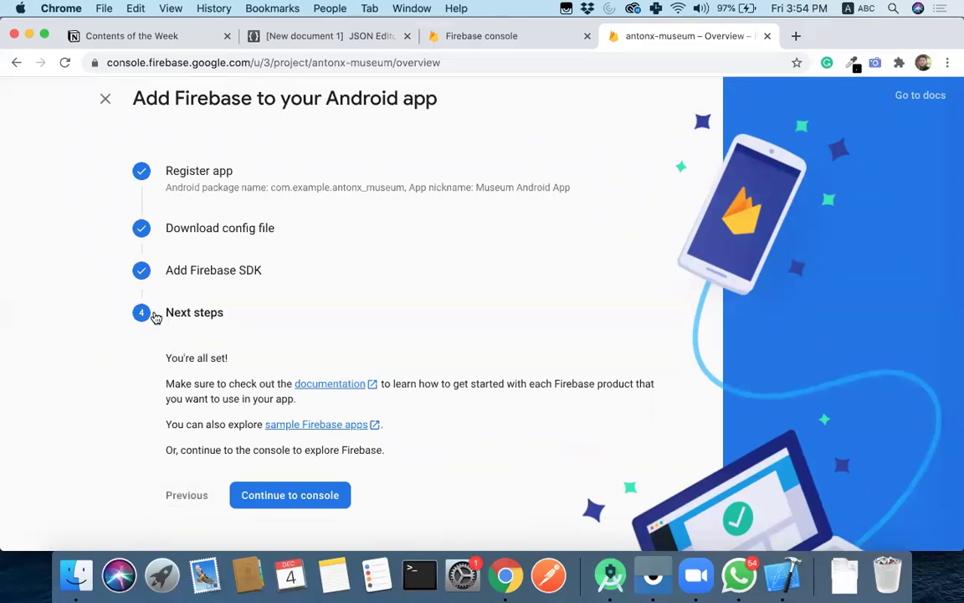
left_click(214, 270)
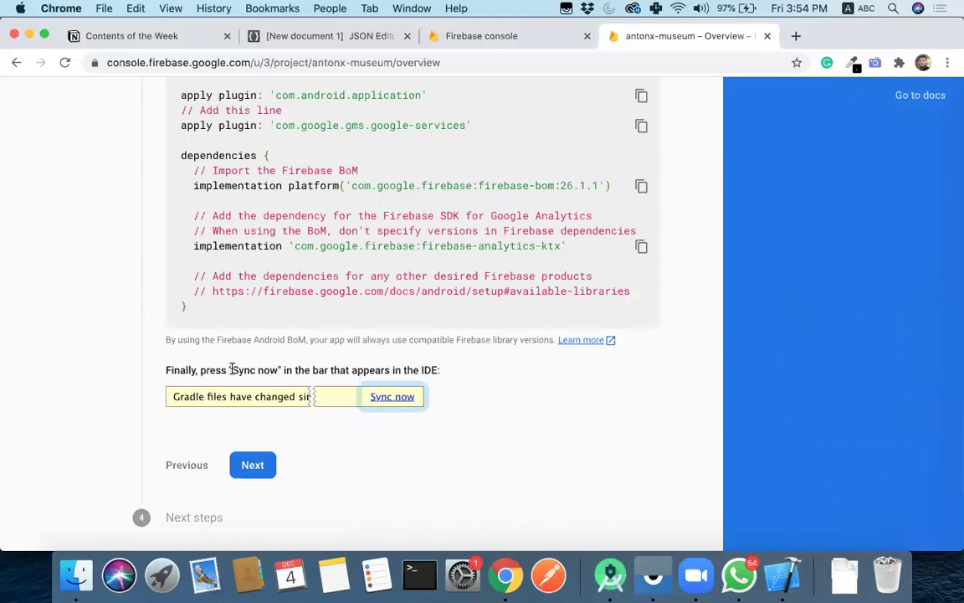
left_click_drag(232, 369, 268, 369)
left_click(270, 369)
left_click(65, 63)
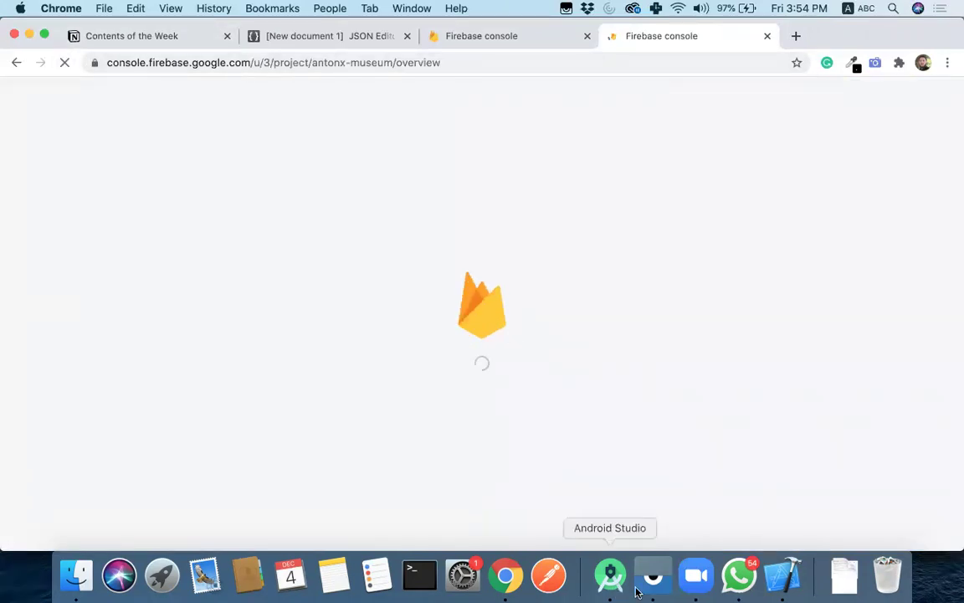
- Hot-restart the app, then open the Museum Android App's settings in the antonx-museum project
left_click(739, 575)
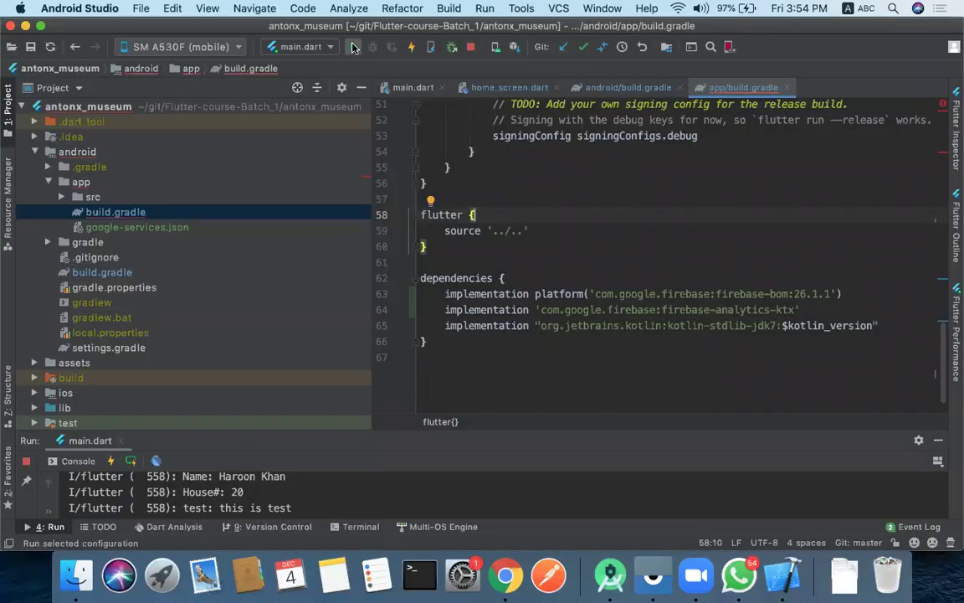
left_click(131, 460)
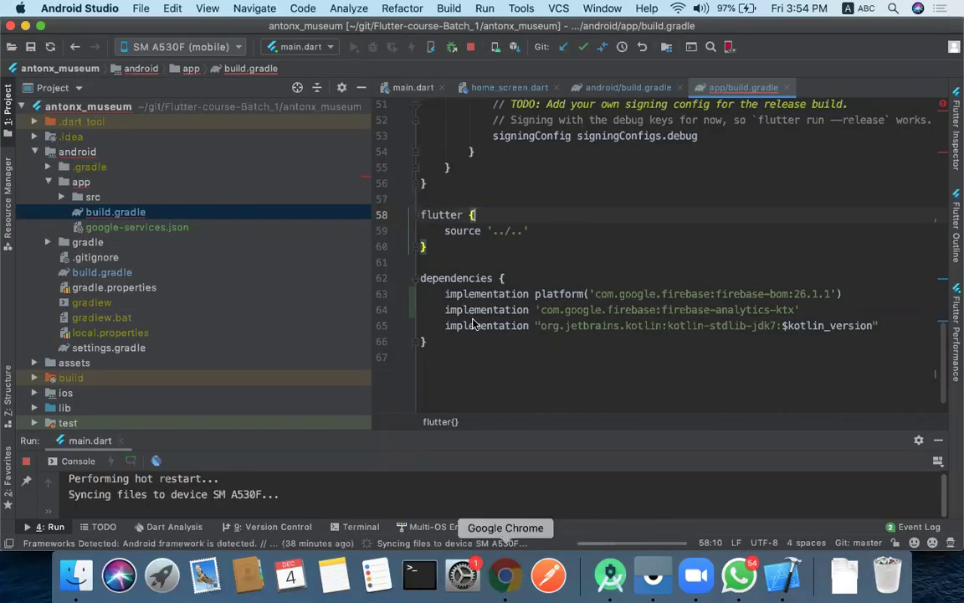
left_click(506, 575)
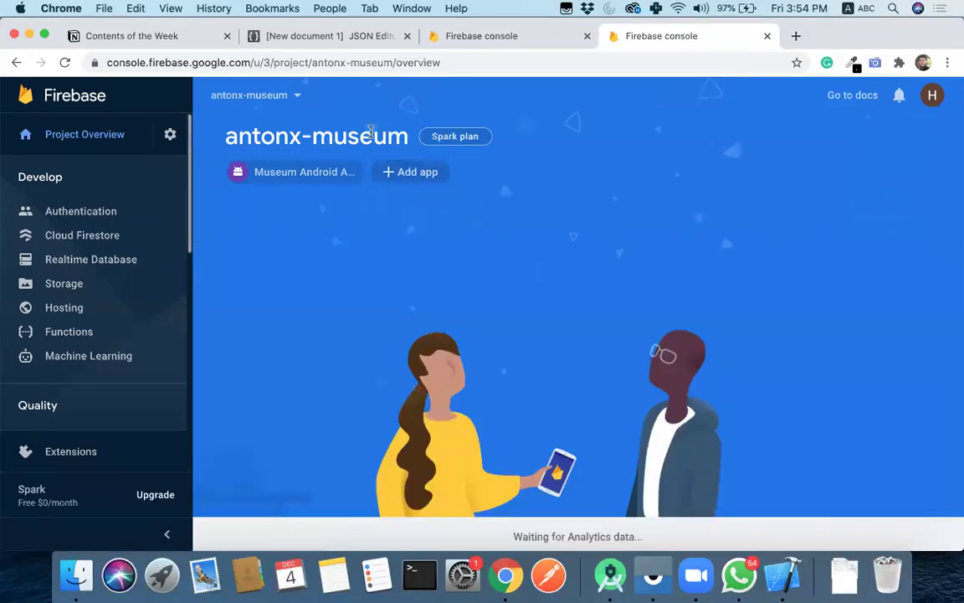
mouse_move(298, 171)
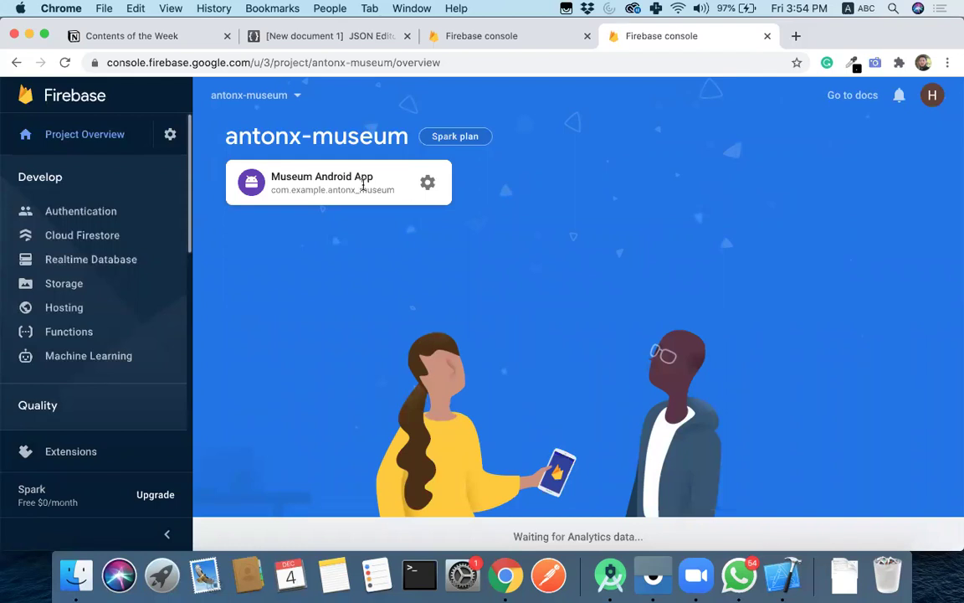
left_click(426, 183)
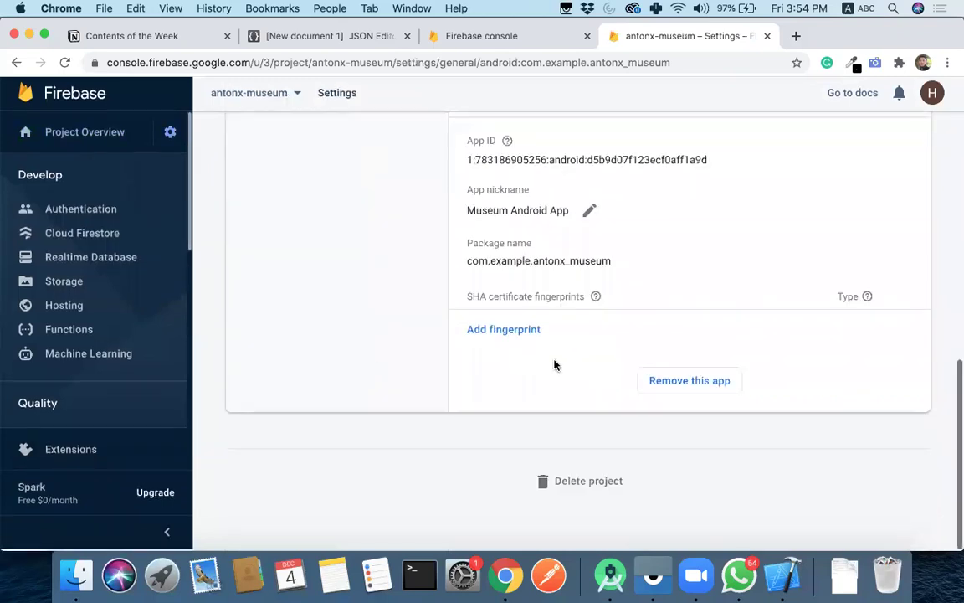
scroll(542, 269, "up", 5)
scroll(508, 243, "up", 5)
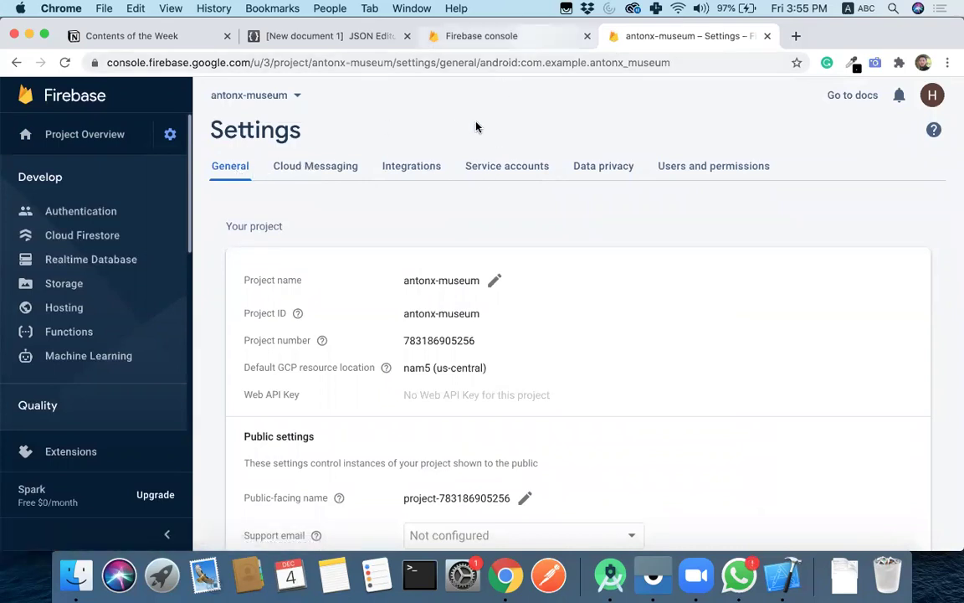
- Enlarge the Run console, collapse the project tree and close the app/build.gradle tab
left_click(611, 574)
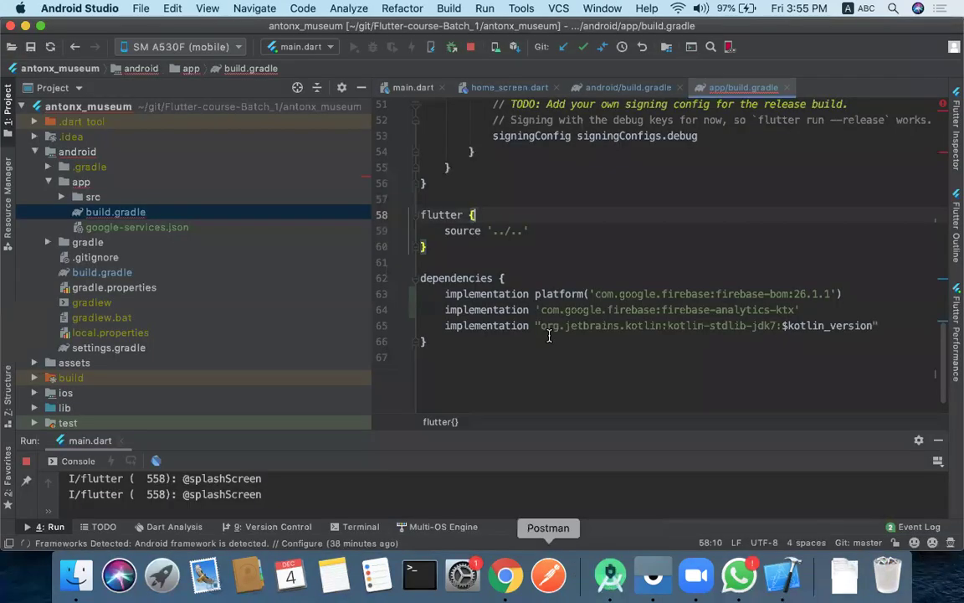
left_click_drag(535, 430, 519, 311)
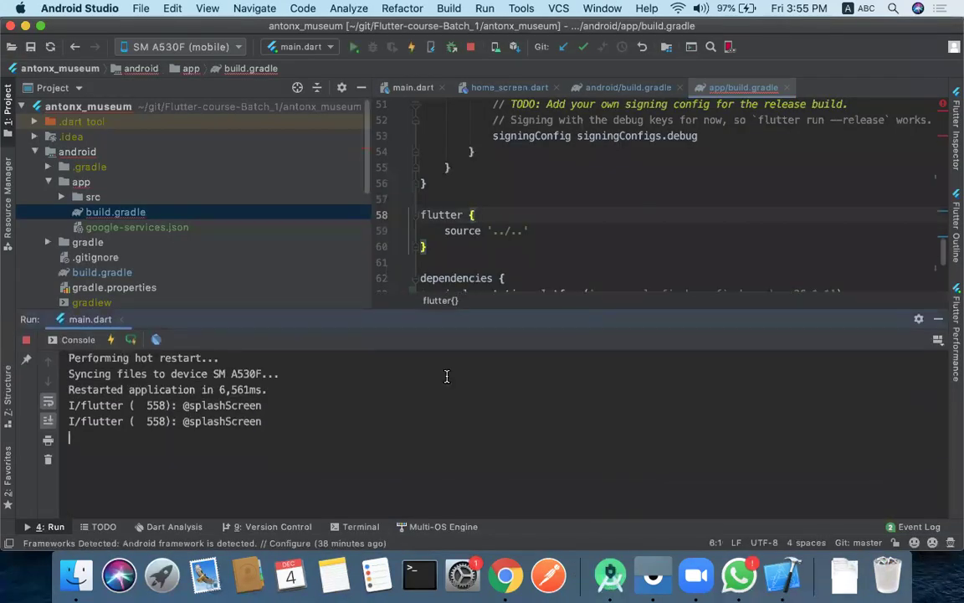
left_click(34, 151)
left_click(22, 107)
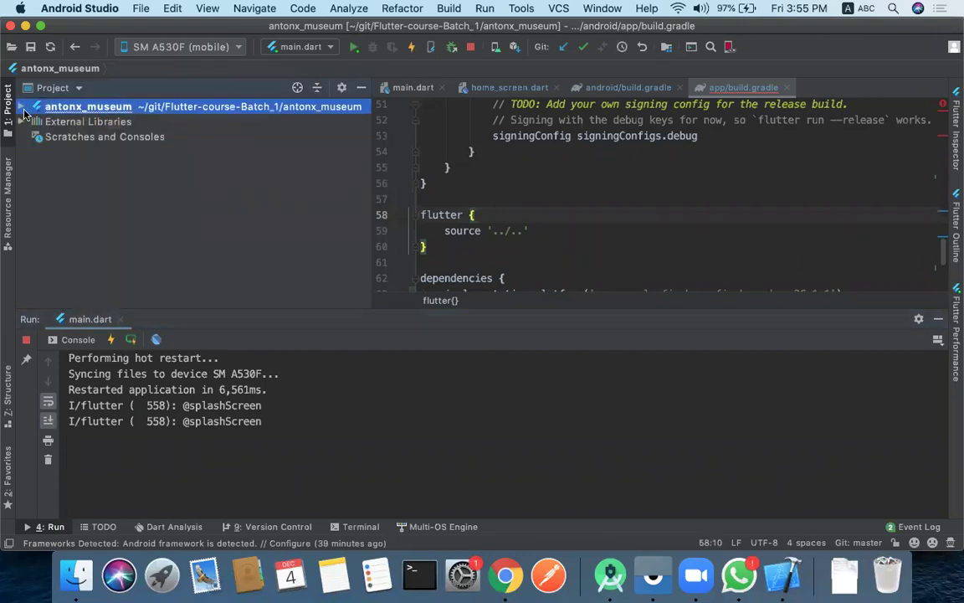
left_click(22, 107)
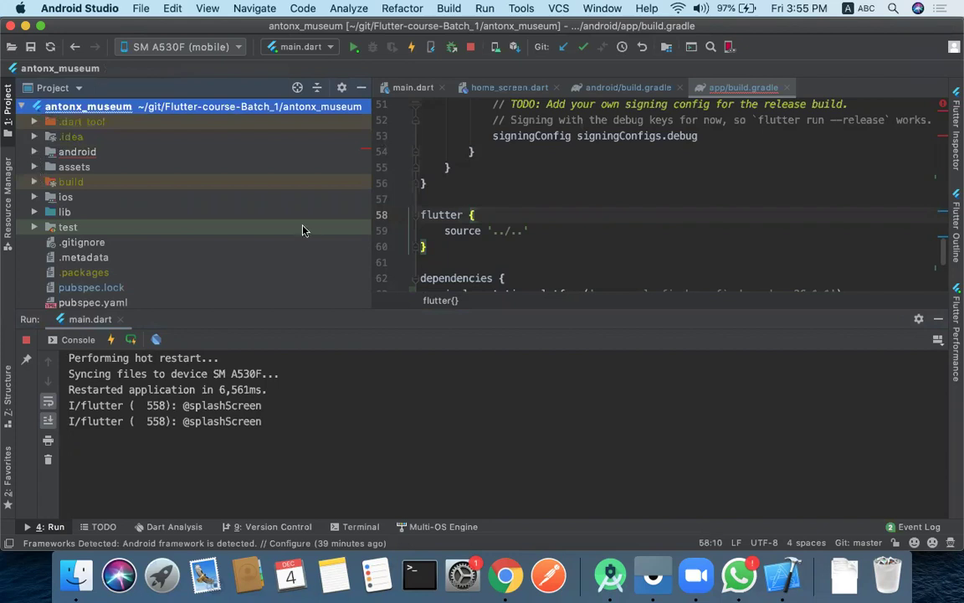
scroll(710, 136, "up", 10)
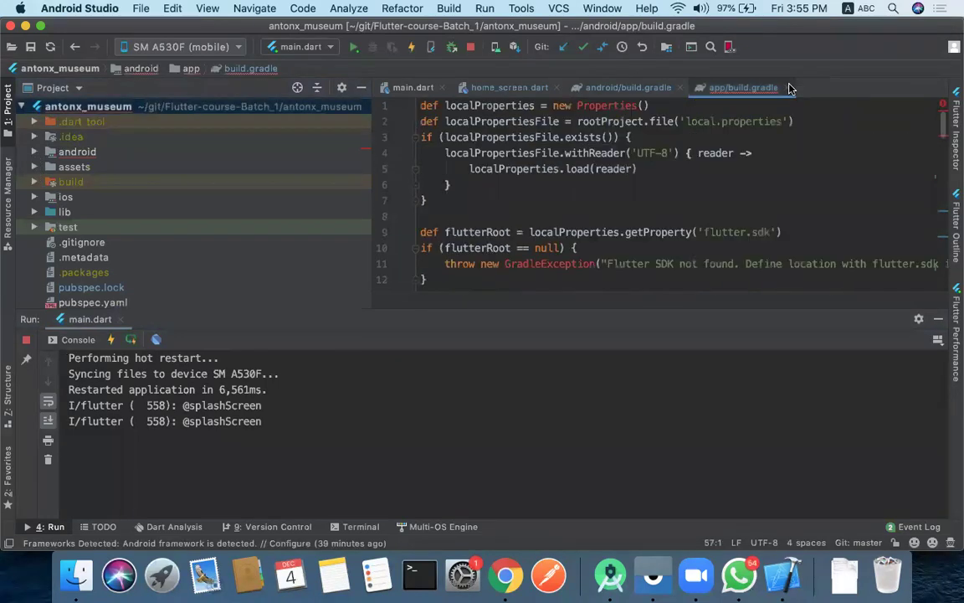
left_click(787, 87)
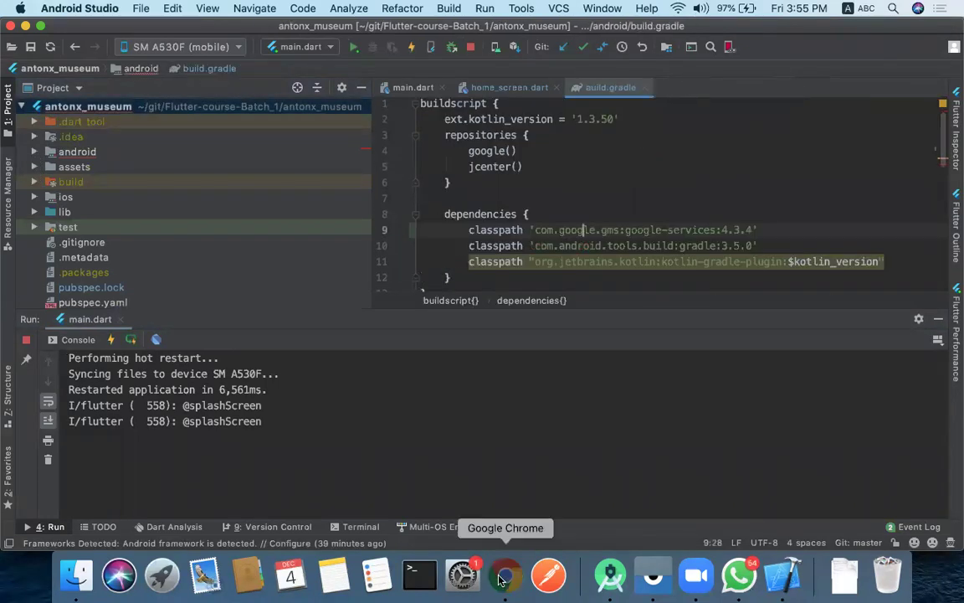
left_click(506, 575)
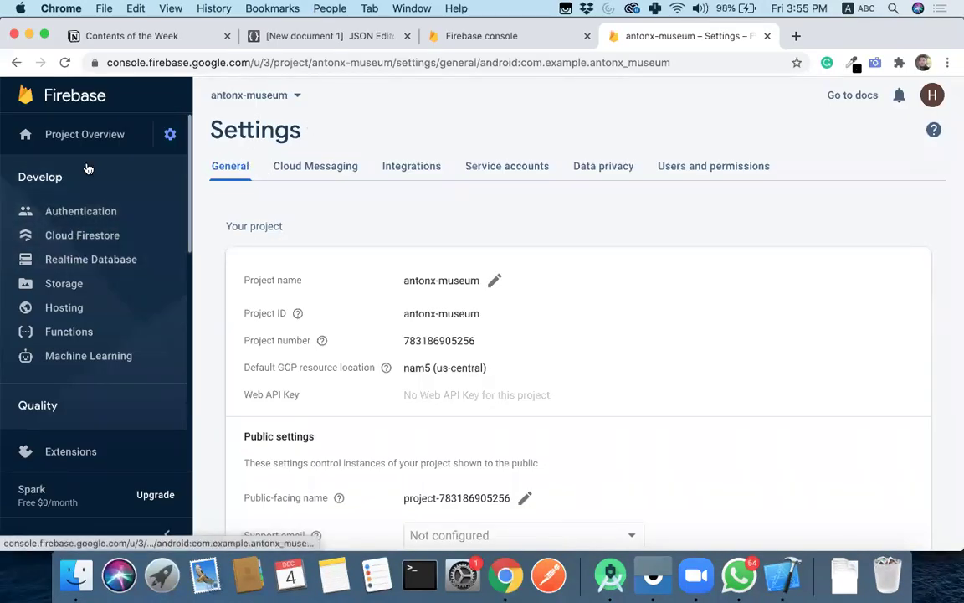
- Go back to the antonx-museum Project Overview and bring up the add-app platform choices
left_click(90, 137)
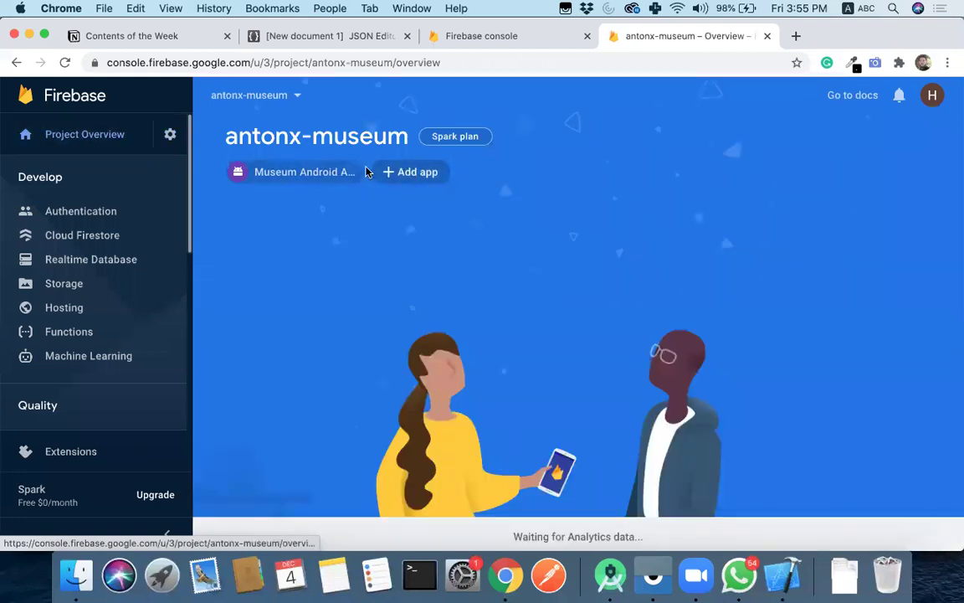
left_click(423, 173)
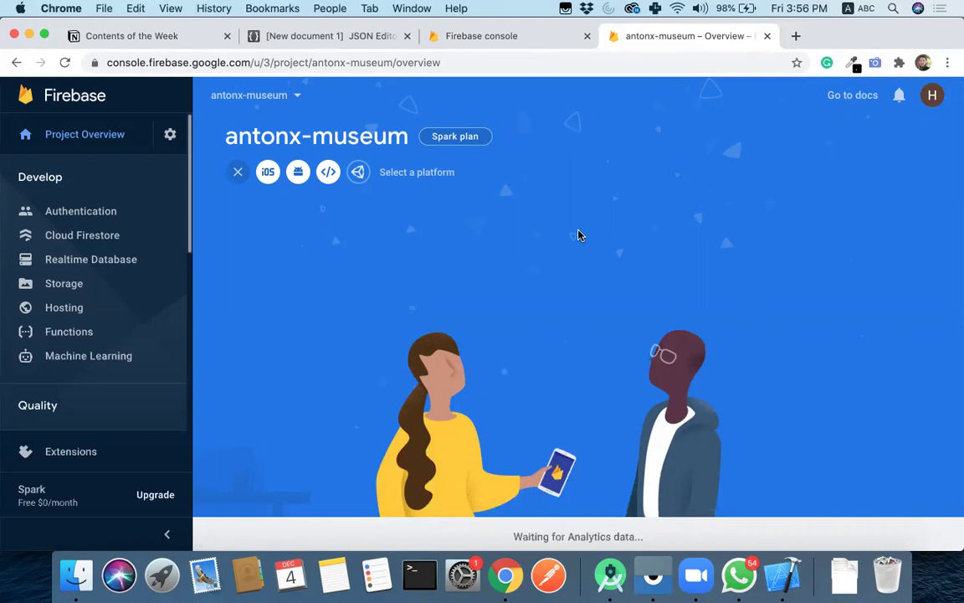
- Shrink the Run console and close the project-level build.gradle so home_screen.dart shows
left_click(610, 576)
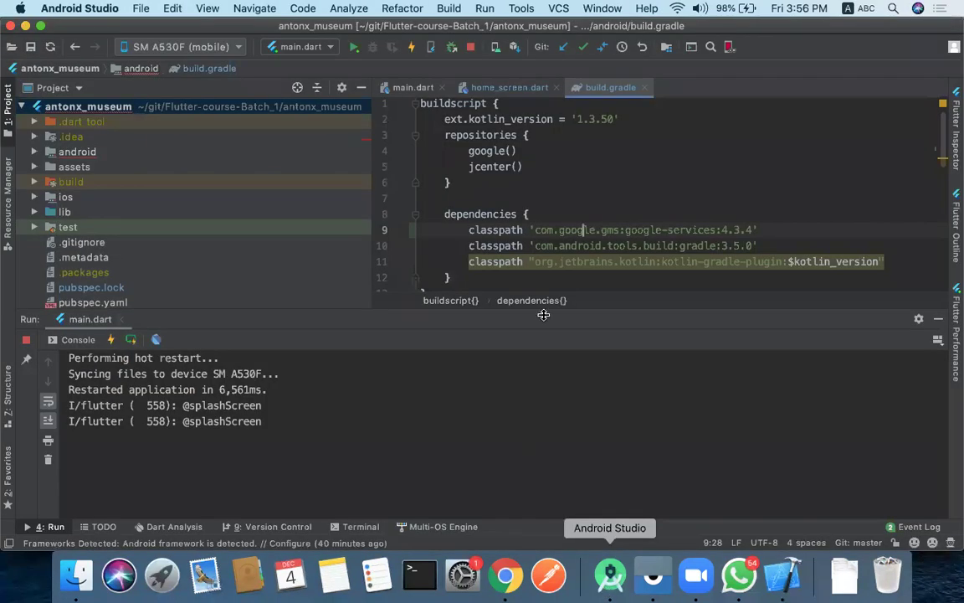
left_click_drag(563, 317, 553, 458)
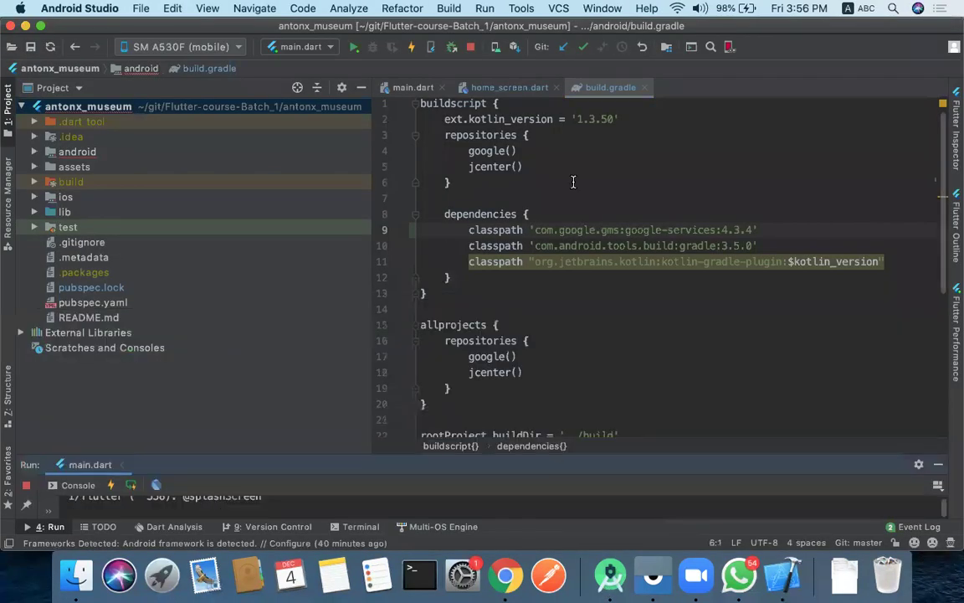
left_click(641, 88)
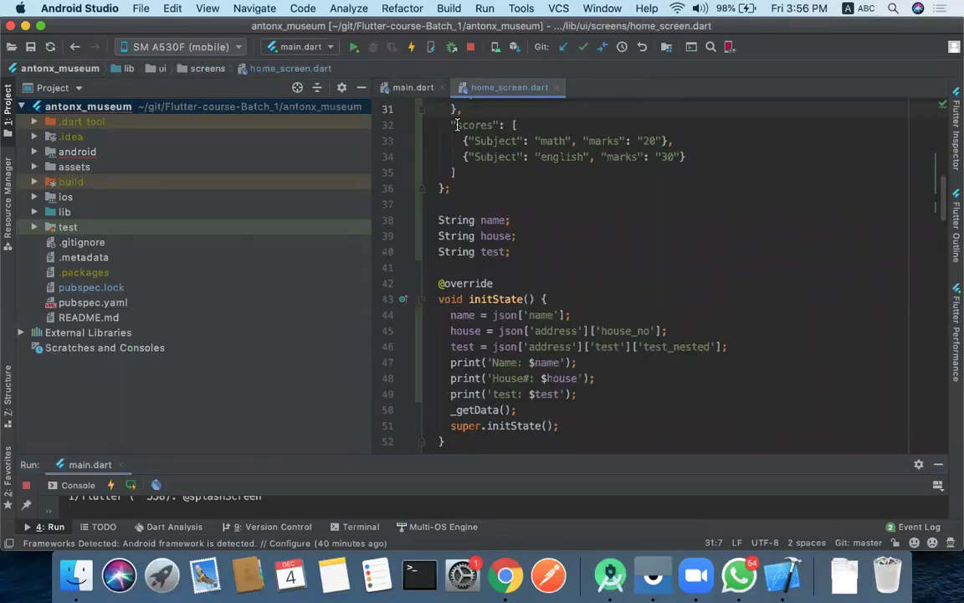
left_click(505, 575)
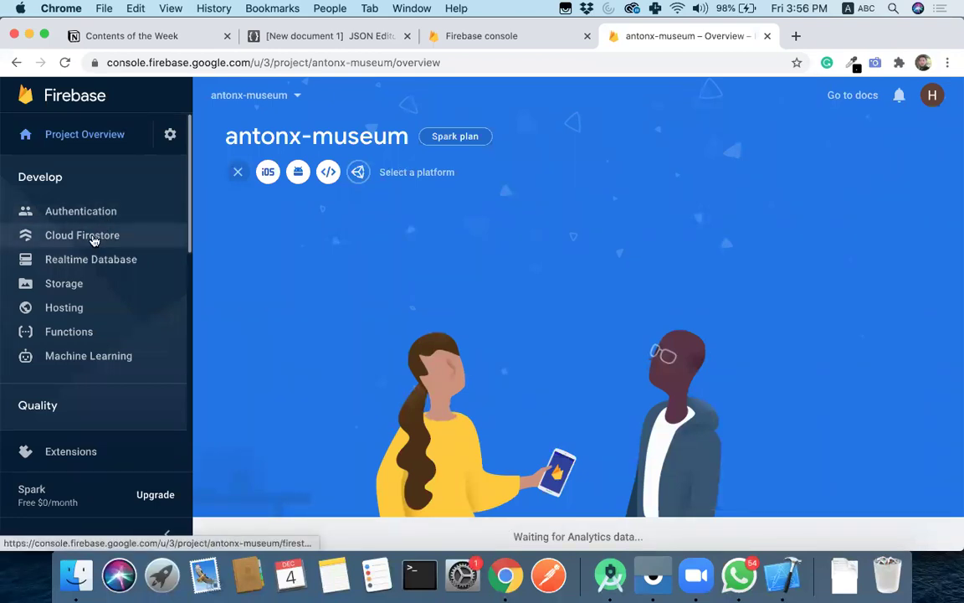
- View the empty Cloud Firestore data page with the Emulator Suite banner dismissed
left_click(94, 241)
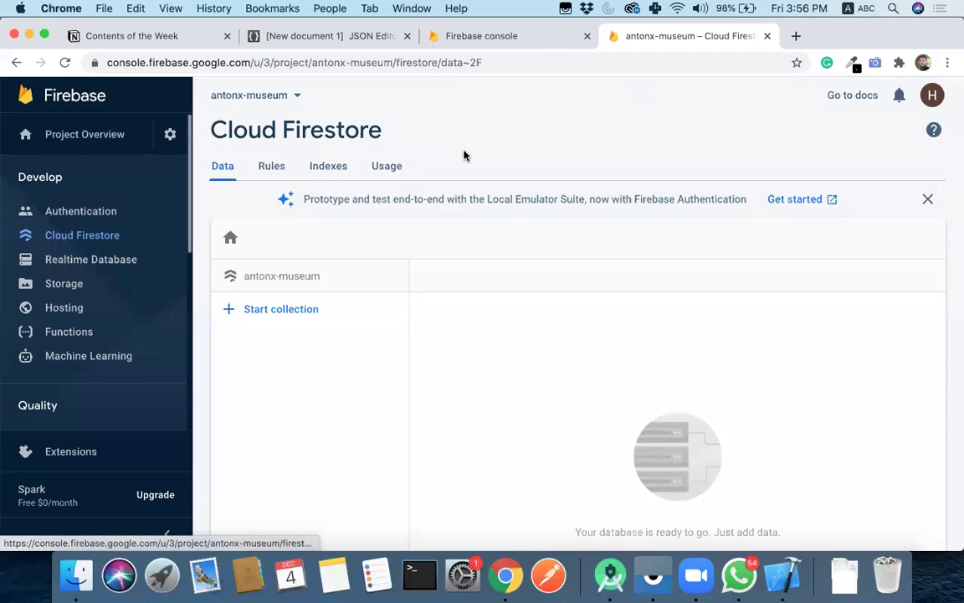
left_click(928, 198)
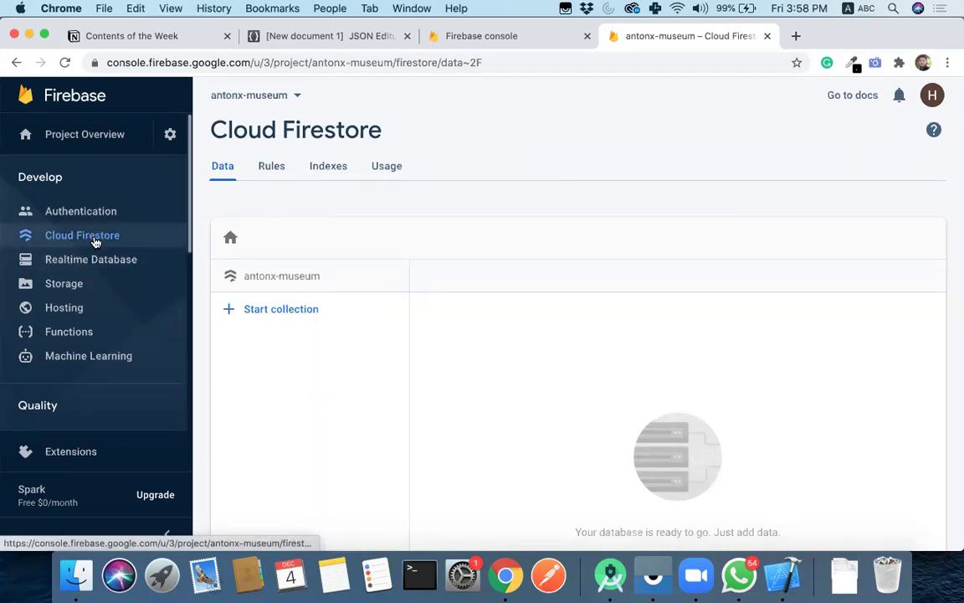
left_click(92, 258)
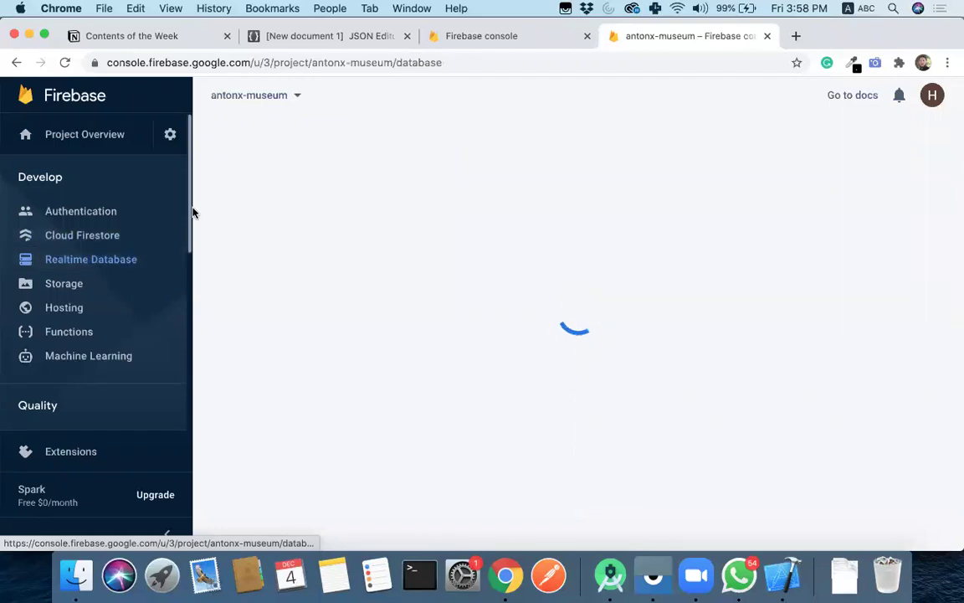
- Create the Realtime Database in the us-central1 location, starting in test mode
scroll(190, 245, "down", 2)
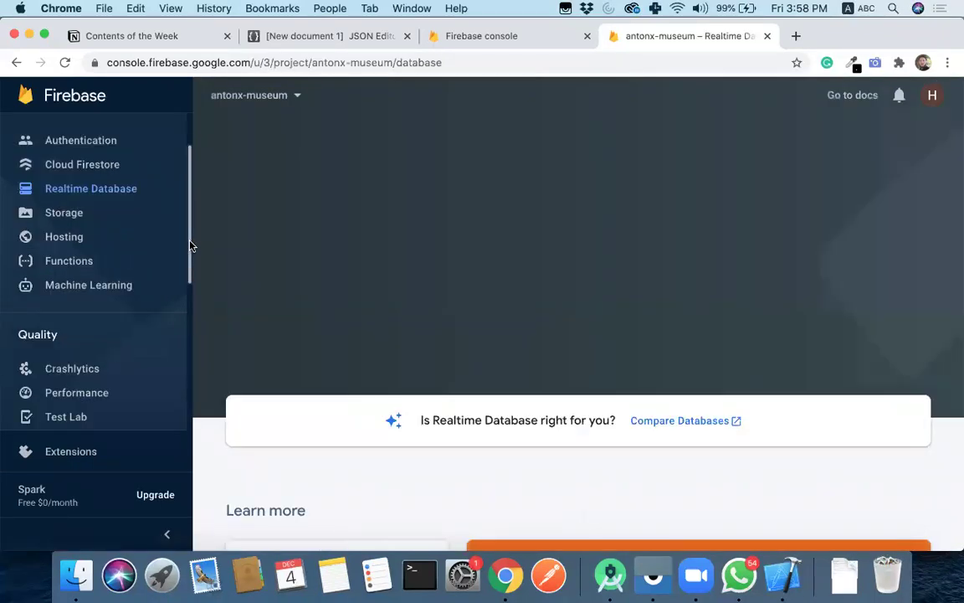
scroll(190, 243, "up", 2)
scroll(192, 216, "down", 1)
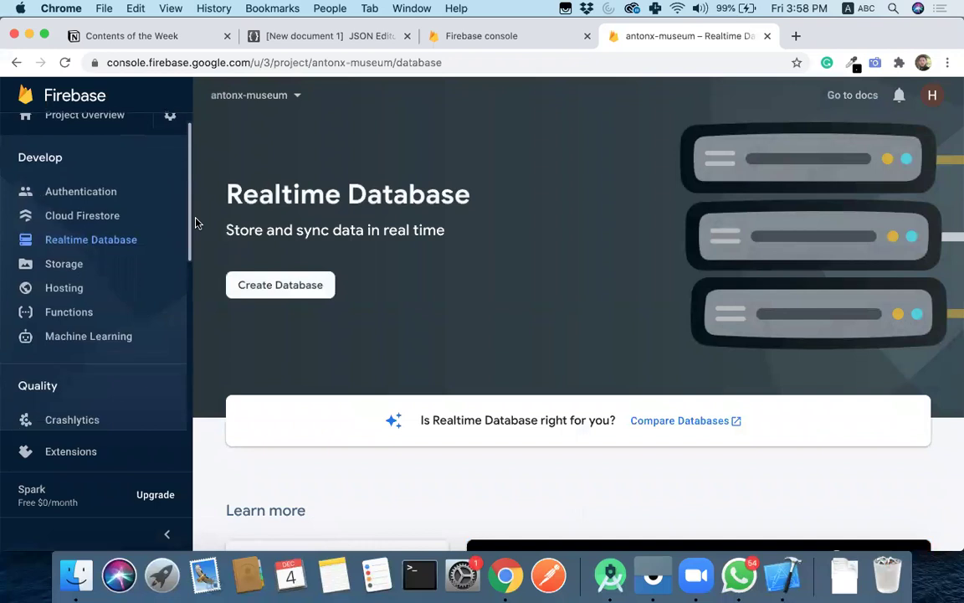
scroll(193, 213, "up", 1)
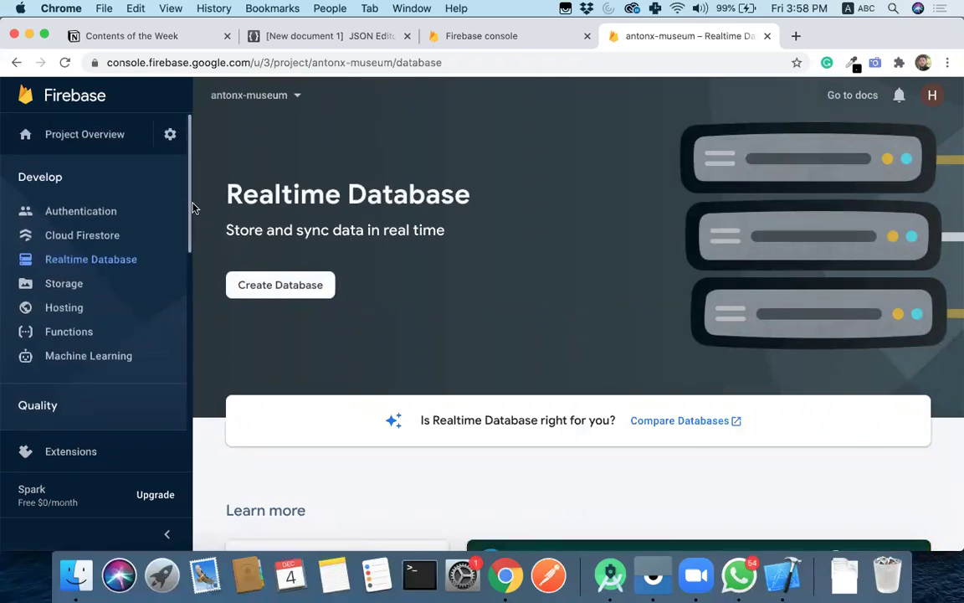
left_click(269, 284)
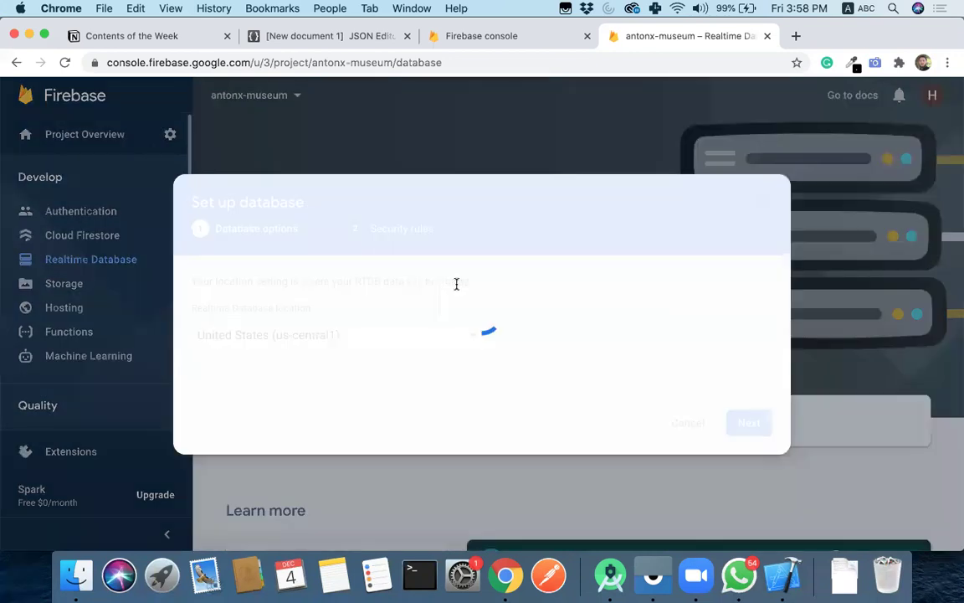
left_click(748, 422)
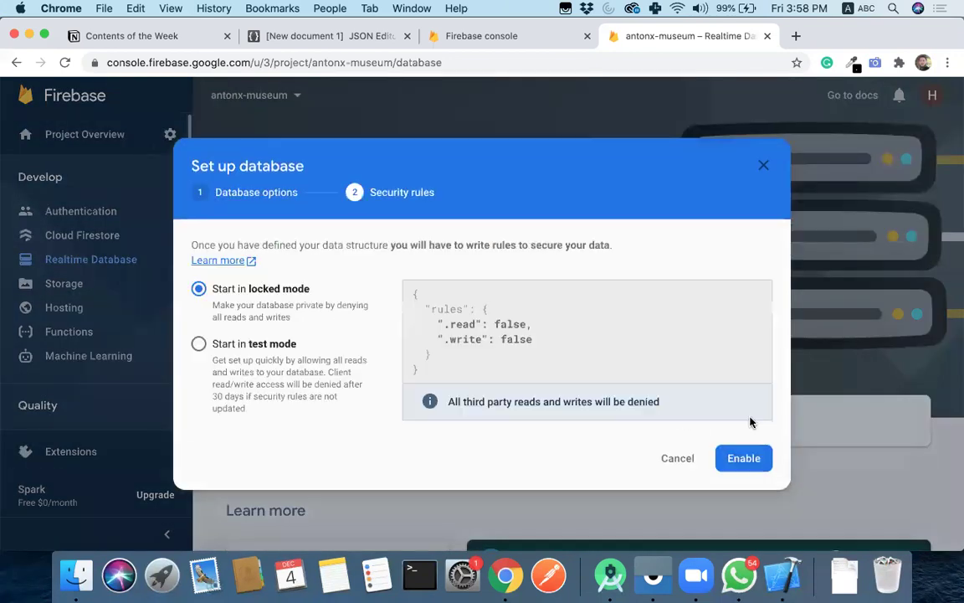
left_click(199, 343)
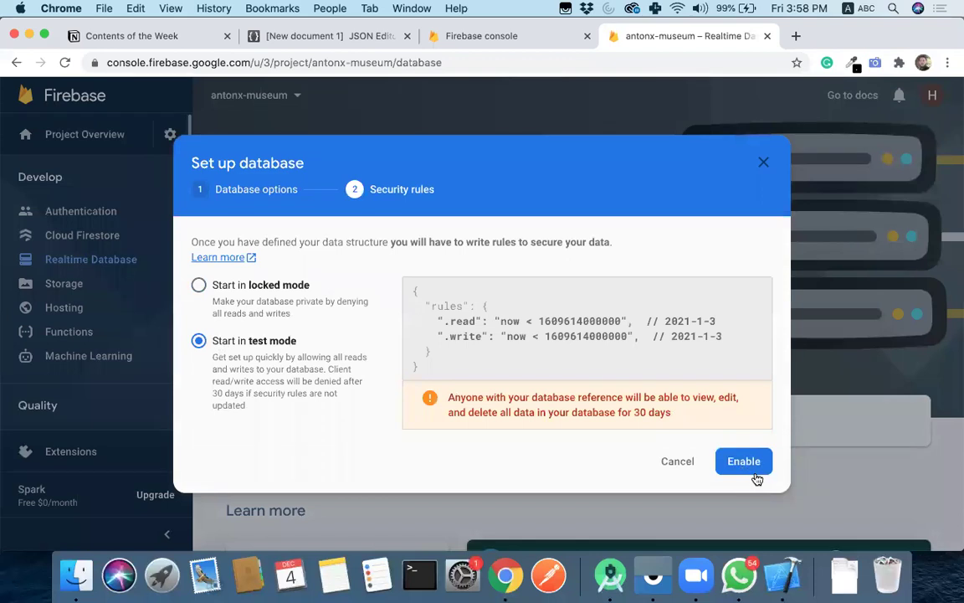
left_click(747, 462)
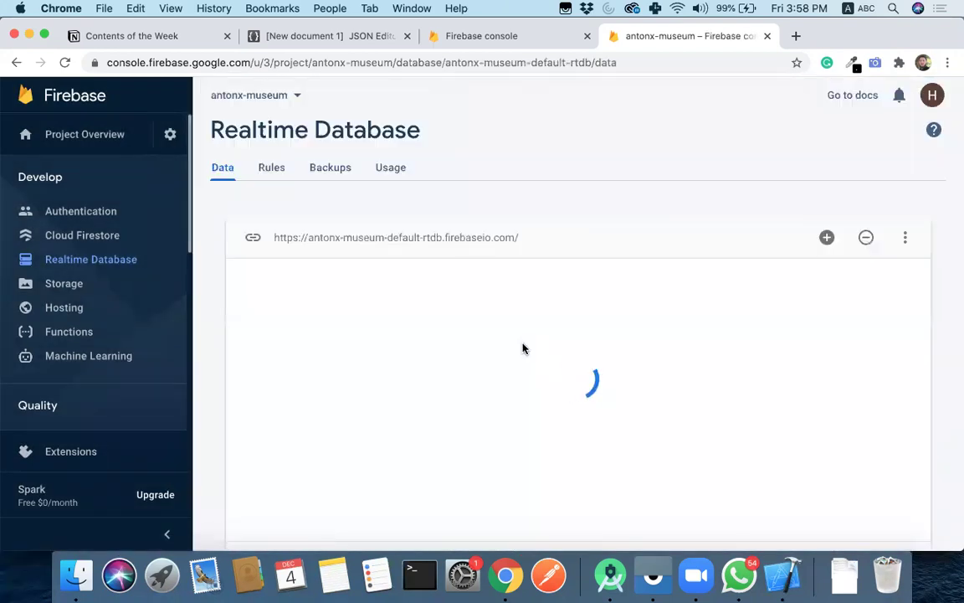
- Add a root entry keyed 'name' holding the student's first name to the database
scroll(459, 322, "down", 1)
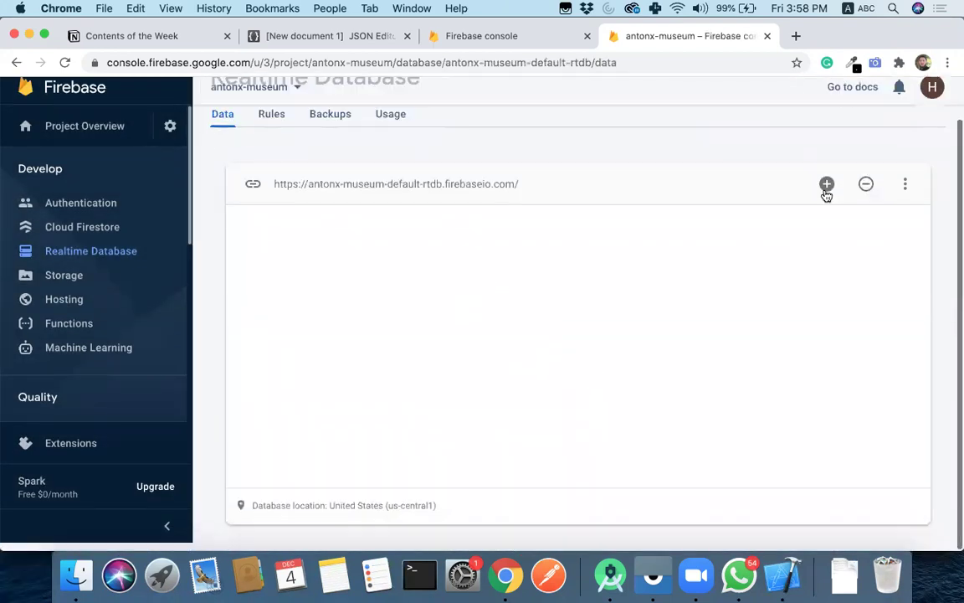
left_click(827, 192)
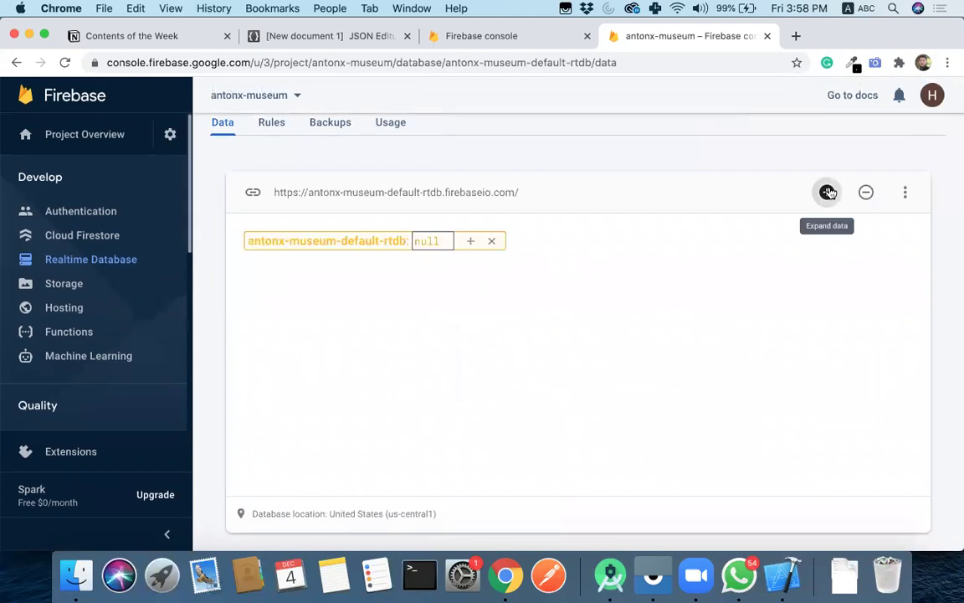
left_click(472, 242)
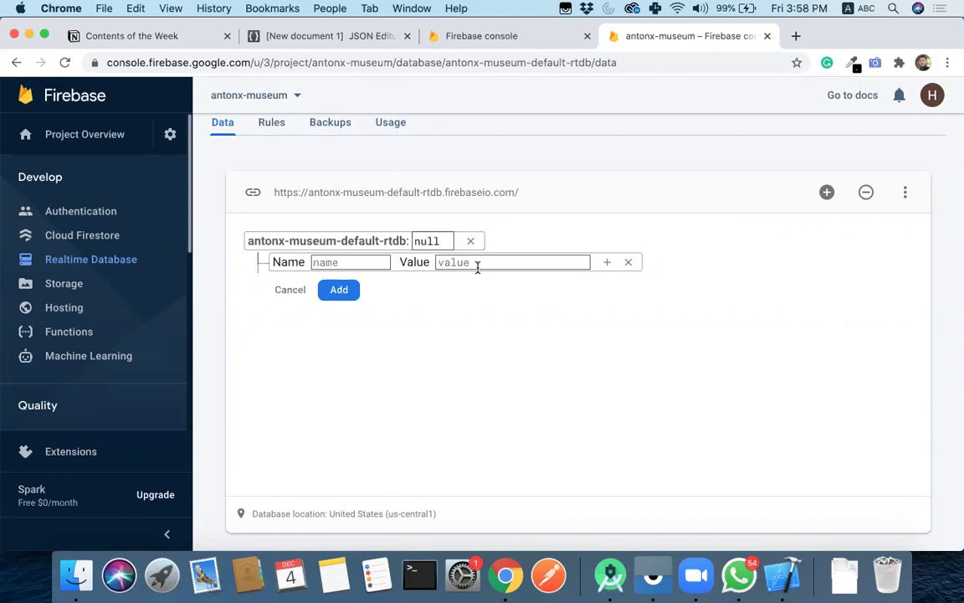
left_click(350, 262)
type("name")
key("Tab")
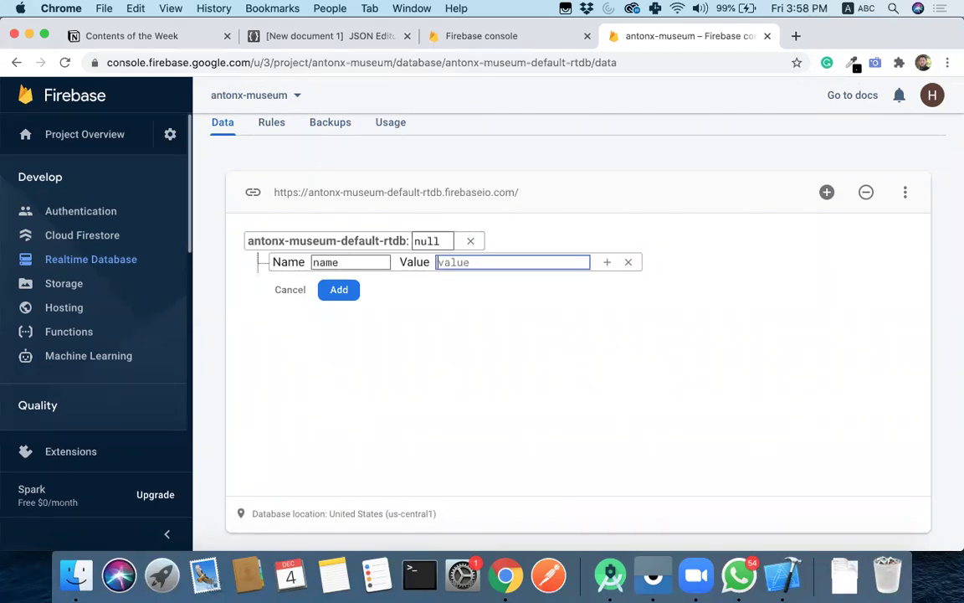
type("Haroon")
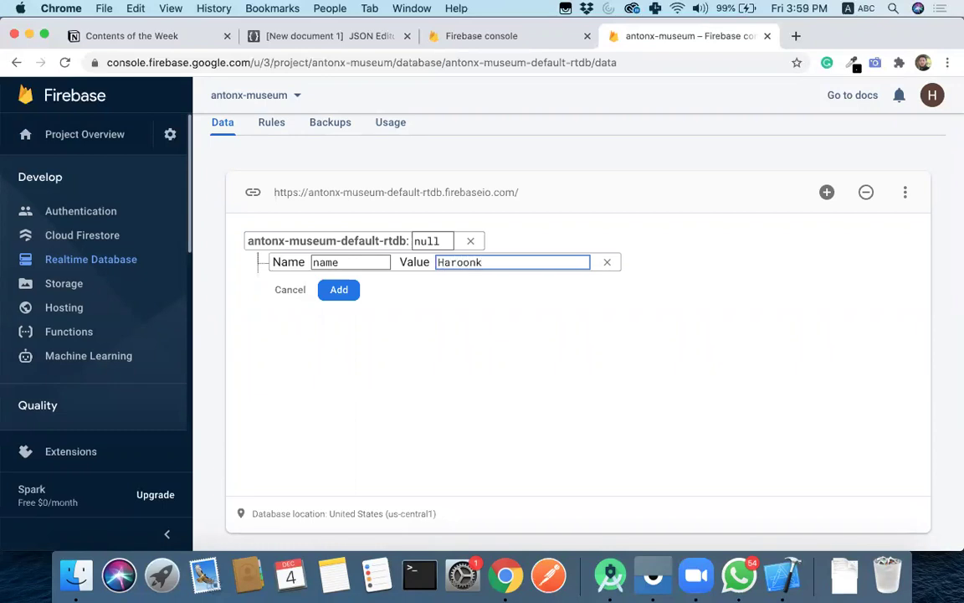
left_click(351, 291)
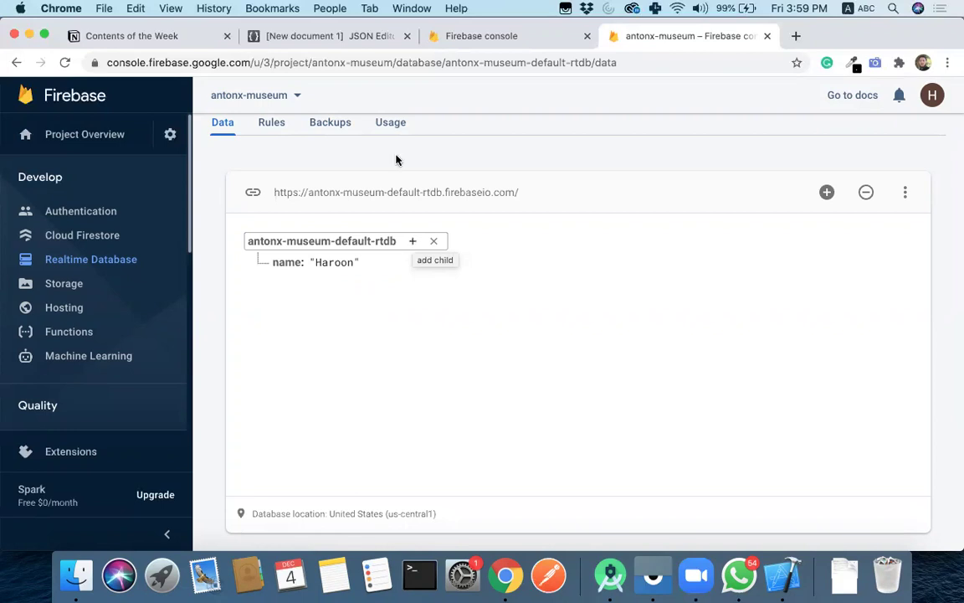
left_click(294, 35)
- Review the name, class and address lines of the sample student JSON
left_click(110, 175)
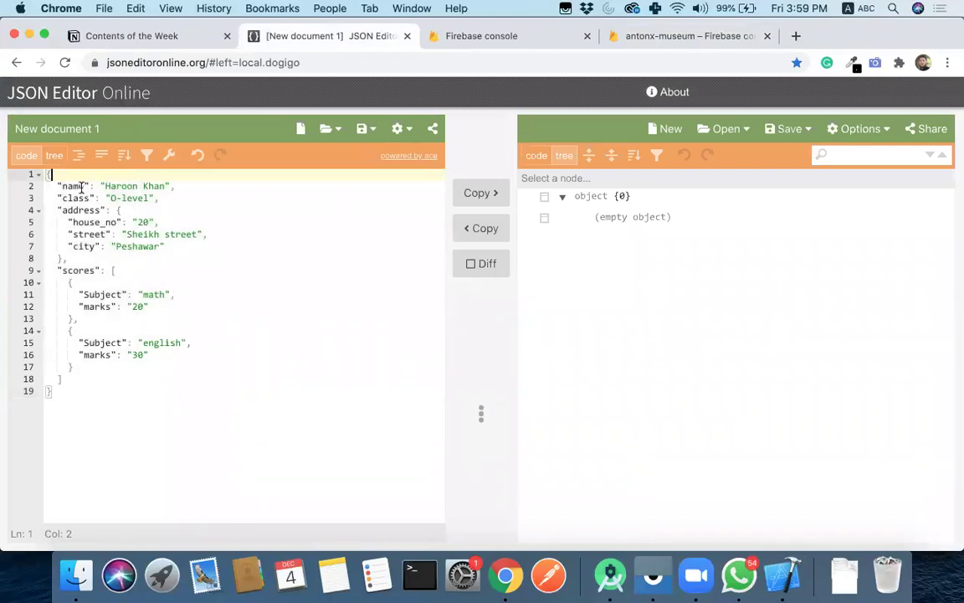
left_click_drag(57, 187, 183, 188)
left_click(58, 200)
key("super+shift+Right")
key("Right")
double_click(80, 211)
left_click(140, 214)
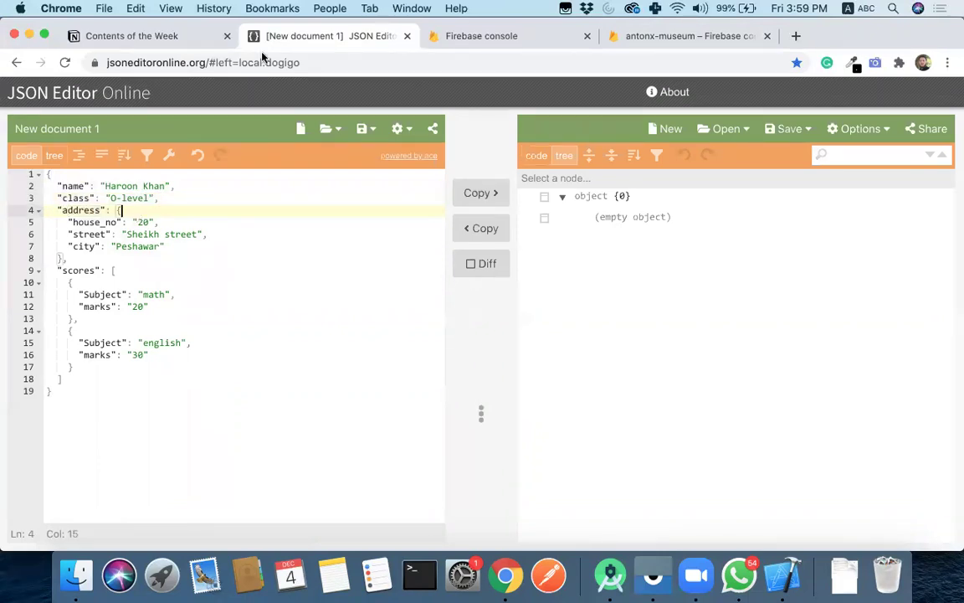
left_click(497, 40)
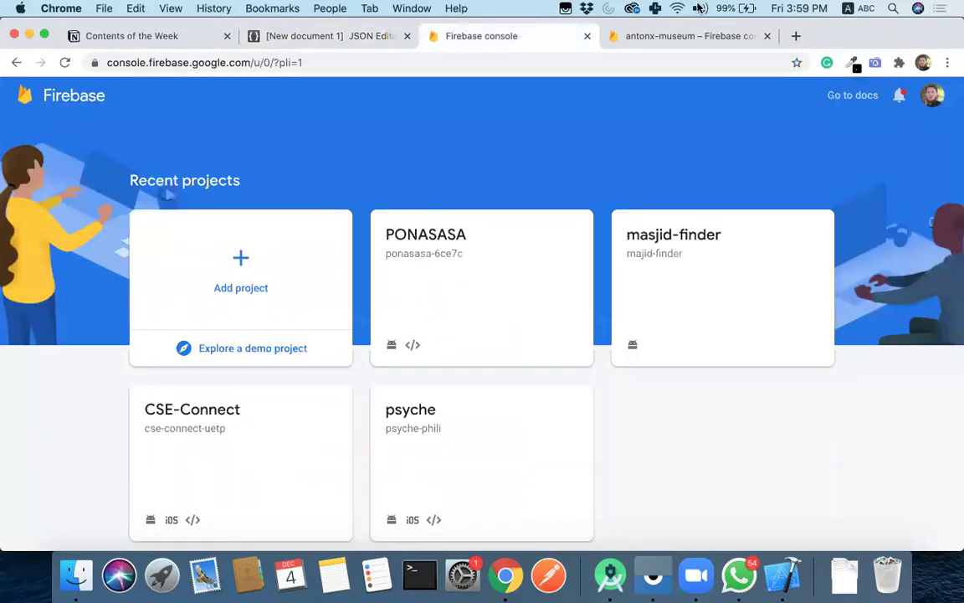
- Delete the test 'name' entry so the antonx-museum database root is null
left_click(685, 40)
mouse_move(318, 269)
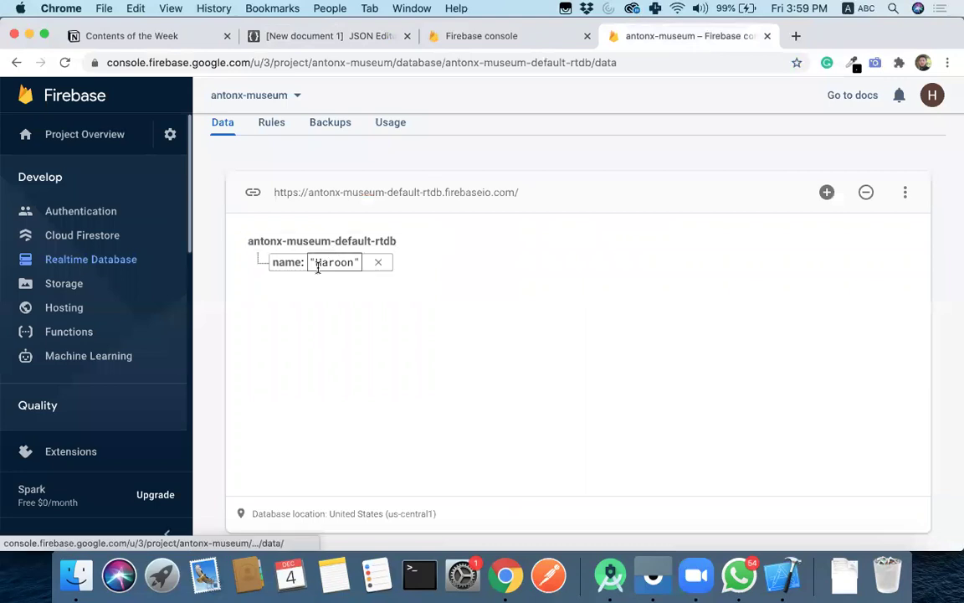
left_click(381, 262)
left_click(658, 381)
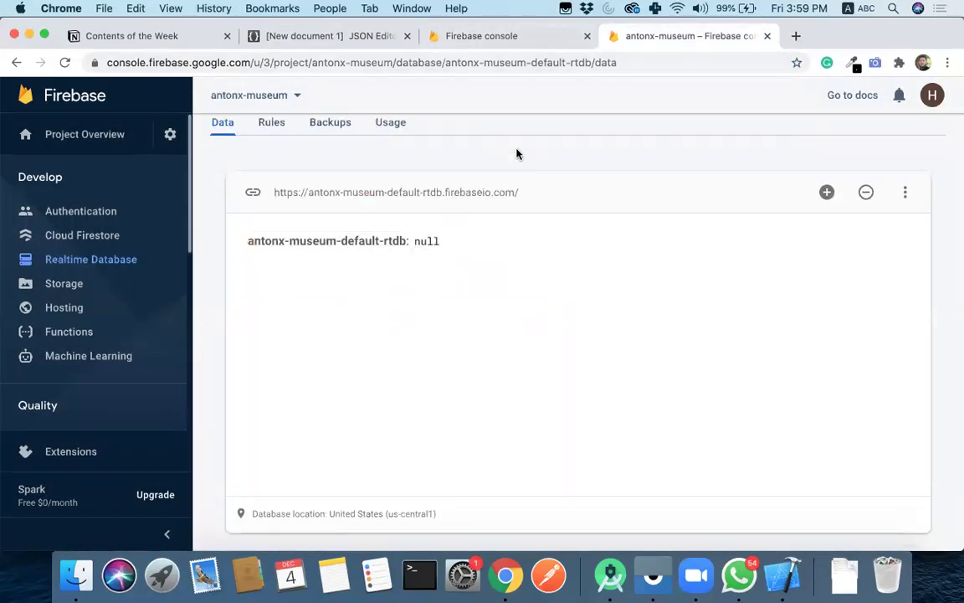
left_click(461, 36)
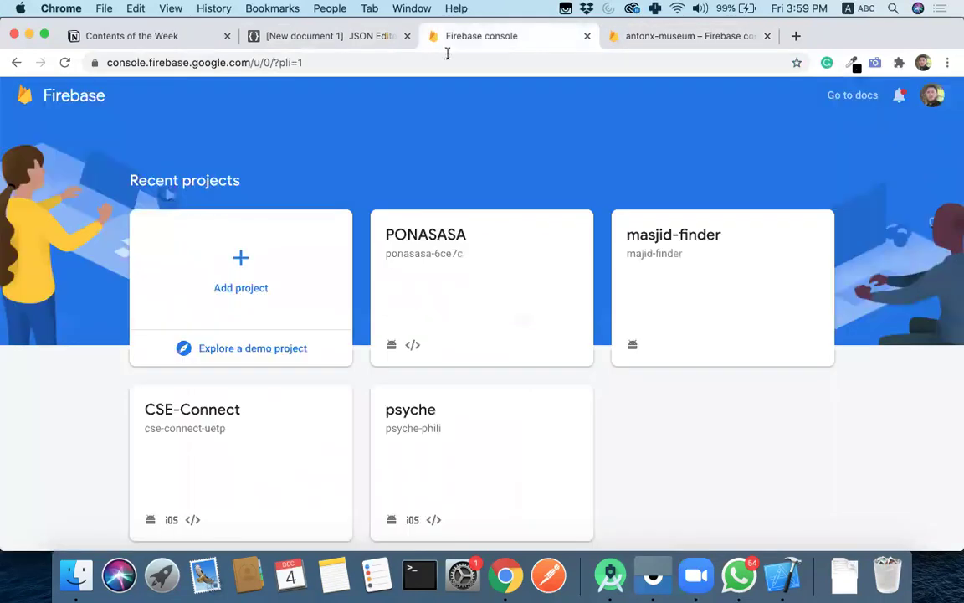
- Start a studentInfo node at the root with a name child set to the student's first name
left_click(297, 36)
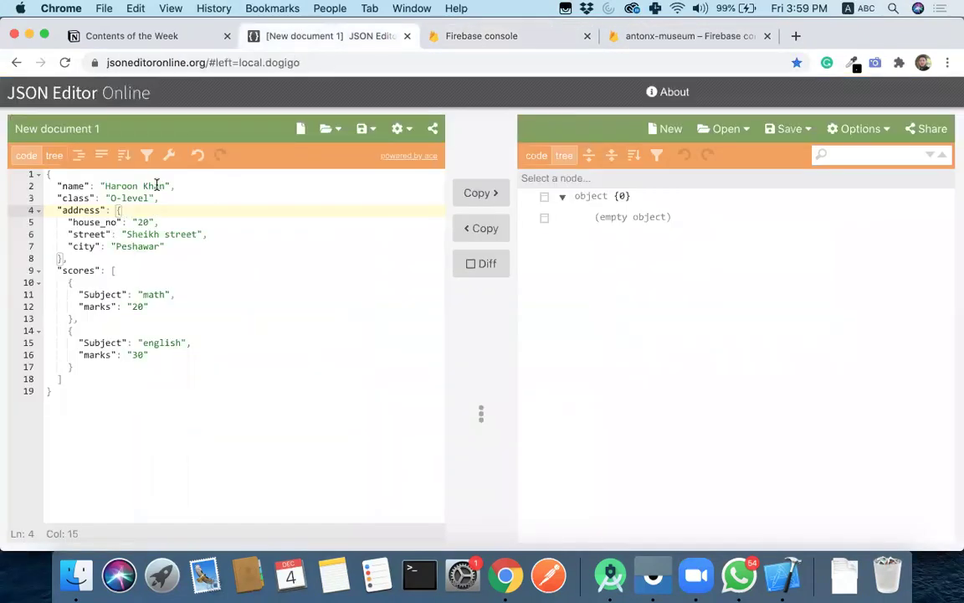
left_click(678, 36)
mouse_move(394, 248)
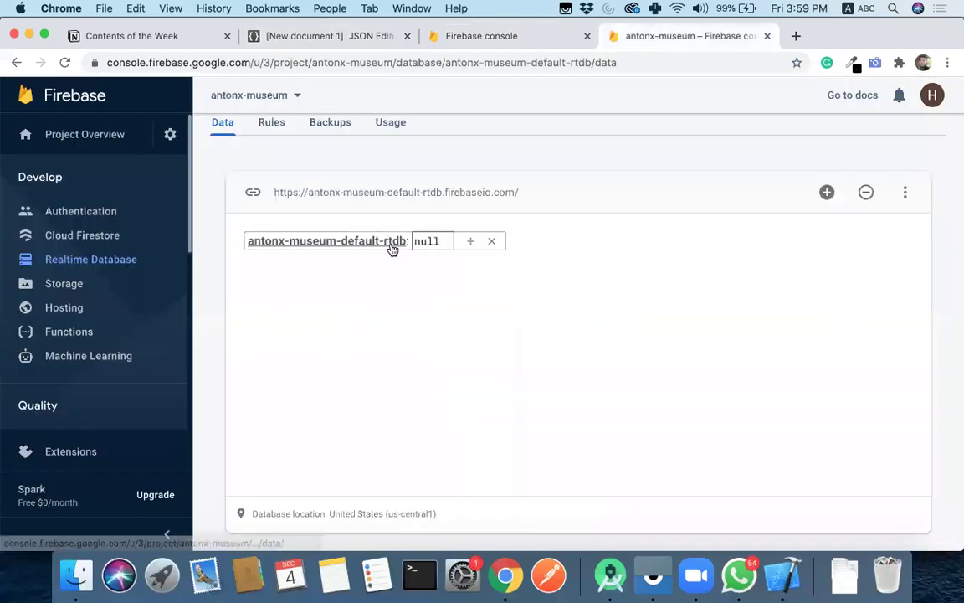
left_click(469, 243)
type("anme")
key("BackSpace")
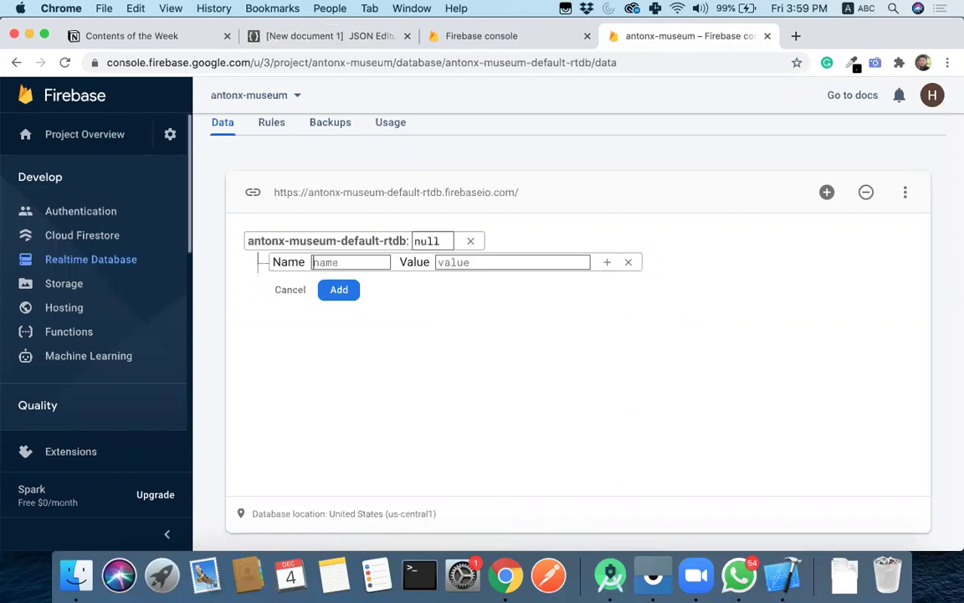
type("info")
key("BackSpace")
key("BackSpace")
key("BackSpace")
key("BackSpace")
type("stdu")
key("BackSpace")
type("dent")
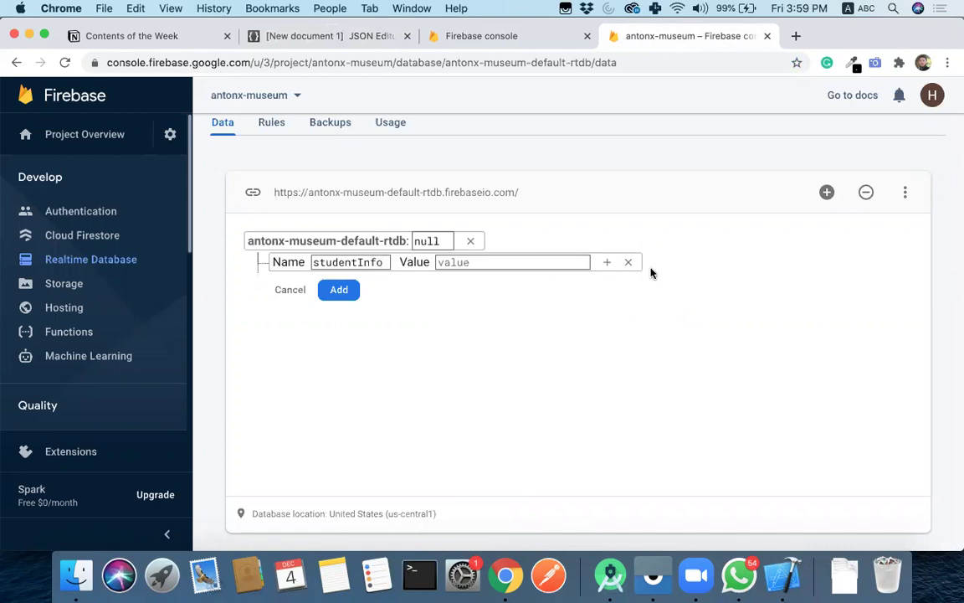
left_click(607, 262)
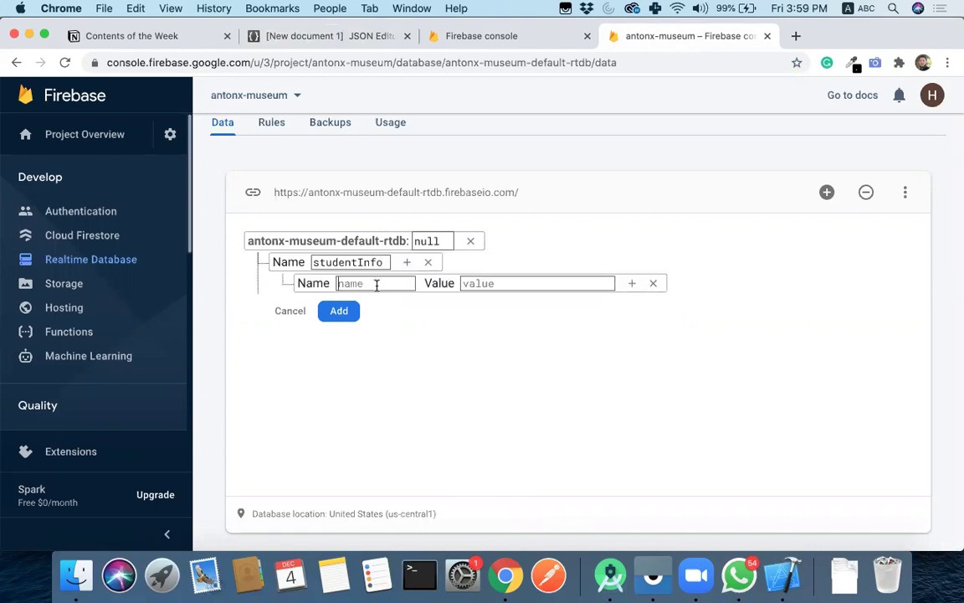
type("name")
key("Tab")
type("Haroon")
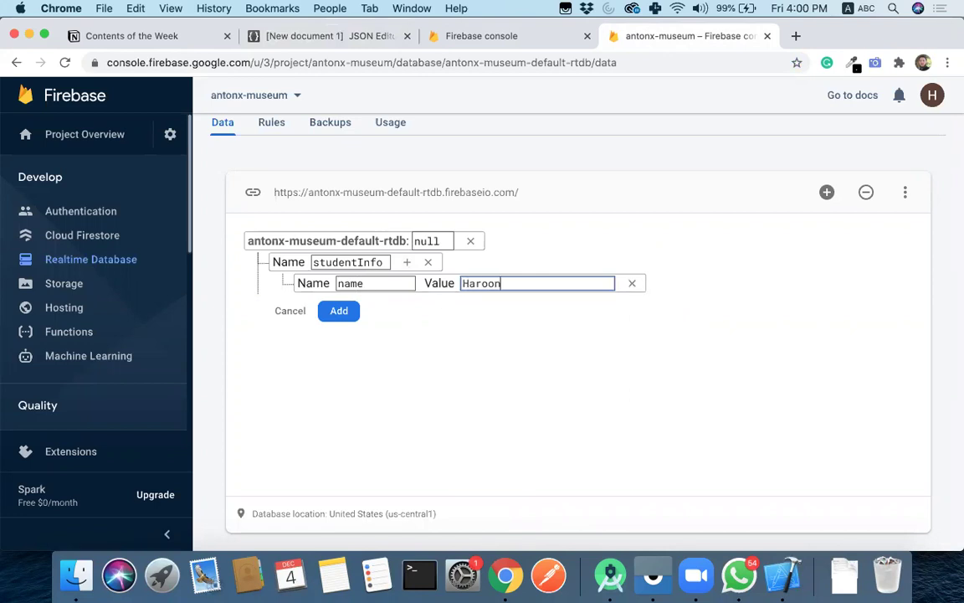
- Add a nested address with house, streetNo and city values under studentInfo, then save
left_click(407, 262)
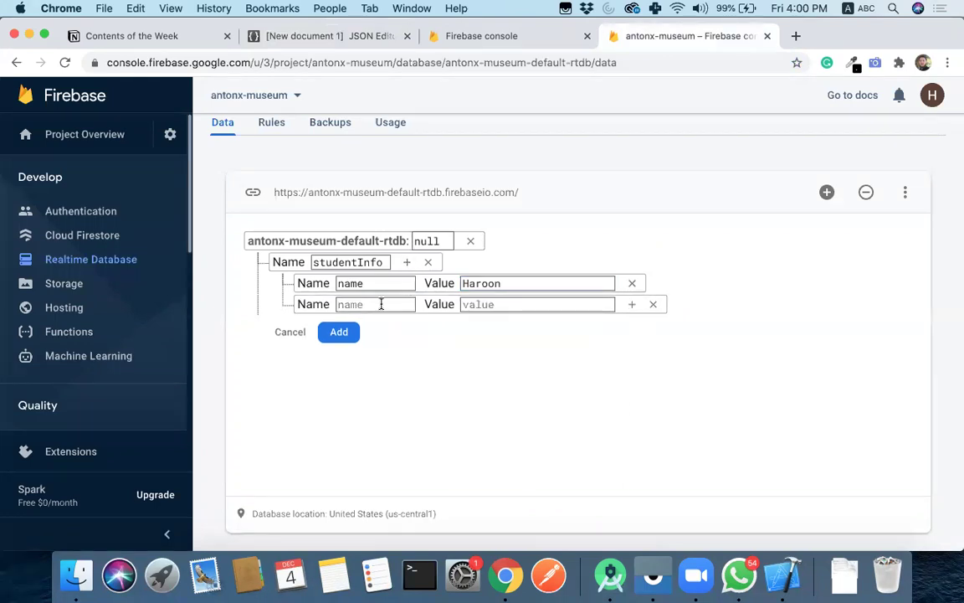
type("address")
left_click(633, 306)
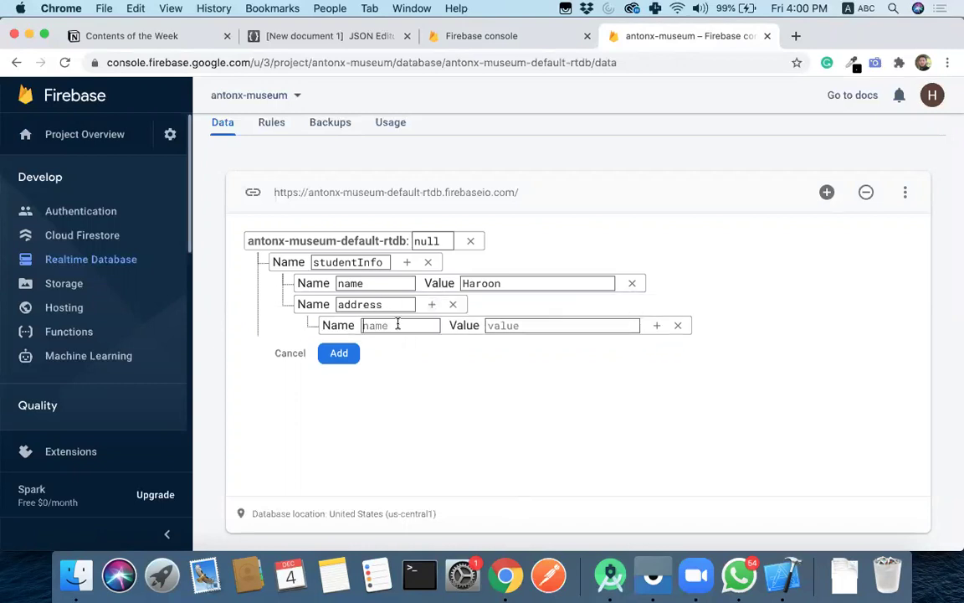
type("house")
key("Tab")
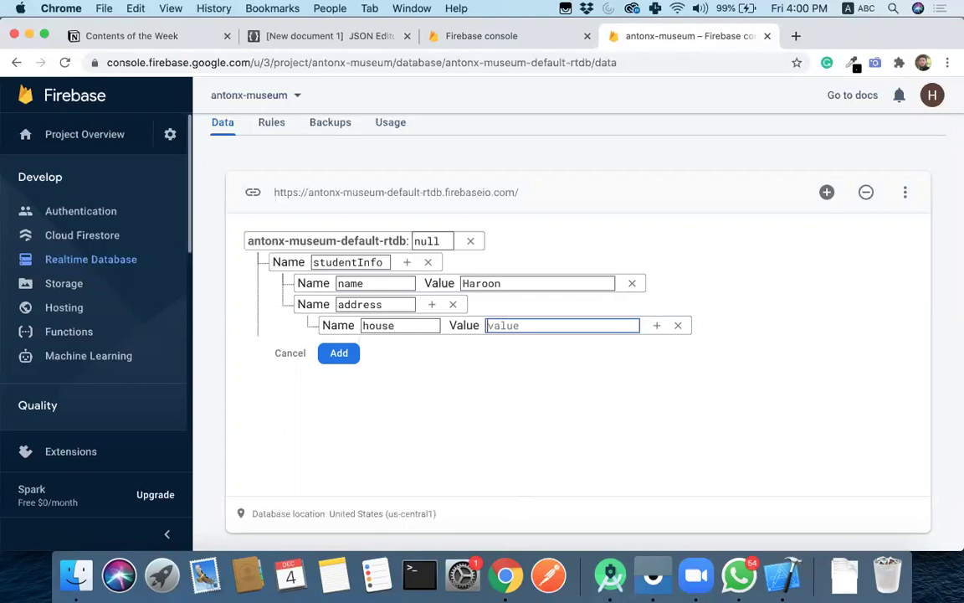
type("20")
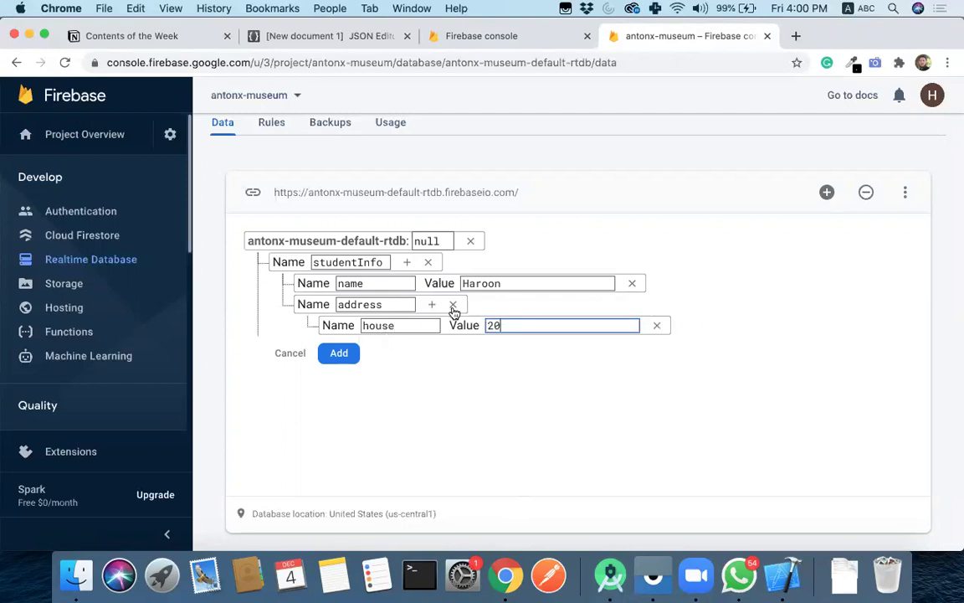
left_click(432, 304)
type("s")
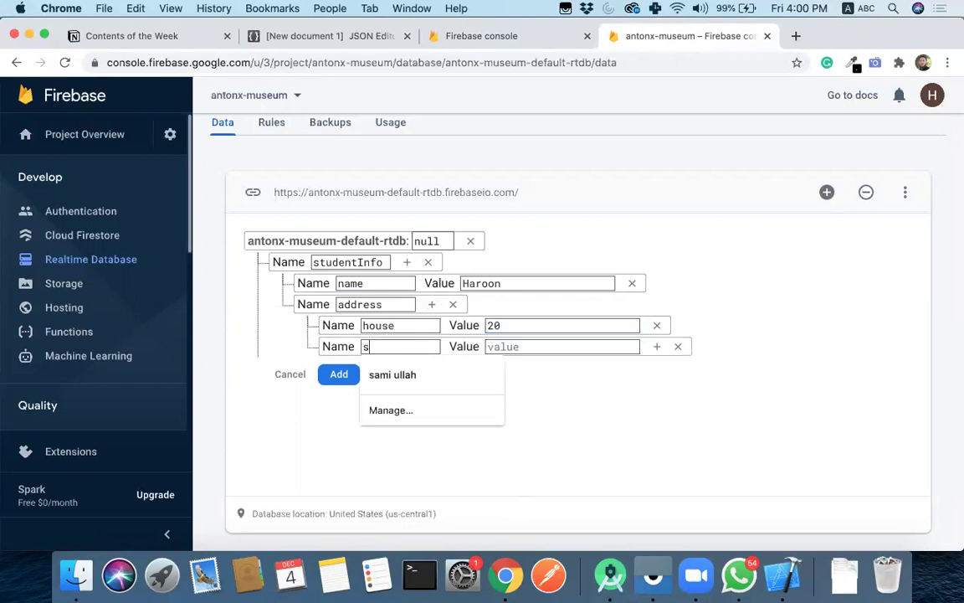
type("treetNo")
key("Tab")
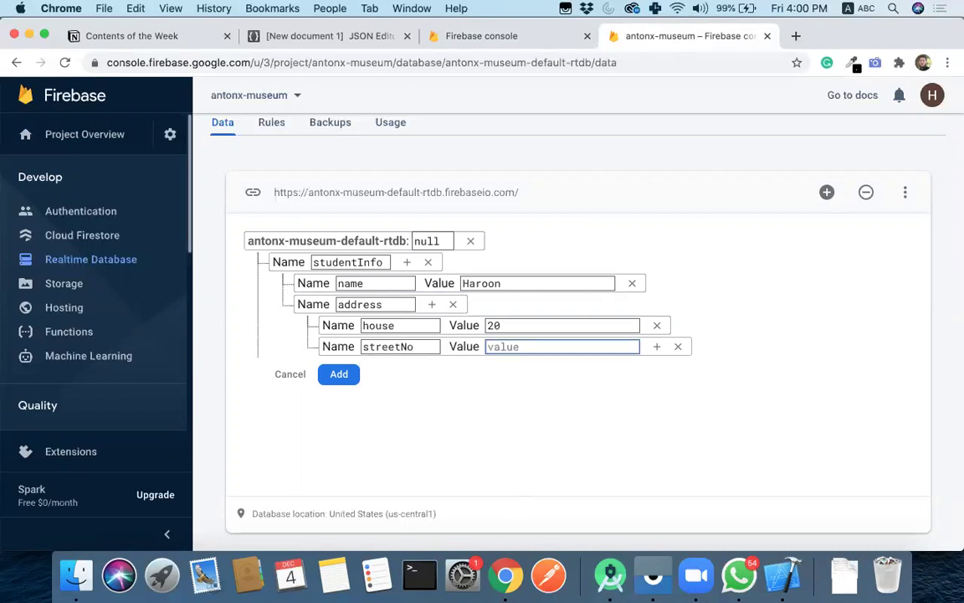
type("2")
key("BackSpace")
type("5")
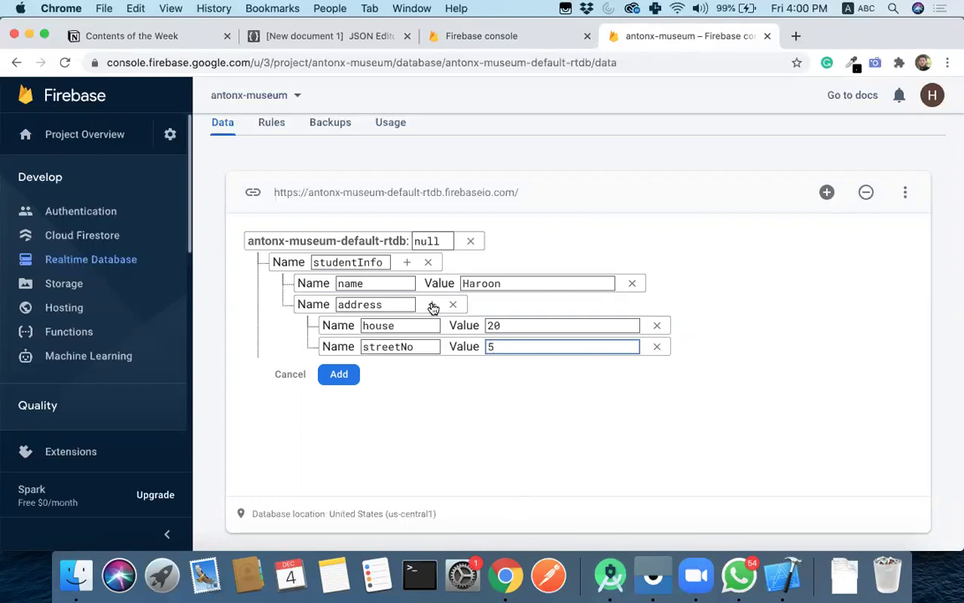
left_click(432, 305)
type("city")
key("Tab")
type("Peshawar")
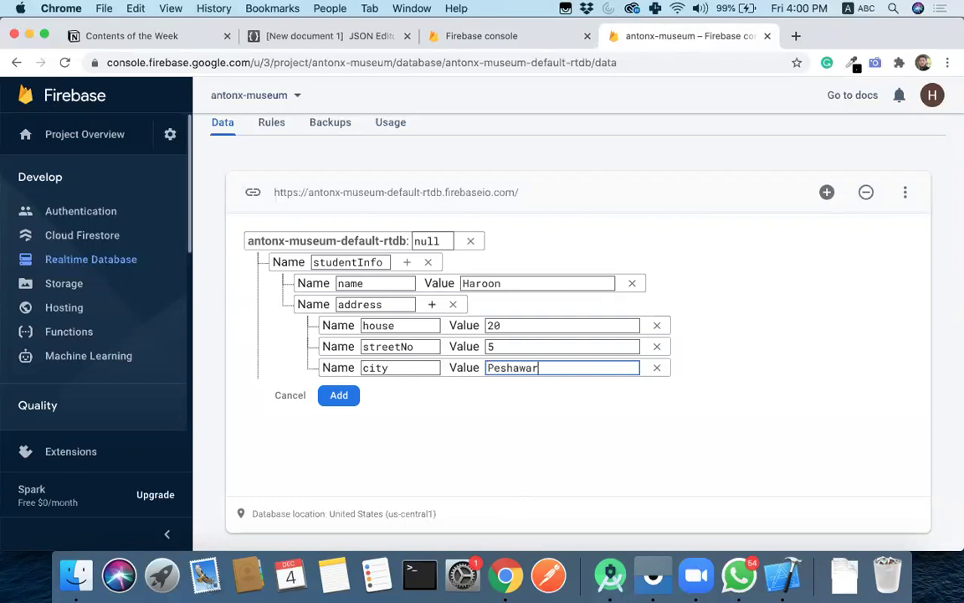
left_click(340, 395)
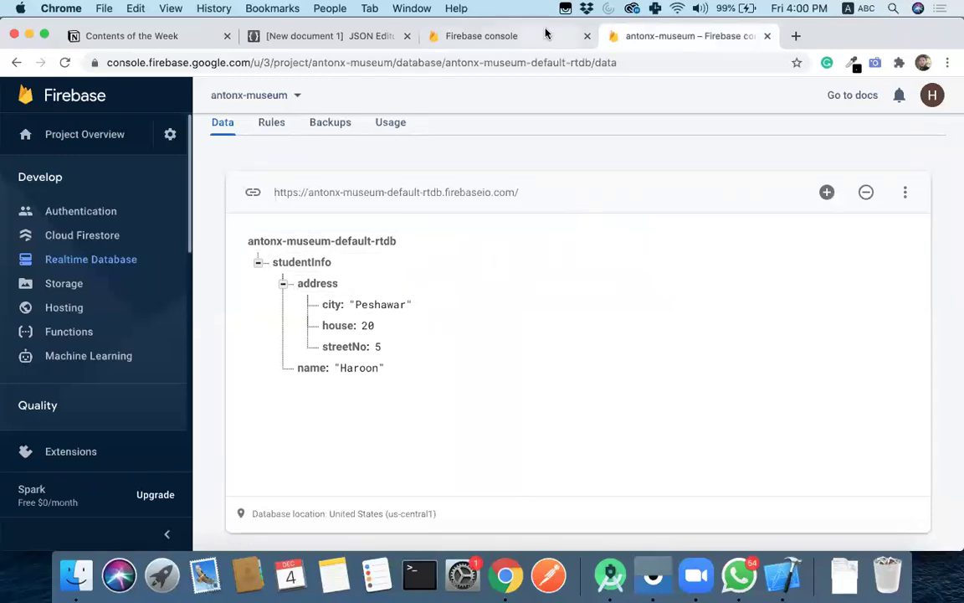
- Glance at the sample JSON and the Firebase projects overview, then return to the antonx-museum database
left_click(303, 35)
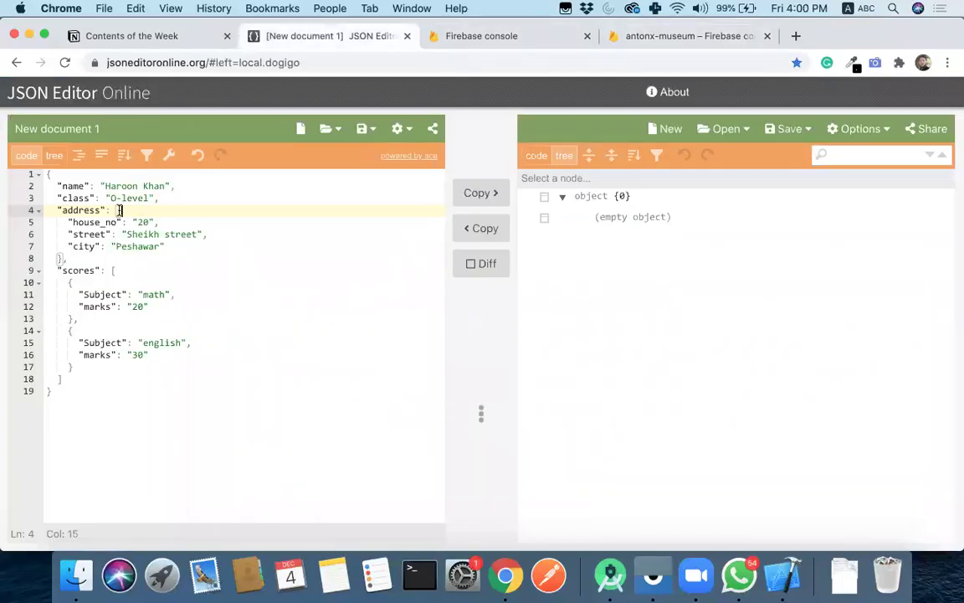
left_click(502, 37)
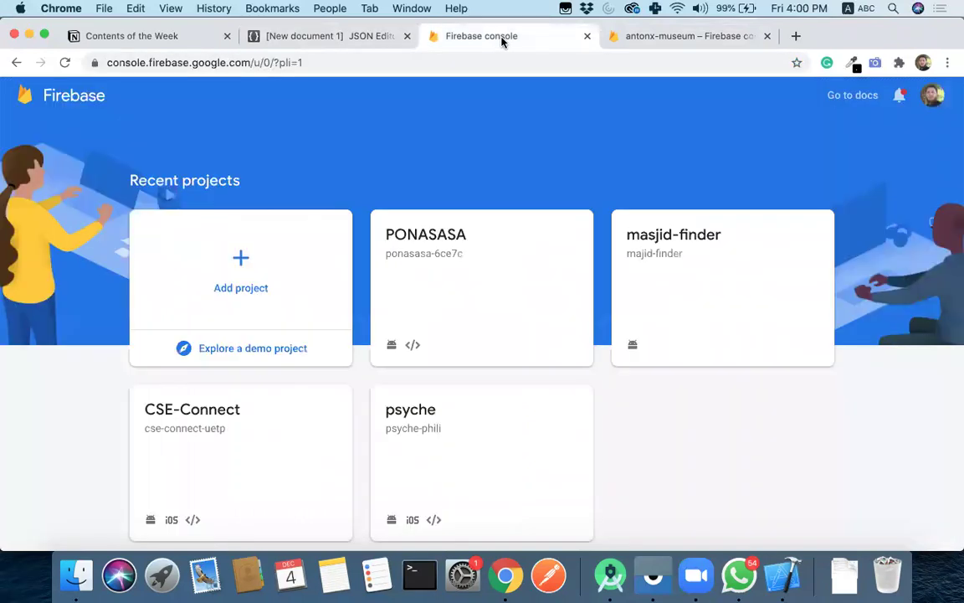
left_click(678, 38)
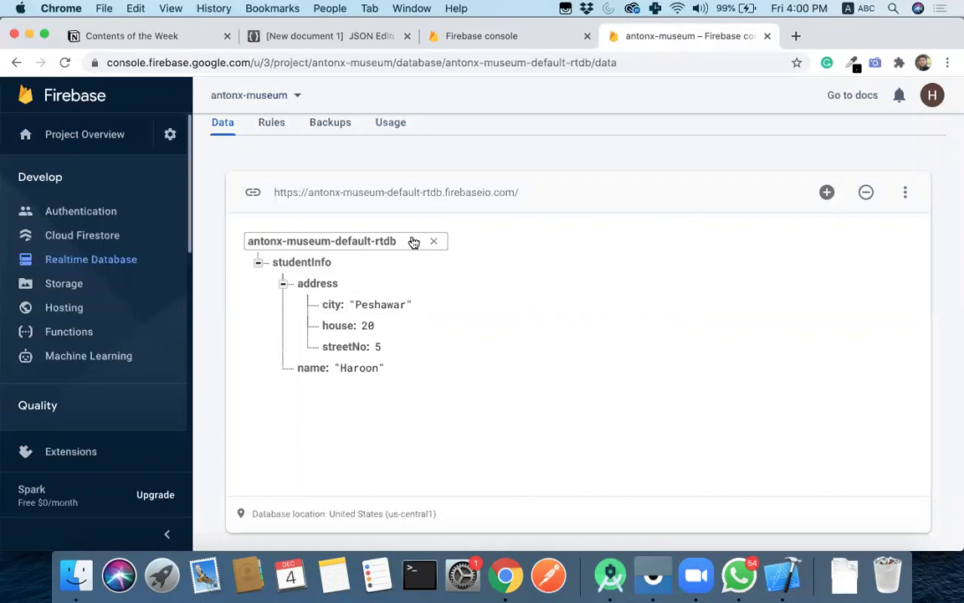
- Collapse and re-expand studentInfo and address to show city Peshawar, then go to Cloud Firestore
left_click(283, 284)
left_click(258, 263)
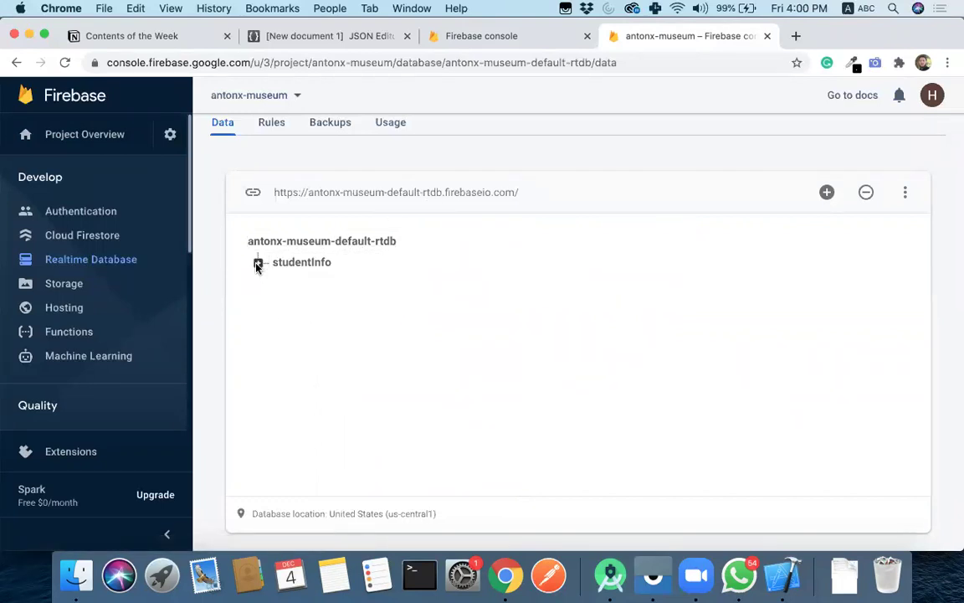
left_click(257, 262)
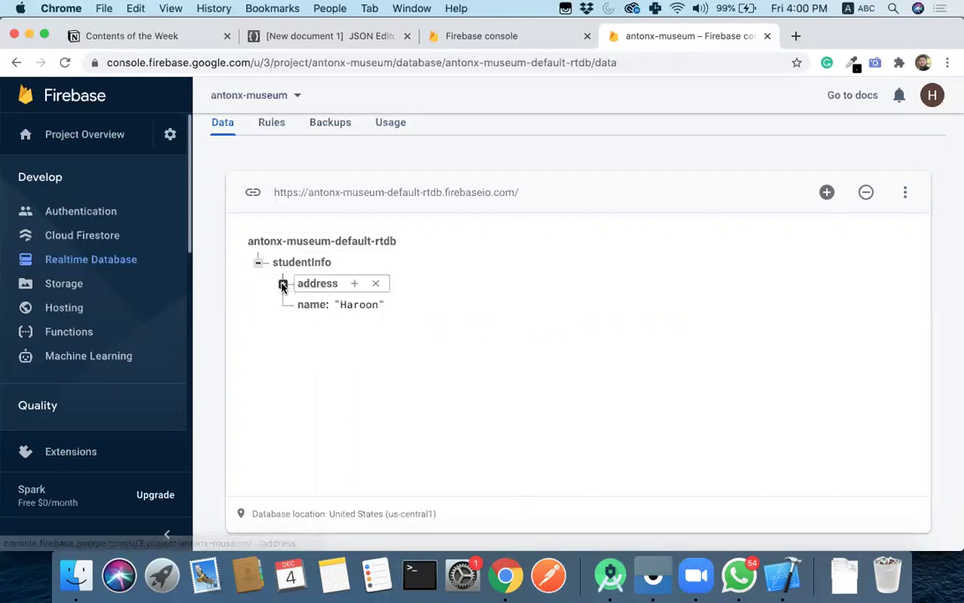
left_click(283, 284)
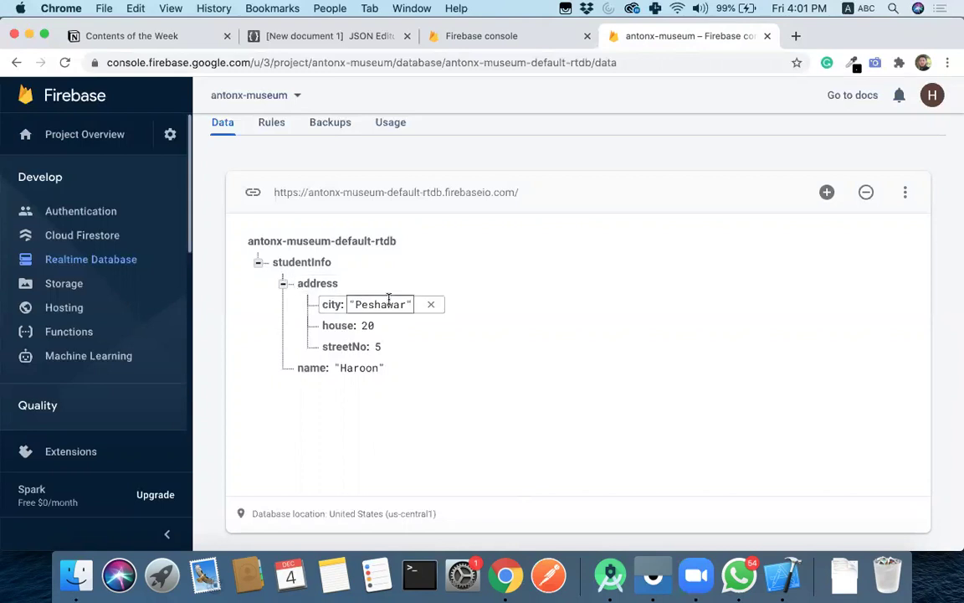
left_click(351, 304)
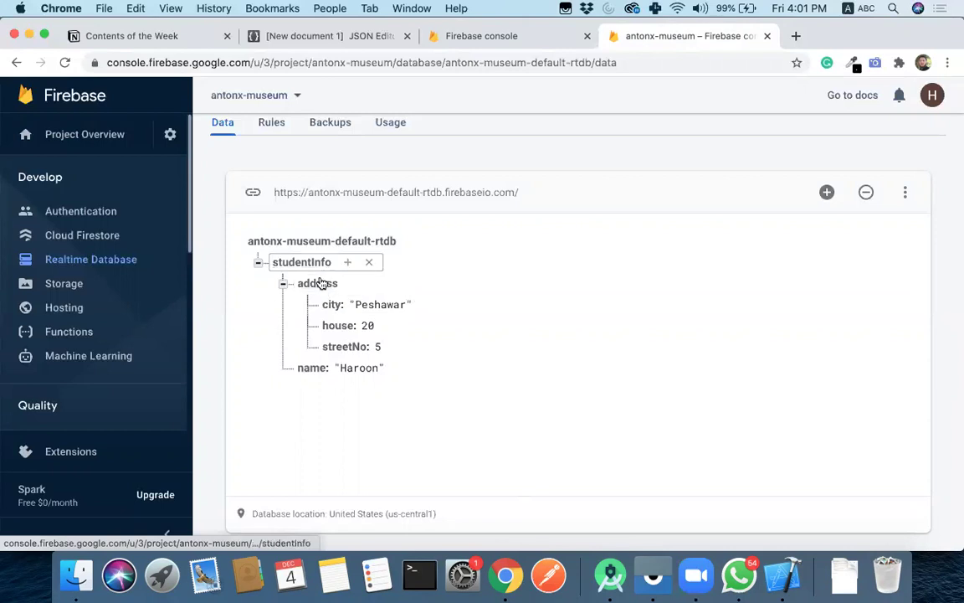
left_click(97, 239)
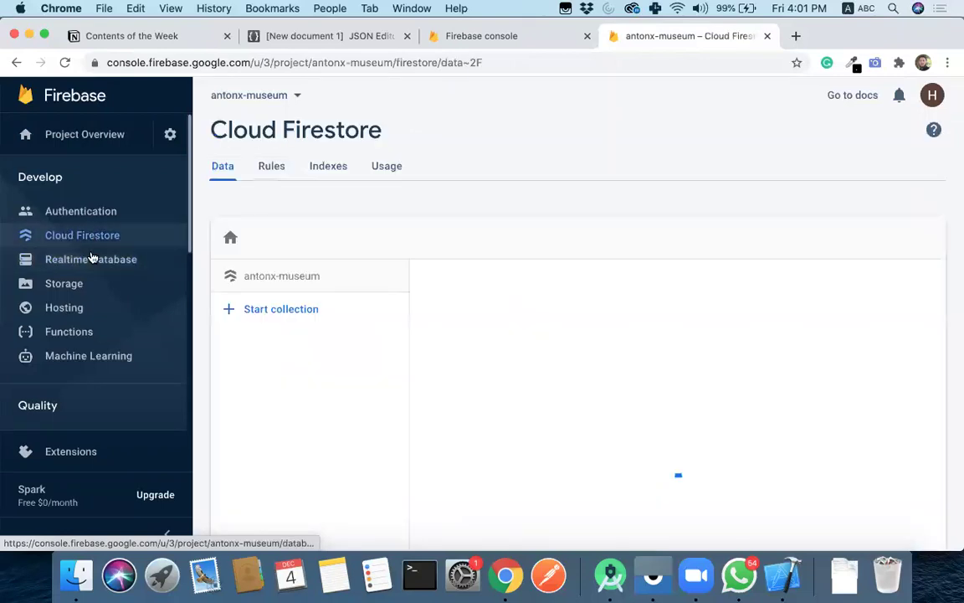
- Start a new Firestore collection with the ID 'museums'
left_click(289, 310)
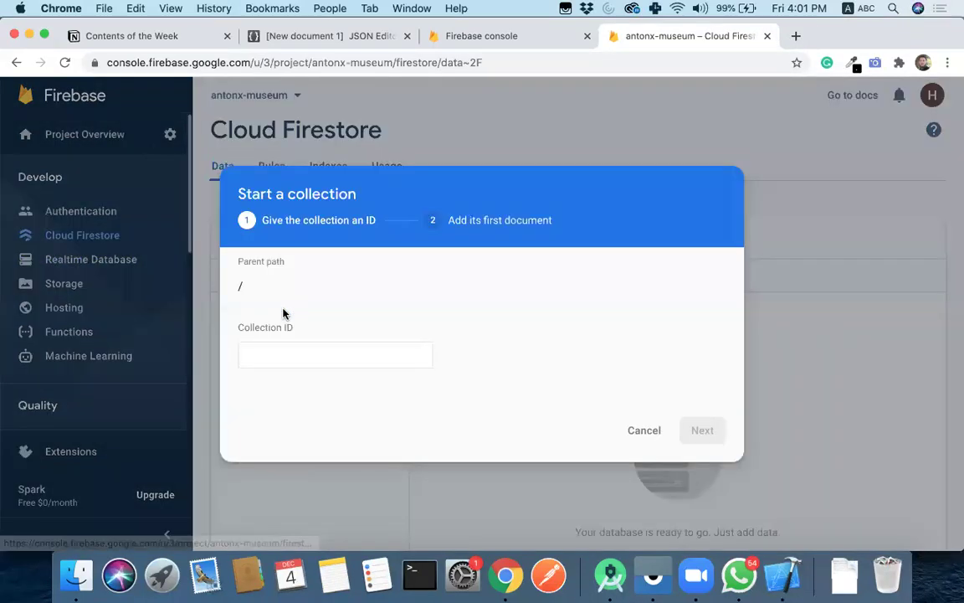
left_click(340, 354)
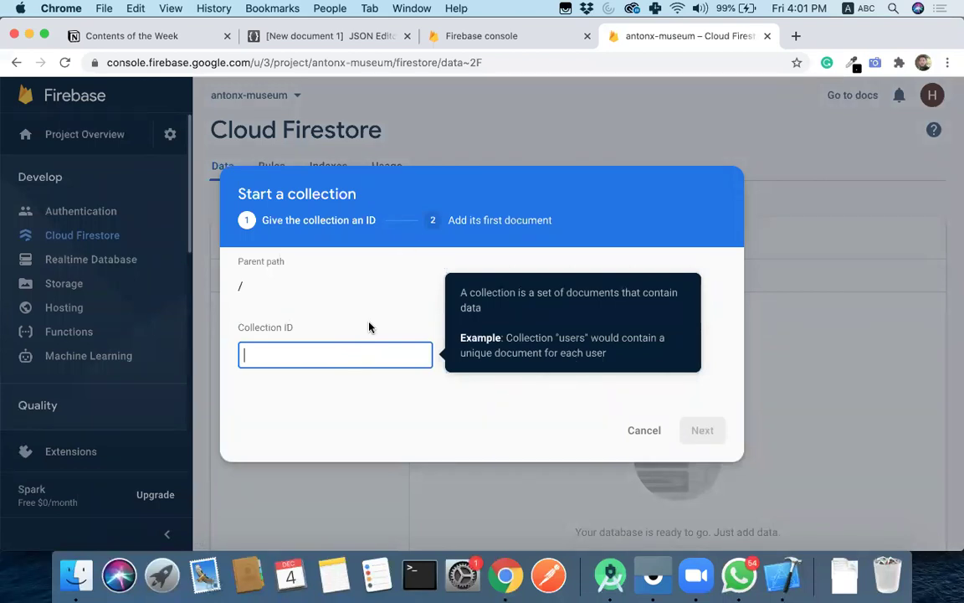
type("museusm")
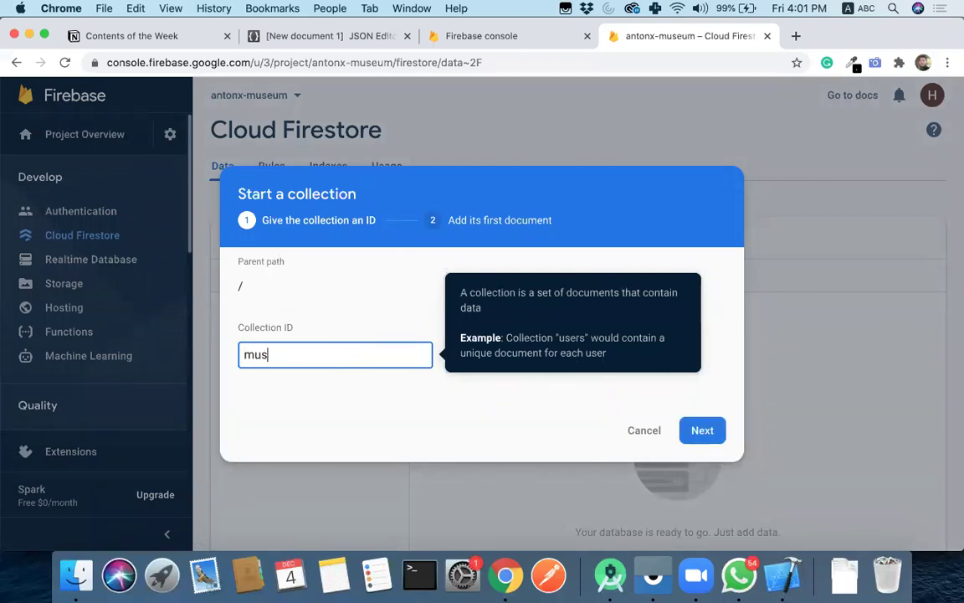
key("BackSpace")
key("BackSpace")
type("ms")
left_click(703, 430)
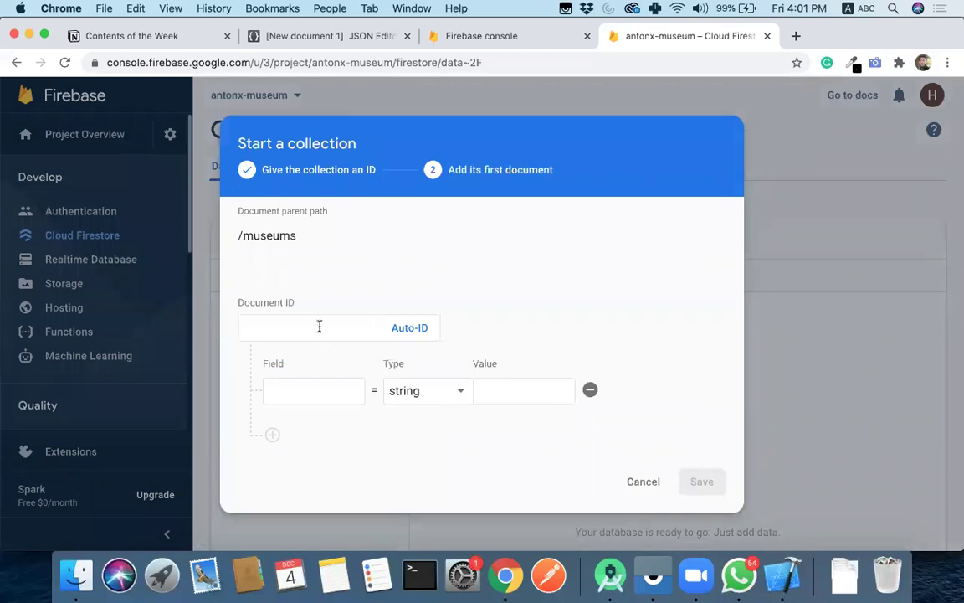
- Give the collection an auto-ID first document with field name = 'Peshawar Museum' and save it
left_click(419, 328)
left_click(322, 387)
type("name")
key("Tab")
key("Tab")
type("Peshawar Musue")
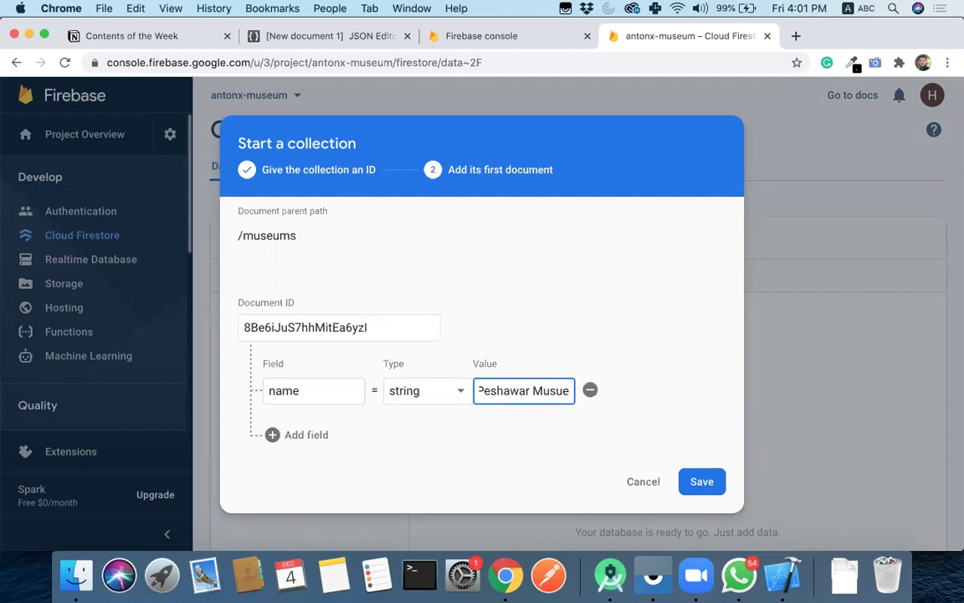
key("BackSpace")
key("BackSpace")
type("eum")
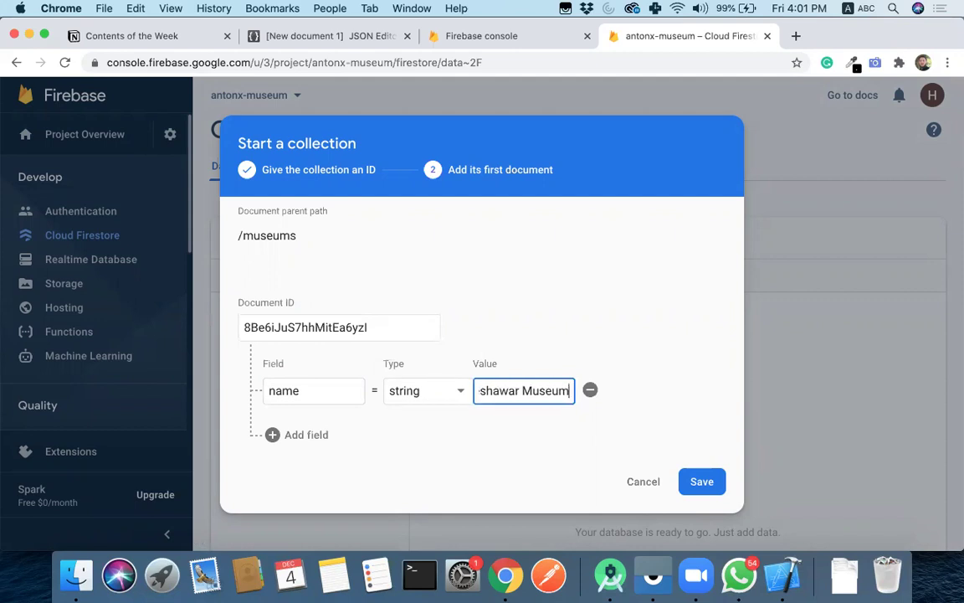
key("Escape")
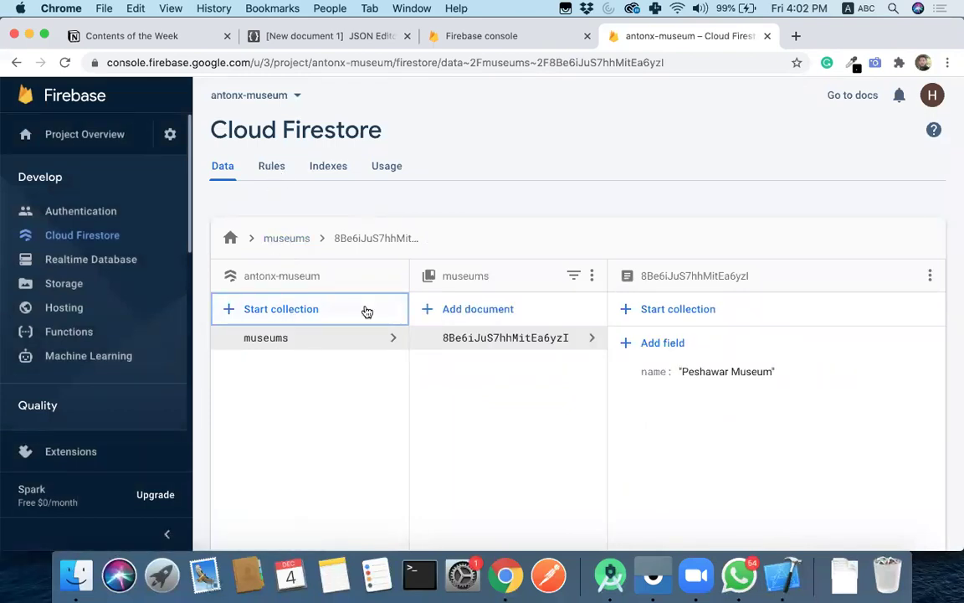
left_click(95, 262)
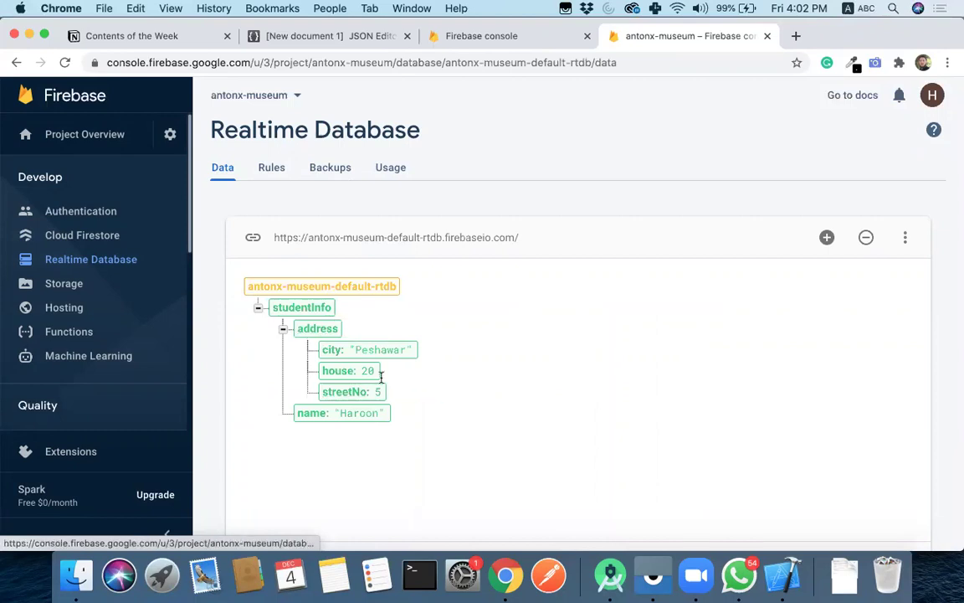
- Switch briefly to Cloud Firestore, then back to the Realtime Database and scroll to the studentInfo tree
left_click(94, 238)
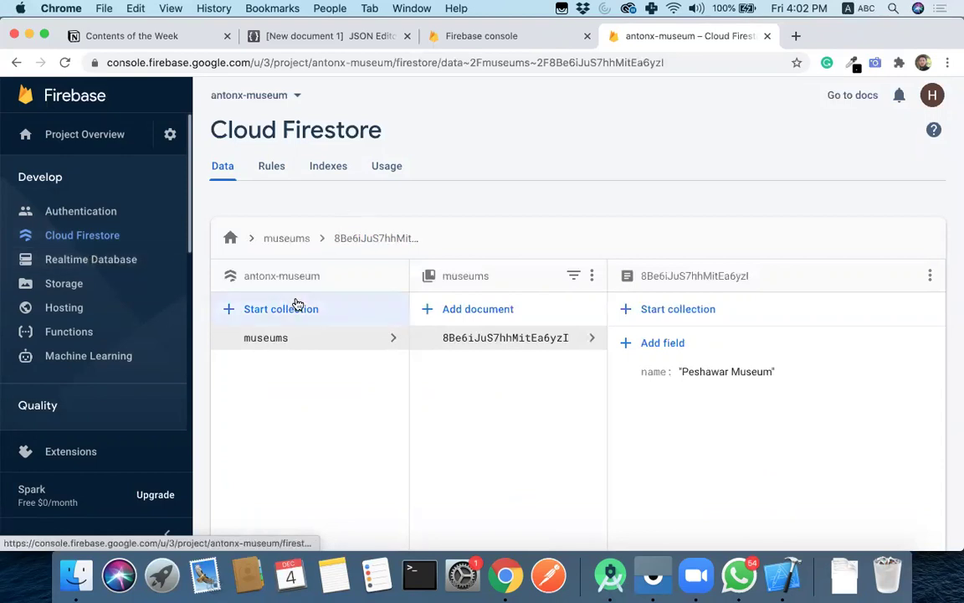
left_click(95, 254)
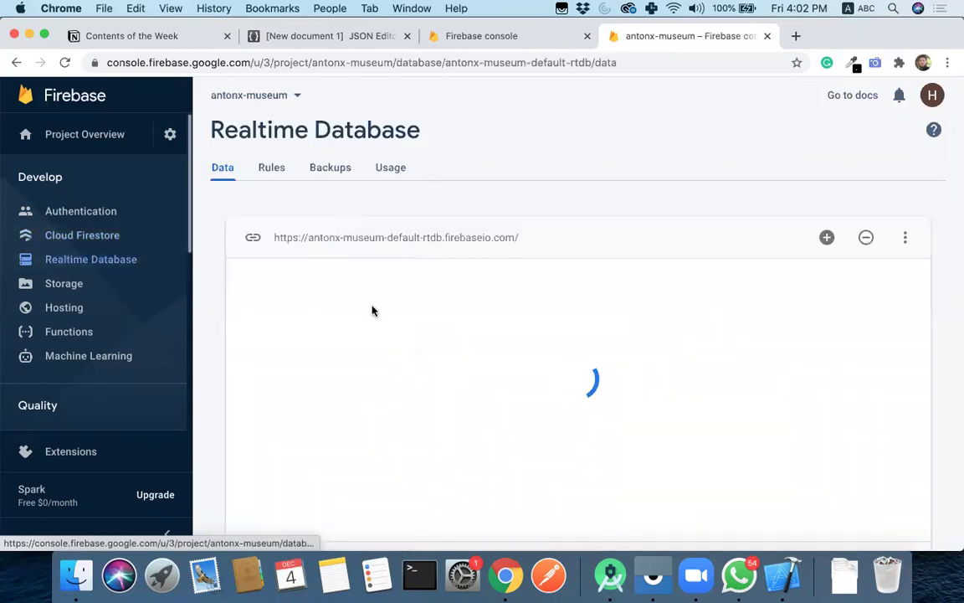
scroll(384, 366, "down", 2)
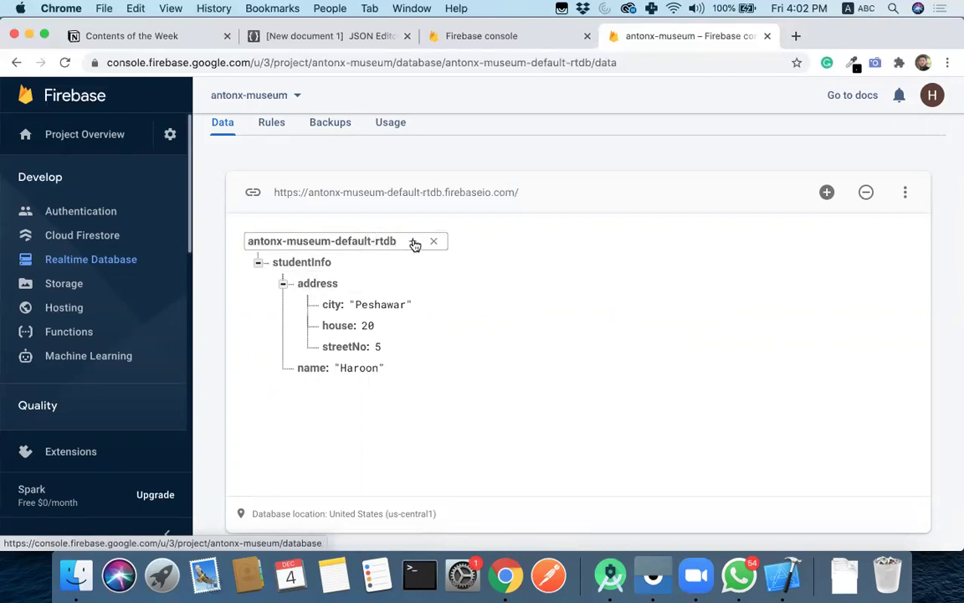
- Add a root child teacherInfo holding name = 'Teacher name', then collapse studentInfo and teacherInfo
left_click(414, 243)
type("teacherInfo")
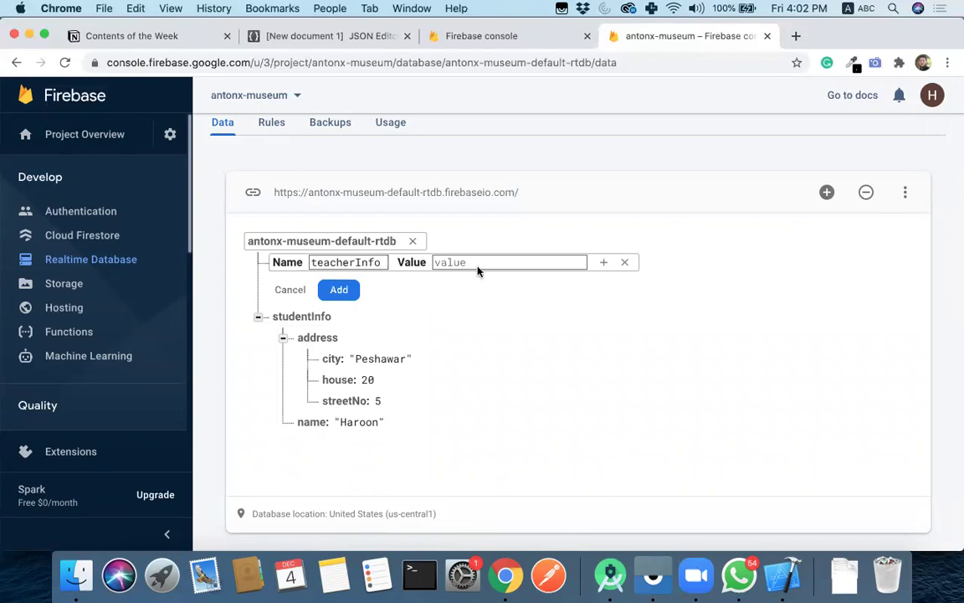
left_click(603, 263)
type("name")
left_click(502, 283)
type("Teacher name")
left_click(337, 311)
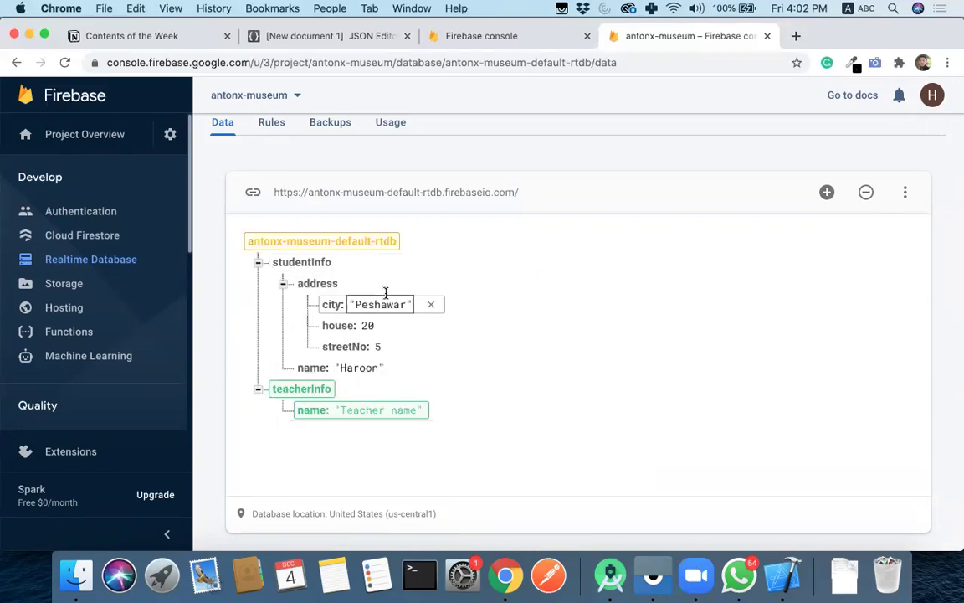
left_click(259, 262)
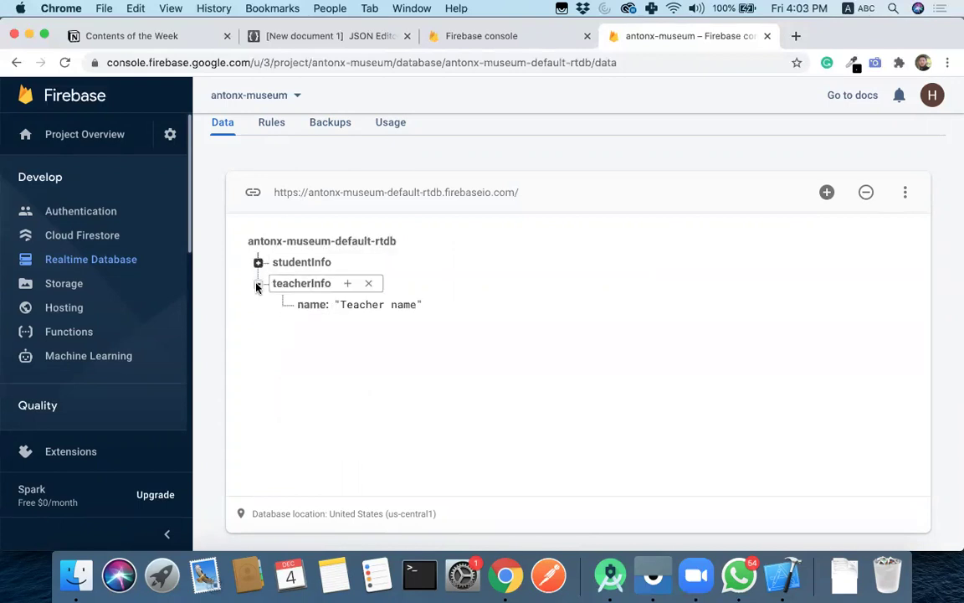
left_click(258, 286)
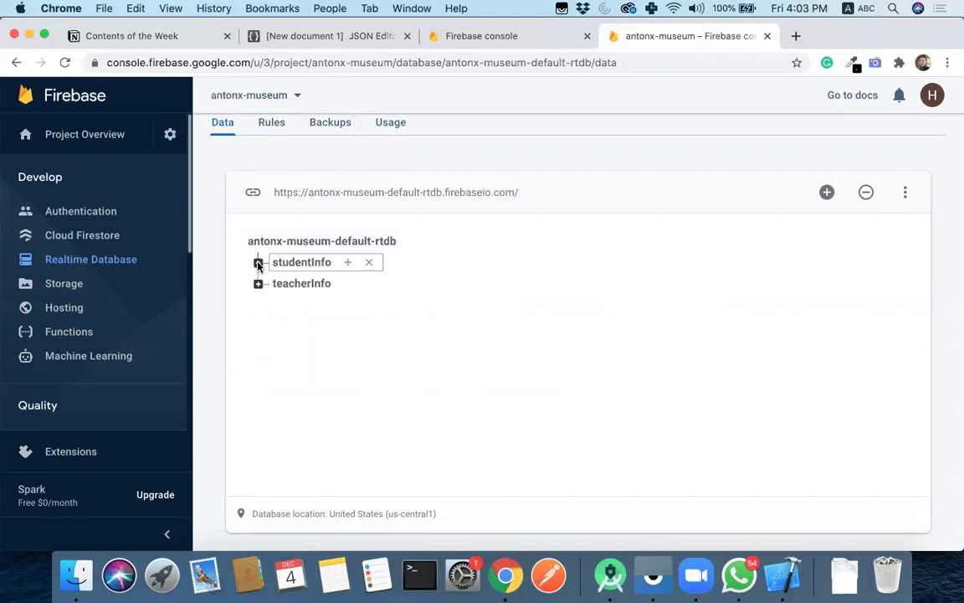
- In Cloud Firestore, add an auto-ID museums document with name = 'Haripure museum' and save it
left_click(90, 238)
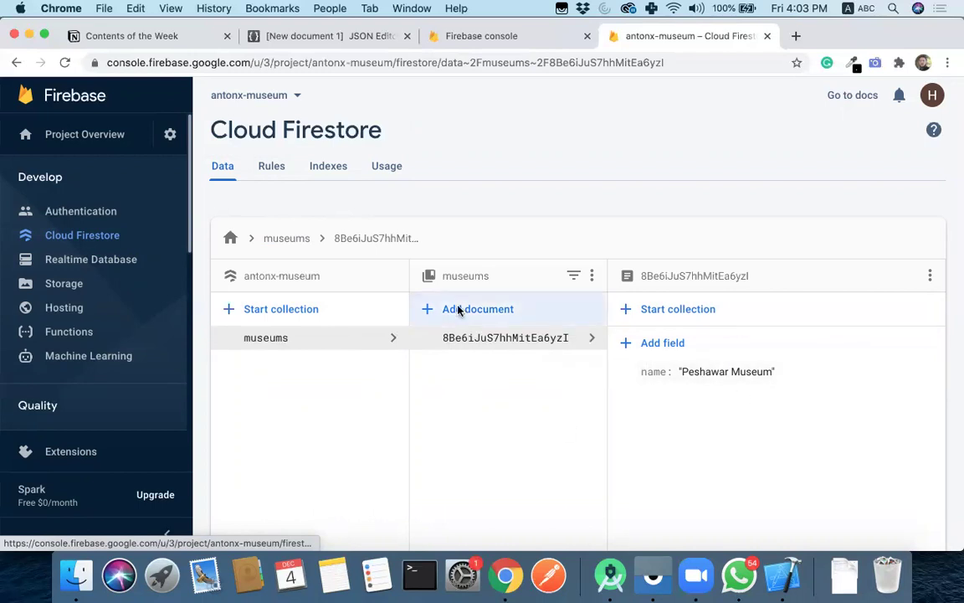
left_click(422, 309)
left_click(407, 289)
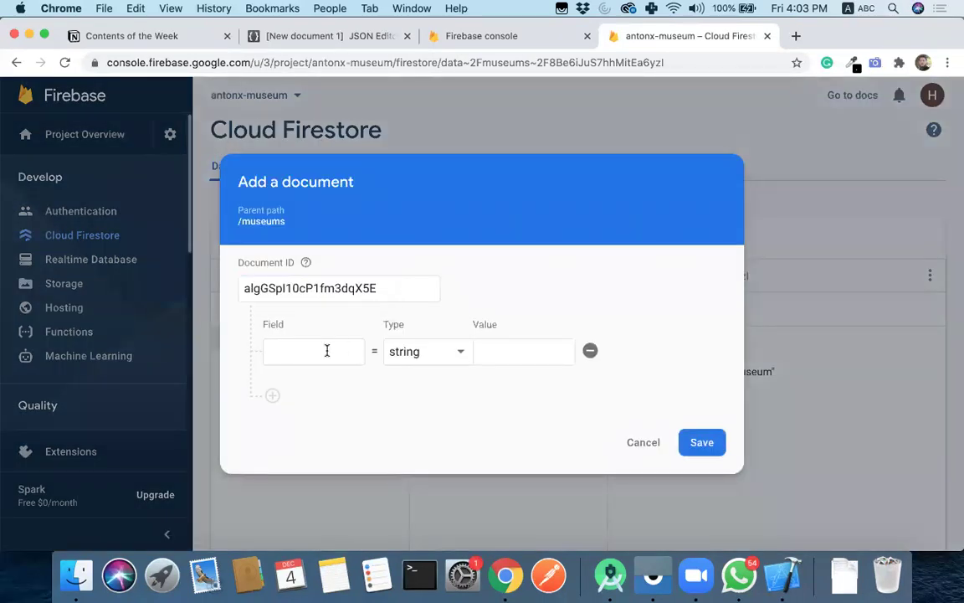
left_click(326, 351)
type("name")
key("Tab")
key("Tab")
type("Haripure m")
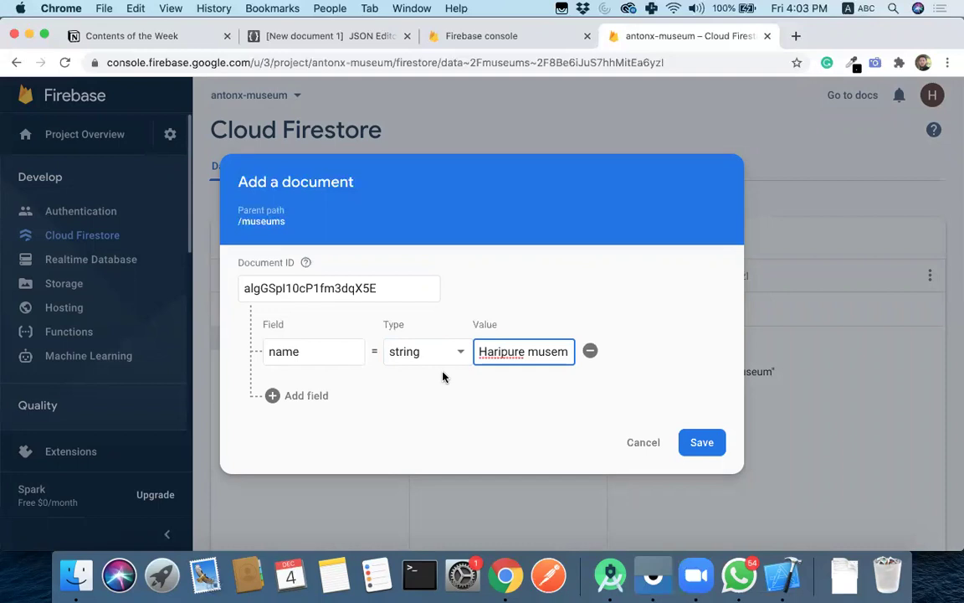
type("useum")
left_click(719, 443)
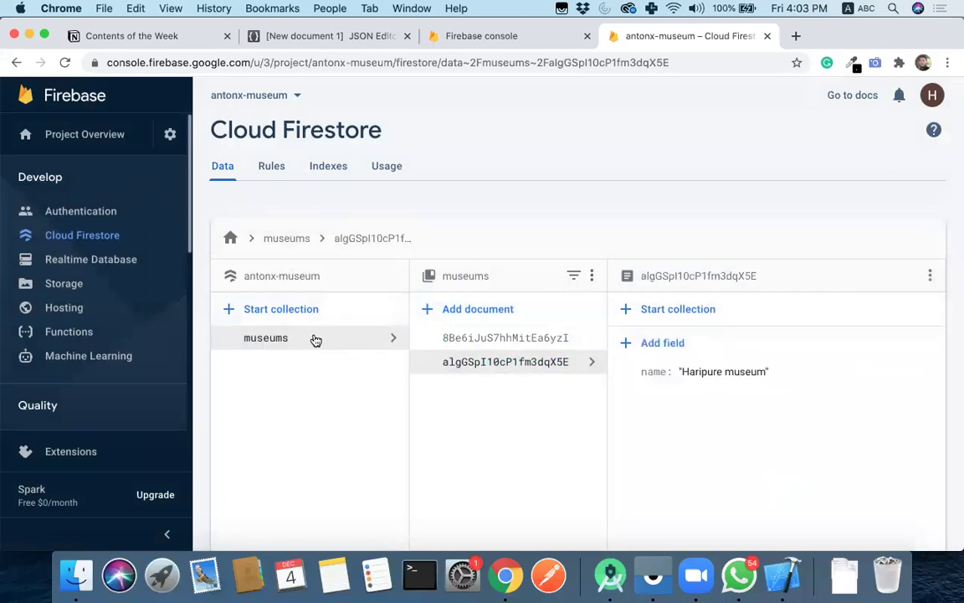
- Review the Peshawar Museum and Haripure museum documents in turn
left_click(500, 339)
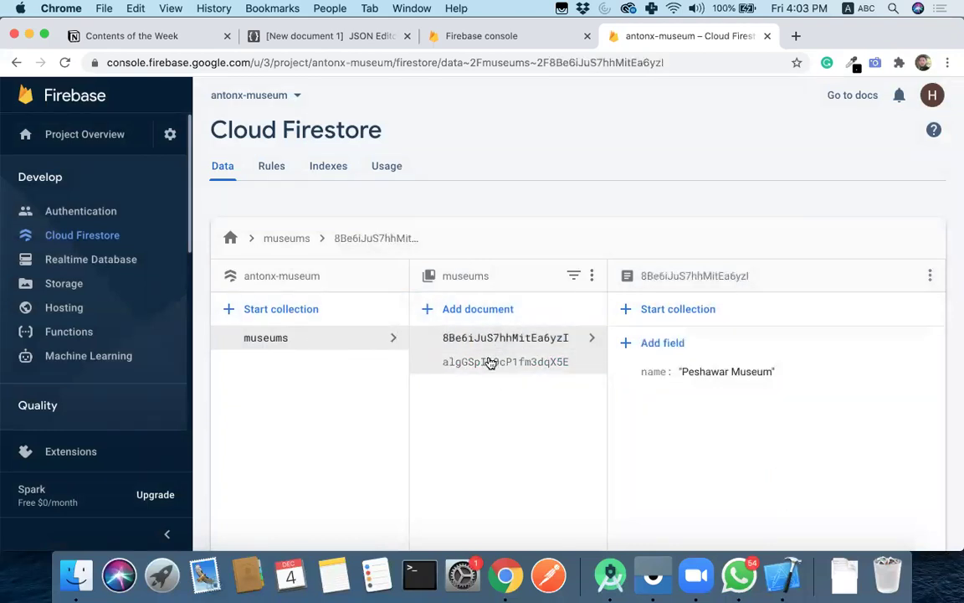
left_click(490, 362)
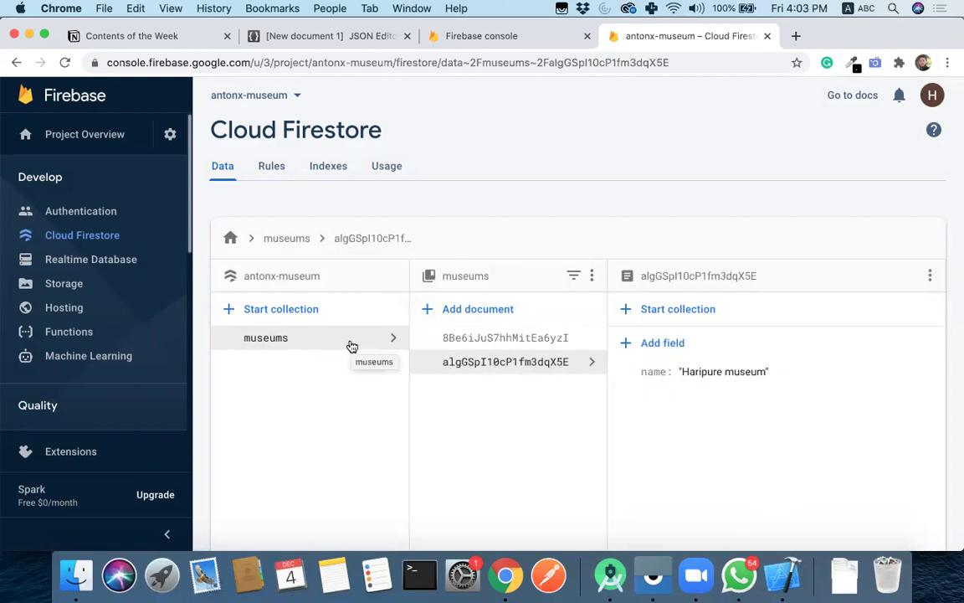
left_click(467, 339)
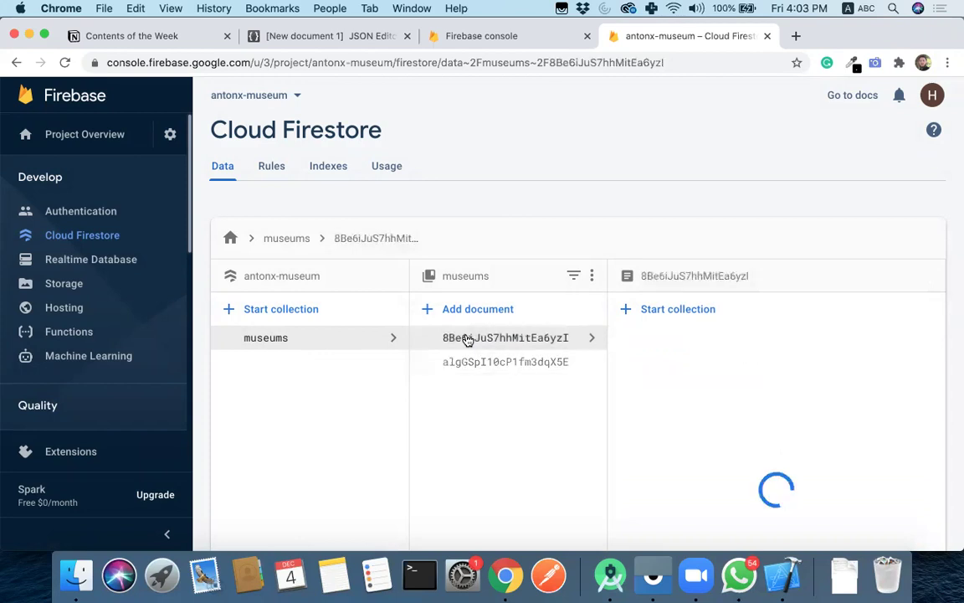
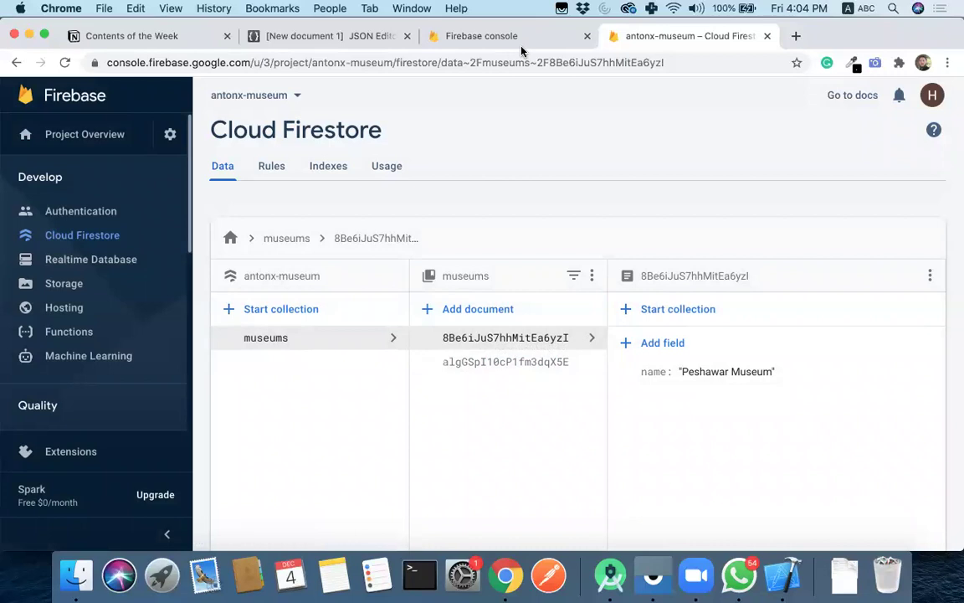
- In Android Studio, widen the editor and open the DatabaseService class to see the sample museums
left_click(610, 575)
left_click_drag(370, 172, 169, 169)
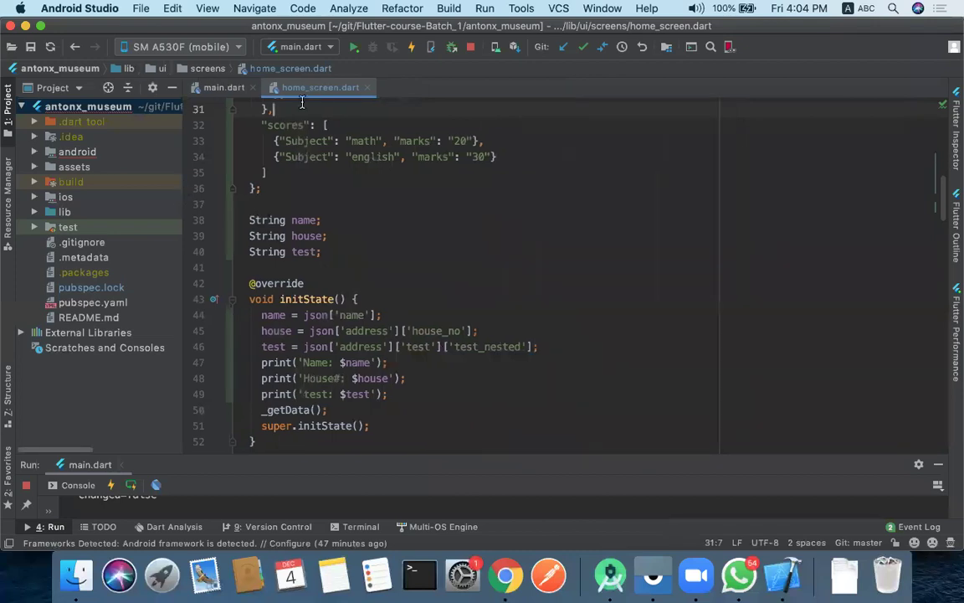
scroll(376, 169, "up", 10)
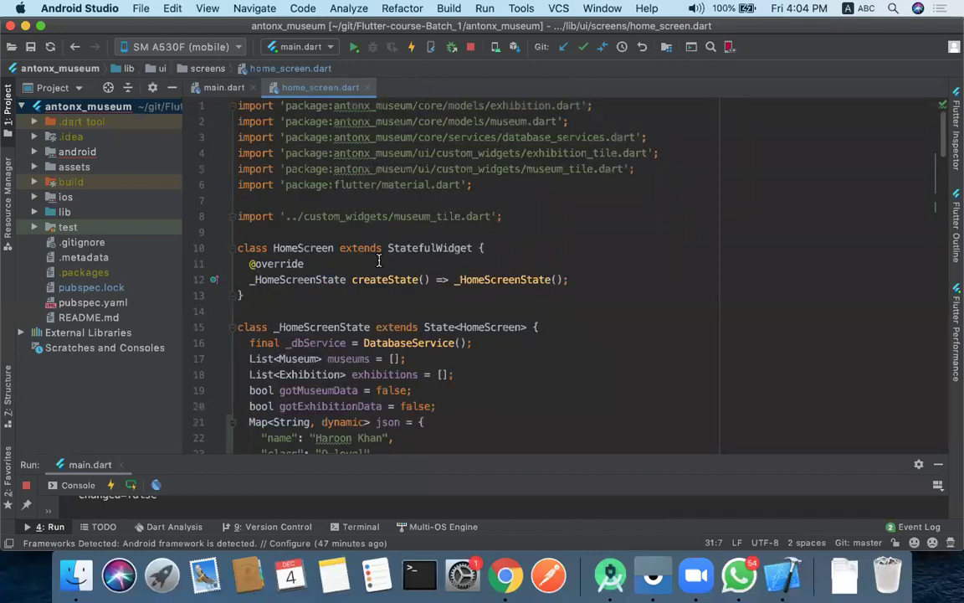
scroll(379, 261, "down", 3)
left_click(400, 222, "super")
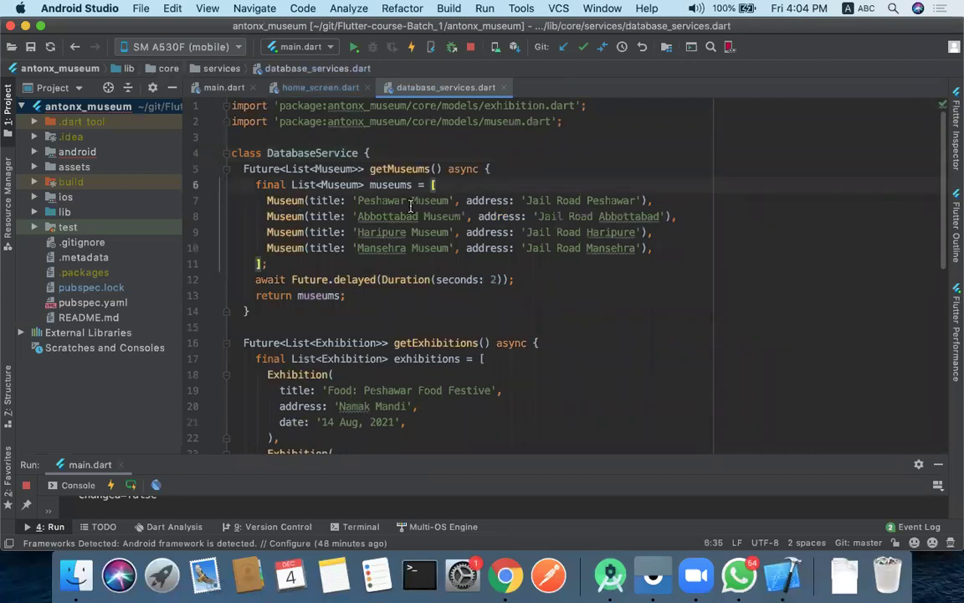
- Inspect the Peshawar Museum entry's title and address, then open the Museum model's imgUrl field
left_click_drag(357, 201, 448, 201)
left_click(448, 201)
double_click(331, 201)
left_click_drag(527, 201, 635, 200)
left_click(634, 201)
left_click(491, 202)
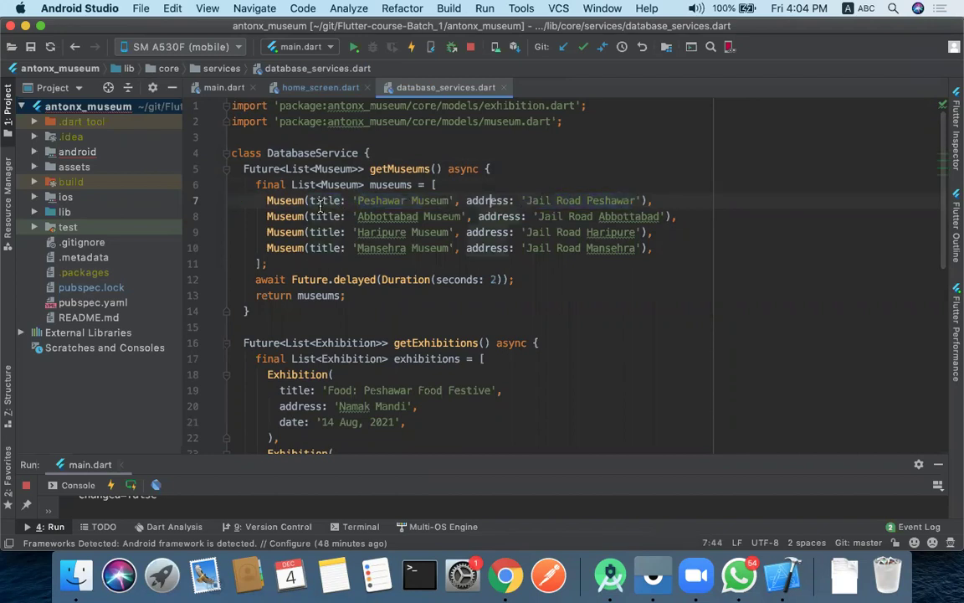
left_click(285, 202, "super")
double_click(294, 153)
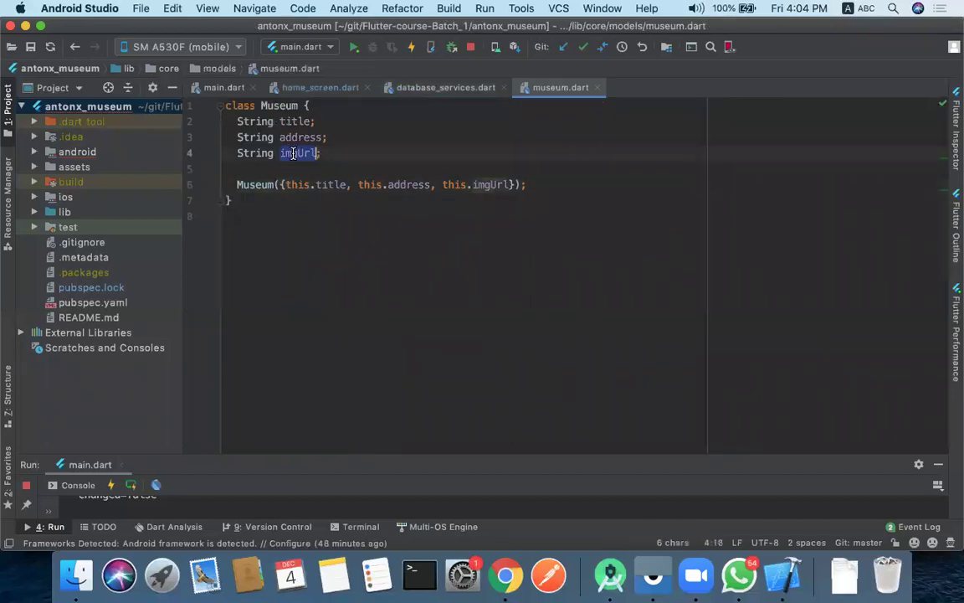
- Back in Firebase, delete the Peshawar Museum document from museums, keeping the collection itself
left_click(505, 582)
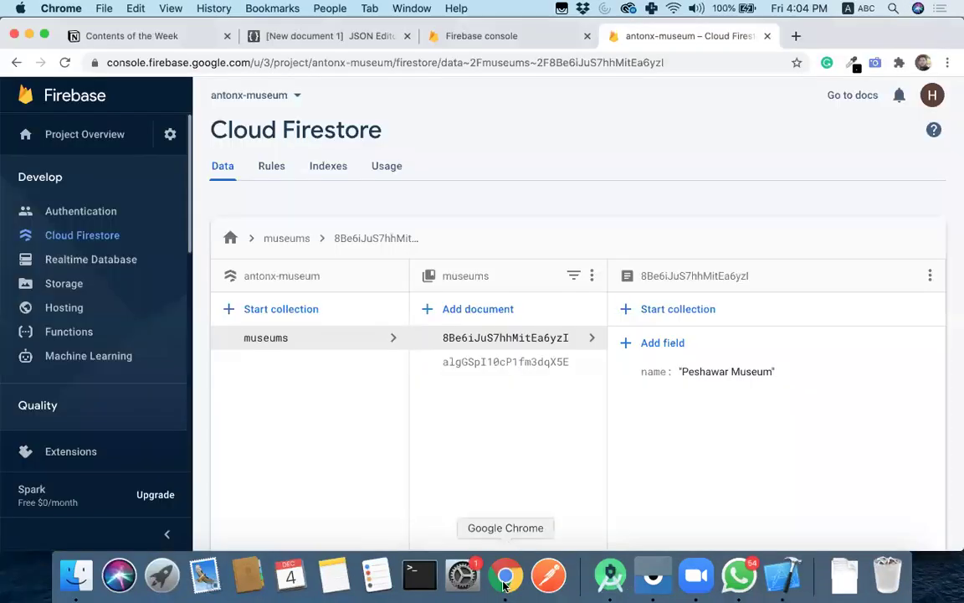
left_click(592, 276)
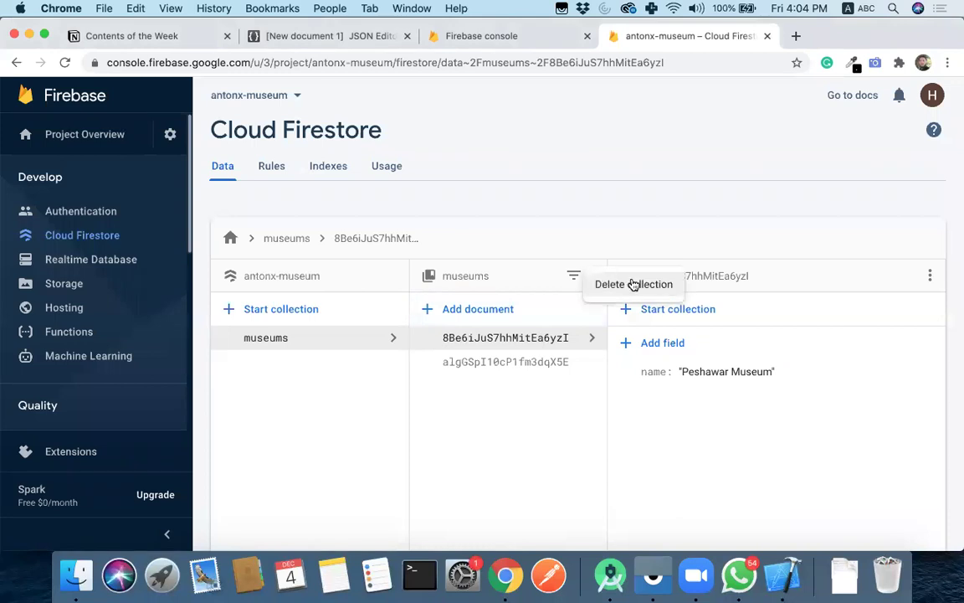
left_click(633, 285)
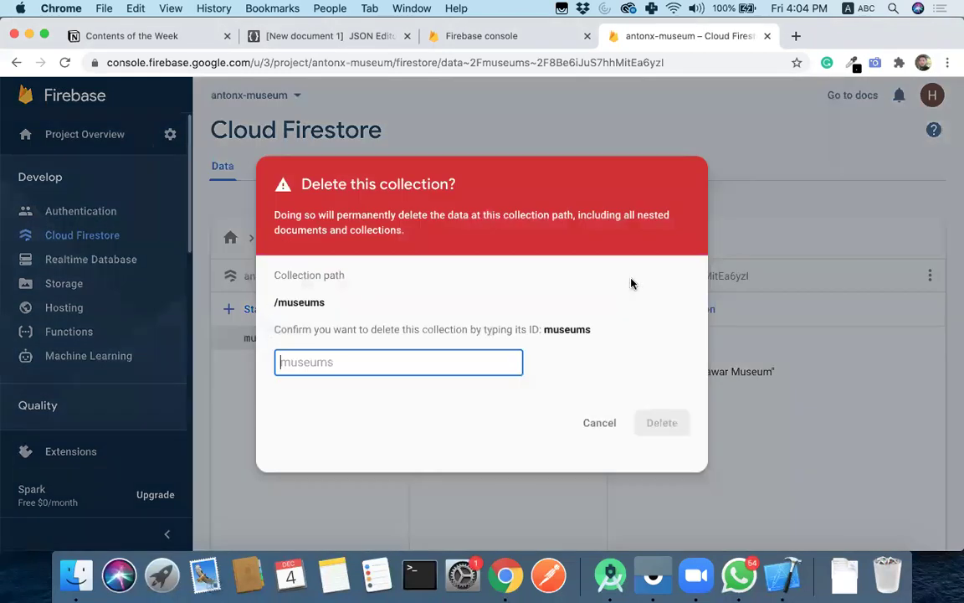
left_click(601, 422)
left_click(930, 275)
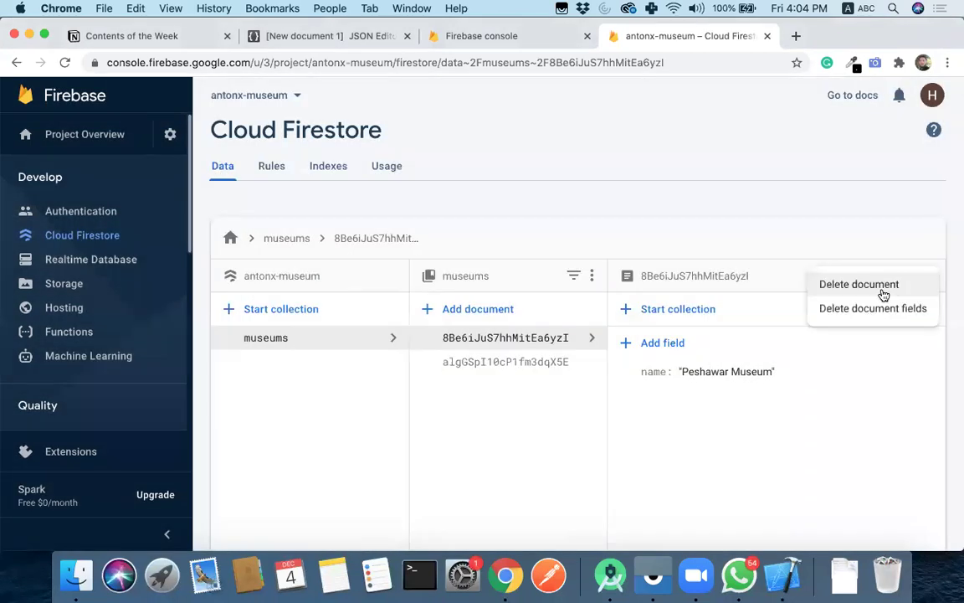
left_click(883, 293)
left_click(658, 382)
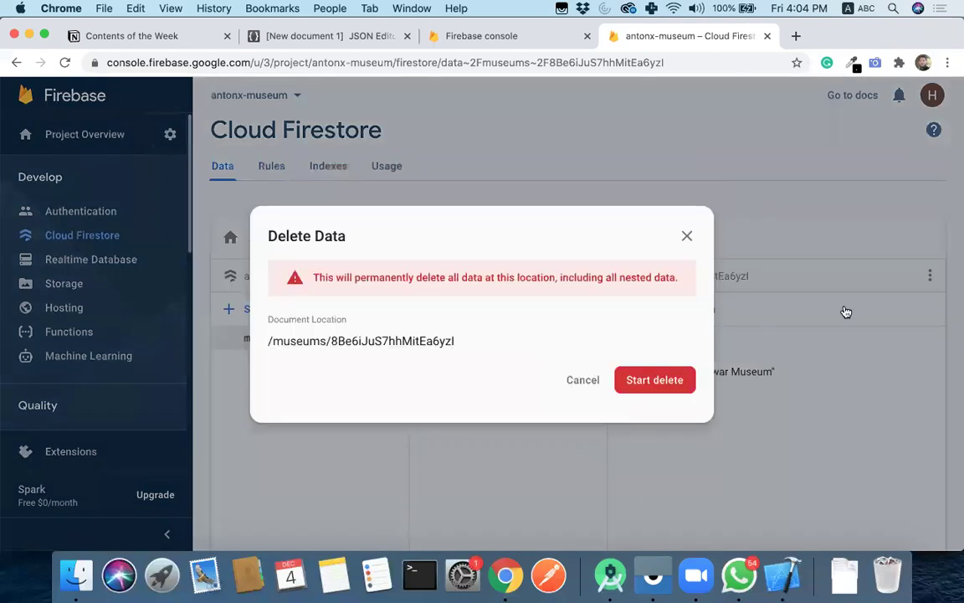
- Delete the remaining museum document so the museums collection is empty
left_click(553, 343)
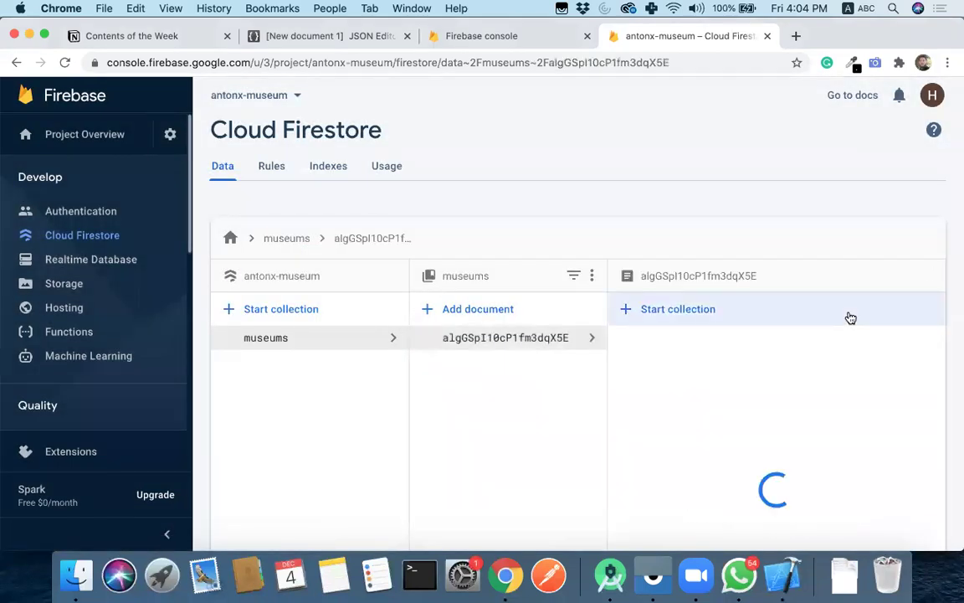
left_click(928, 277)
left_click(879, 290)
left_click(645, 379)
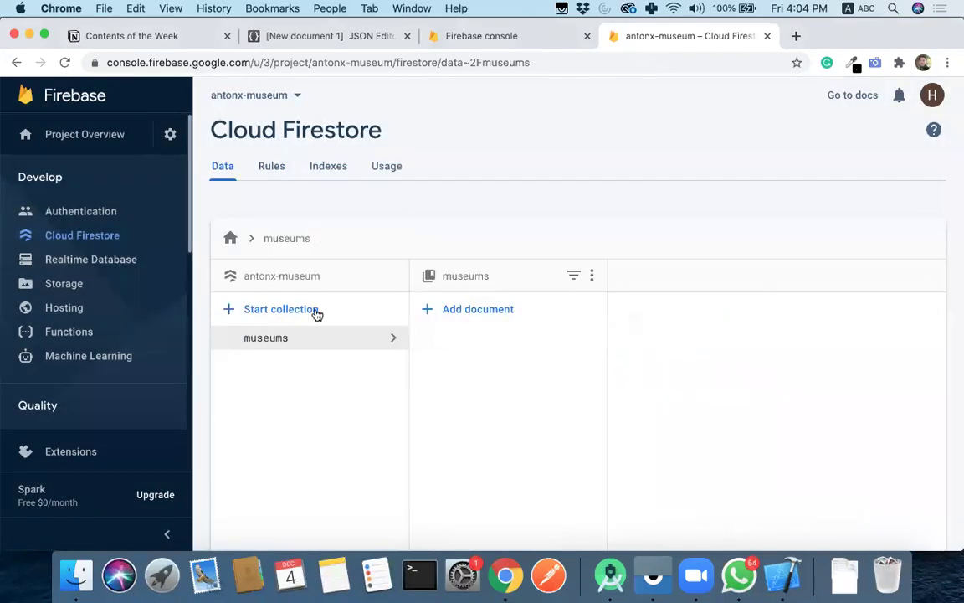
- Start a new museums document with an auto-generated ID, checking the model in Android Studio
left_click(458, 312)
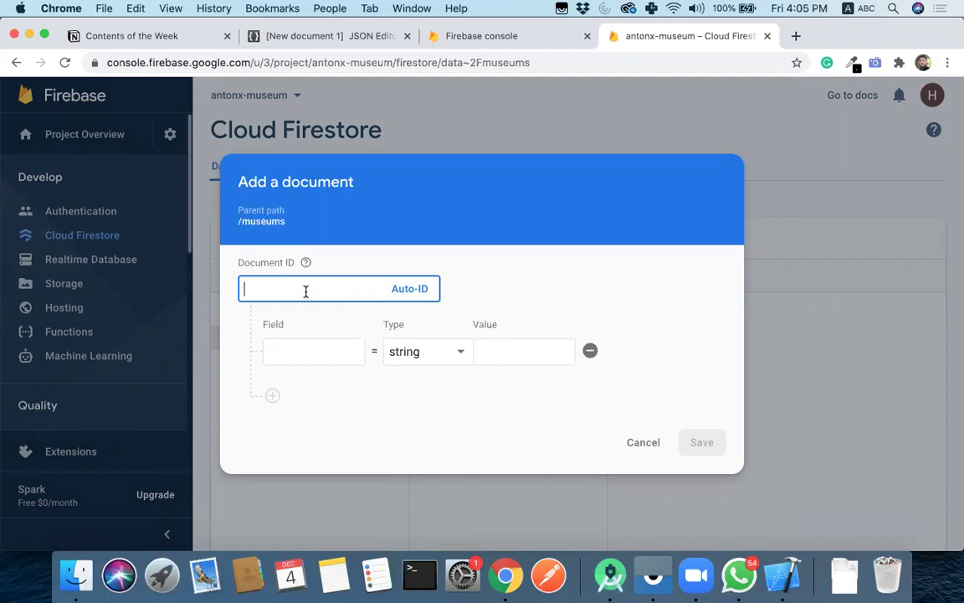
left_click(422, 289)
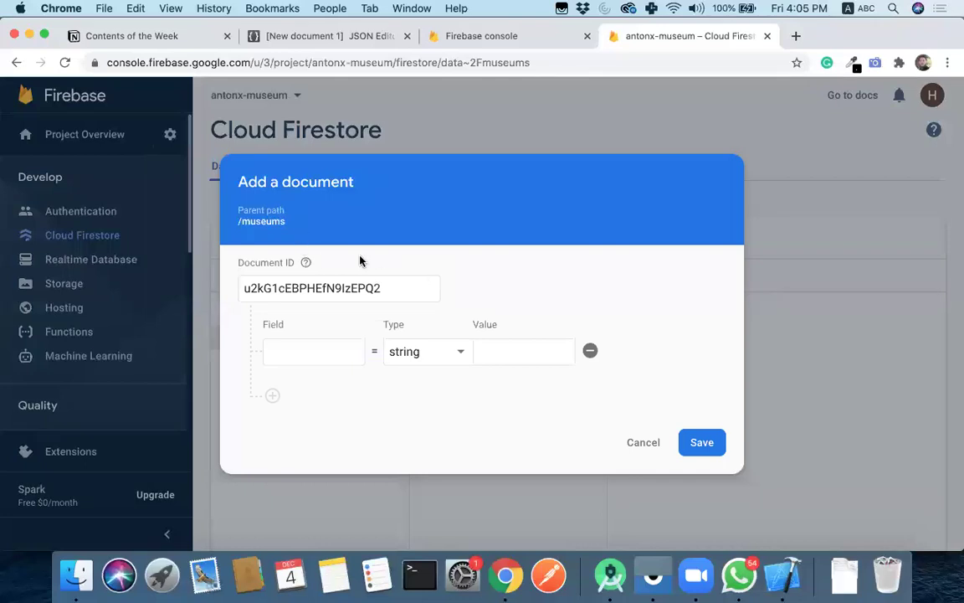
left_click(323, 358)
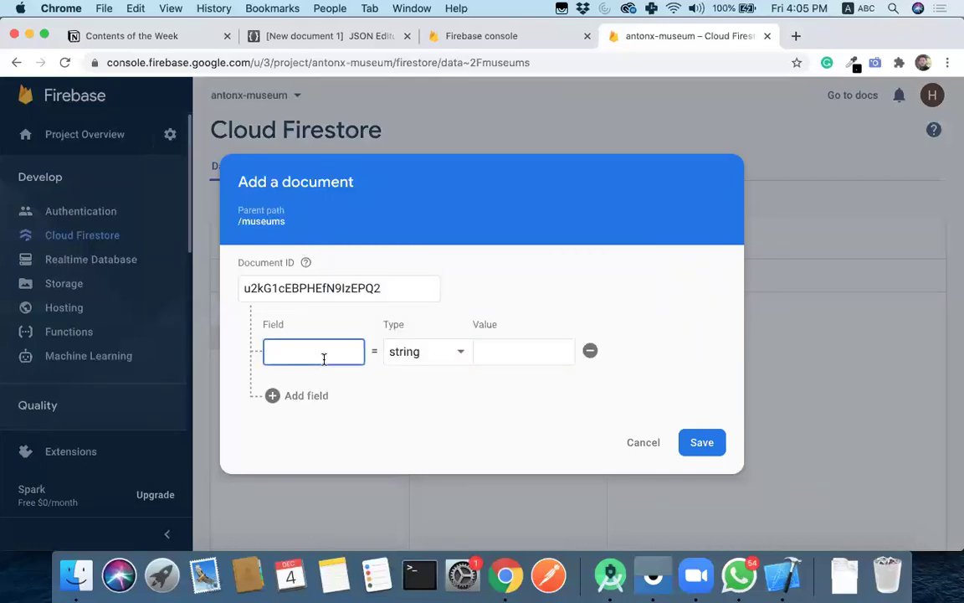
key("BackSpace")
key("BackSpace")
key("BackSpace")
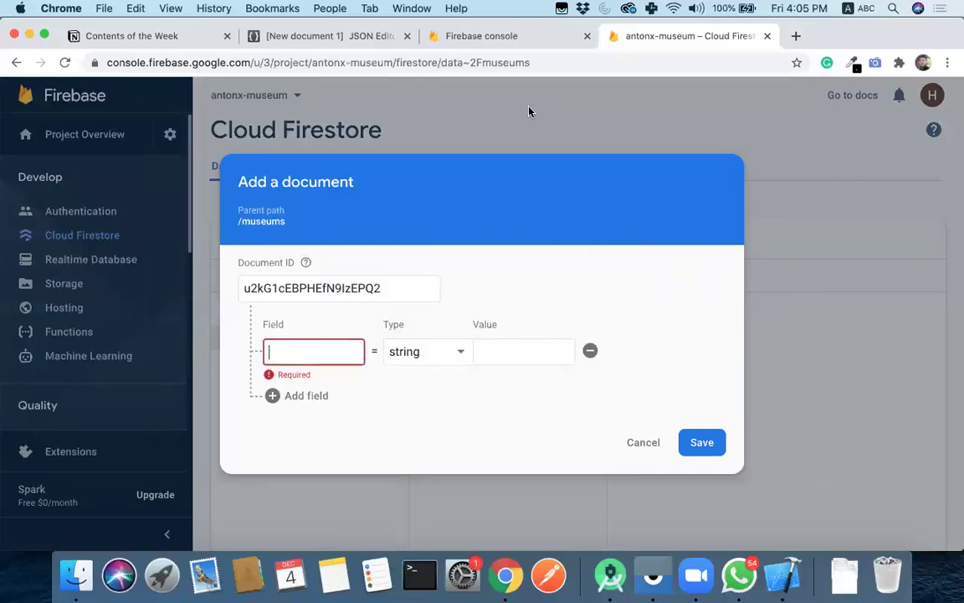
left_click(609, 575)
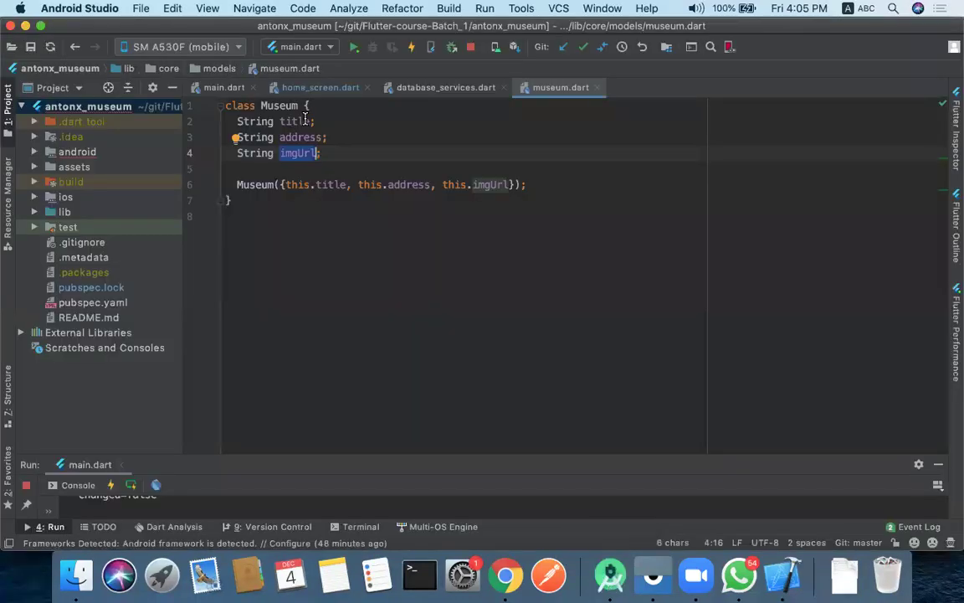
left_click(506, 575)
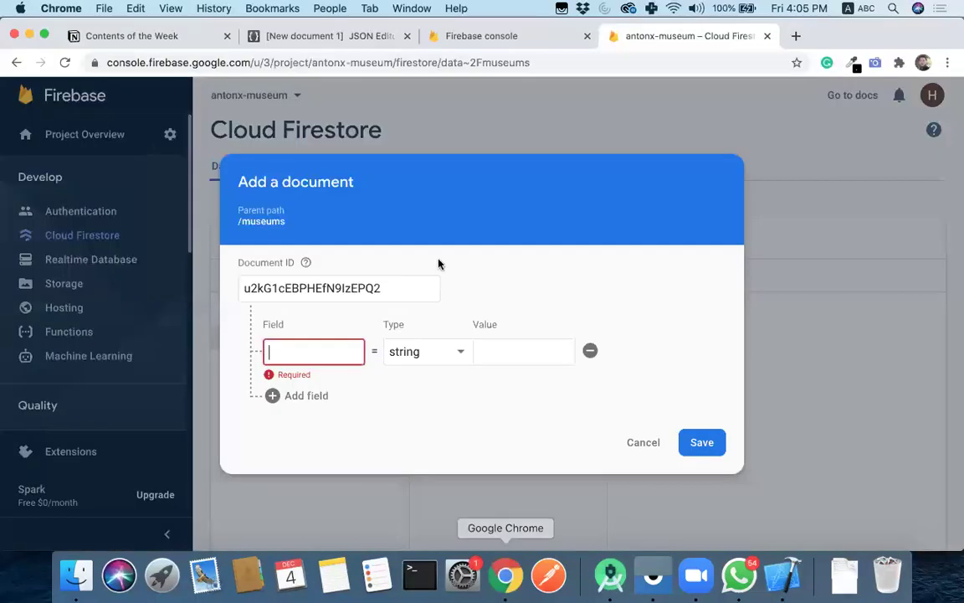
- Add a string field title with value 'Peshawar museum'
type("title")
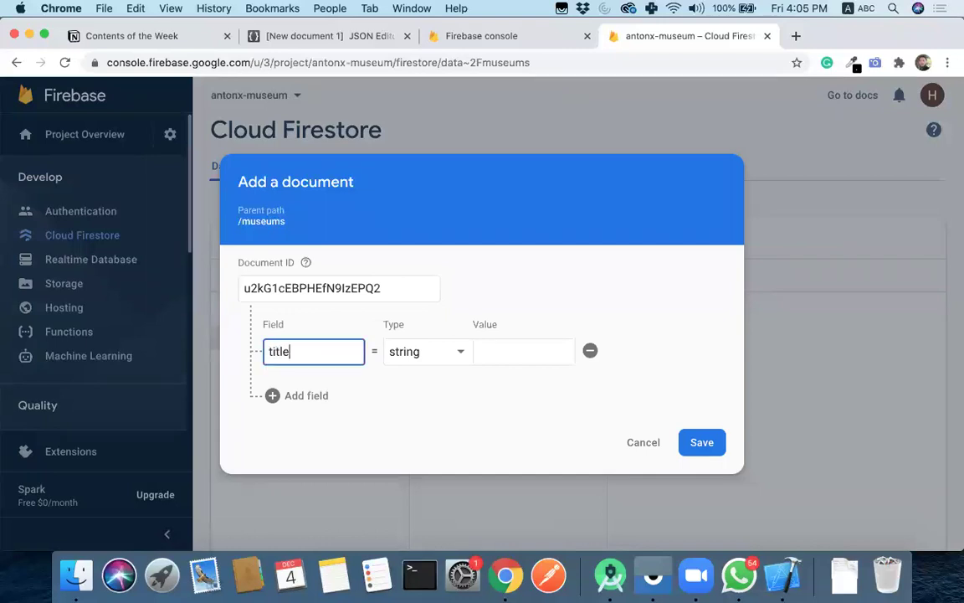
key("Tab")
left_click(452, 351)
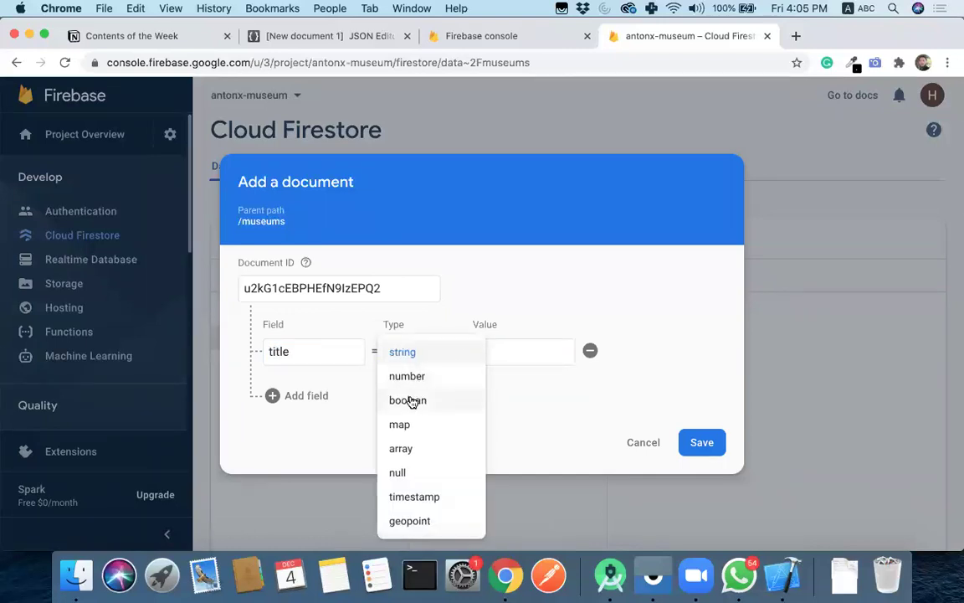
scroll(416, 419, "down", 1)
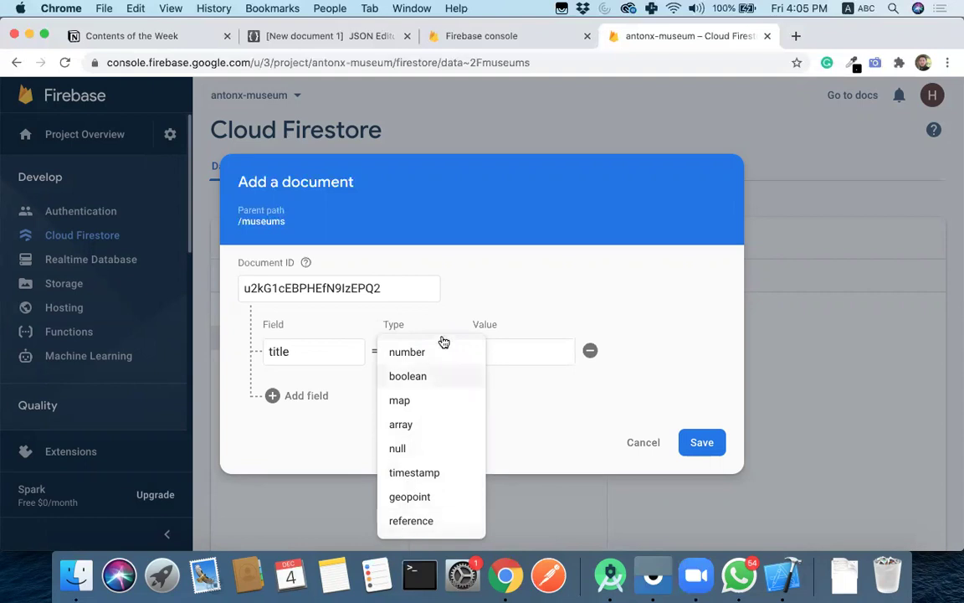
scroll(424, 379, "up", 1)
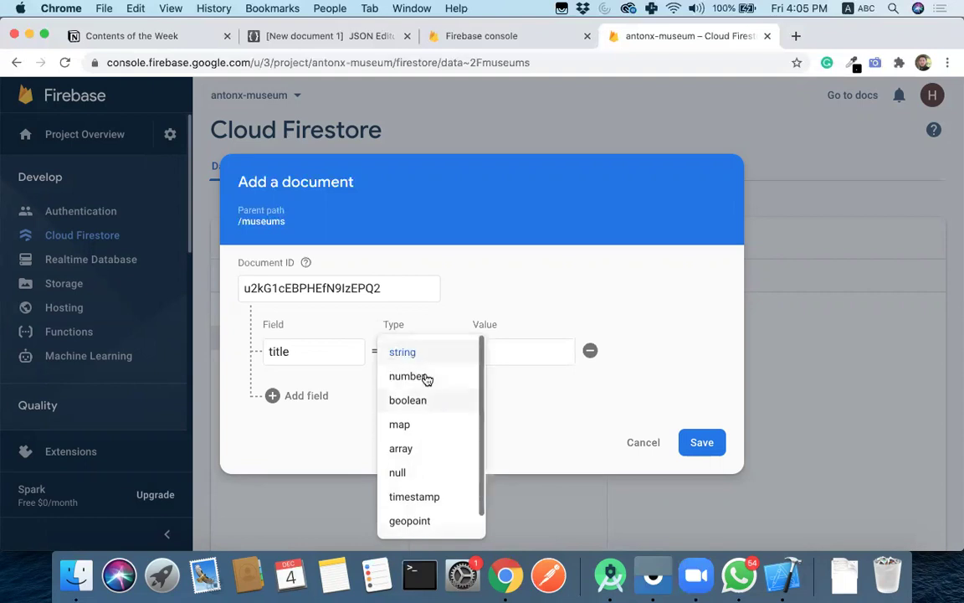
left_click(474, 282)
left_click(515, 359)
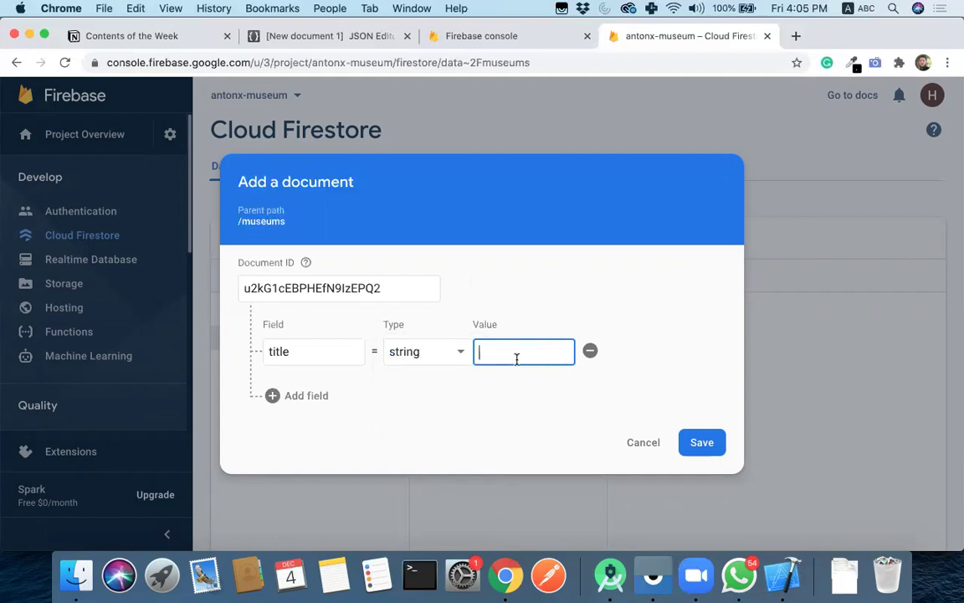
type("Peshawar musu")
key("BackSpace")
type("eum")
- Add an address field with value 'Jail Road Peshawar'
left_click(308, 394)
left_click(315, 382)
type("address")
key("Tab")
key("Tab")
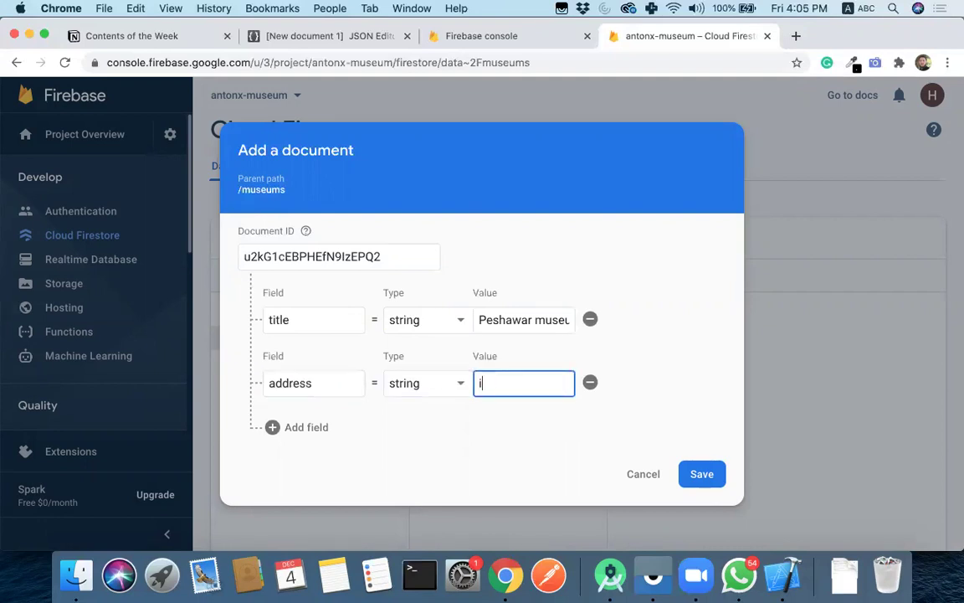
type("P")
key("BackSpace")
type("Jail Road Peshawar")
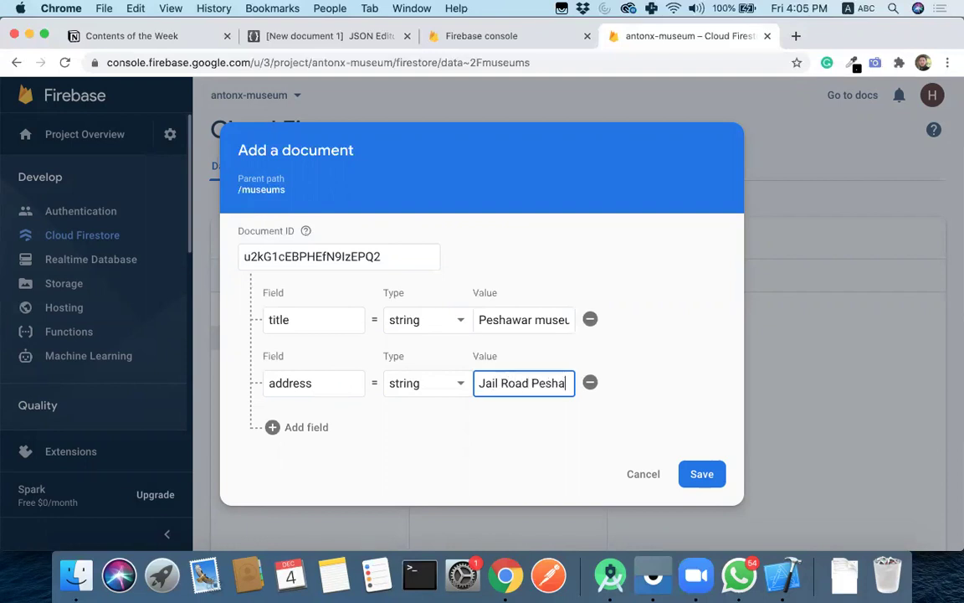
- Add imgUrl as an empty string field and save the document
left_click(308, 425)
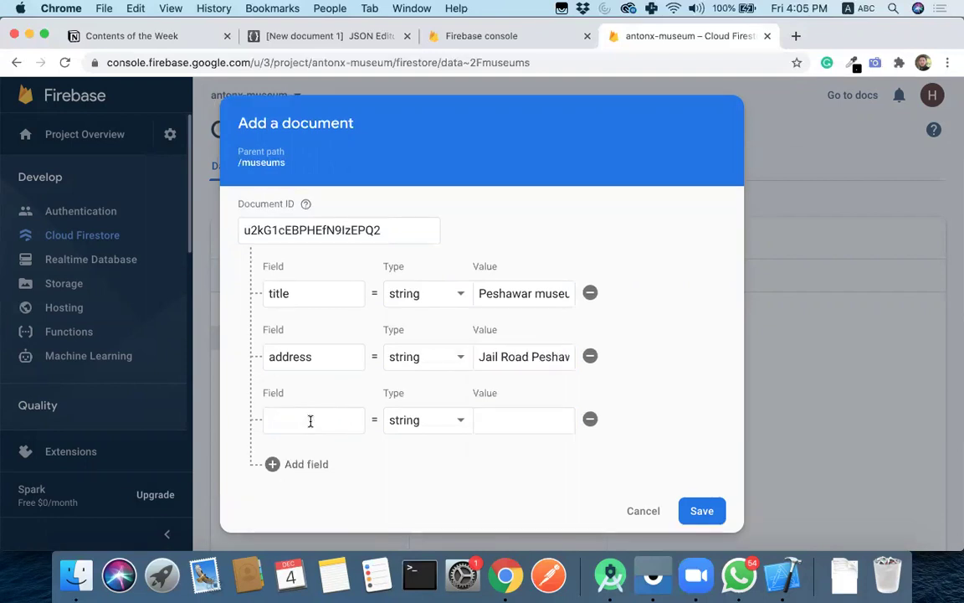
type("imgU")
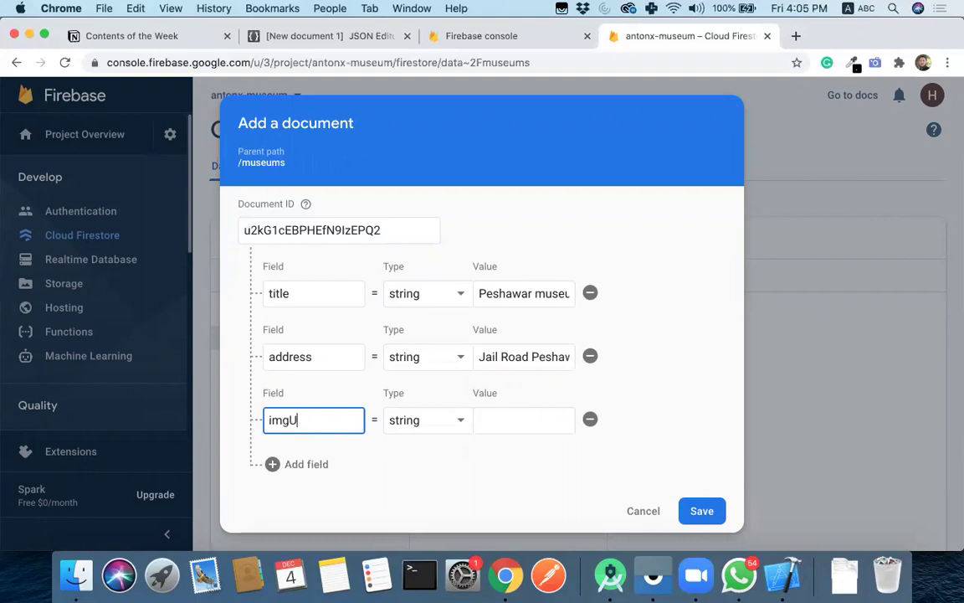
type("rl")
left_click(448, 427)
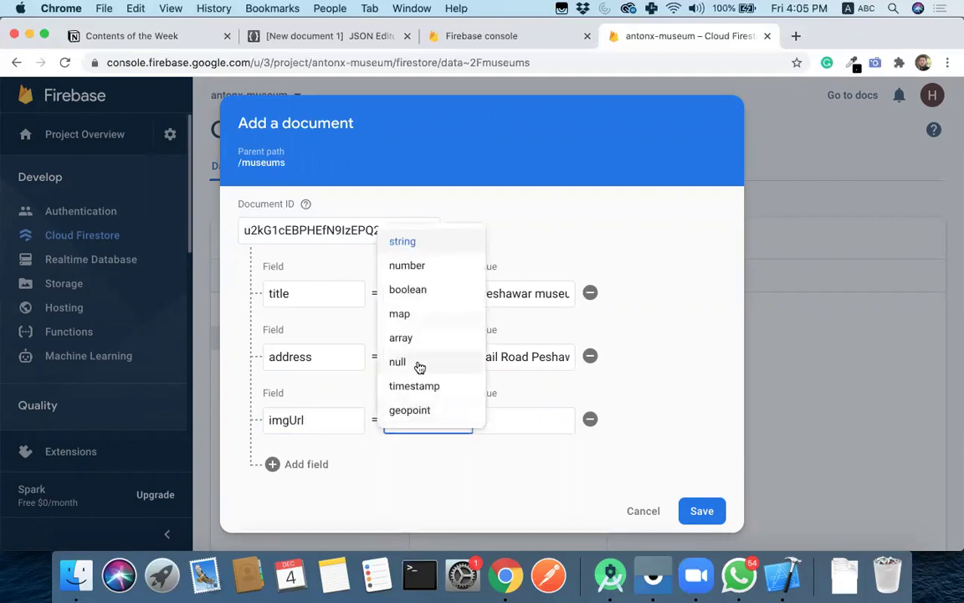
left_click(420, 366)
left_click(461, 420)
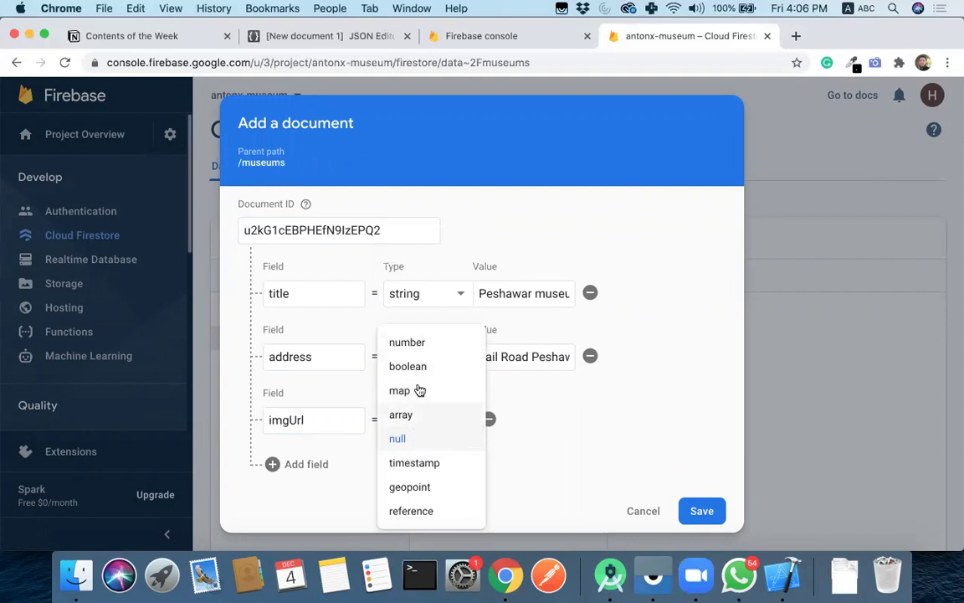
left_click(426, 345)
left_click(427, 345)
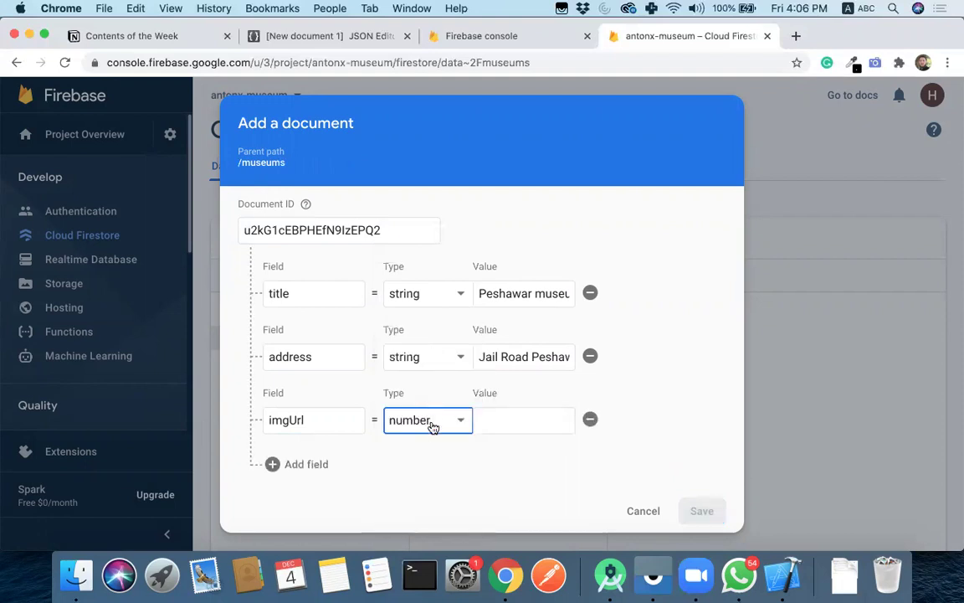
left_click(431, 421)
left_click(402, 242)
left_click(554, 431)
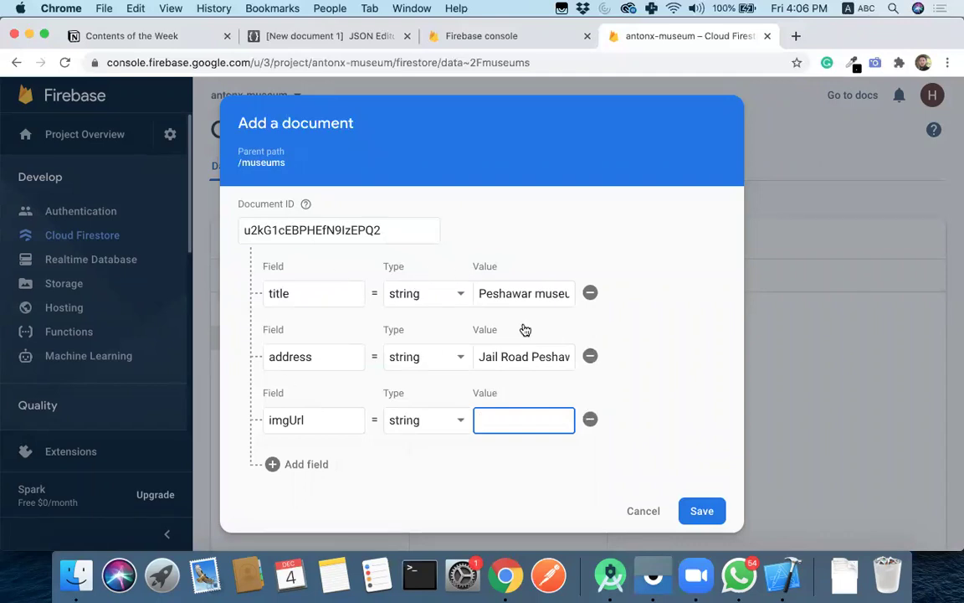
left_click(702, 511)
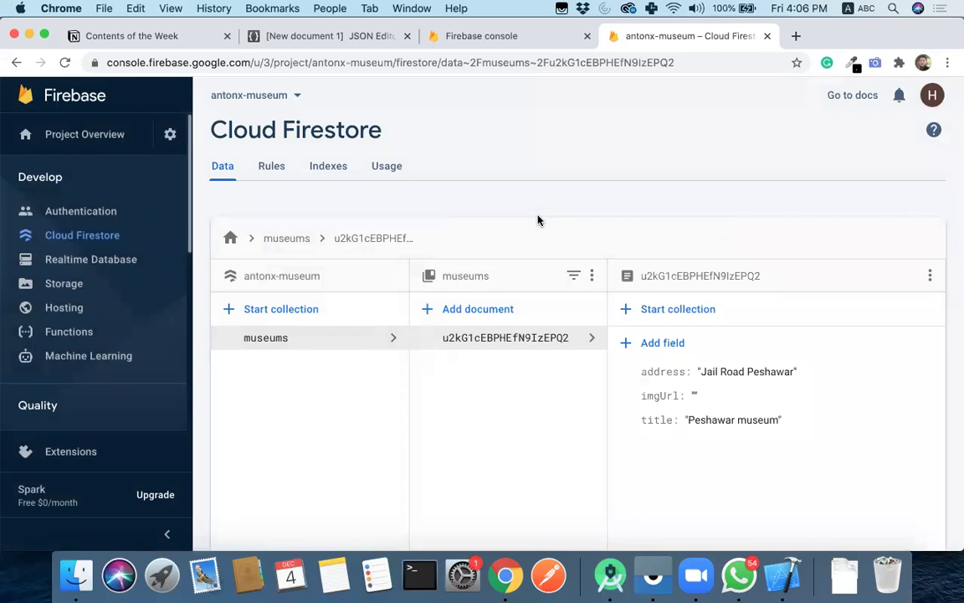
- Start another auto-ID museums document with title 'haripure museum'
mouse_move(669, 370)
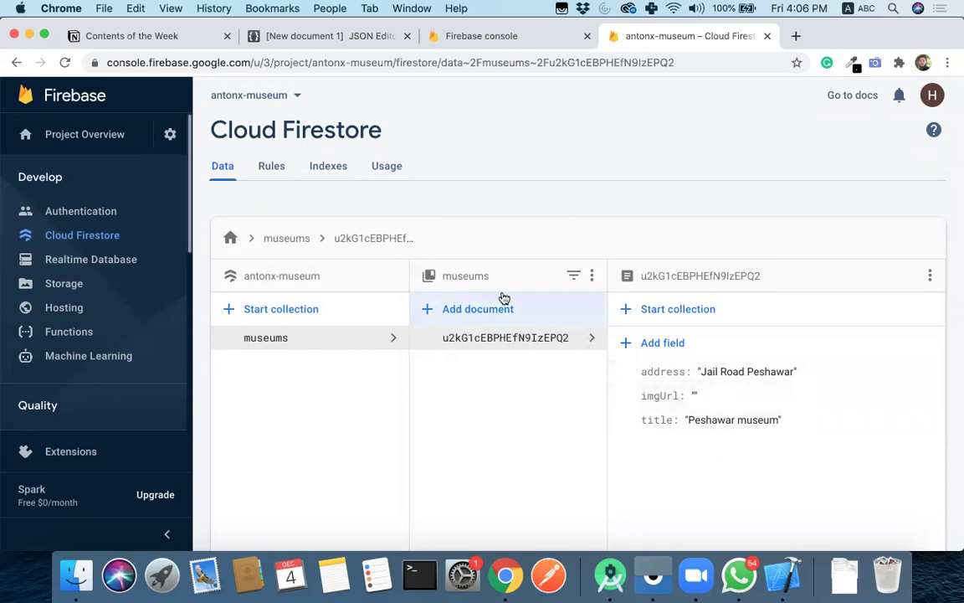
left_click(473, 308)
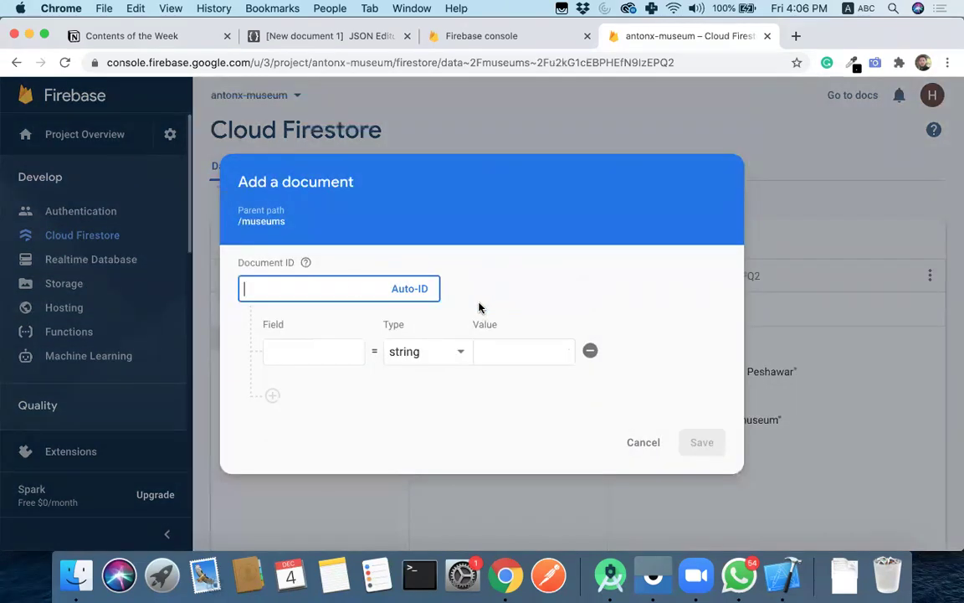
left_click(402, 290)
left_click(314, 350)
type("titl")
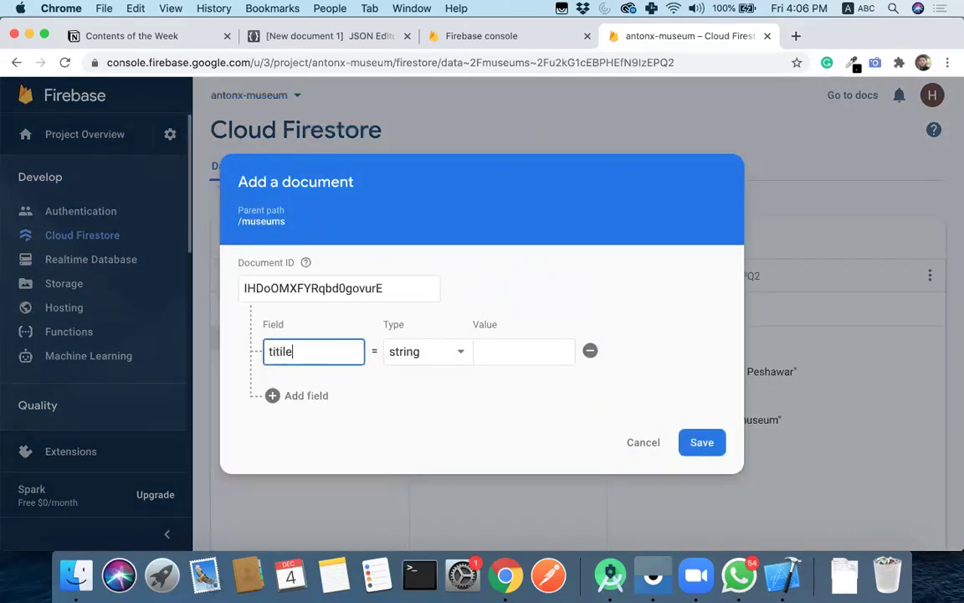
type("e")
key("Tab")
key("Tab")
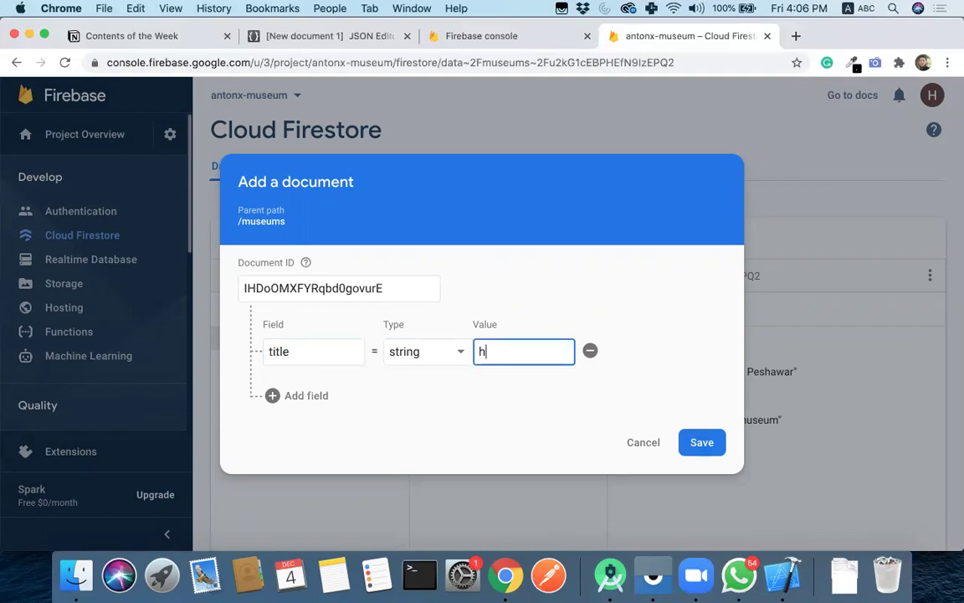
type("haripure museum")
key("BackSpace")
key("BackSpace")
type("m")
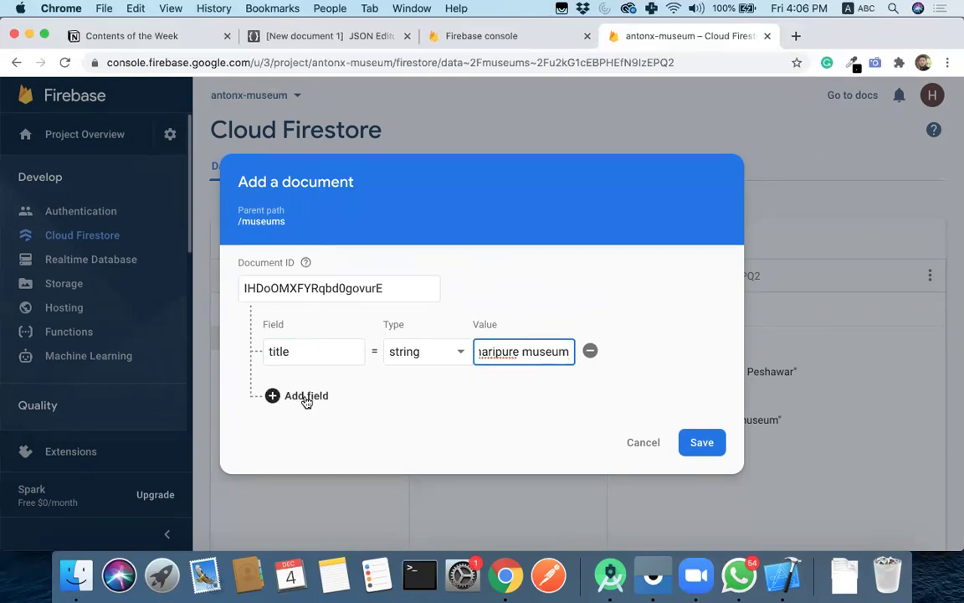
- Add address 'Jail Road haripure' and an empty imgUrl field, then save the document
left_click(303, 395)
type("adr")
type("ress")
key("Tab")
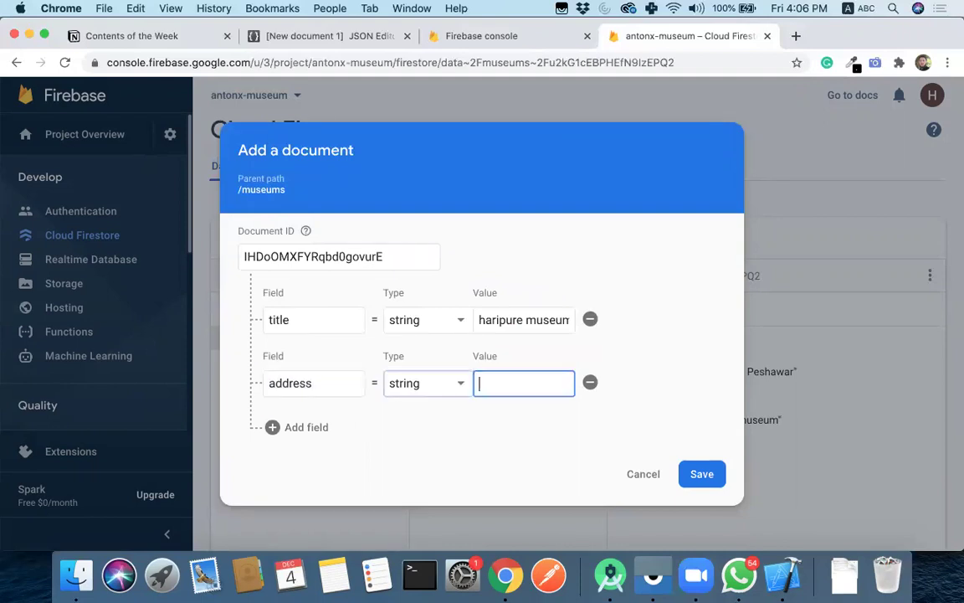
type("Jail Road haripure")
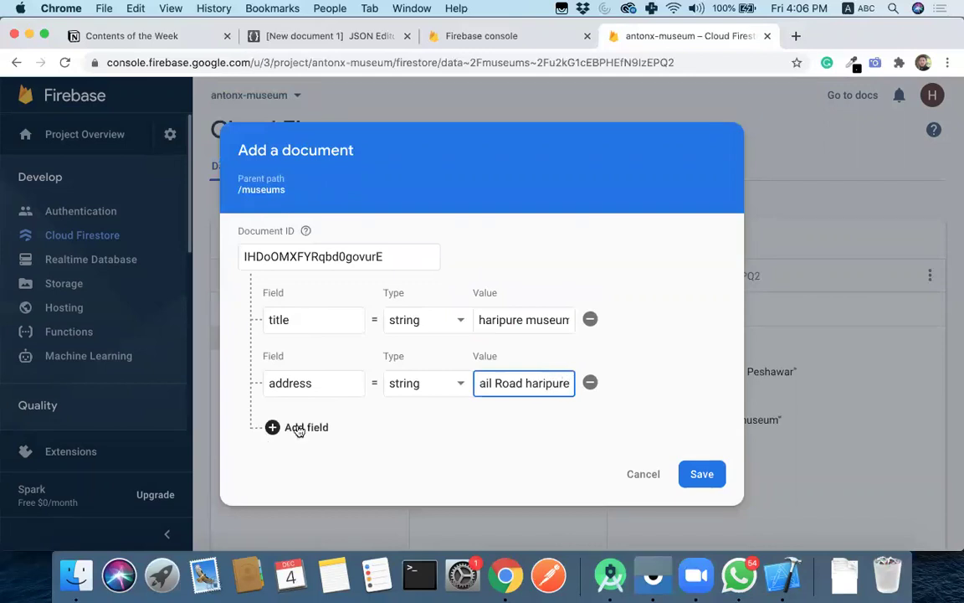
left_click(299, 428)
left_click(313, 408)
type("imgUrl")
left_click(701, 511)
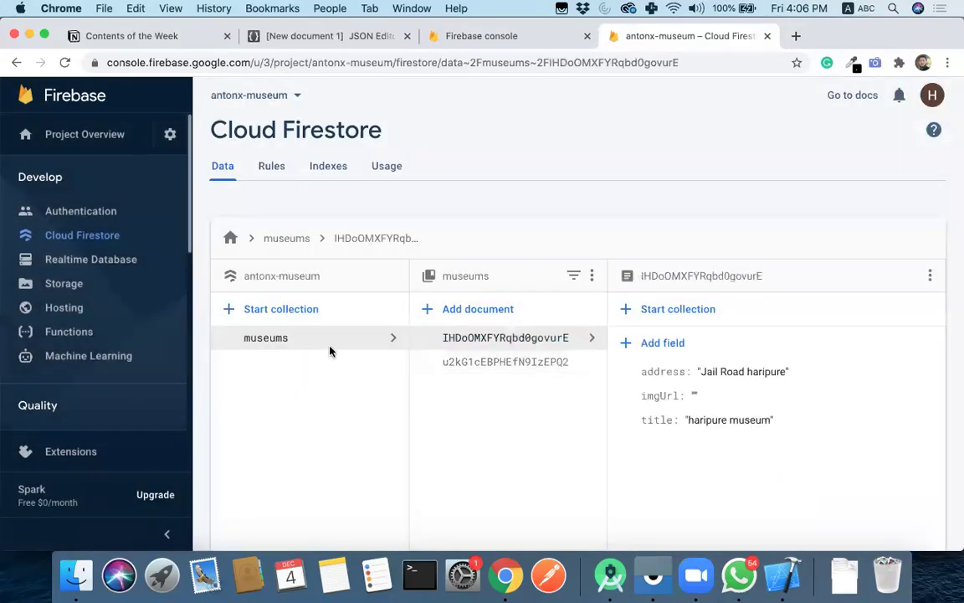
- Switch between the Peshawar museum and haripure museum documents to compare their fields
left_click(514, 365)
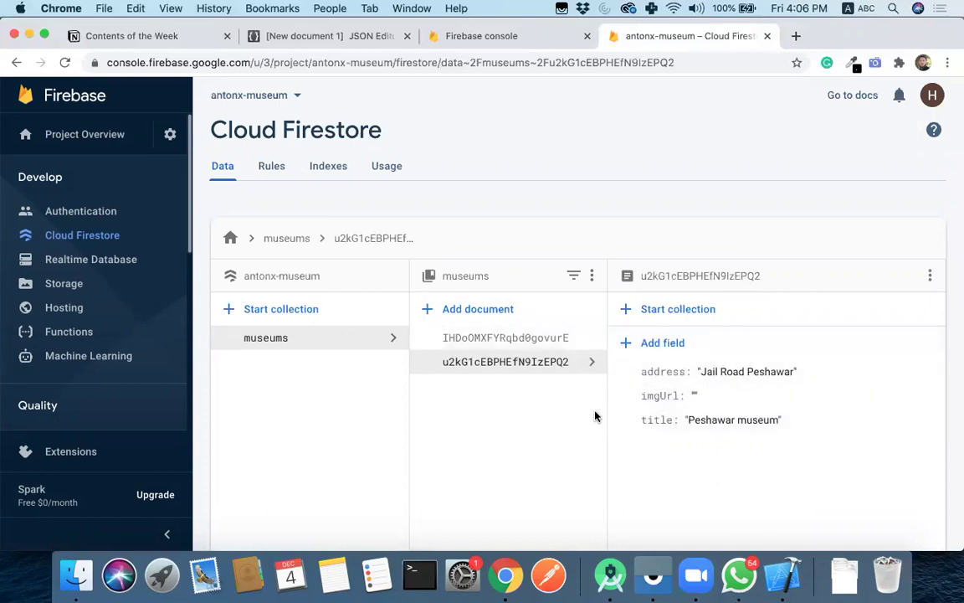
left_click(503, 336)
left_click(491, 361)
left_click(510, 338)
left_click(494, 361)
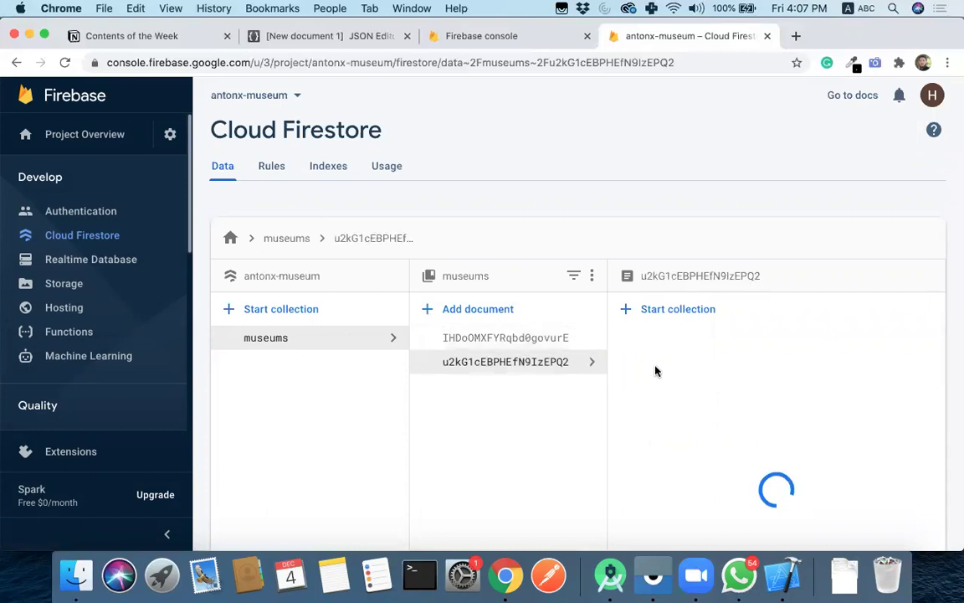
left_click(654, 576)
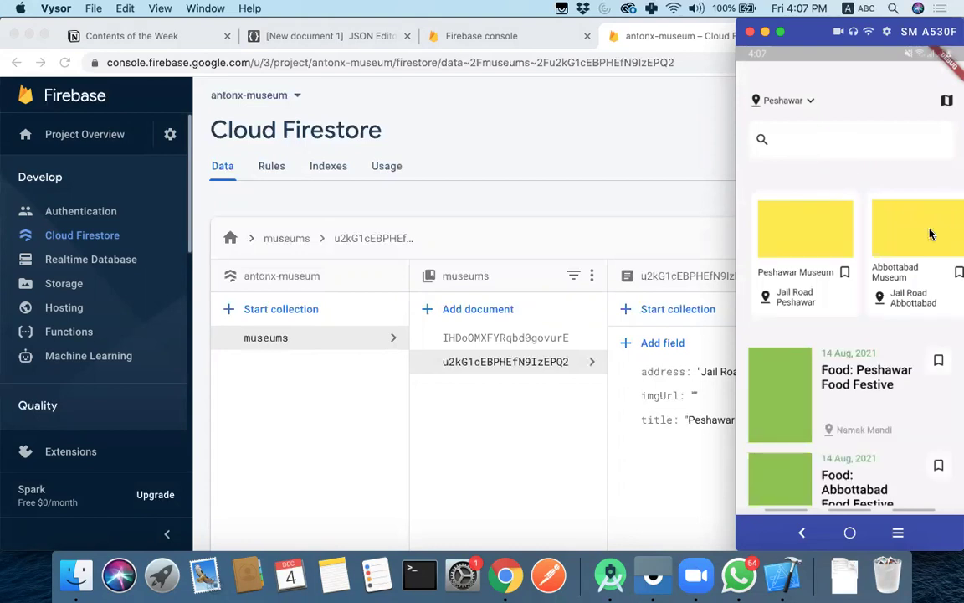
left_click_drag(857, 263, 930, 275)
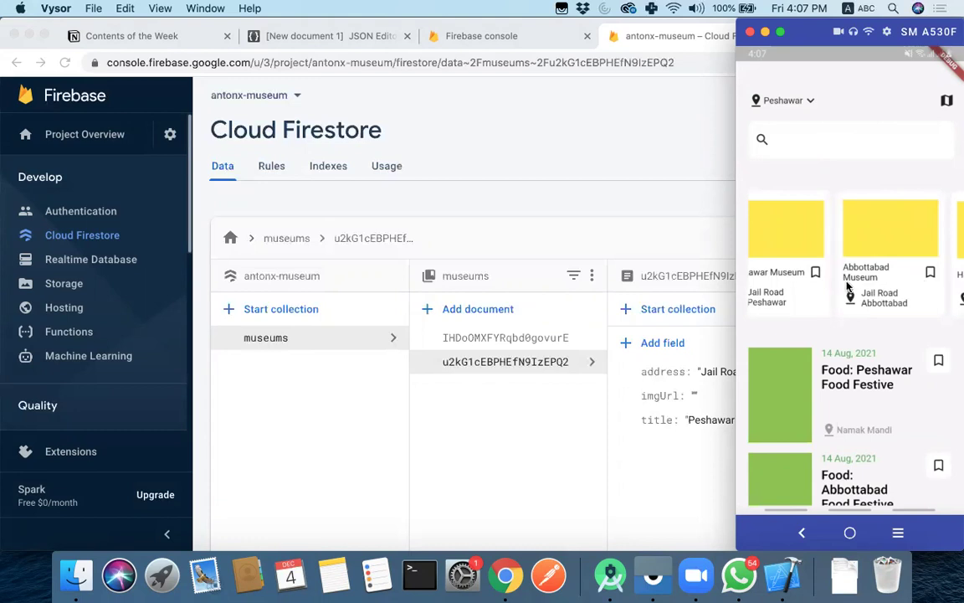
mouse_move(855, 273)
left_mouse_down()
mouse_move(932, 275)
mouse_move(816, 276)
mouse_move(847, 271)
left_mouse_up()
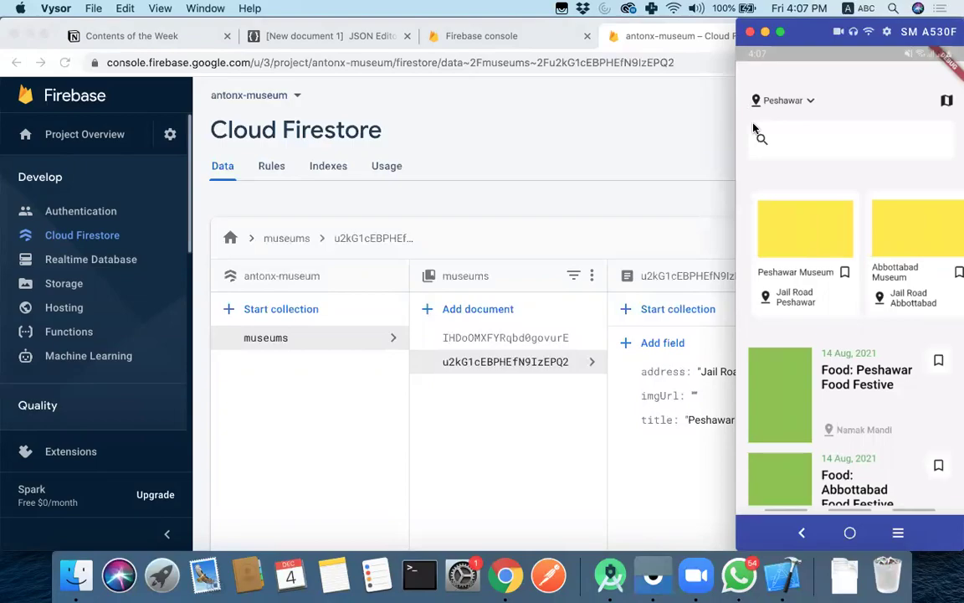
left_click(648, 129)
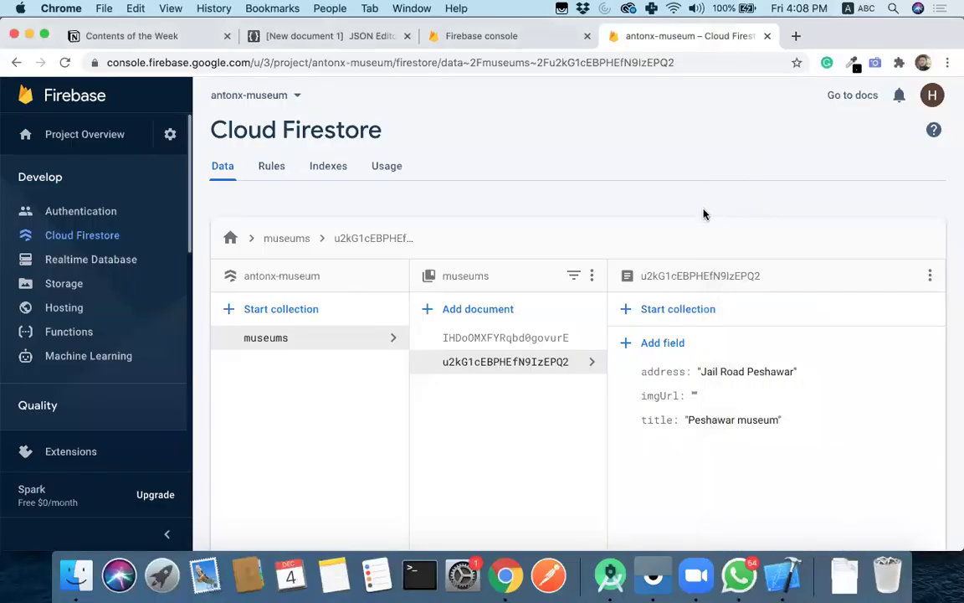
left_click(783, 575)
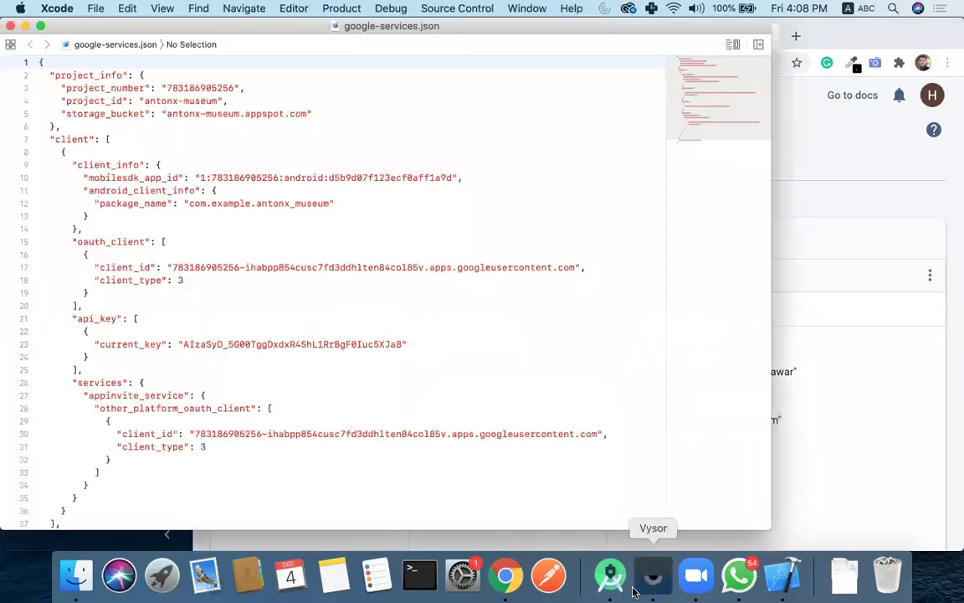
left_click(634, 591)
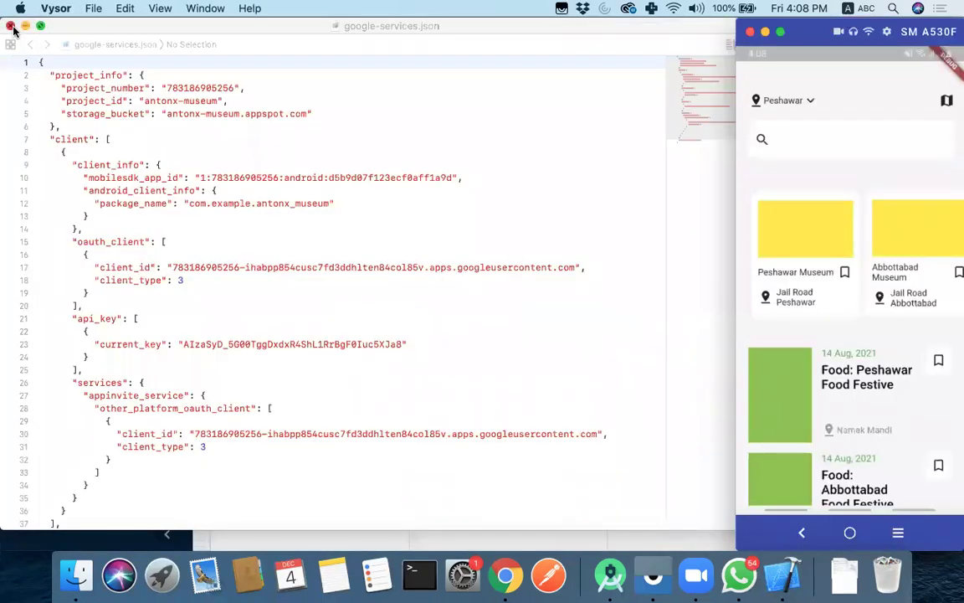
left_click(10, 26)
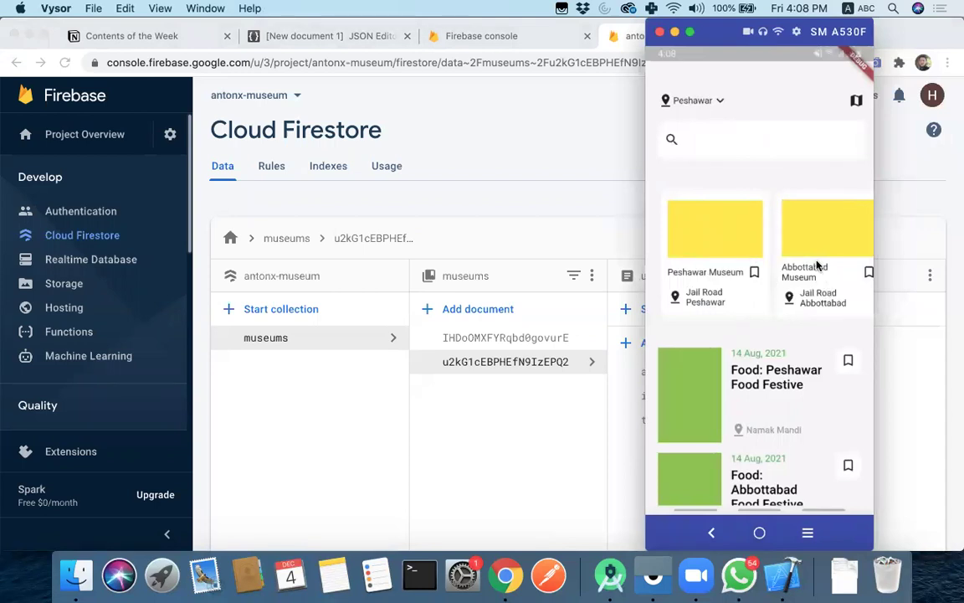
scroll(817, 265, "right", 3)
scroll(818, 266, "left", 3)
scroll(818, 265, "right", 1)
scroll(818, 265, "left", 1)
left_click(573, 445)
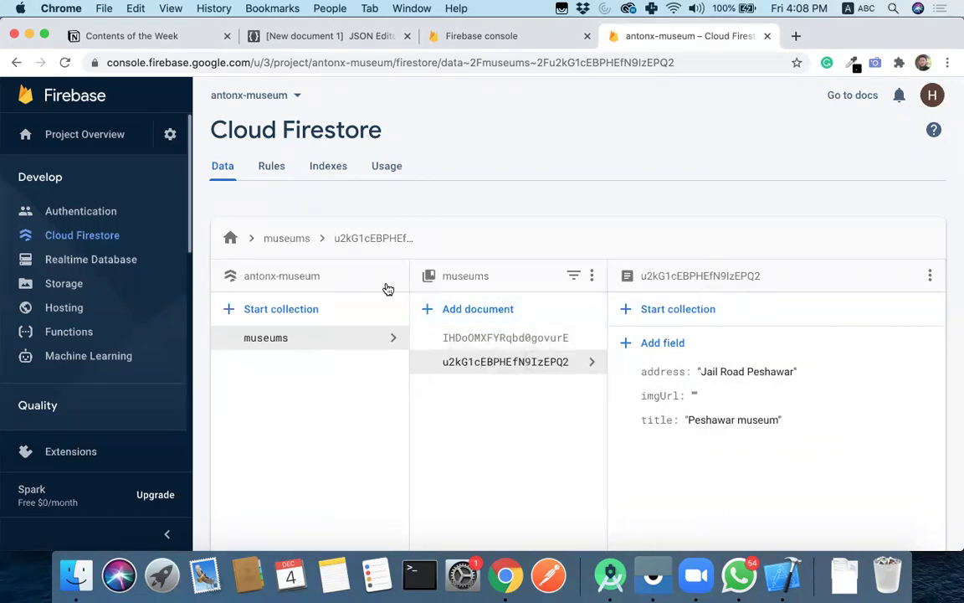
left_click(134, 37)
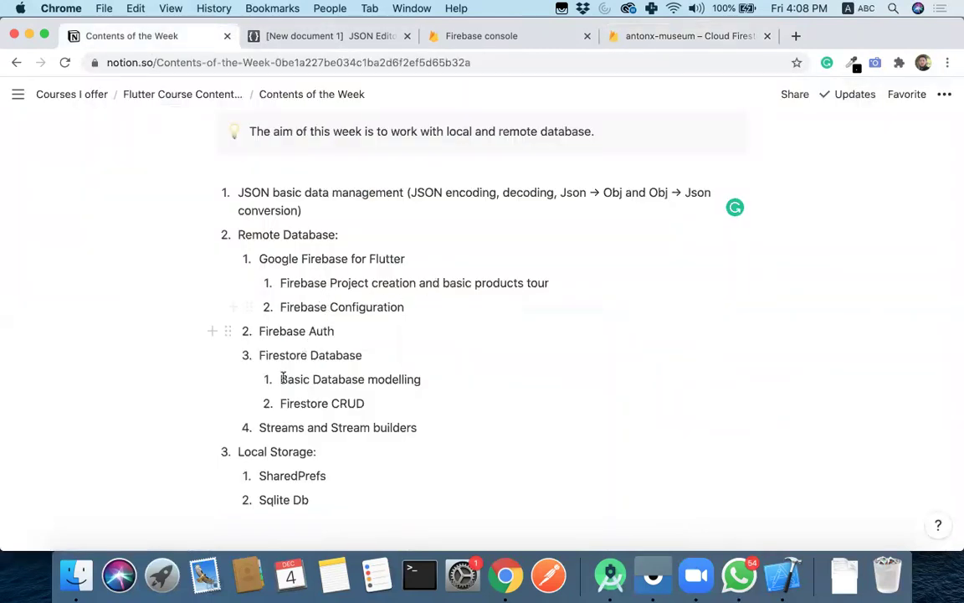
left_click_drag(283, 383, 427, 380)
left_click(425, 379)
left_click_drag(280, 379, 437, 380)
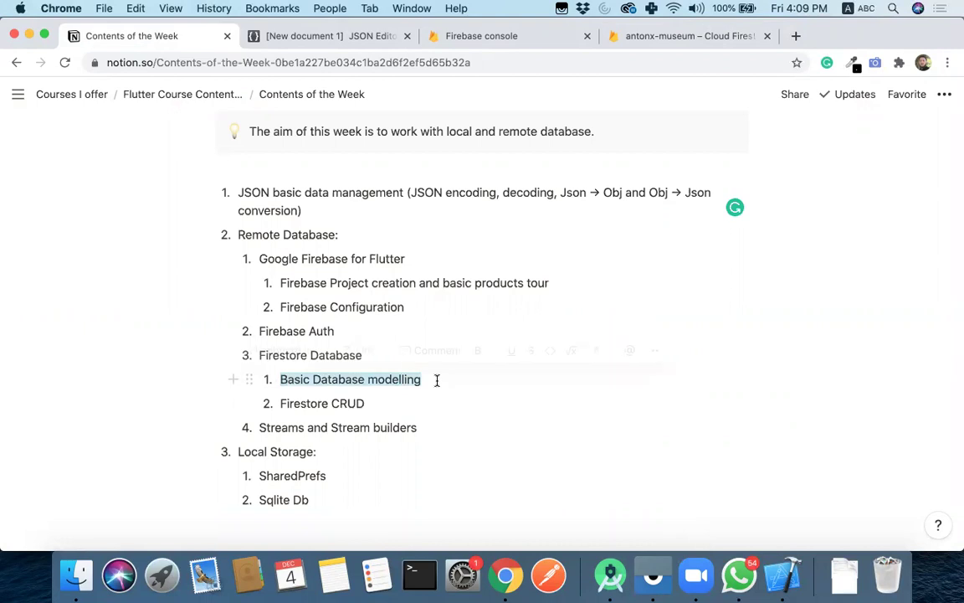
left_click(437, 379)
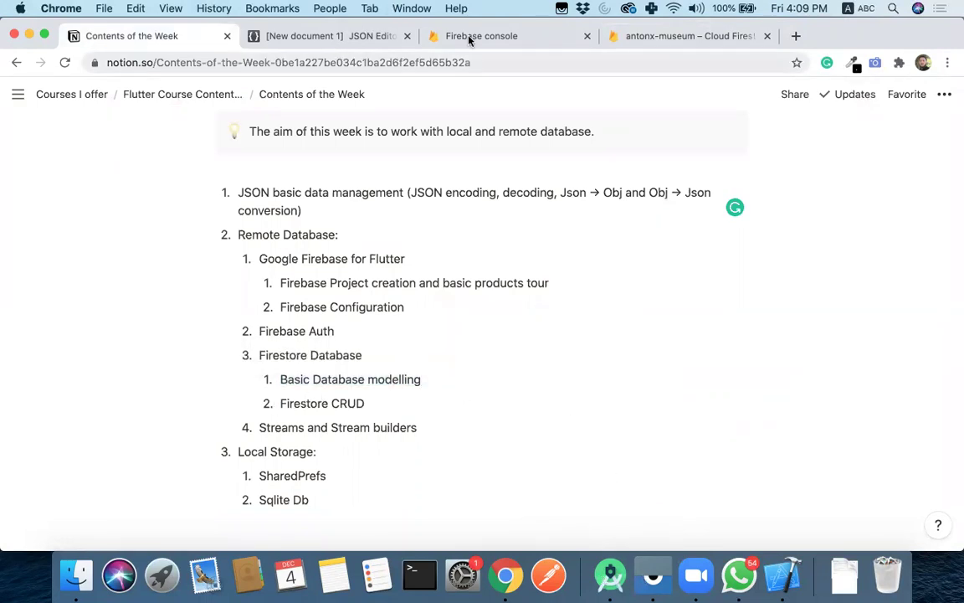
left_click(665, 37)
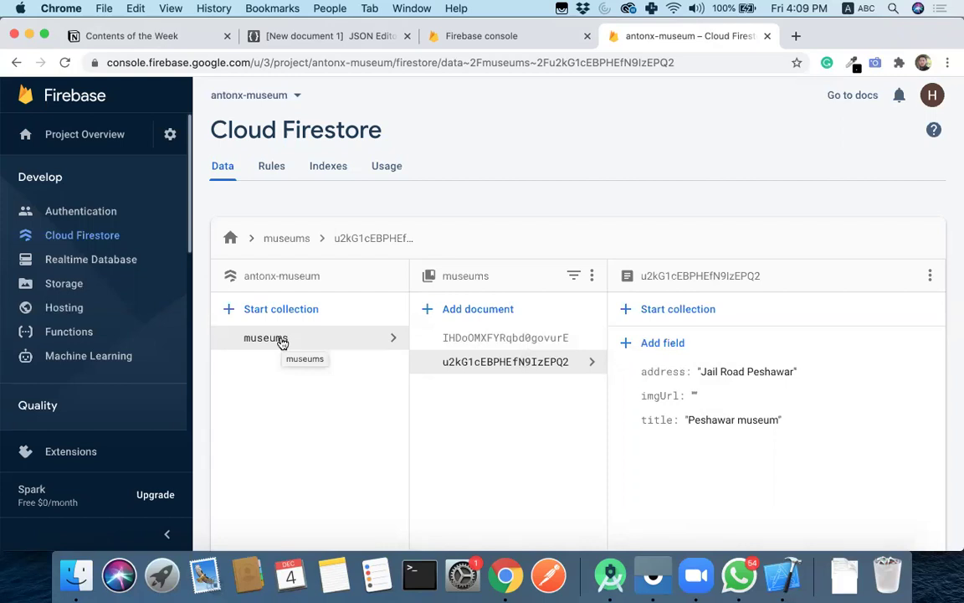
left_click(653, 575)
left_click_drag(770, 430, 785, 240)
scroll(768, 215, "down", 3)
scroll(794, 235, "up", 5)
scroll(794, 235, "down", 3)
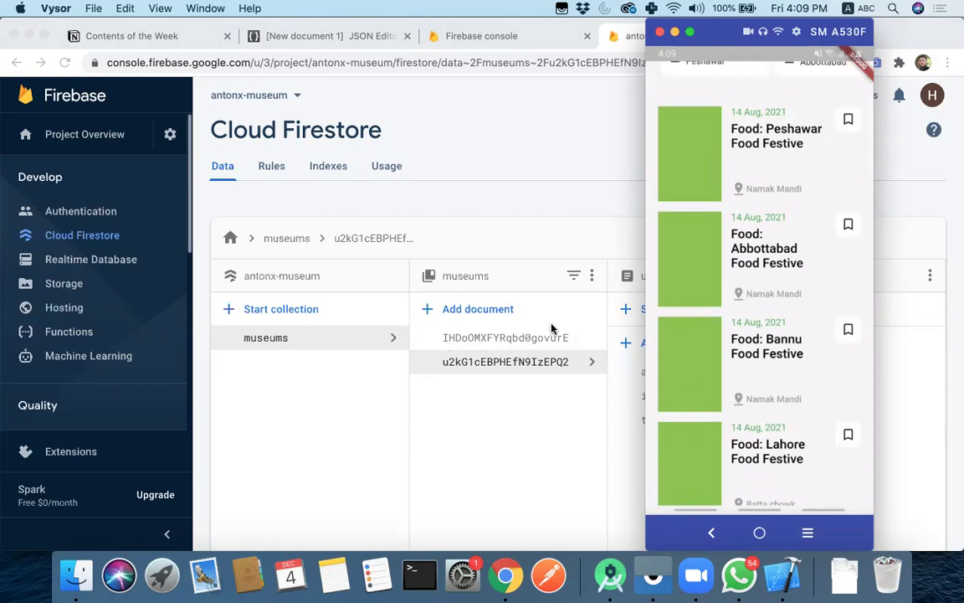
left_click(276, 311)
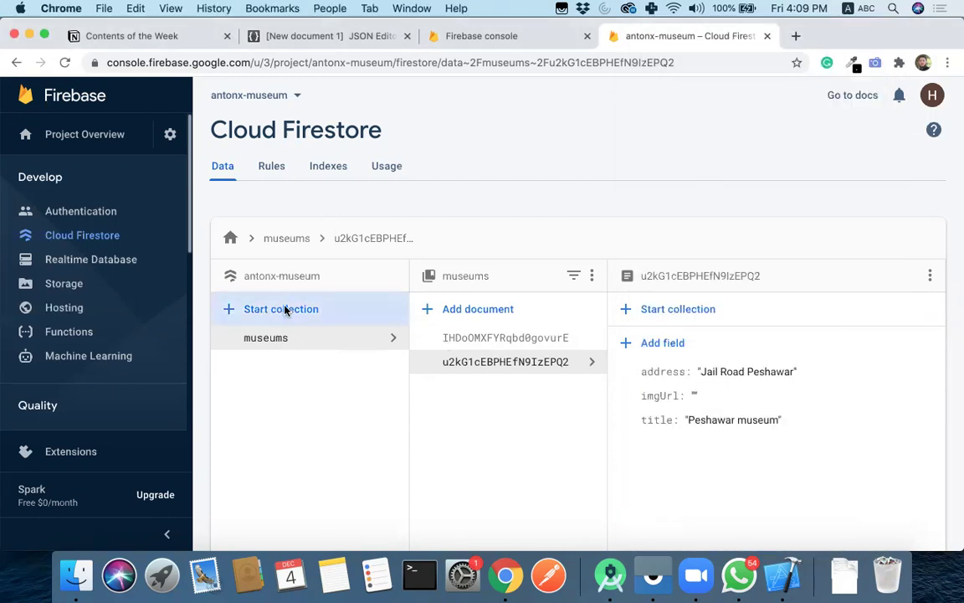
- Start a new top-level collection named events
left_click(285, 310)
type("4")
key("BackSpace")
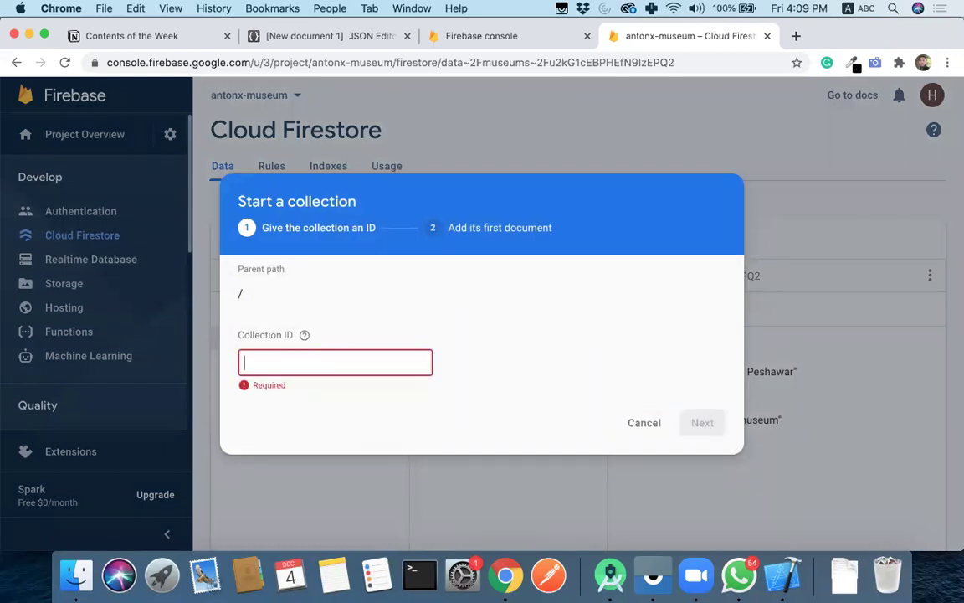
type("events")
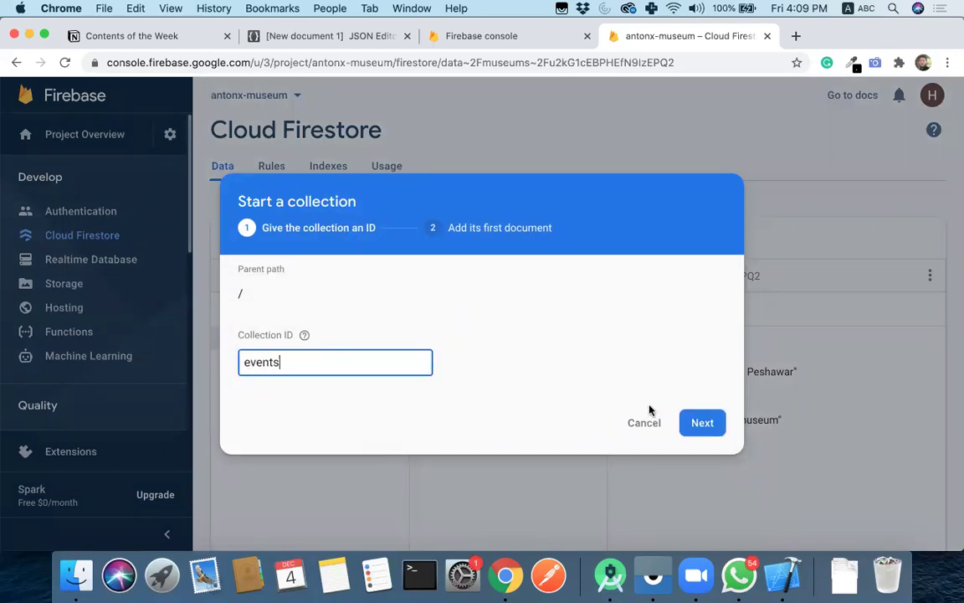
left_click(707, 421)
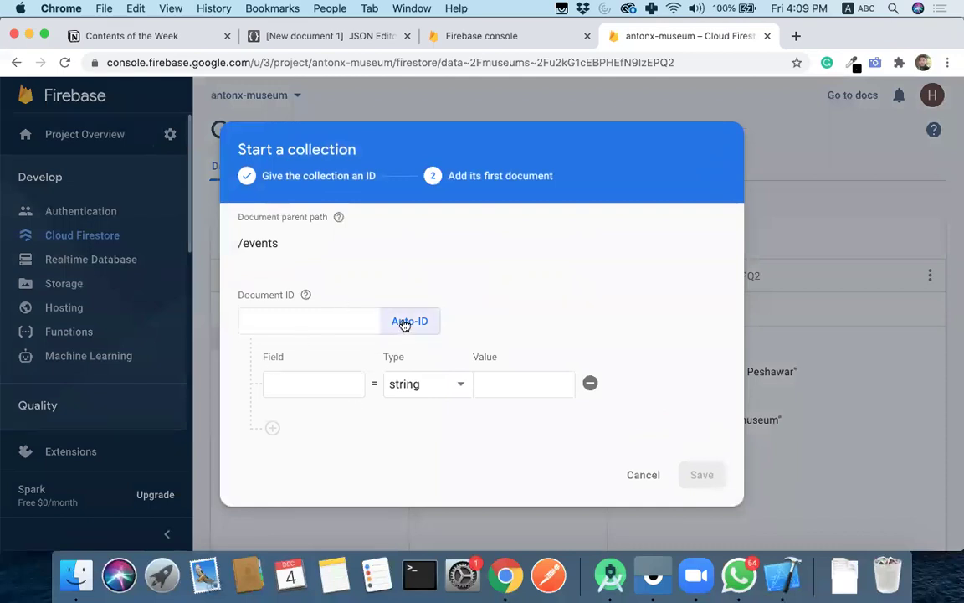
- Give it an auto-ID document with field name = 'test' and save it
left_click(405, 322)
left_click(328, 382)
type("name")
left_click(547, 389)
type("test")
left_click(701, 474)
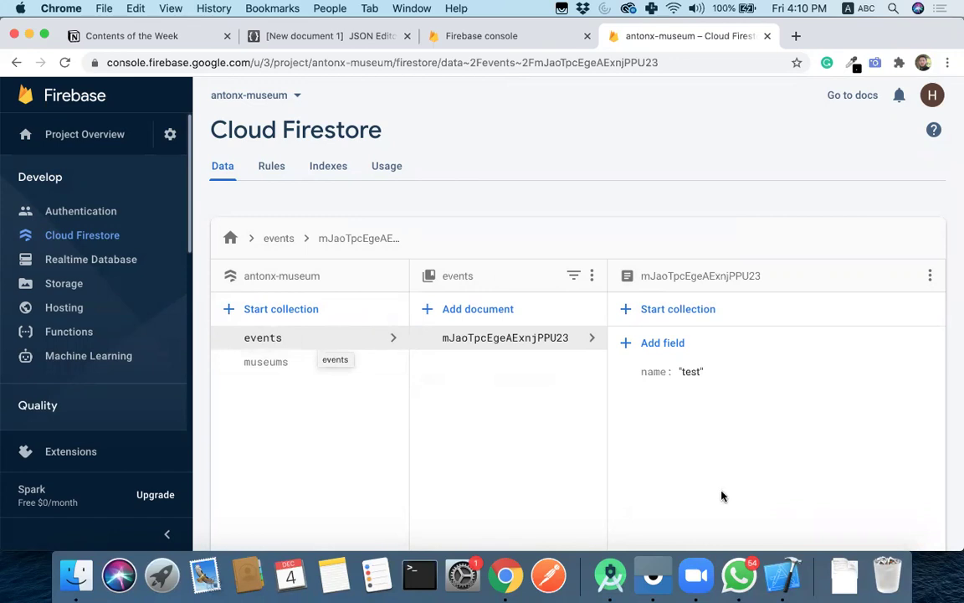
left_click(611, 575)
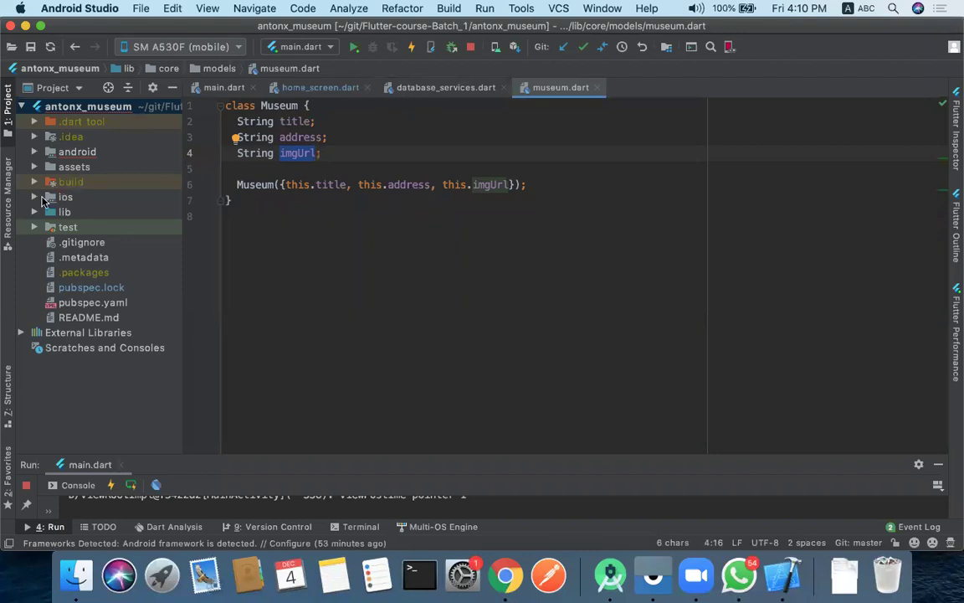
- Open lib > core > models > exhibition.dart to review the imgUrl, date, title and address fields
left_click(34, 211)
left_click(48, 242)
left_click(47, 242)
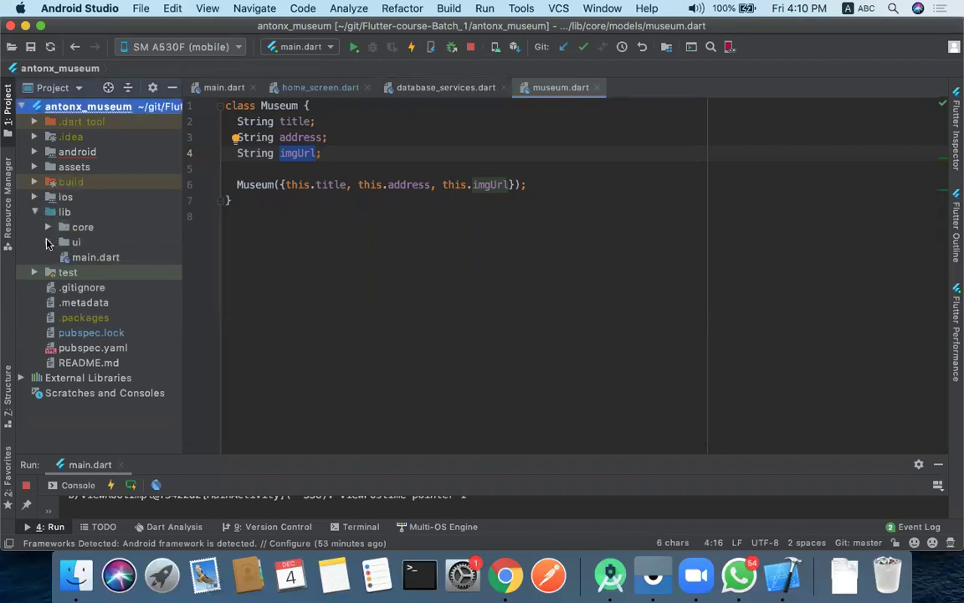
left_click(51, 227)
left_click(48, 227)
left_click(56, 242)
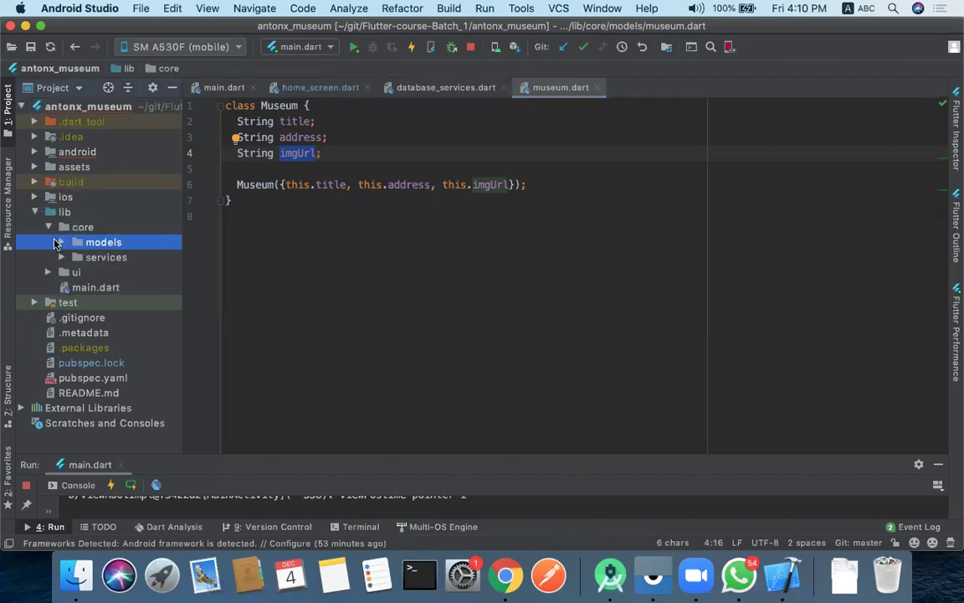
left_click(57, 242)
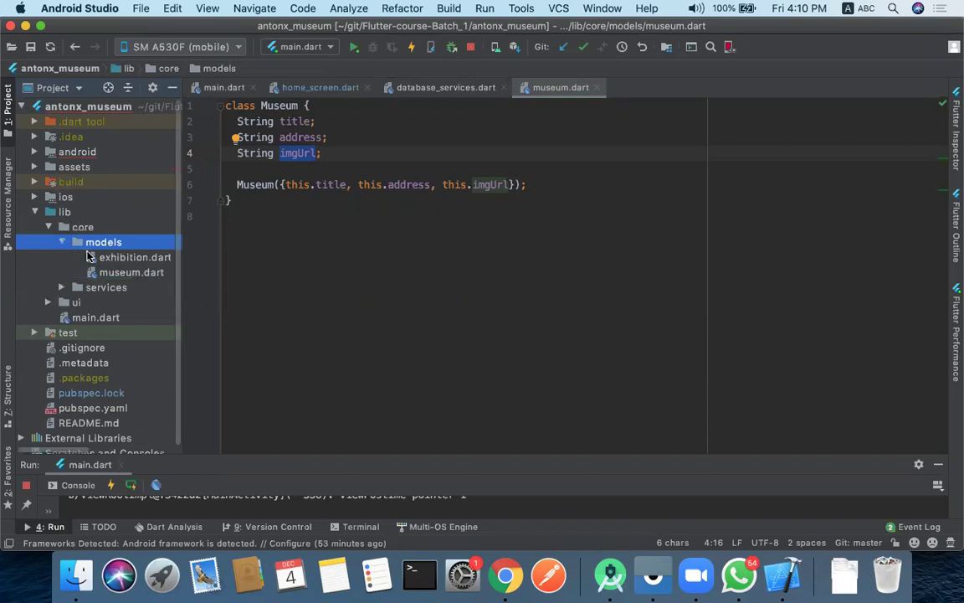
double_click(134, 257)
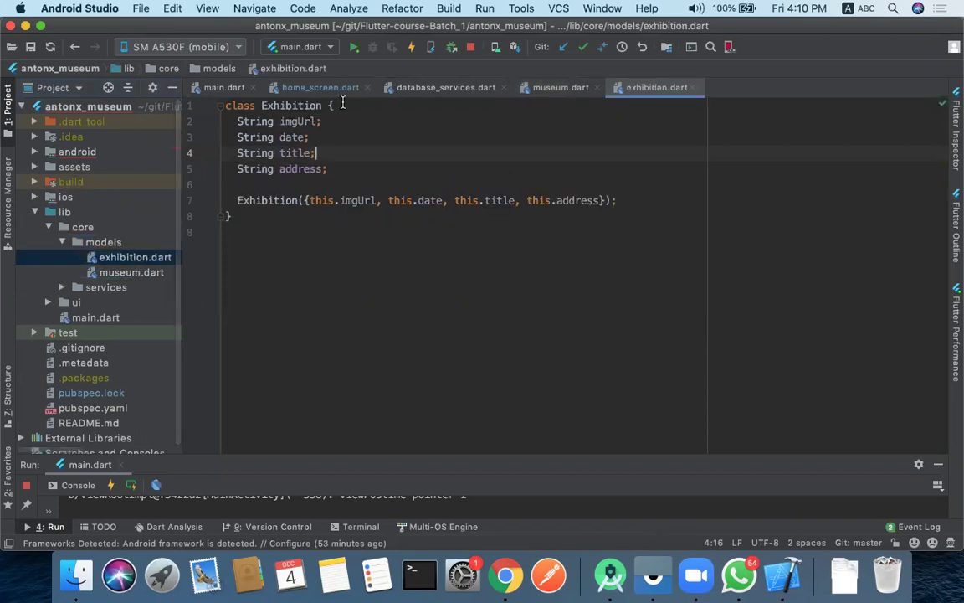
double_click(295, 121)
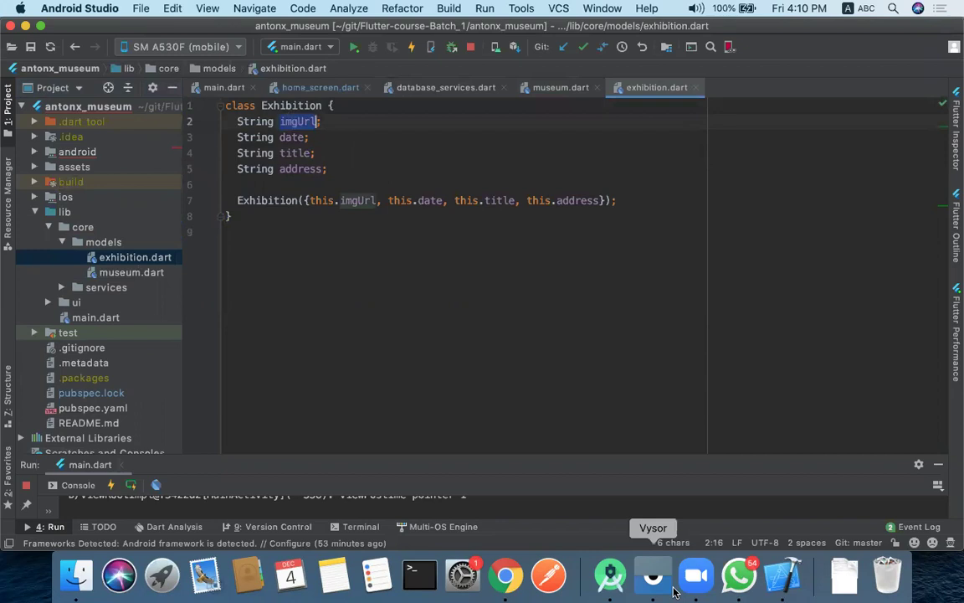
left_click(505, 576)
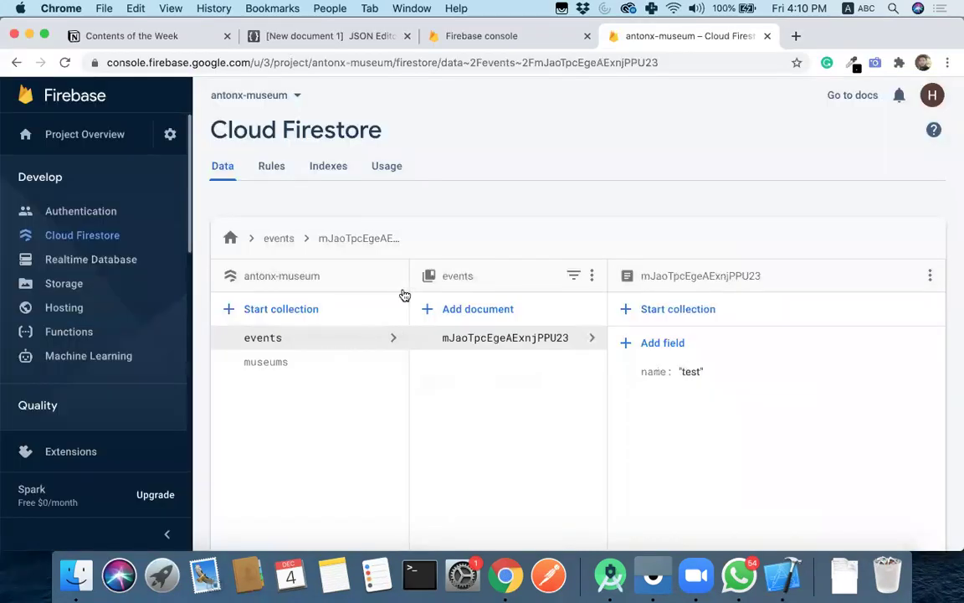
- Delete the events test collection, confirming with its name
left_click(592, 276)
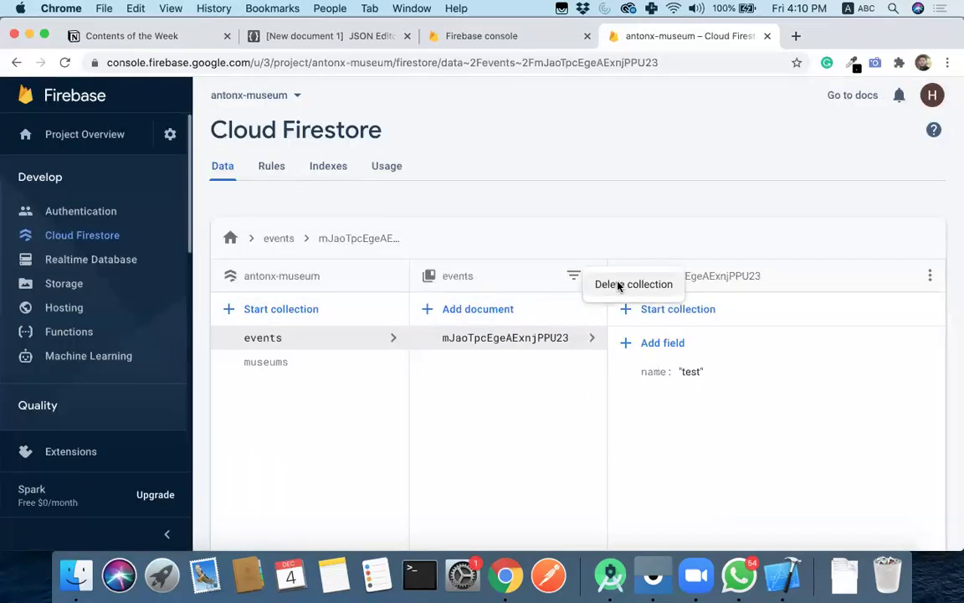
left_click(607, 283)
type("events")
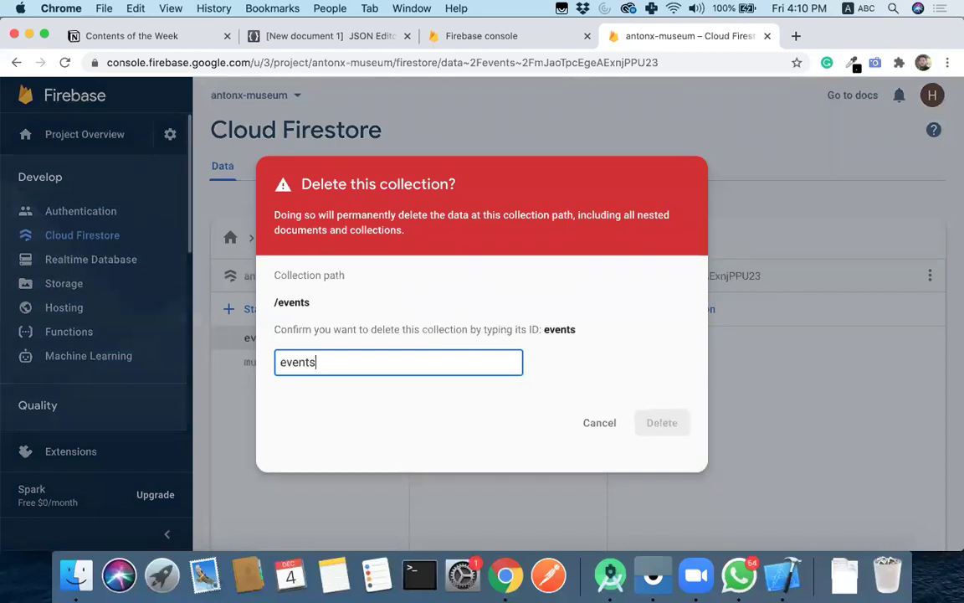
left_click(662, 423)
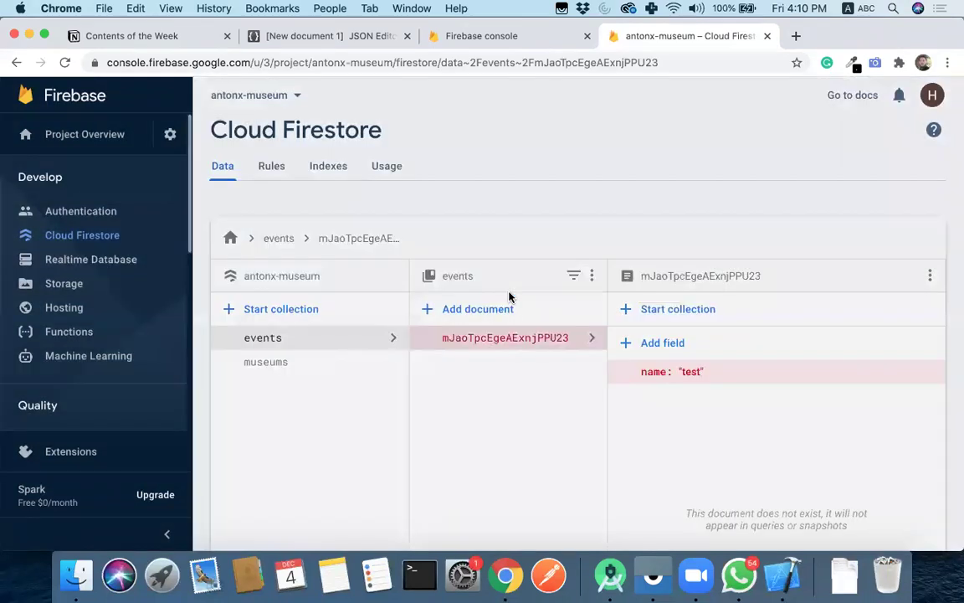
- Start a new exhibitions collection with an auto-ID first document
left_click(308, 309)
type("e")
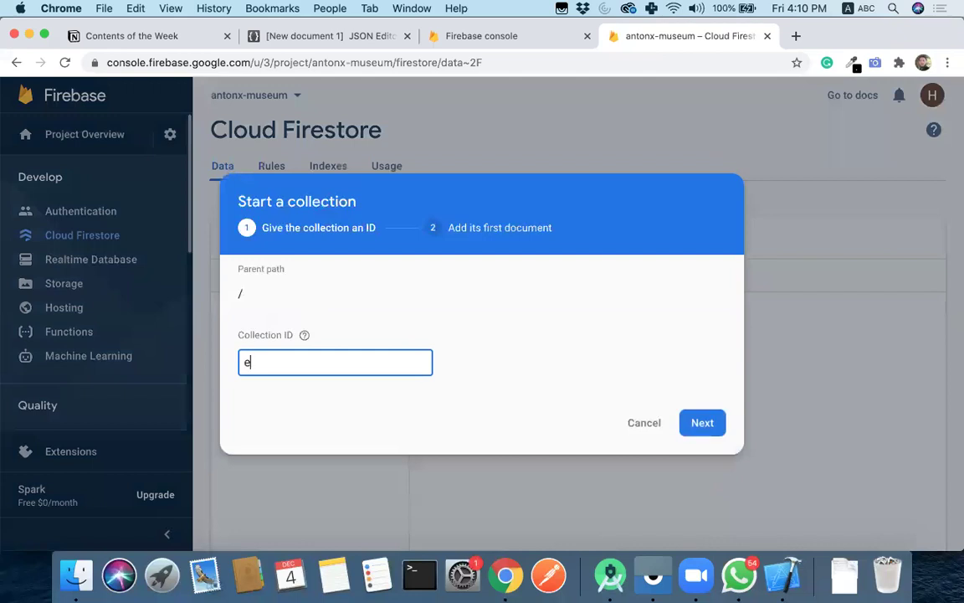
type("xhibitions")
left_click(700, 421)
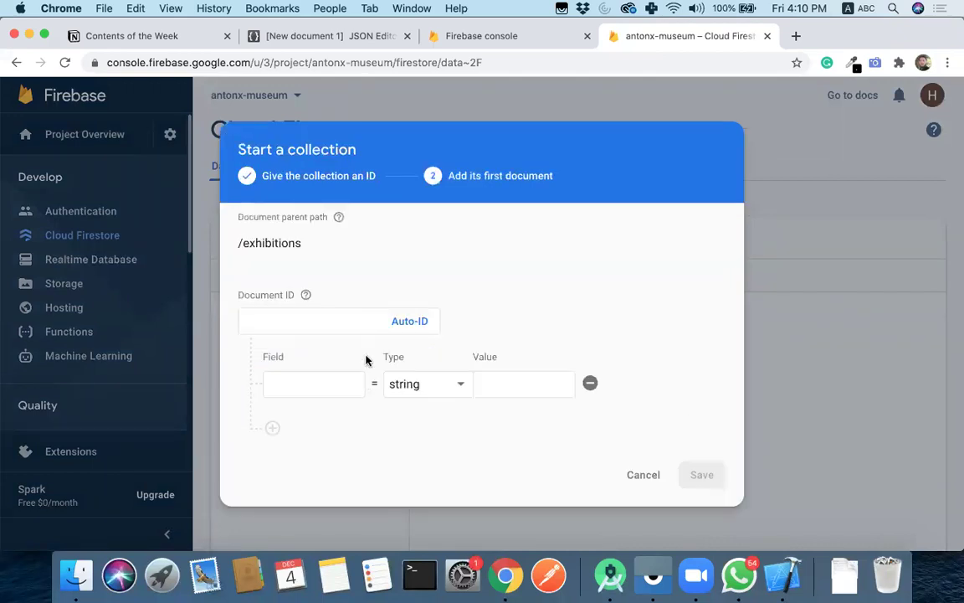
left_click(421, 323)
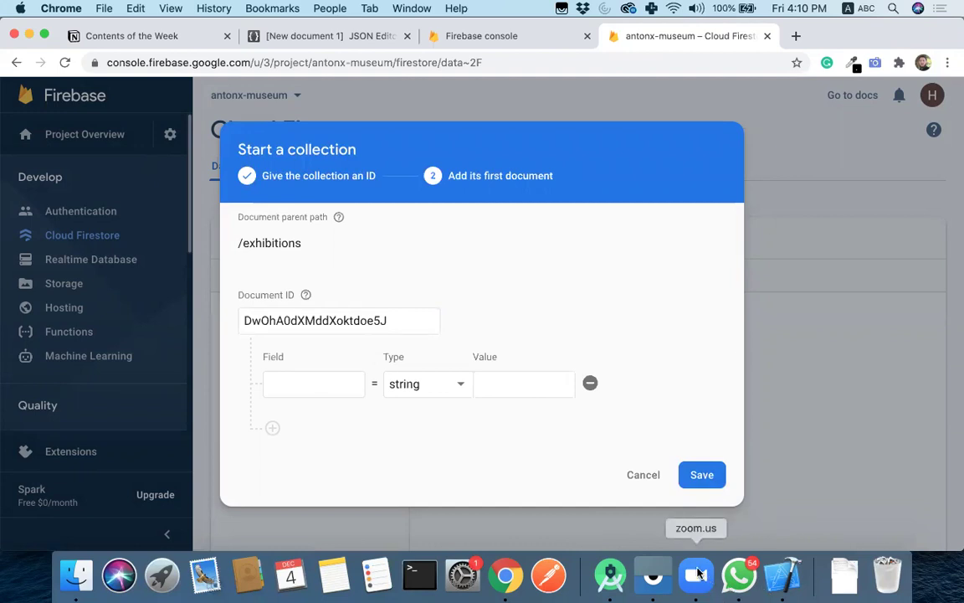
left_click(611, 576)
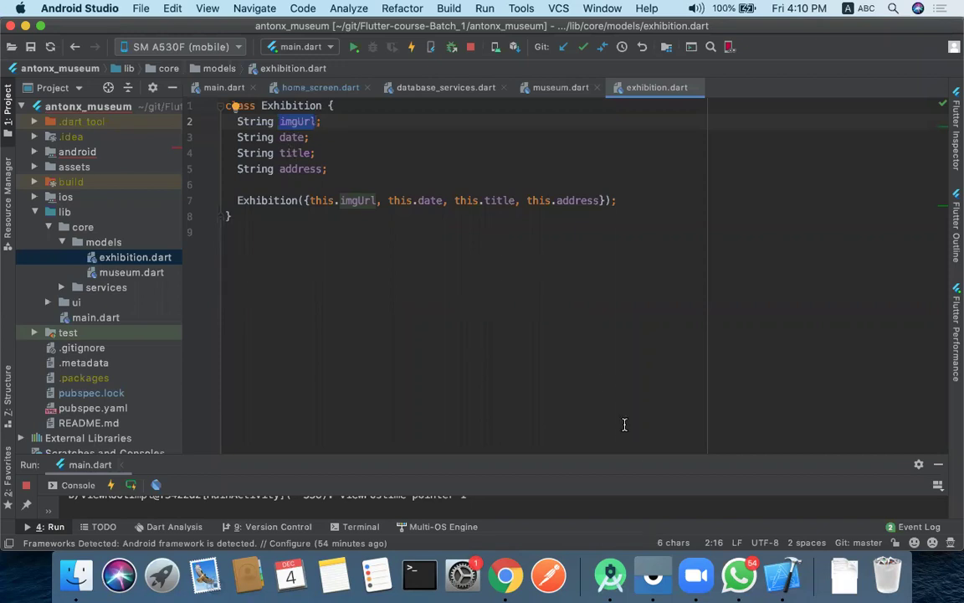
left_click(505, 576)
- Add the title field 'Food: Peshawar Food Festive' and a second, empty field
left_click(320, 383)
type("title")
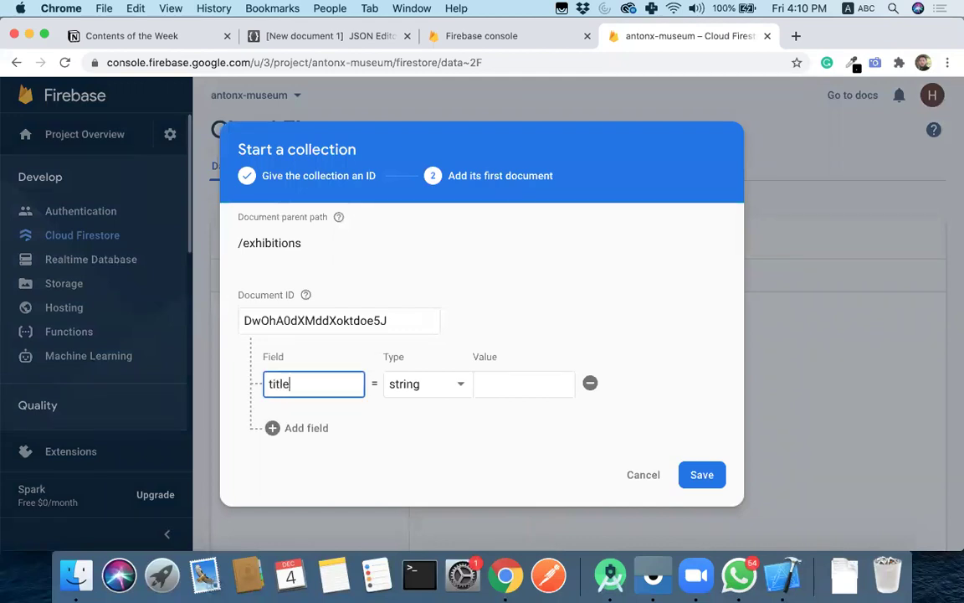
key("Tab")
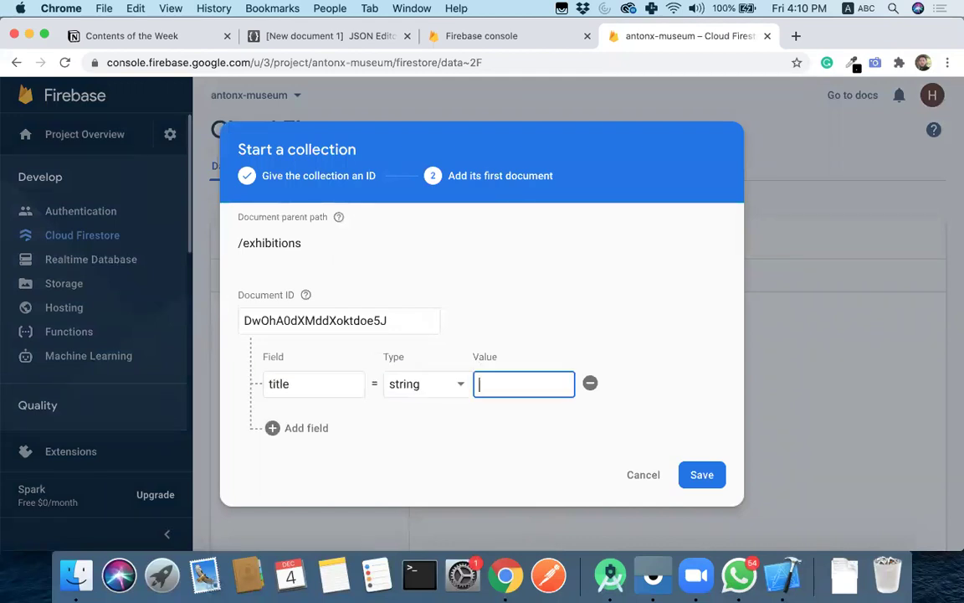
key("BackSpace")
type("F")
type("ood: Peshawar fo")
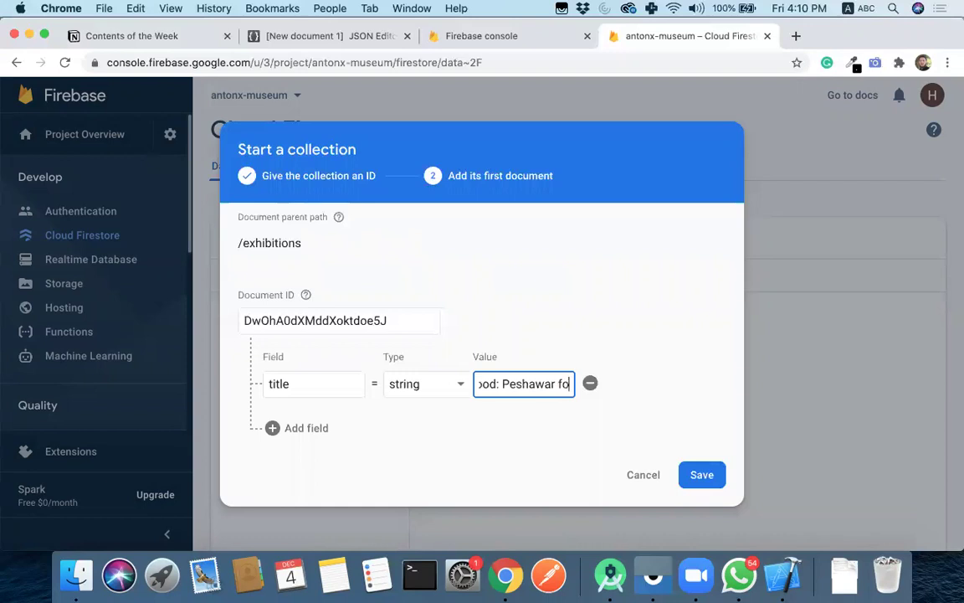
key("BackSpace")
key("BackSpace")
type("Food De")
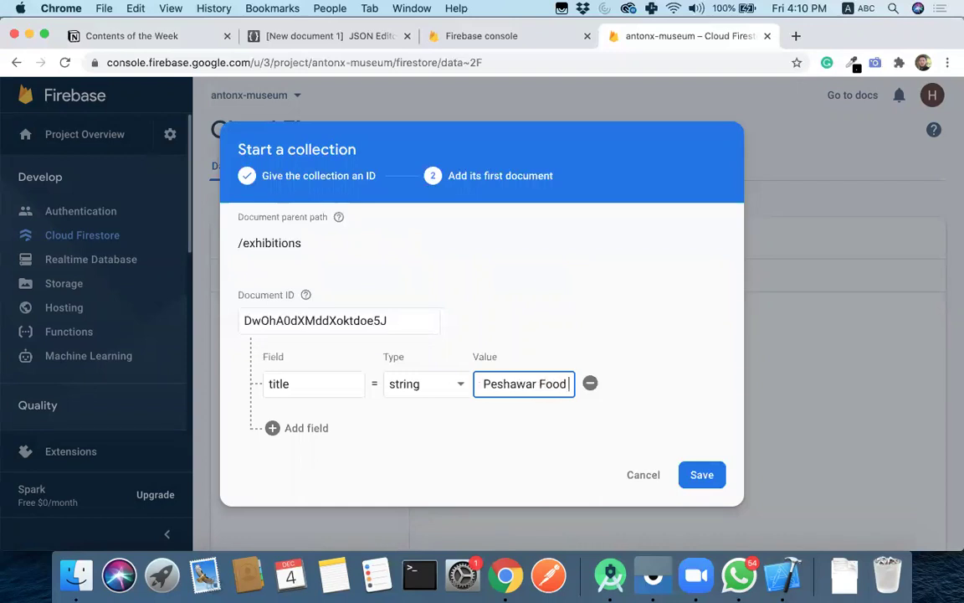
key("BackSpace")
key("BackSpace")
type("Festive")
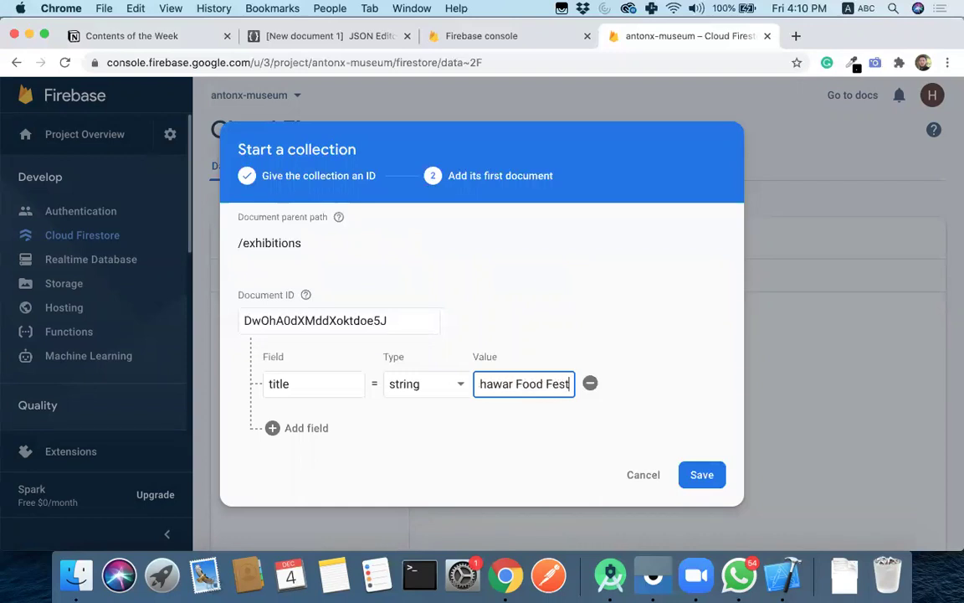
left_click(273, 428)
left_click(328, 421)
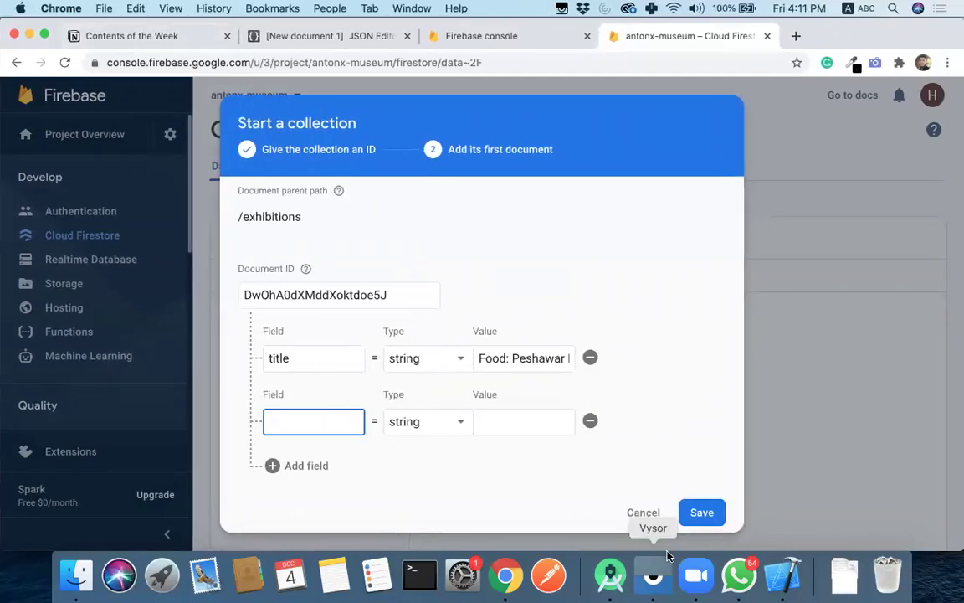
- Move Android Studio onto a second desktop and return to the Firebase document form
left_click(611, 576)
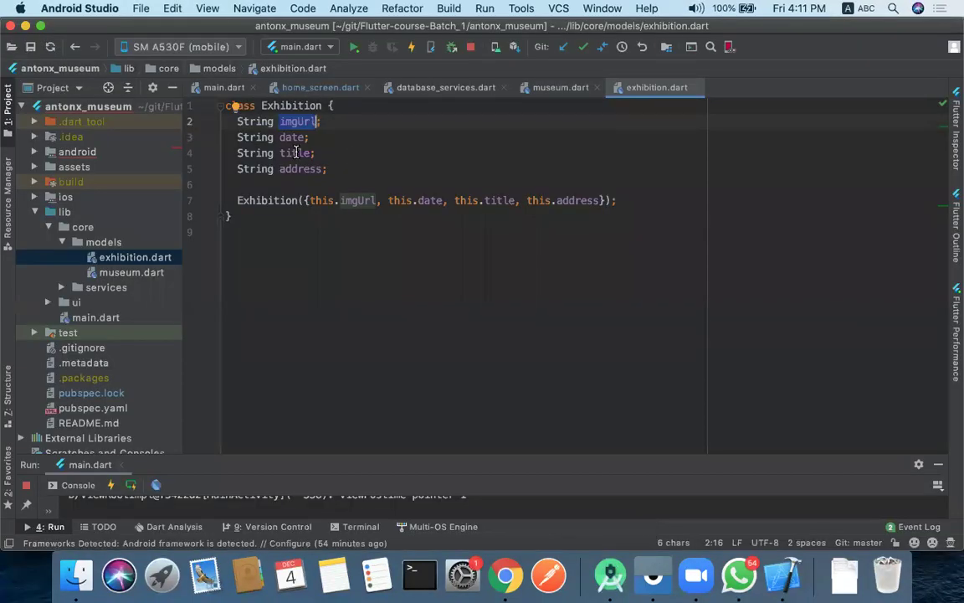
key("ctrl+Left")
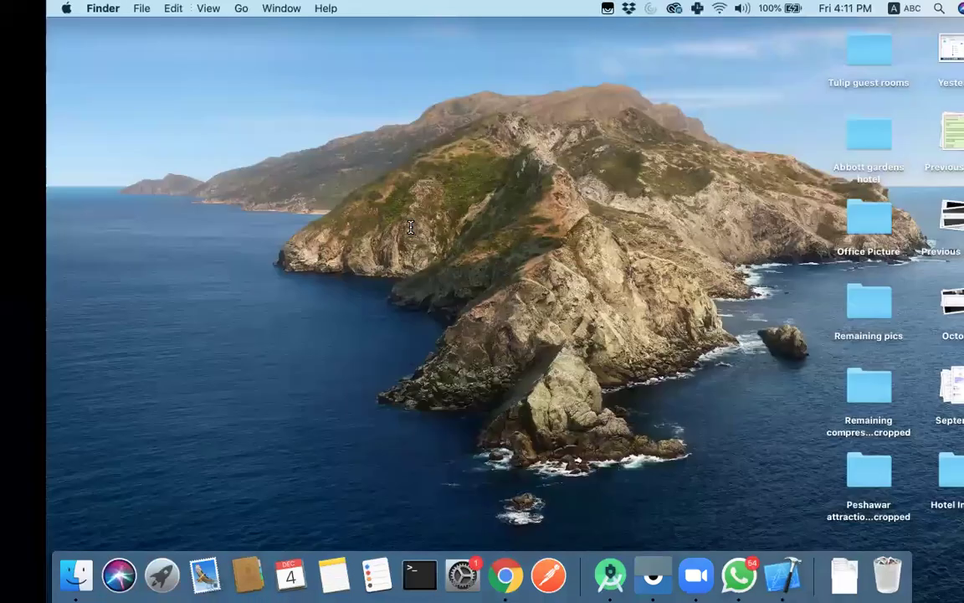
key("ctrl+Right")
key("ctrl+Up")
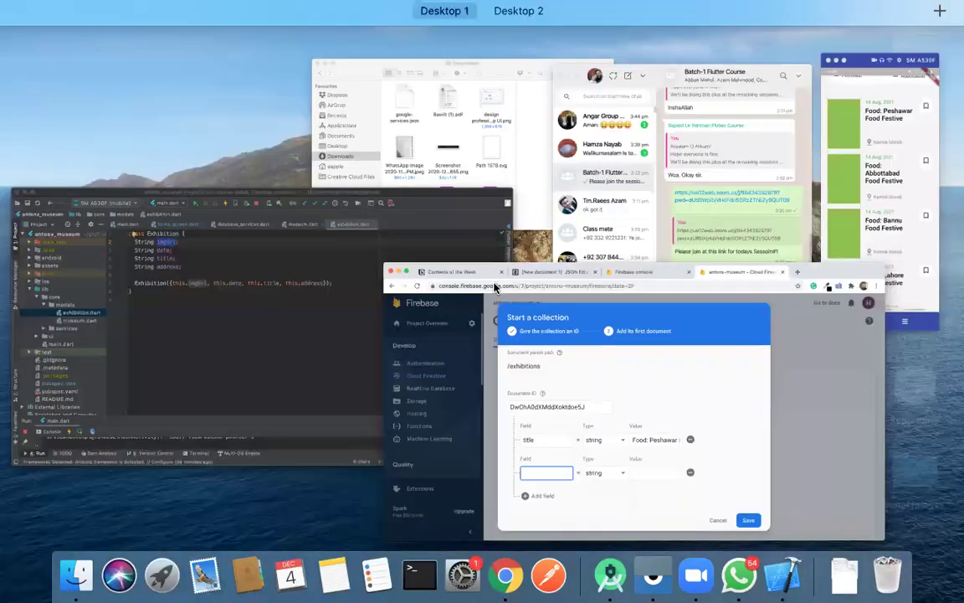
left_click_drag(251, 335, 544, 59)
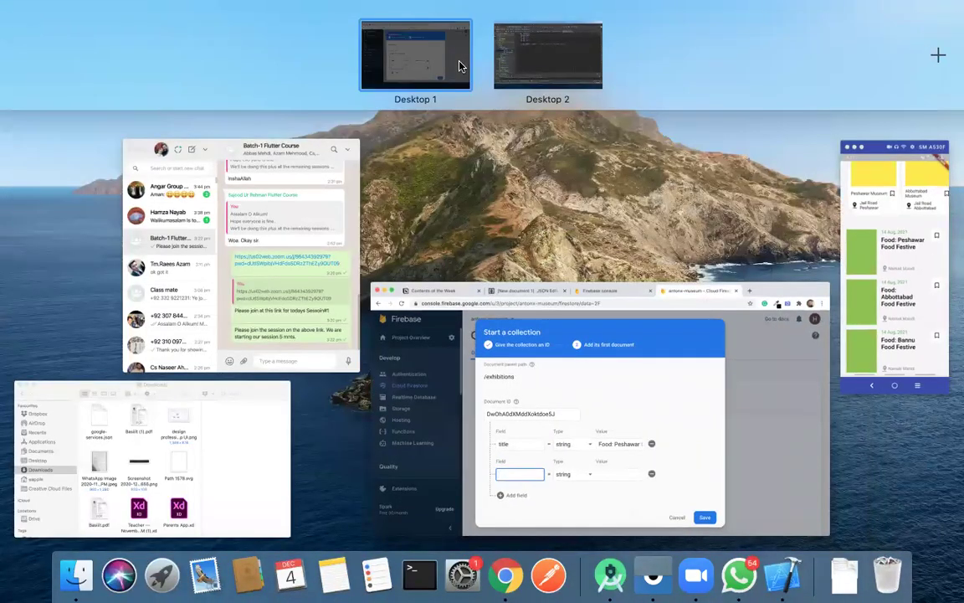
left_click(459, 66)
- Set the address field to 'Namak Mandi Peshawar' and add an empty imgUrl field
type("address")
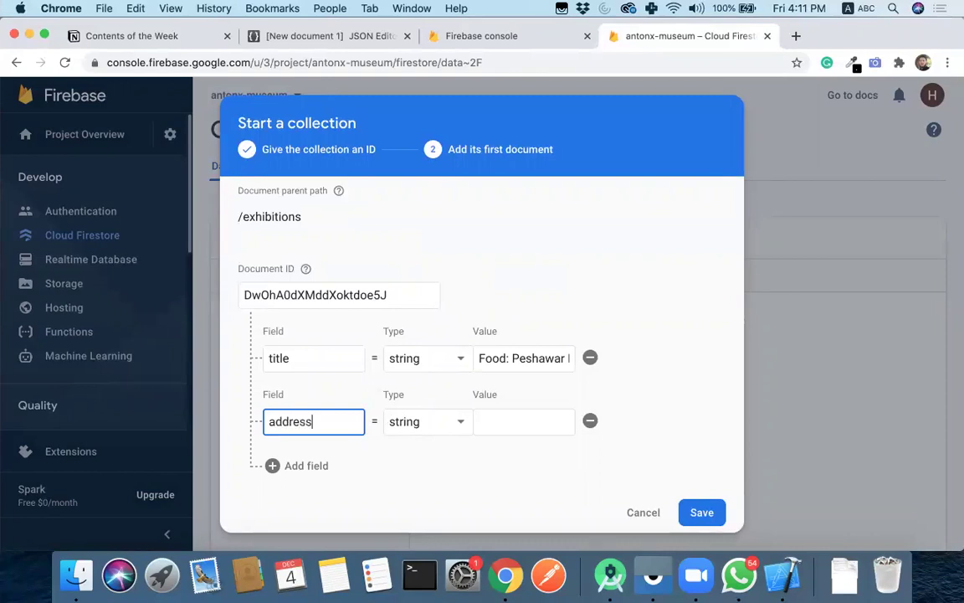
key("Tab")
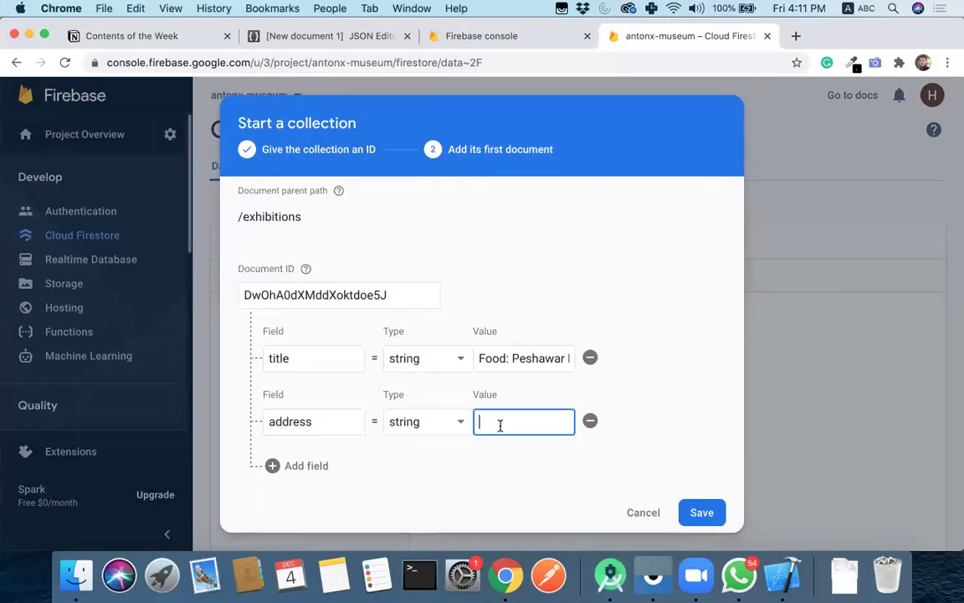
type("Nama")
type("k Mandi Peshawar")
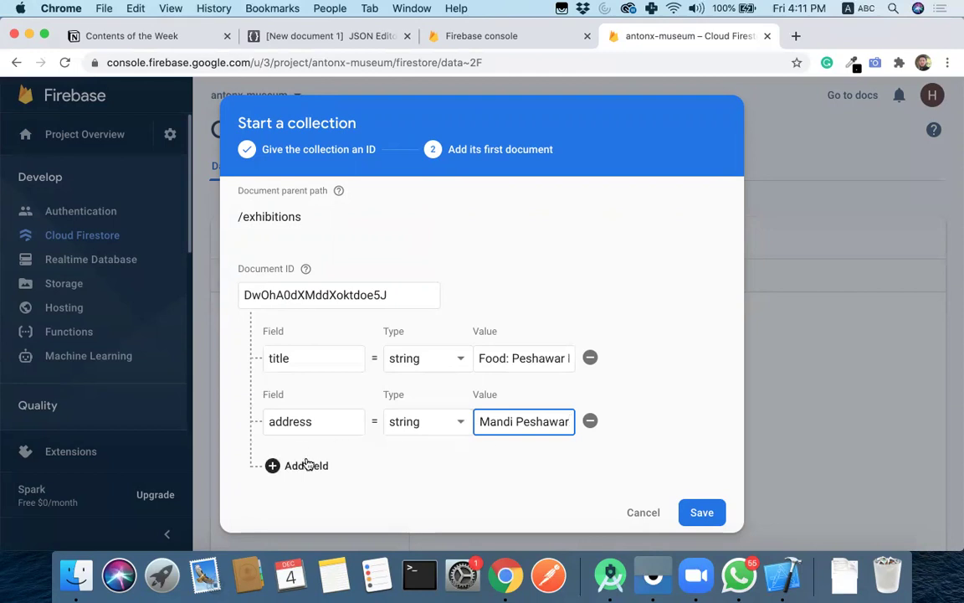
left_click(303, 466)
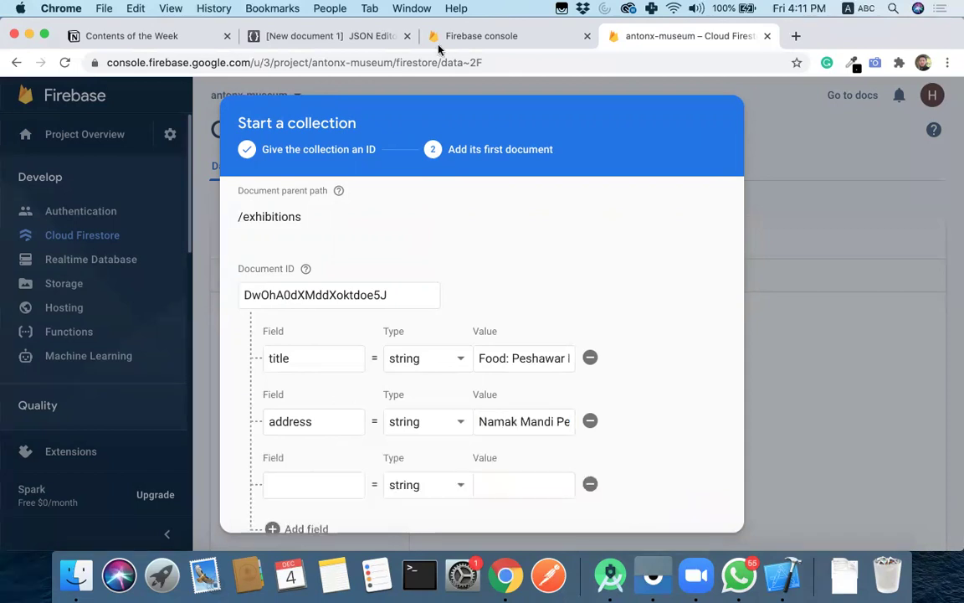
key("ctrl+Right")
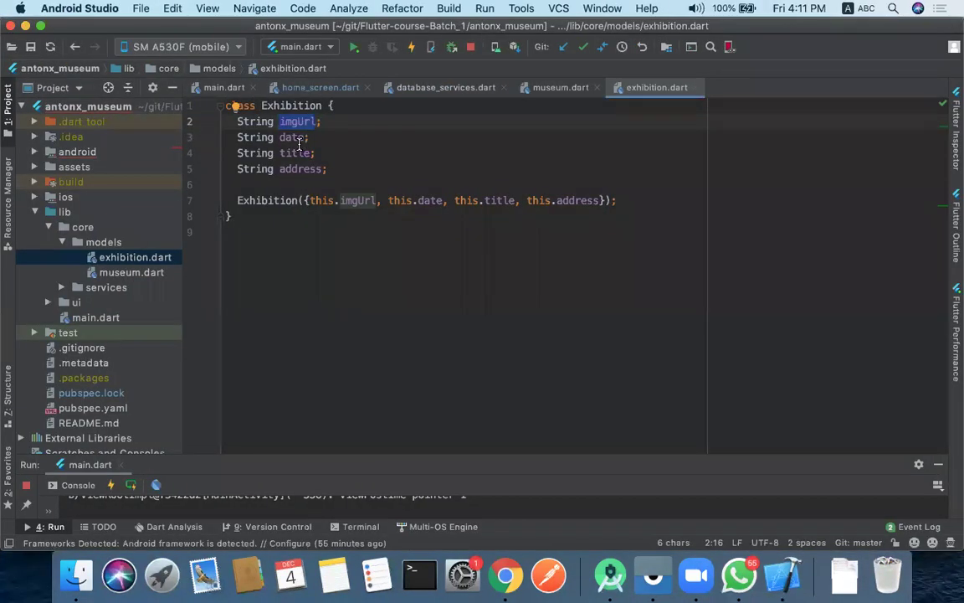
key("ctrl+Left")
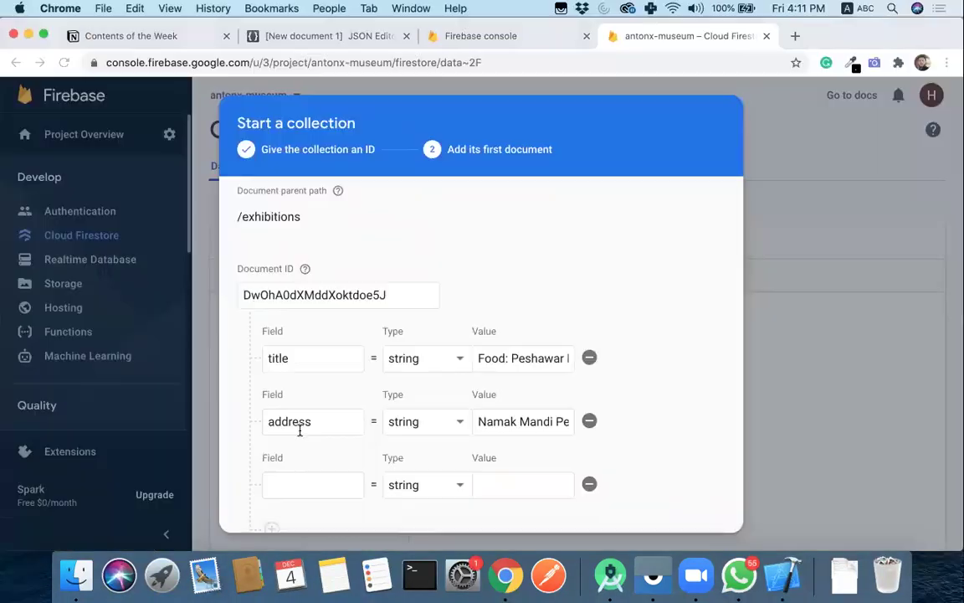
left_click(334, 481)
type("imgUrl")
key("Tab")
key("Tab")
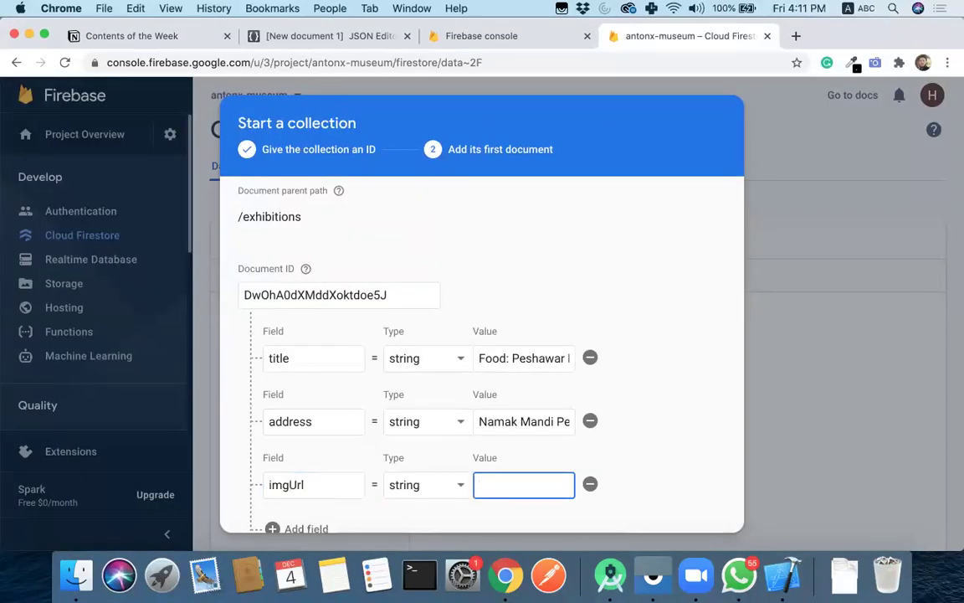
scroll(314, 436, "down", 3)
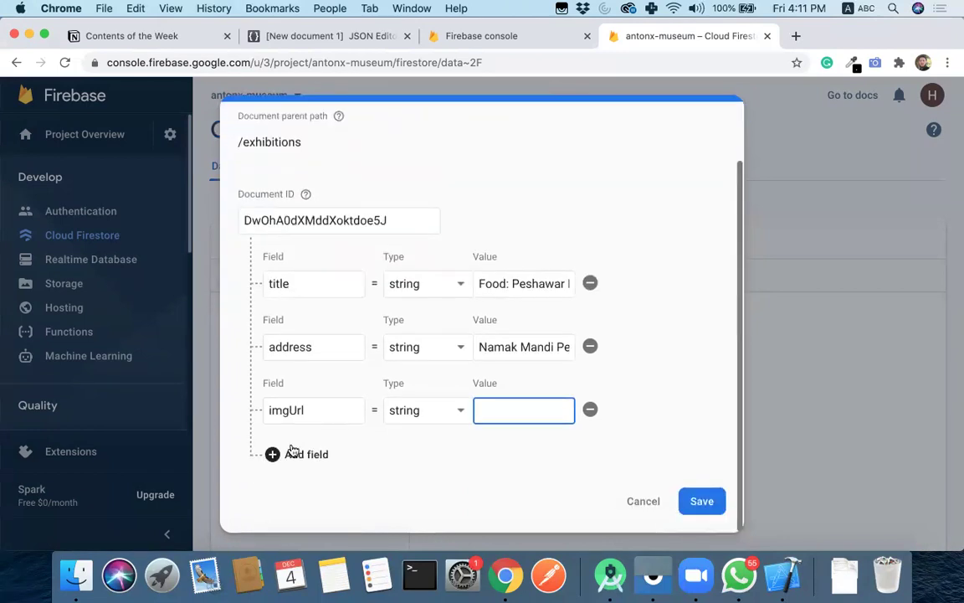
- Add a string date field with value 'Monday' and save the first exhibitions document
left_click(277, 453)
left_click(338, 410)
type("date")
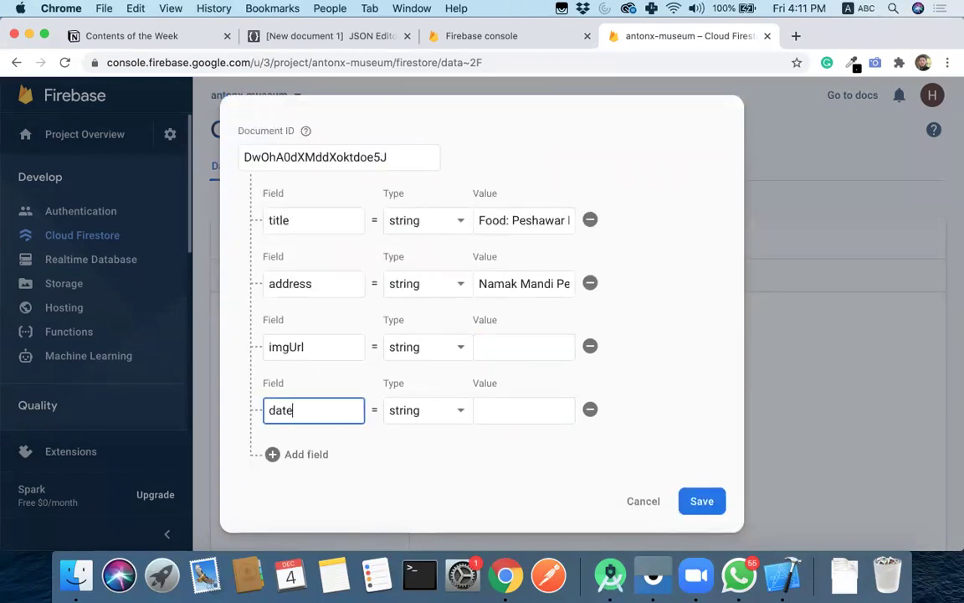
left_click(449, 416)
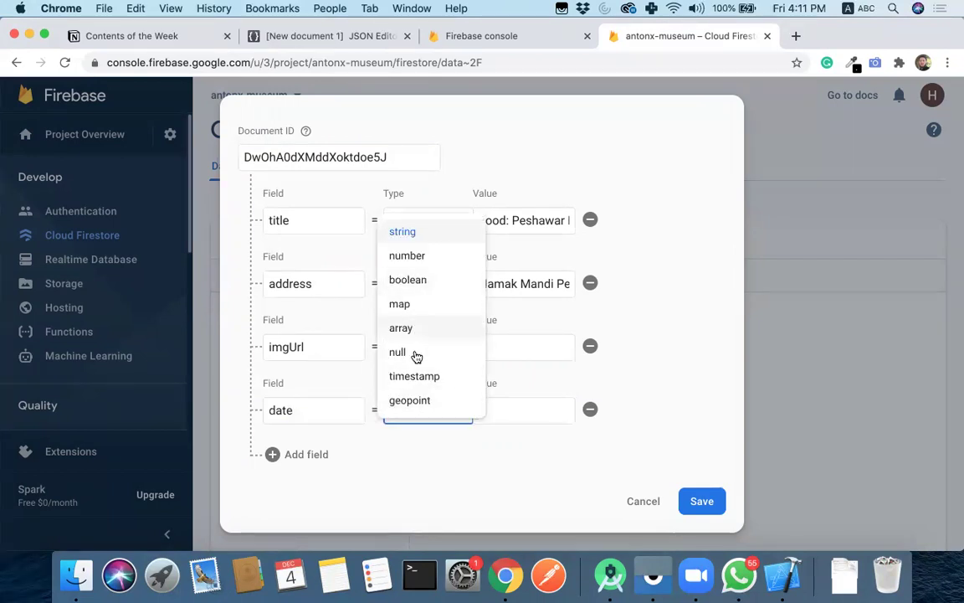
scroll(415, 372, "down", 1)
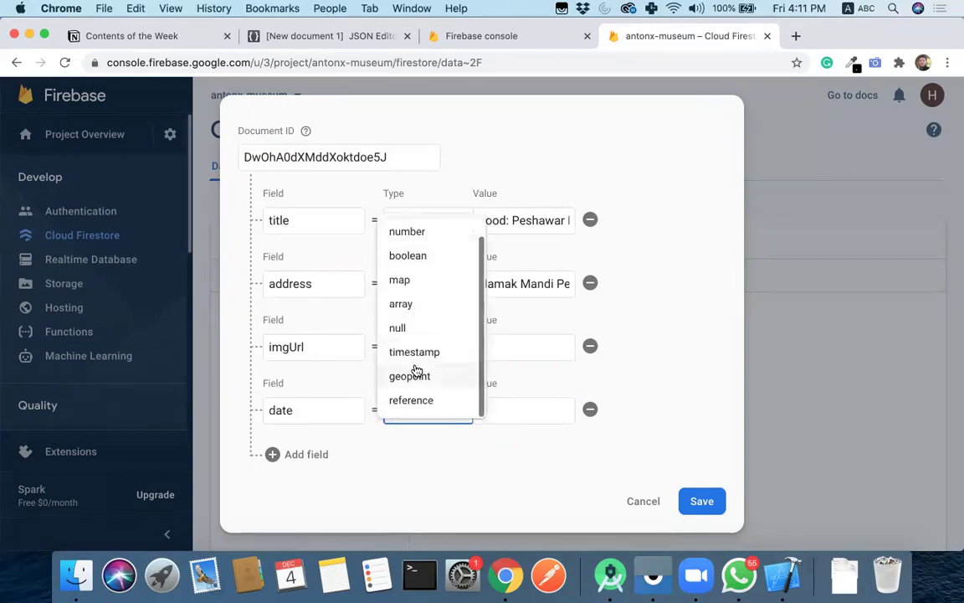
left_click(433, 490)
left_click(520, 416)
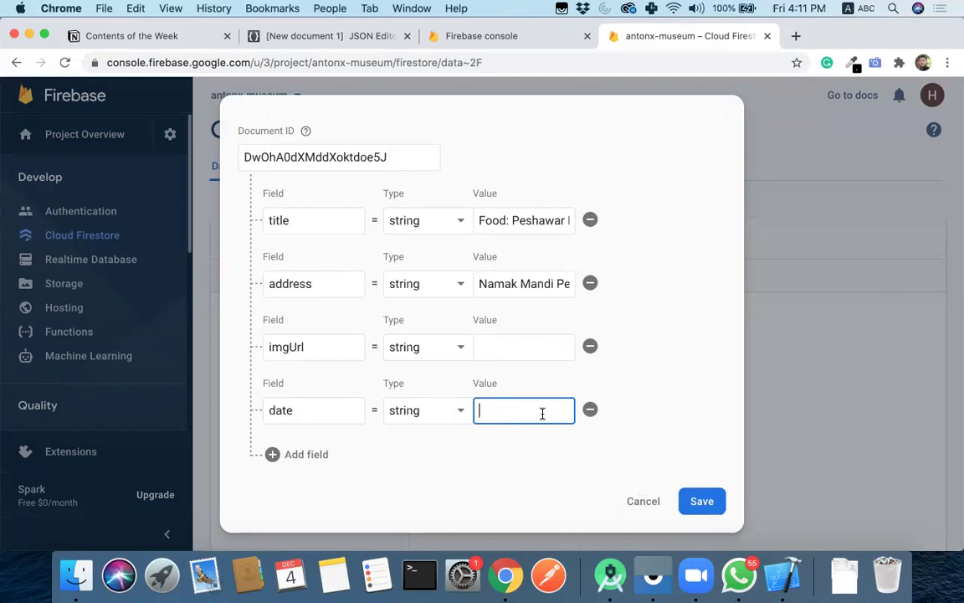
type("Monday")
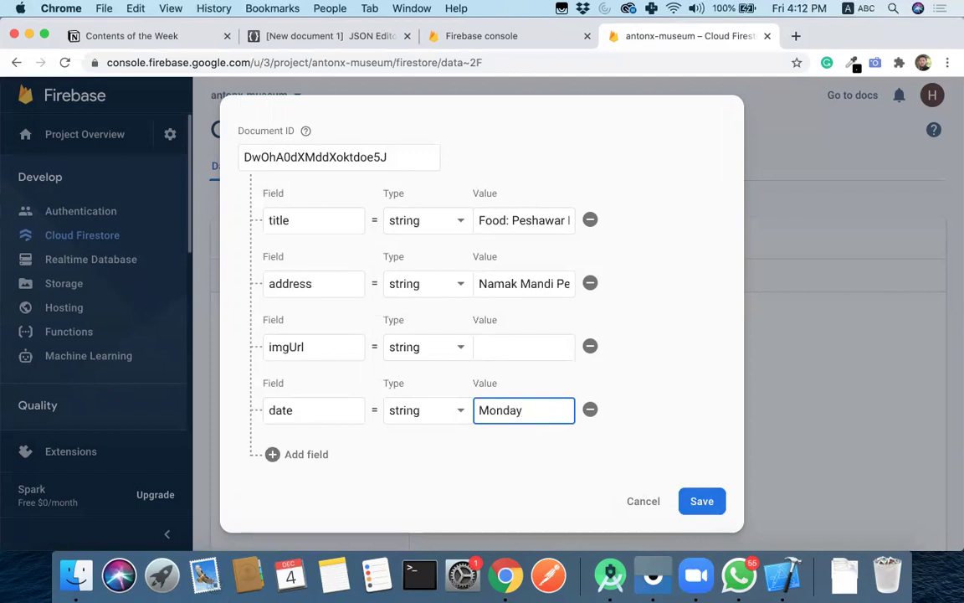
left_click(710, 502)
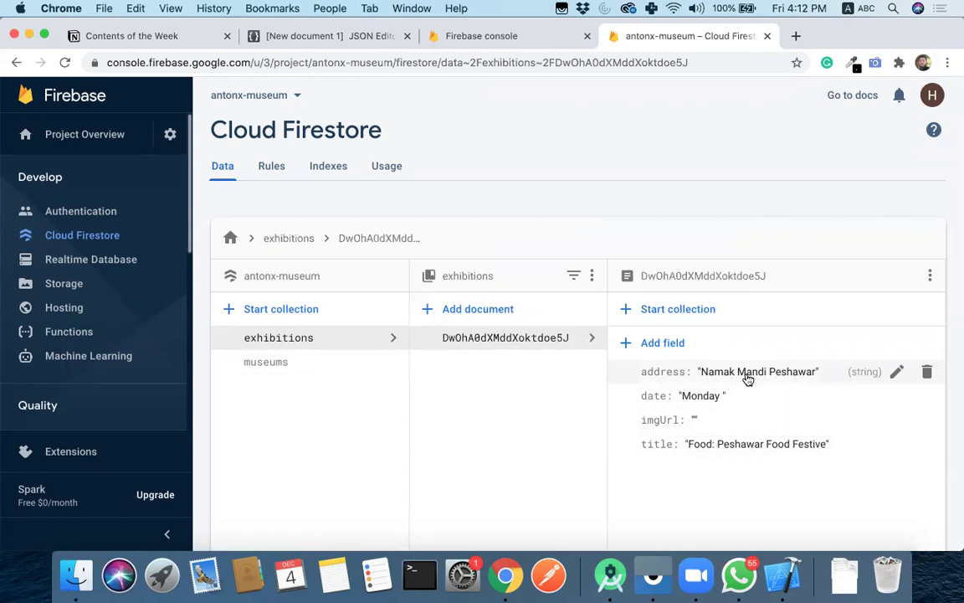
- Start a new auto-ID document with title 'Food: Abbottabad Food Festive'
left_click(490, 310)
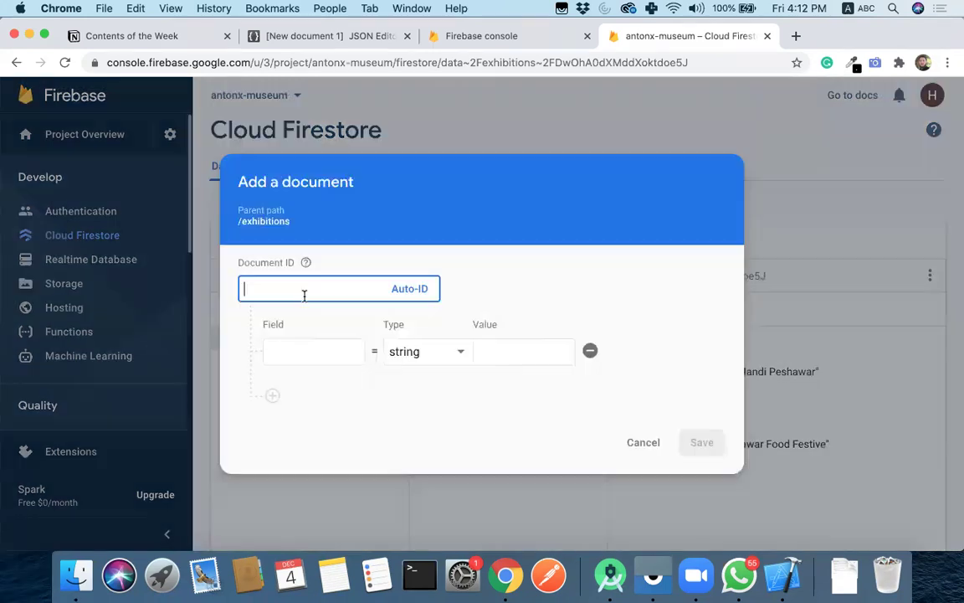
left_click(394, 289)
left_click(334, 354)
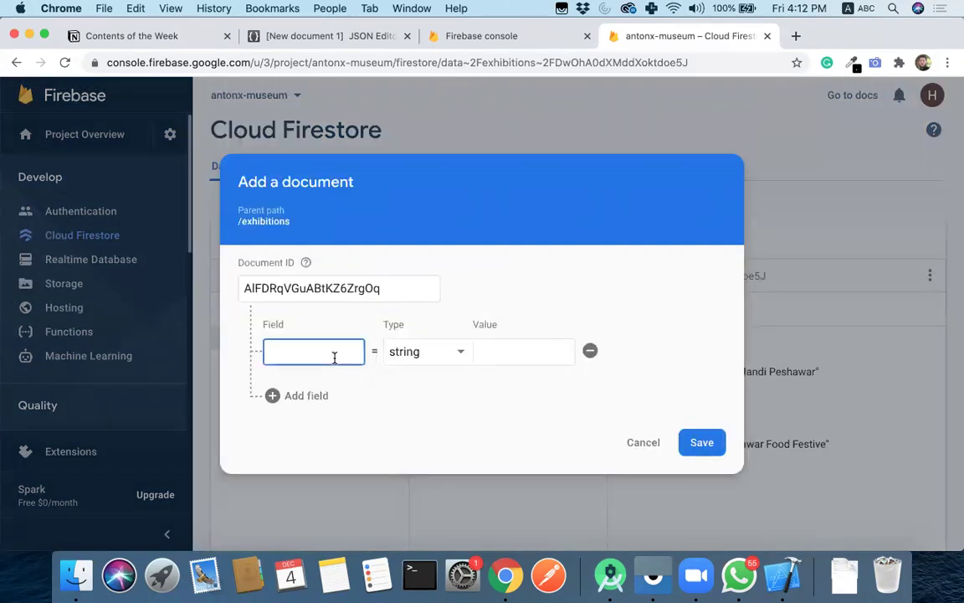
type("name")
key("Tab")
key("shift+Tab")
type("Titl")
key("BackSpace")
type("title")
key("Tab")
key("Tab")
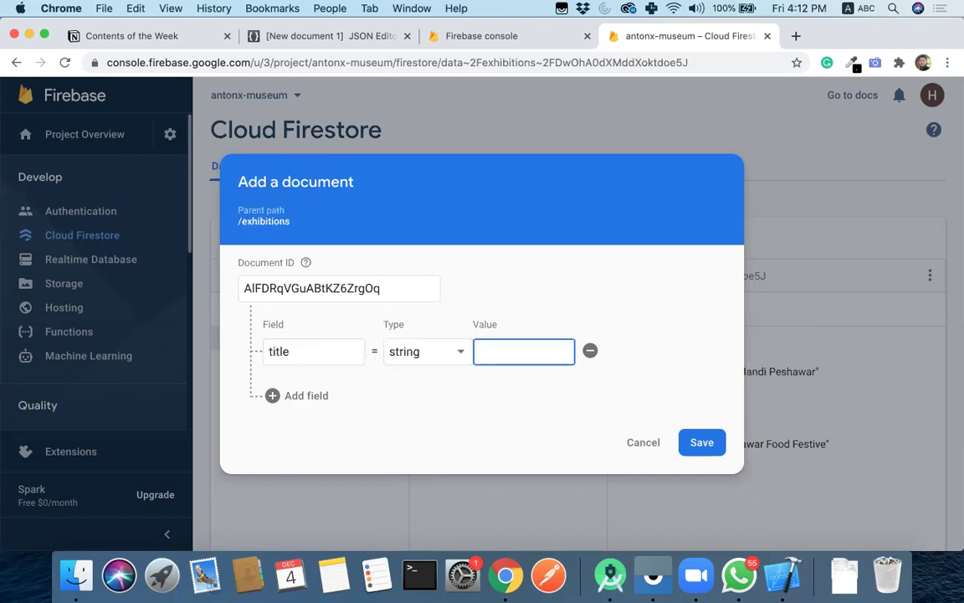
type("Food: Abbottabad F")
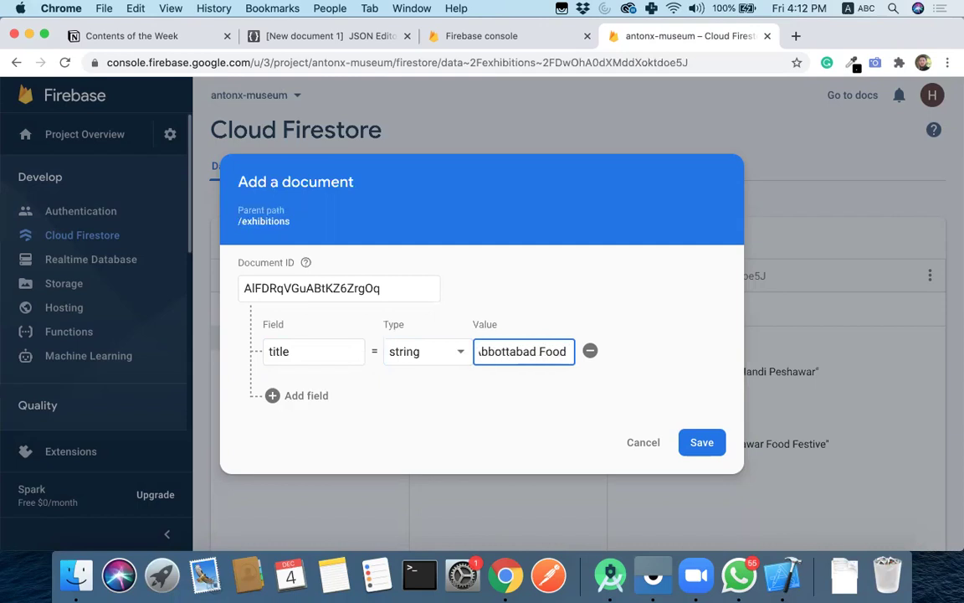
type("Festive")
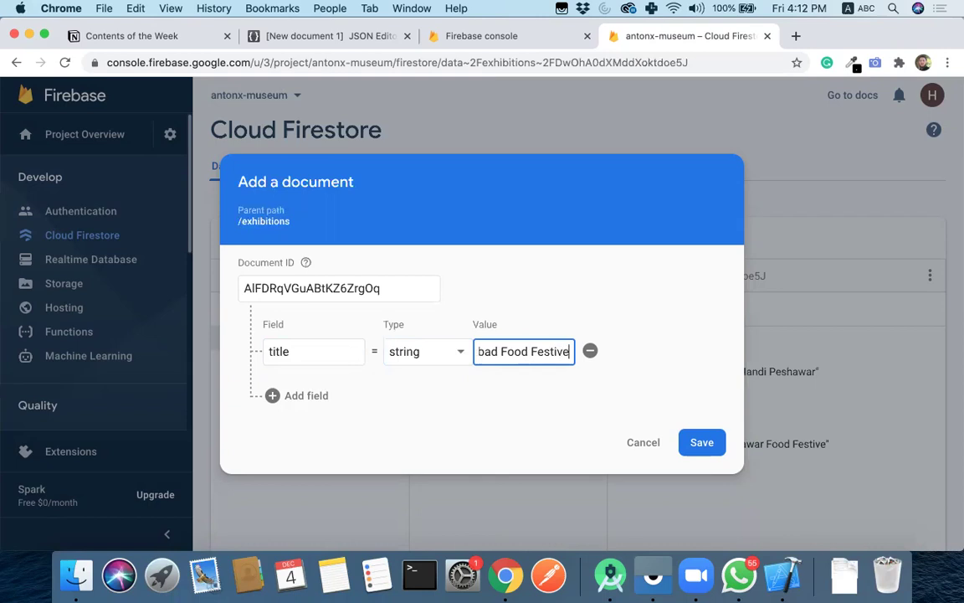
- Add an address field with the value 'Namak Mandi'
left_click(301, 396)
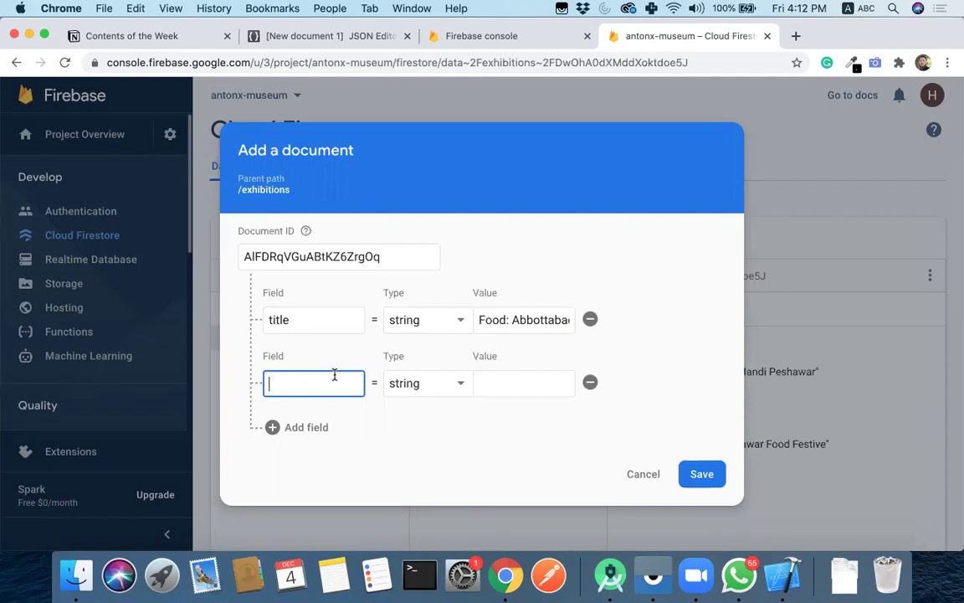
type("address")
left_click(524, 383)
type("Namak")
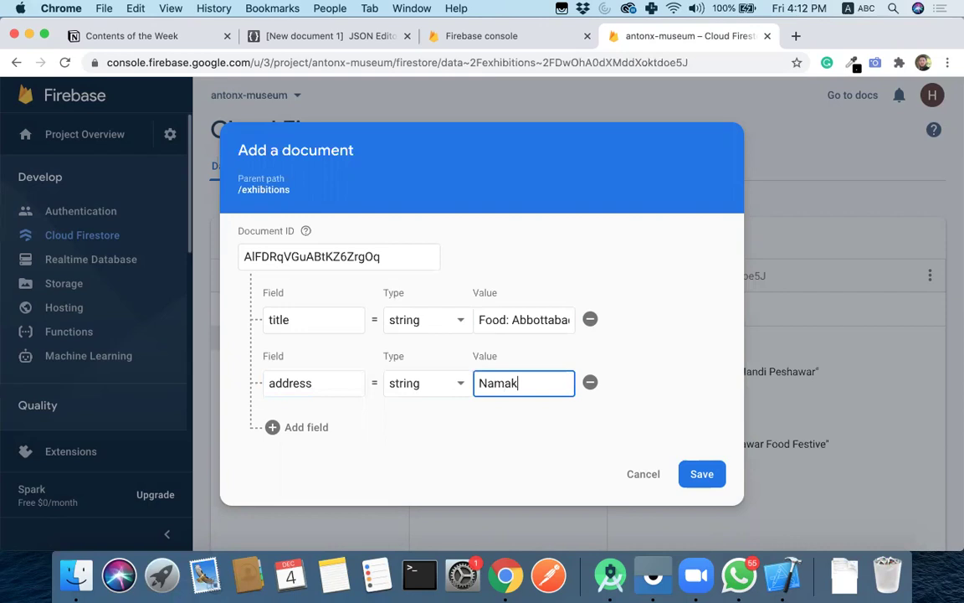
type(" Mandi")
key("BackSpace")
key("BackSpace")
type("di")
- Add date 'Tuesday' and an empty imgUrl field, then save the second document
left_click(306, 427)
type("date")
key("Tab")
key("Tab")
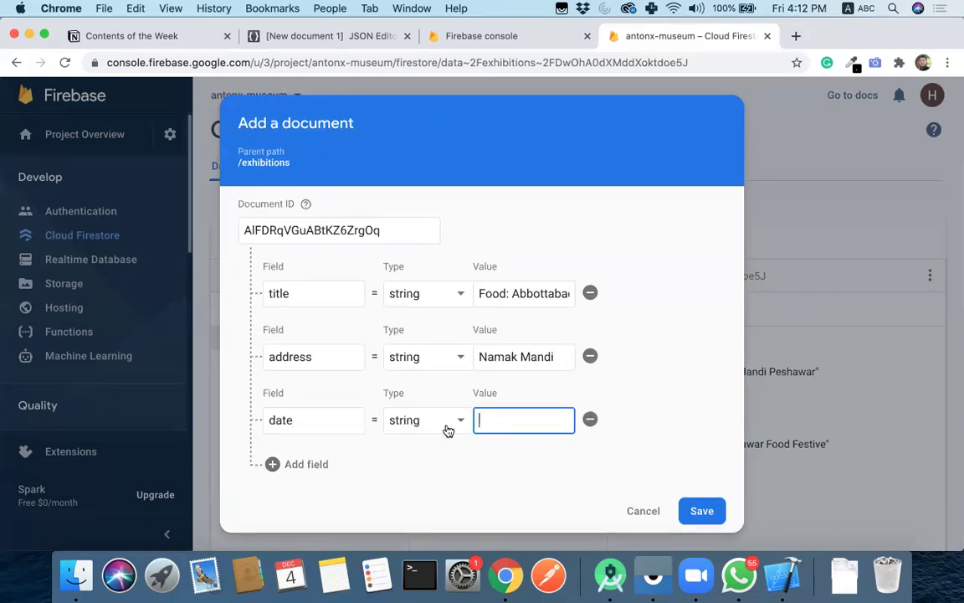
left_click(306, 464)
left_click(314, 476)
type("im")
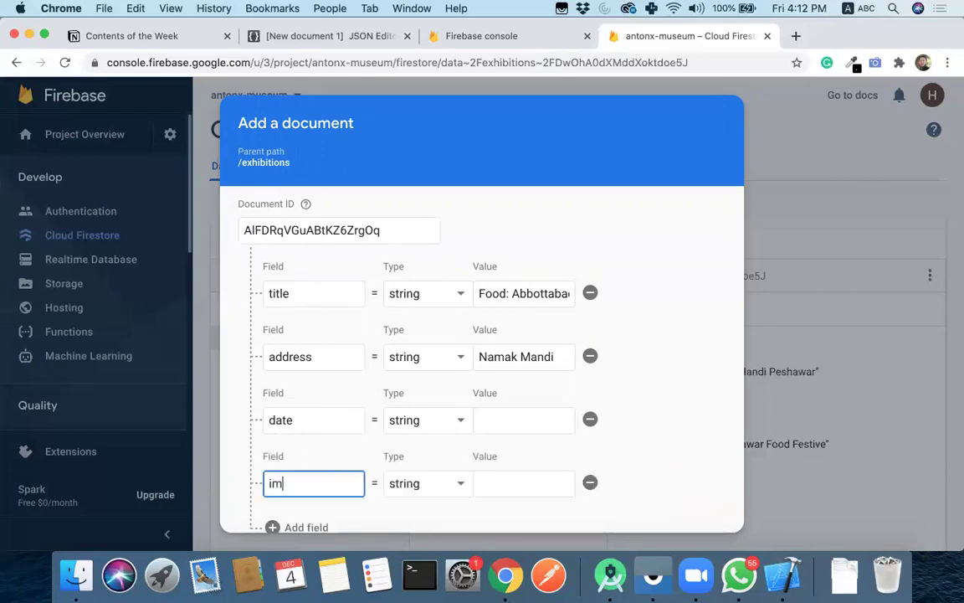
type("gUrl")
left_click(496, 419)
type("Tuesday")
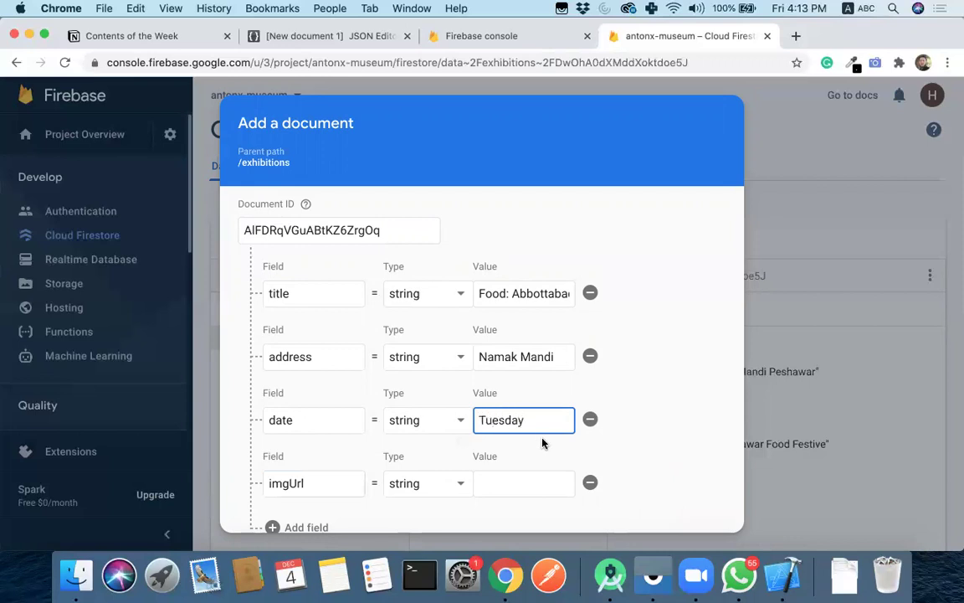
scroll(502, 444, "down", 2)
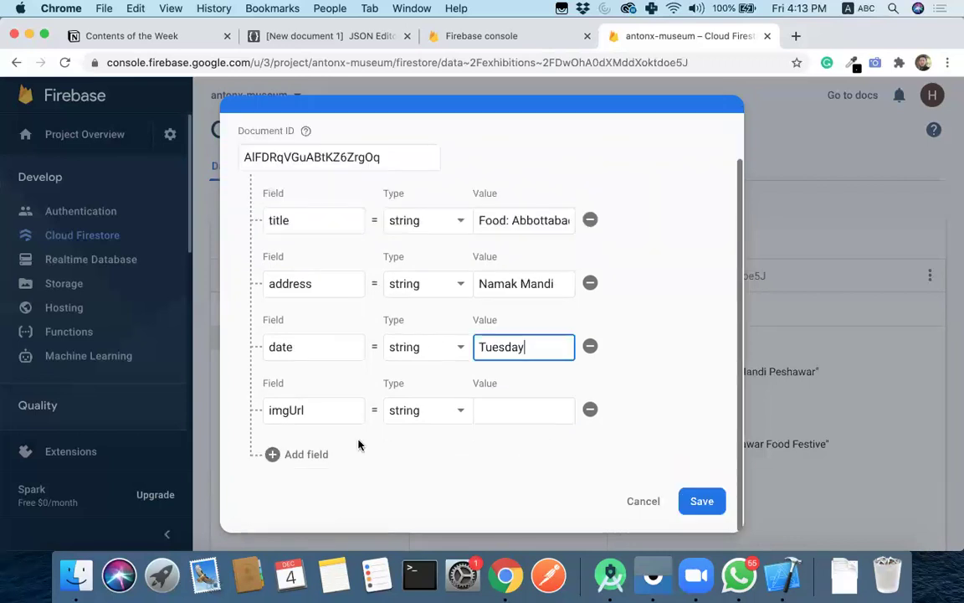
left_click(701, 506)
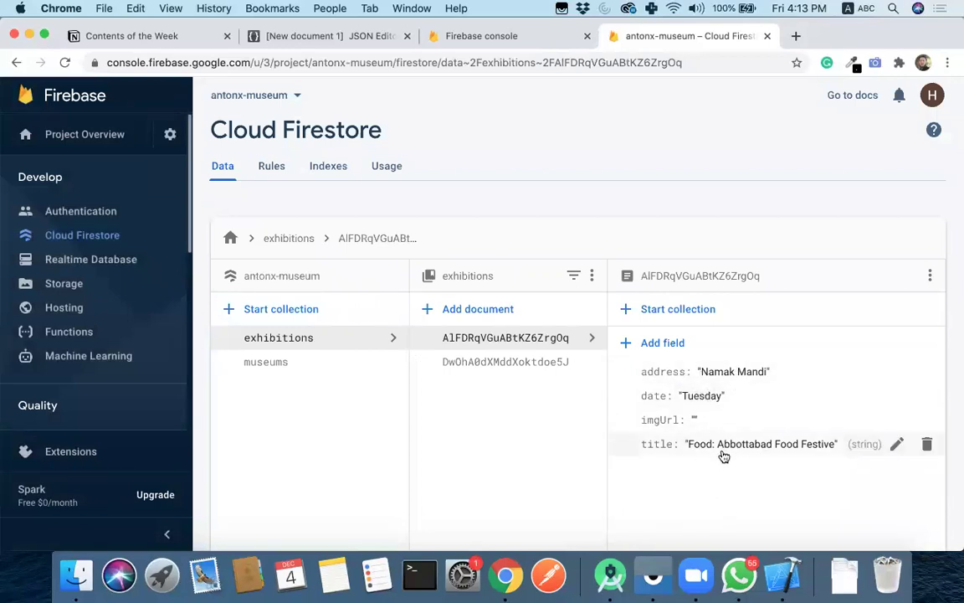
- Reopen the Peshawar exhibition document, then switch to the museums collection for comparison
left_click(541, 363)
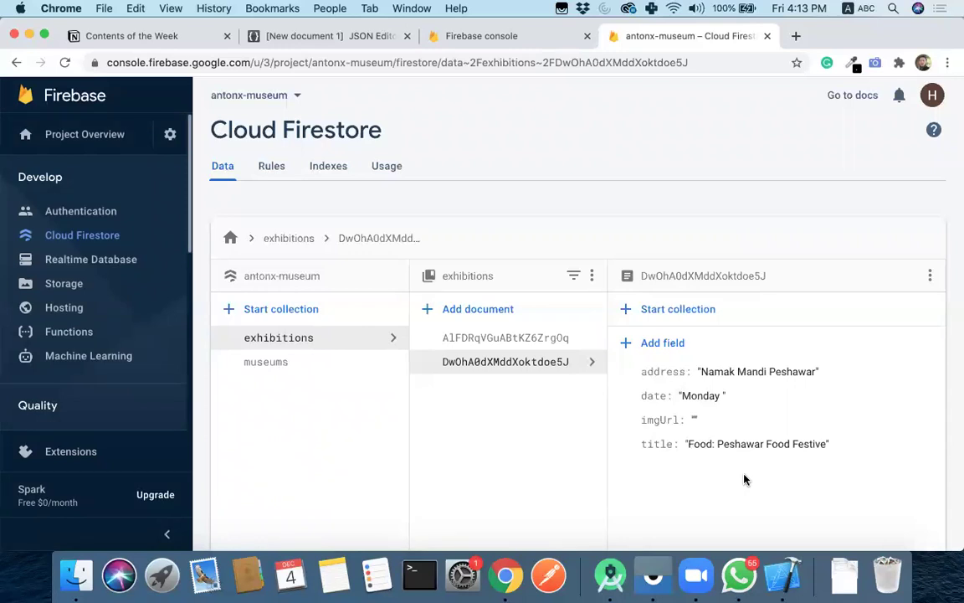
left_click(278, 365)
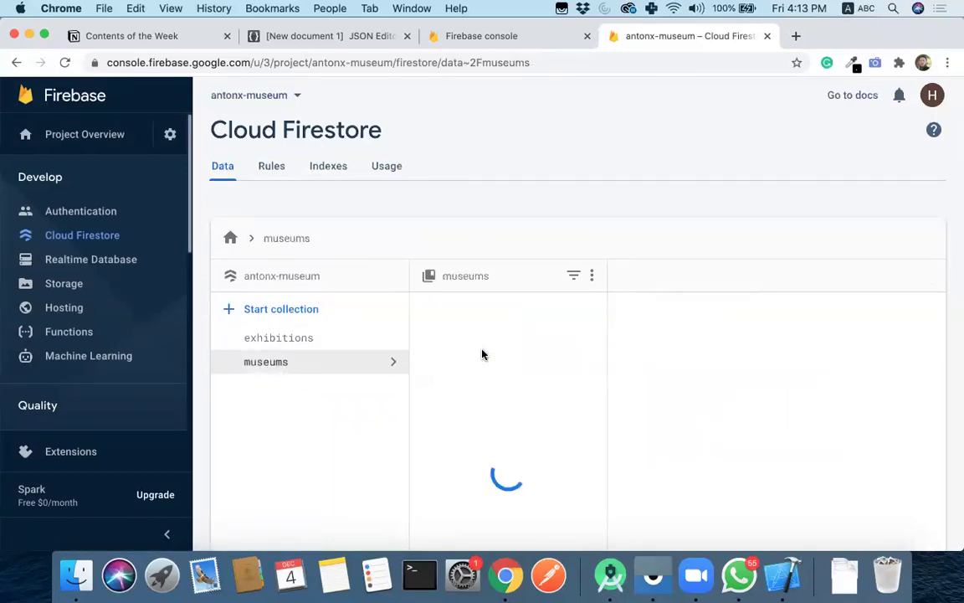